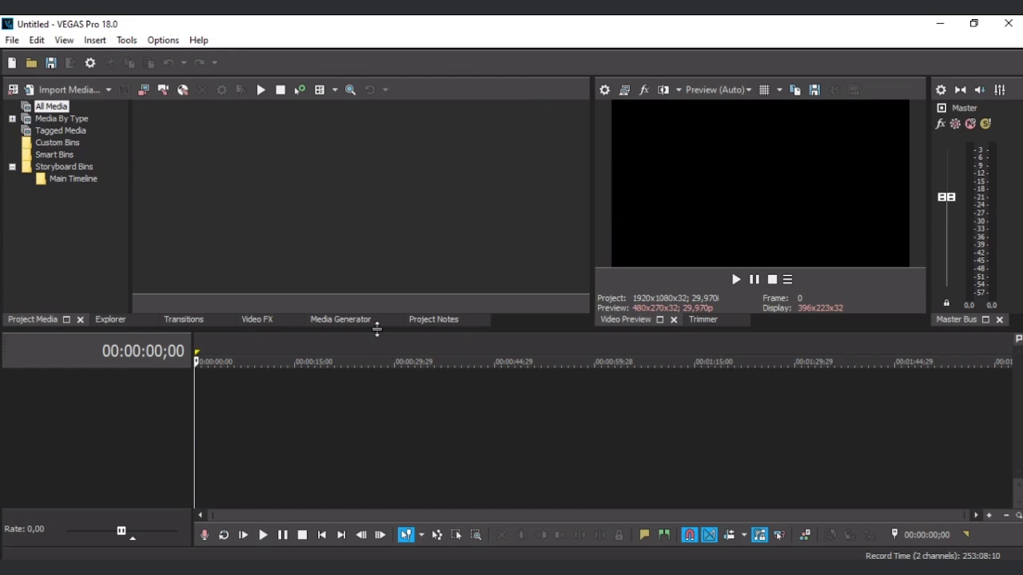
Step: Resize the timeline area by adjusting the divider between it and the media and preview area
{"action": "left_click_drag", "start_coordinate": [374, 331], "coordinate": [374, 296]}
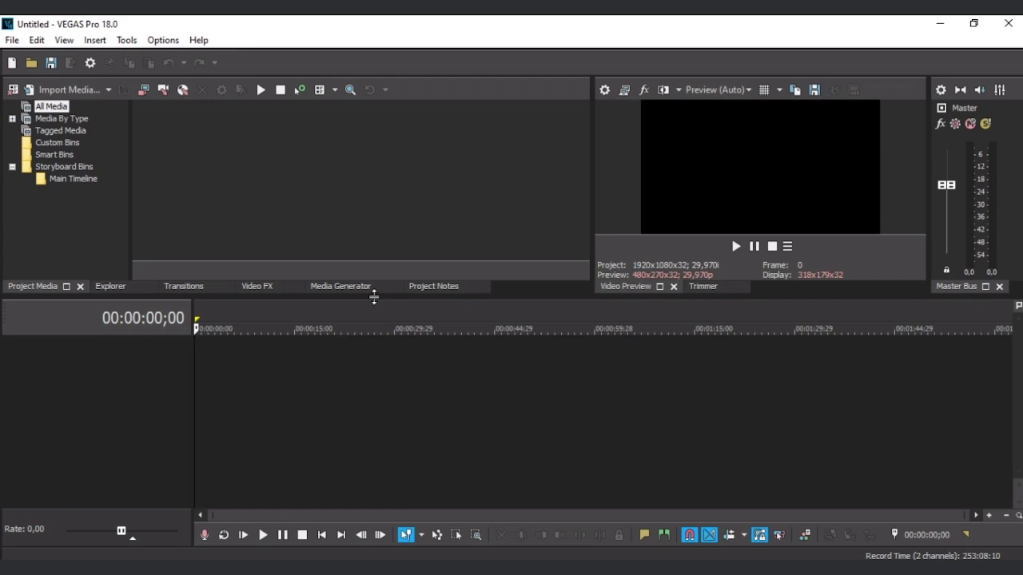
{"action": "left_click_drag", "start_coordinate": [374, 298], "coordinate": [373, 313]}
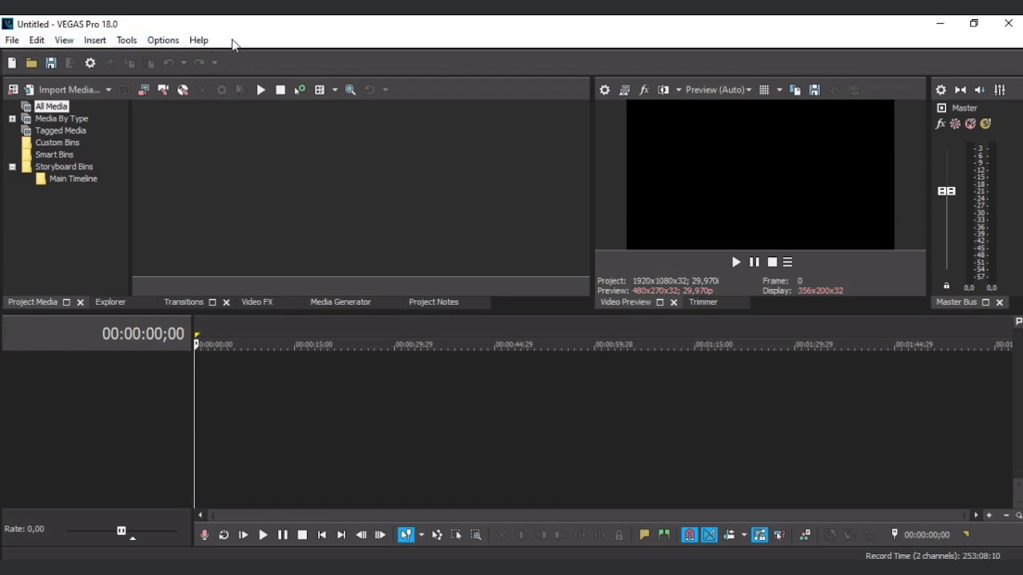
{"action": "left_click", "coordinate": [11, 41]}
{"action": "left_click", "coordinate": [12, 40]}
{"action": "left_click", "coordinate": [36, 40]}
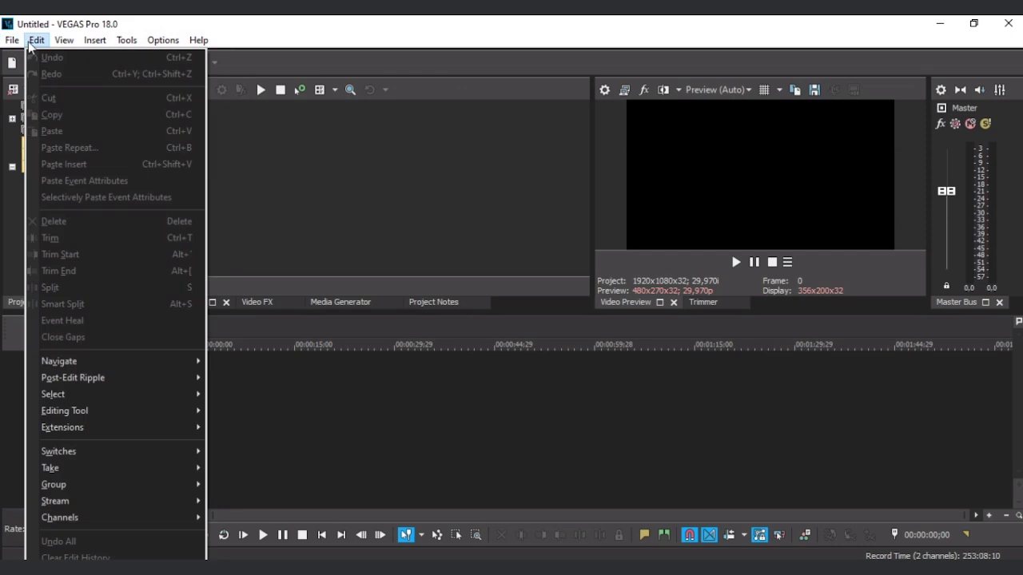
{"action": "left_click", "coordinate": [65, 41]}
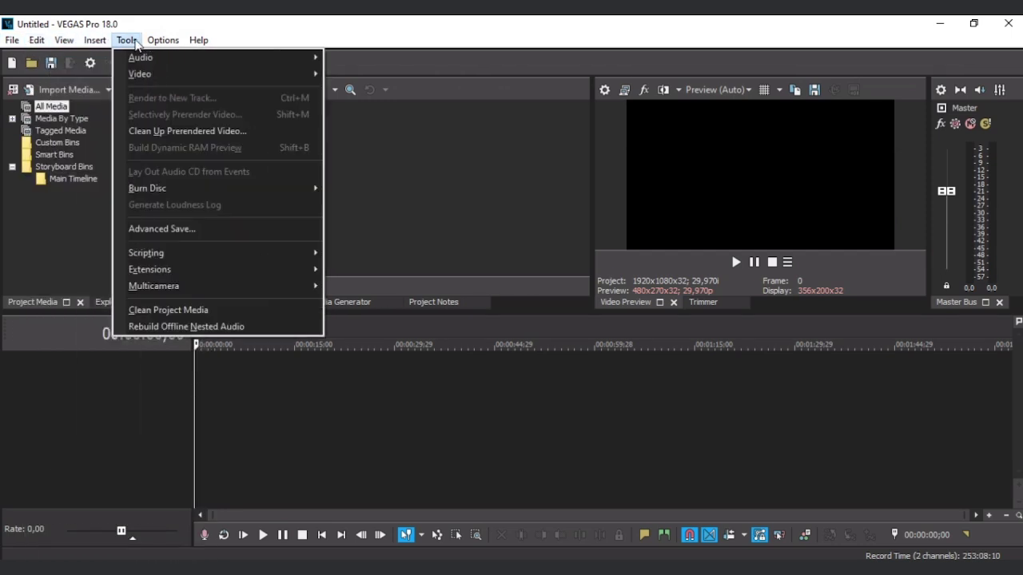
Step: Examine the keyboard shortcuts reference in the program's help, including the project file and window shortcuts, and close it
{"action": "mouse_move", "coordinate": [163, 42]}
{"action": "mouse_move", "coordinate": [200, 41]}
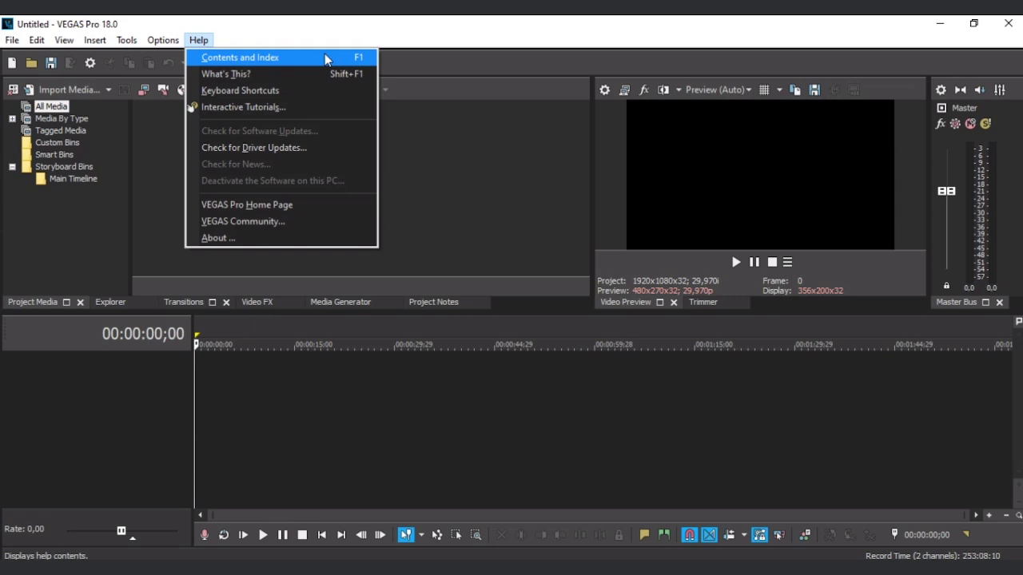
{"action": "left_click", "coordinate": [309, 91]}
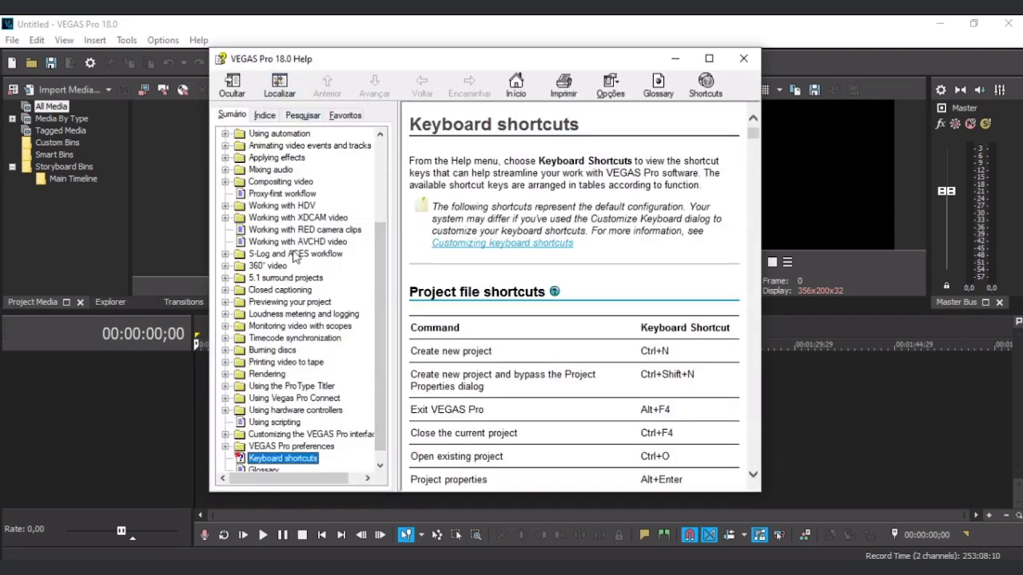
{"action": "left_click_drag", "start_coordinate": [379, 281], "coordinate": [375, 346]}
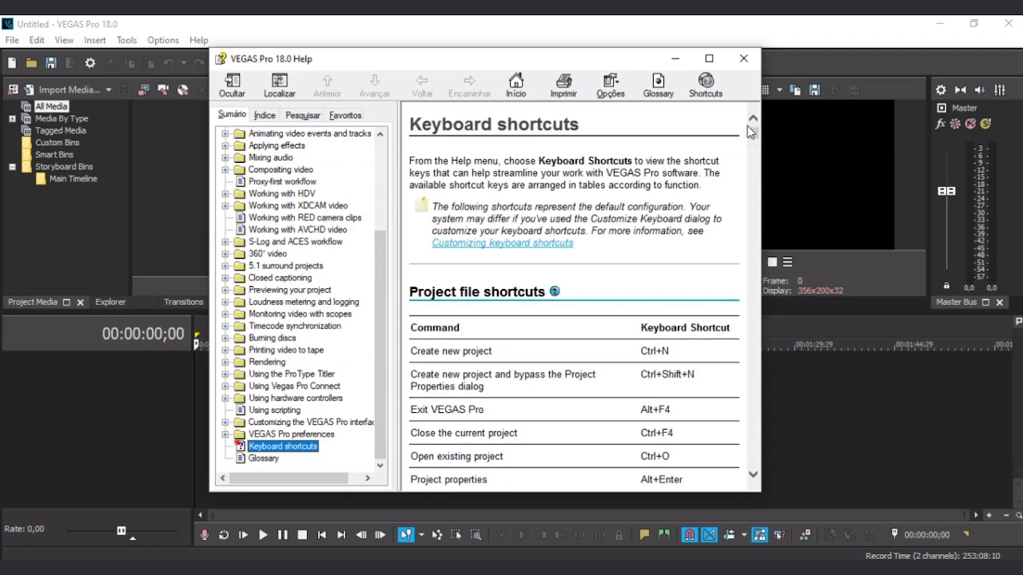
{"action": "scroll", "coordinate": [684, 204], "scroll_direction": "down", "scroll_amount": 10}
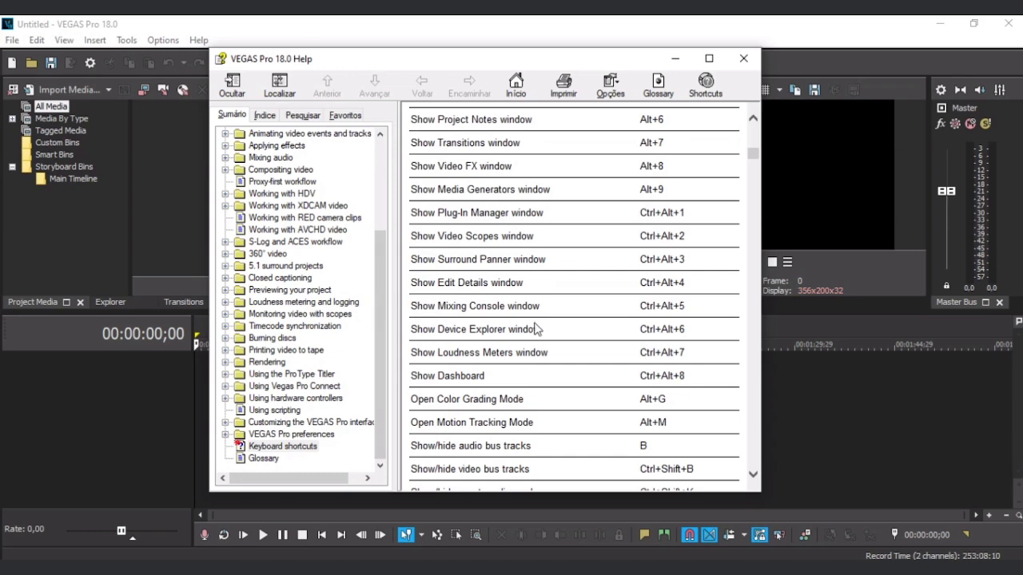
{"action": "left_click", "coordinate": [744, 58]}
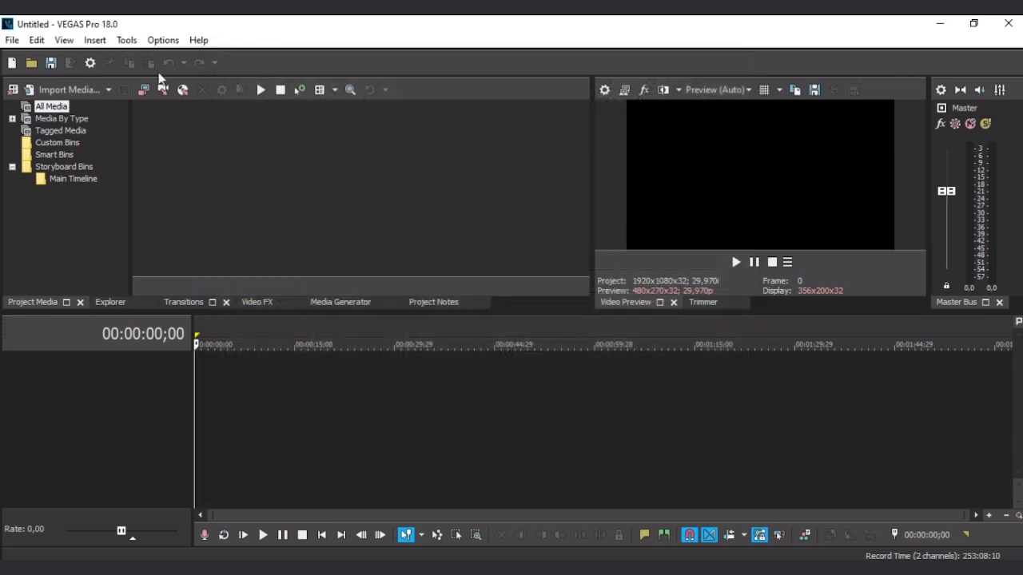
{"action": "left_click", "coordinate": [196, 41]}
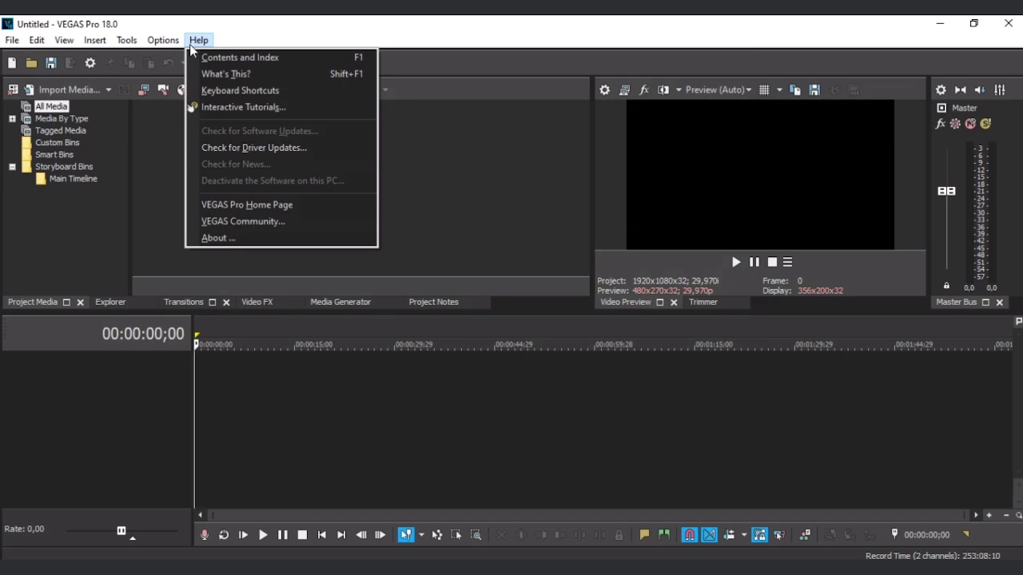
{"action": "left_click", "coordinate": [529, 24]}
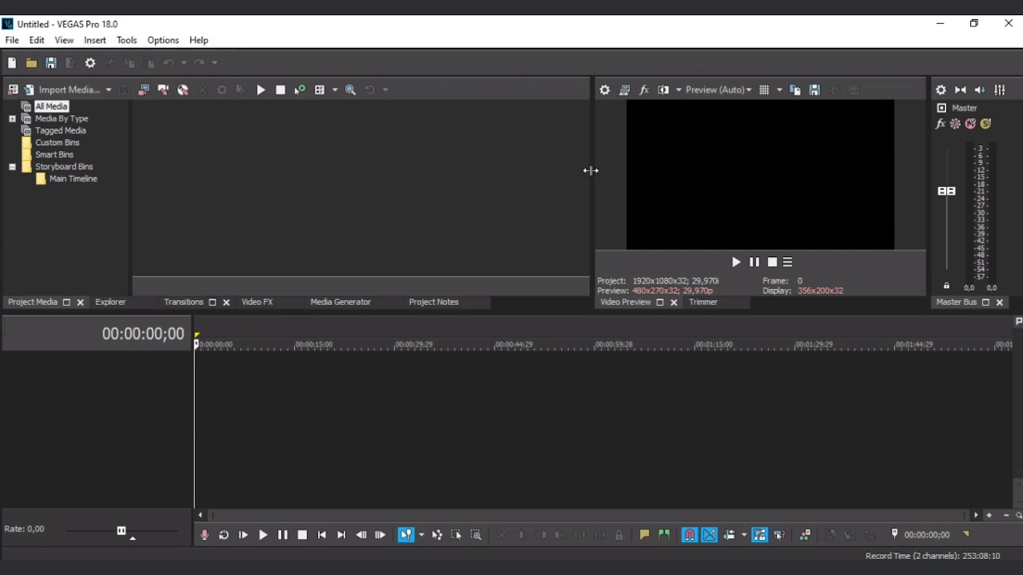
Step: Adjust the widths of the project media, video preview and master bus areas by moving the dividers between them
{"action": "left_click_drag", "start_coordinate": [590, 171], "coordinate": [553, 168]}
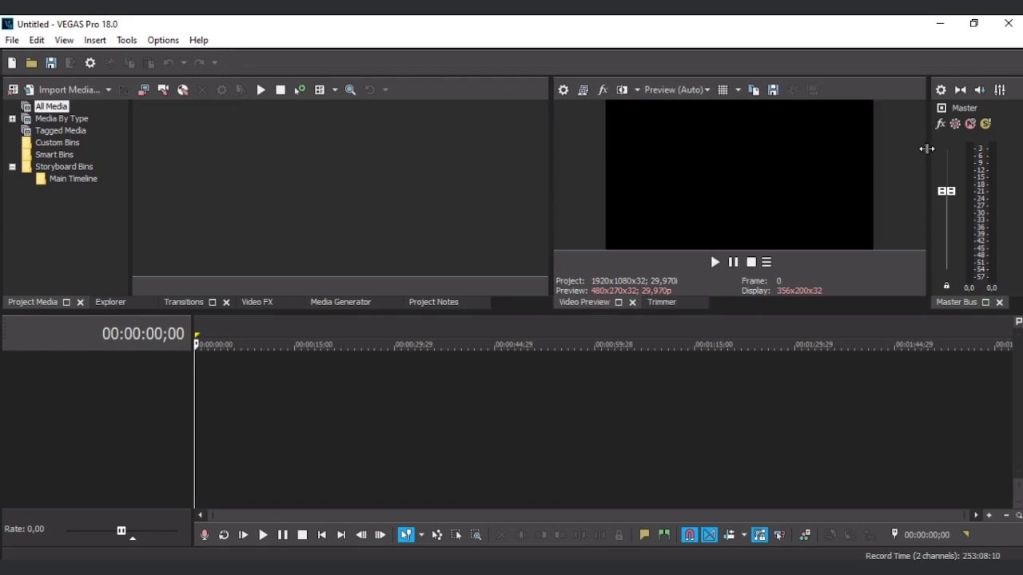
{"action": "mouse_move", "coordinate": [926, 149]}
{"action": "left_mouse_down"}
{"action": "mouse_move", "coordinate": [834, 155]}
{"action": "mouse_move", "coordinate": [916, 155]}
{"action": "left_mouse_up"}
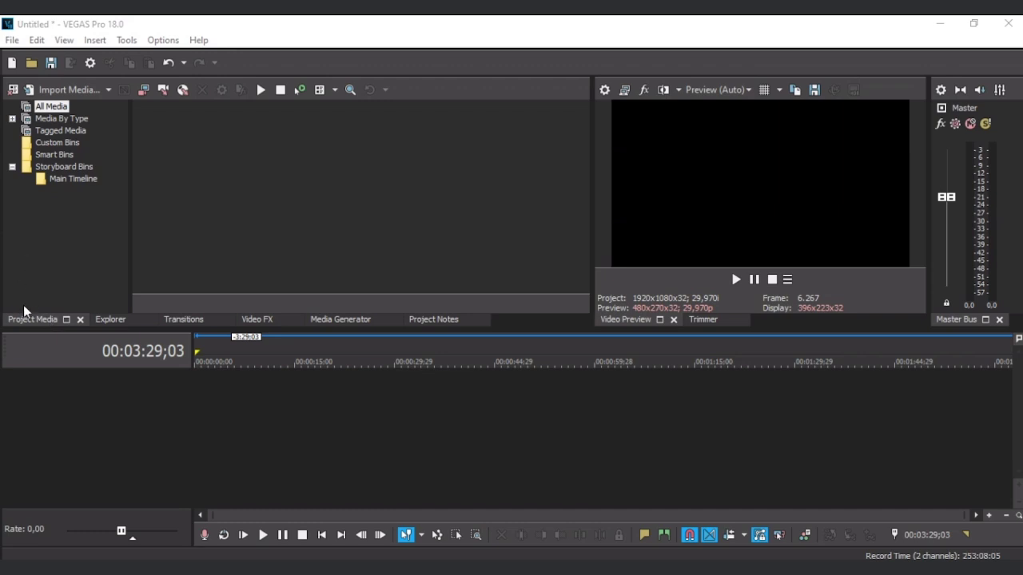
Step: Browse the computer's folders in the Explorer, collapse the Desktop branch, and compare it with the Project Media bins
{"action": "left_click", "coordinate": [113, 319]}
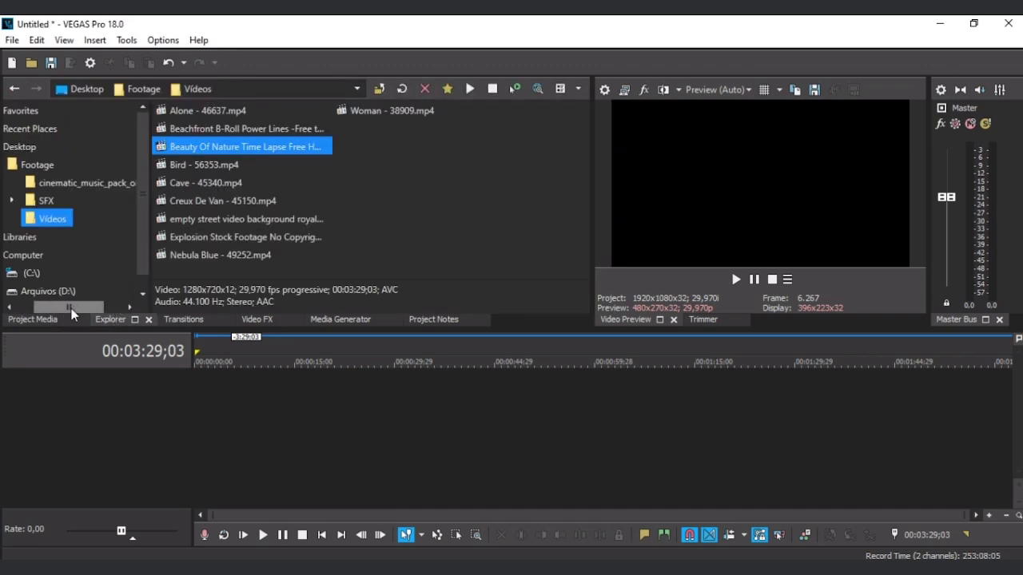
{"action": "left_click_drag", "start_coordinate": [76, 307], "coordinate": [58, 307]}
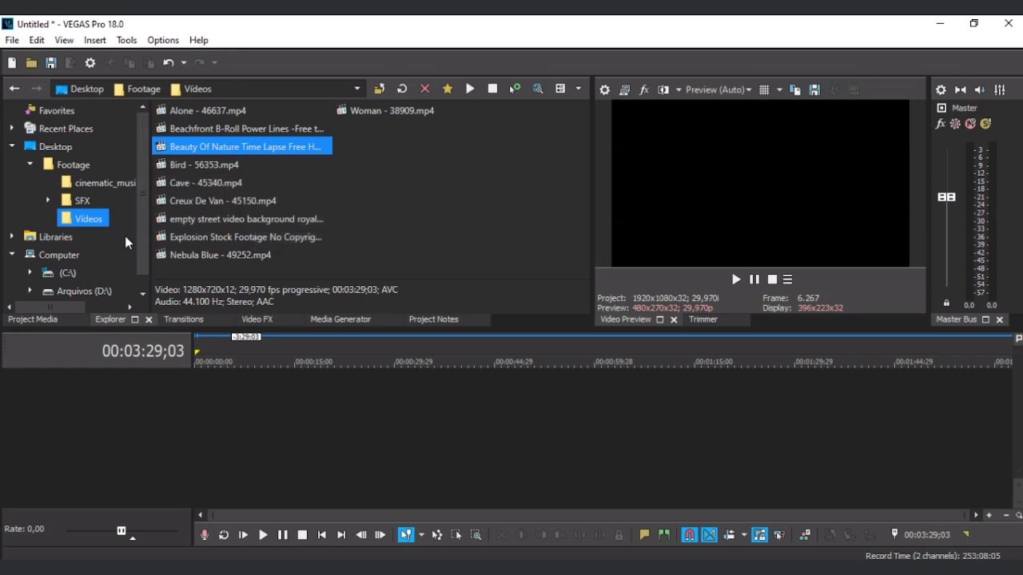
{"action": "mouse_move", "coordinate": [141, 184]}
{"action": "left_mouse_down"}
{"action": "mouse_move", "coordinate": [138, 242]}
{"action": "mouse_move", "coordinate": [136, 186]}
{"action": "left_mouse_up"}
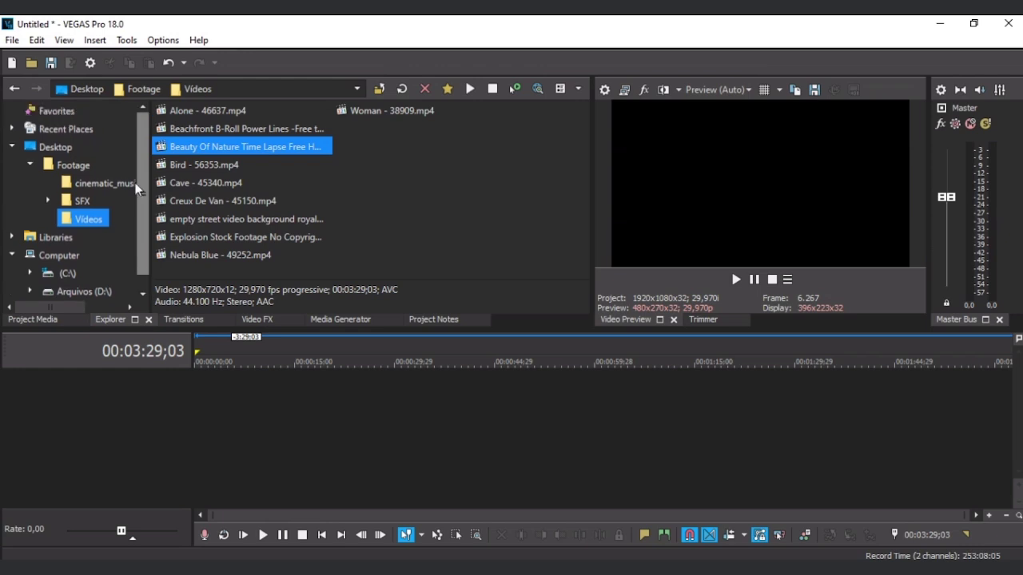
{"action": "left_click", "coordinate": [12, 147]}
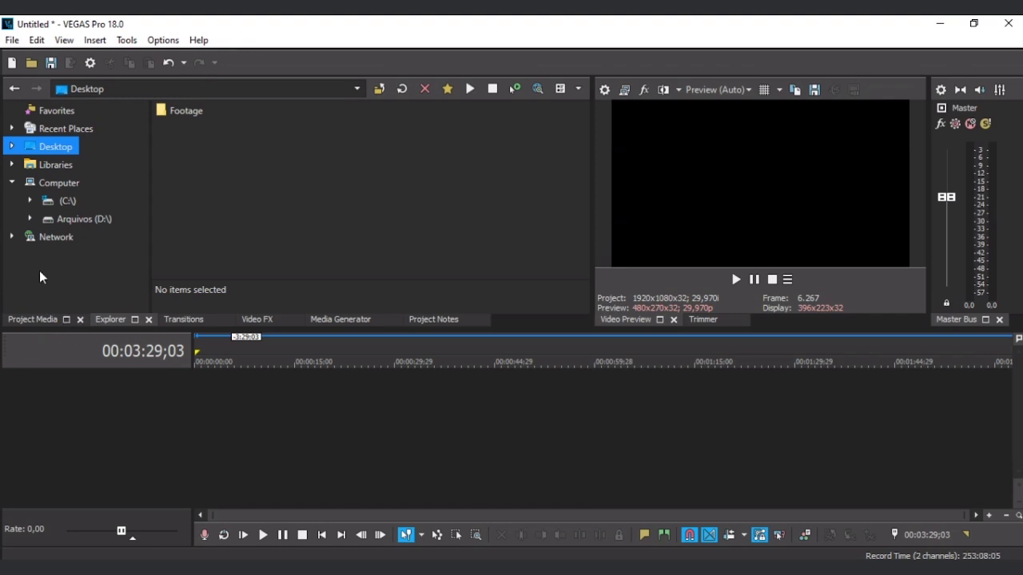
{"action": "left_click", "coordinate": [42, 321]}
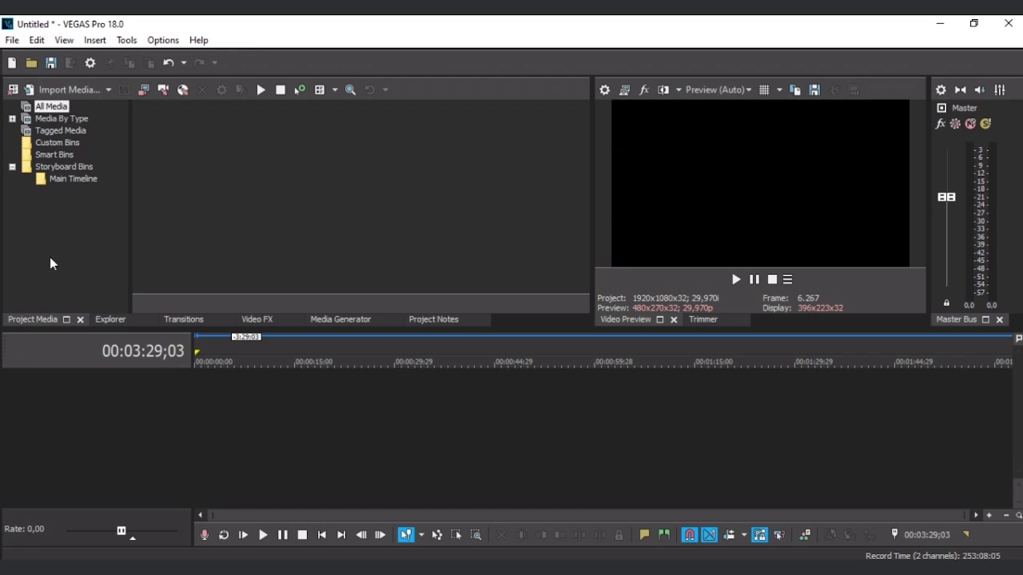
{"action": "left_click", "coordinate": [111, 321]}
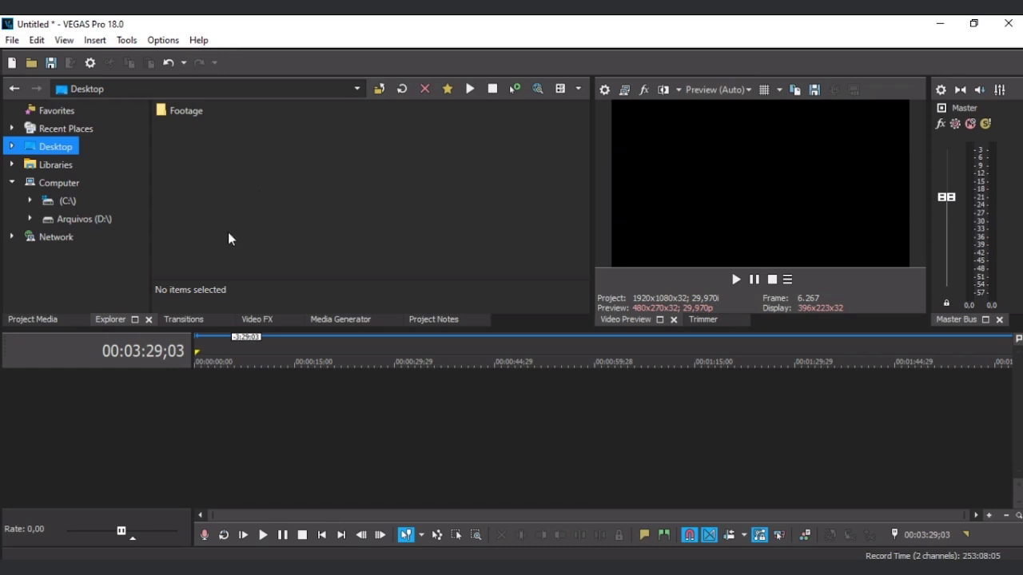
Step: Browse the available transitions, including the full plug-in list and the 3D Effects, Reveals and Fades categories
{"action": "left_click", "coordinate": [195, 323]}
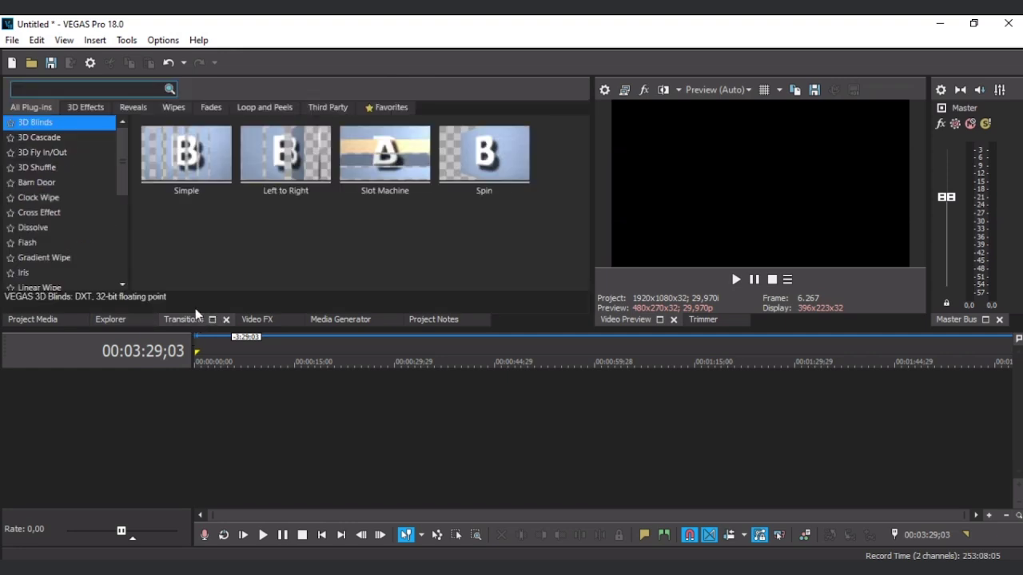
{"action": "left_click_drag", "start_coordinate": [125, 160], "coordinate": [114, 133]}
{"action": "left_click_drag", "start_coordinate": [117, 167], "coordinate": [101, 127]}
{"action": "left_click", "coordinate": [88, 109]}
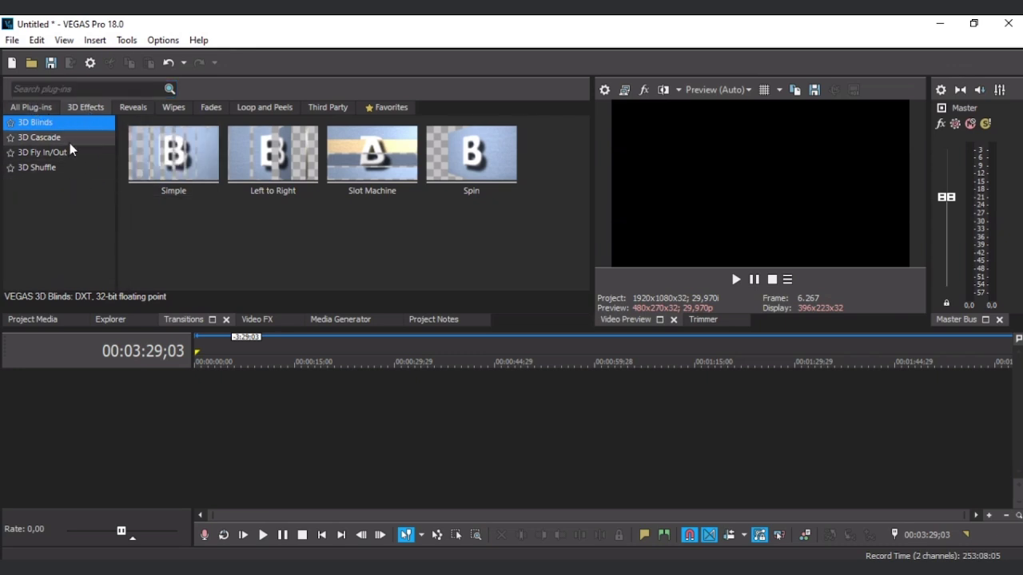
{"action": "left_click", "coordinate": [134, 109]}
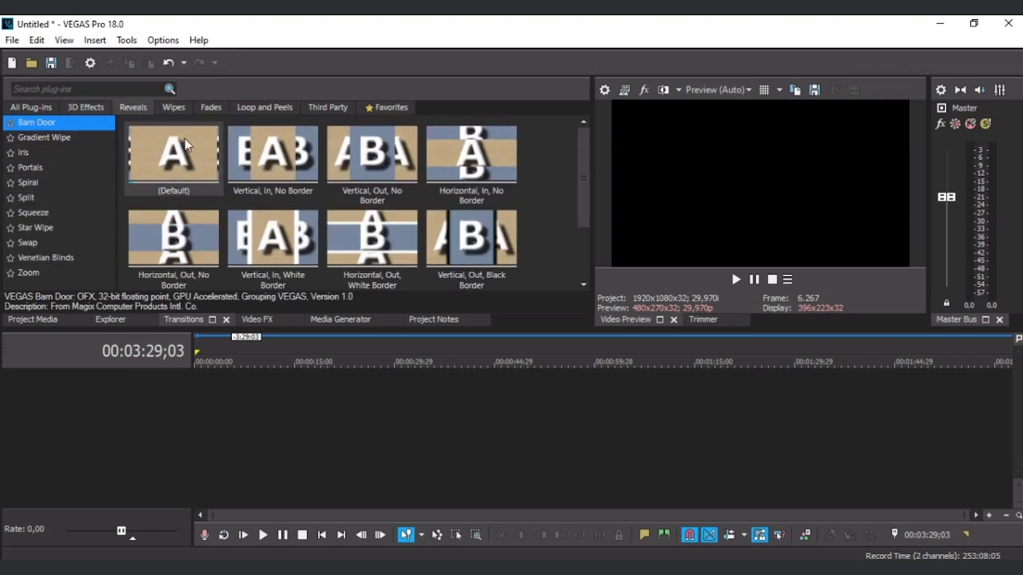
{"action": "left_click", "coordinate": [209, 106]}
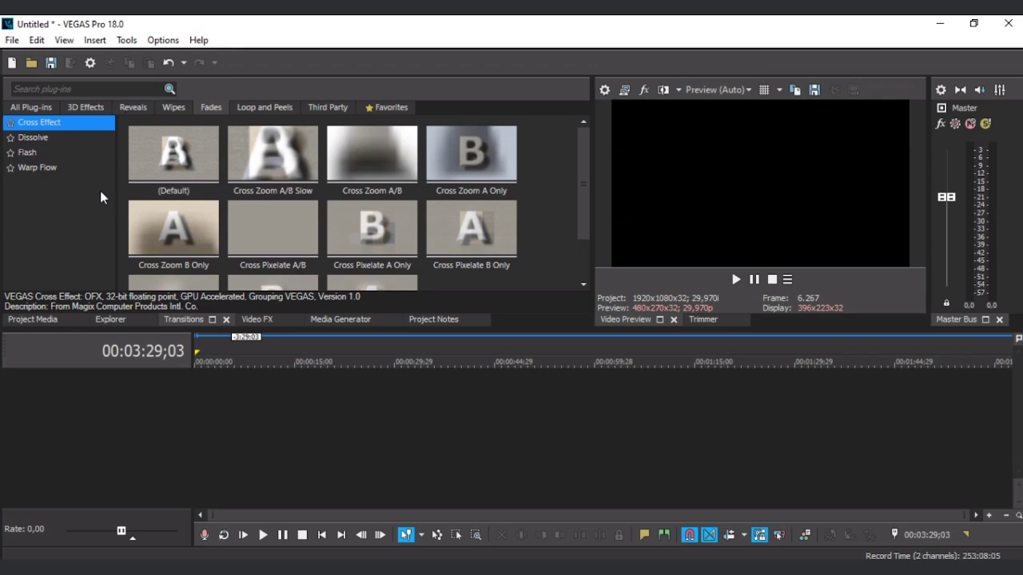
Step: Browse the Video FX library, covering the full effect list and the Creative, Blur, 360 and Favorites categories
{"action": "left_click", "coordinate": [252, 319]}
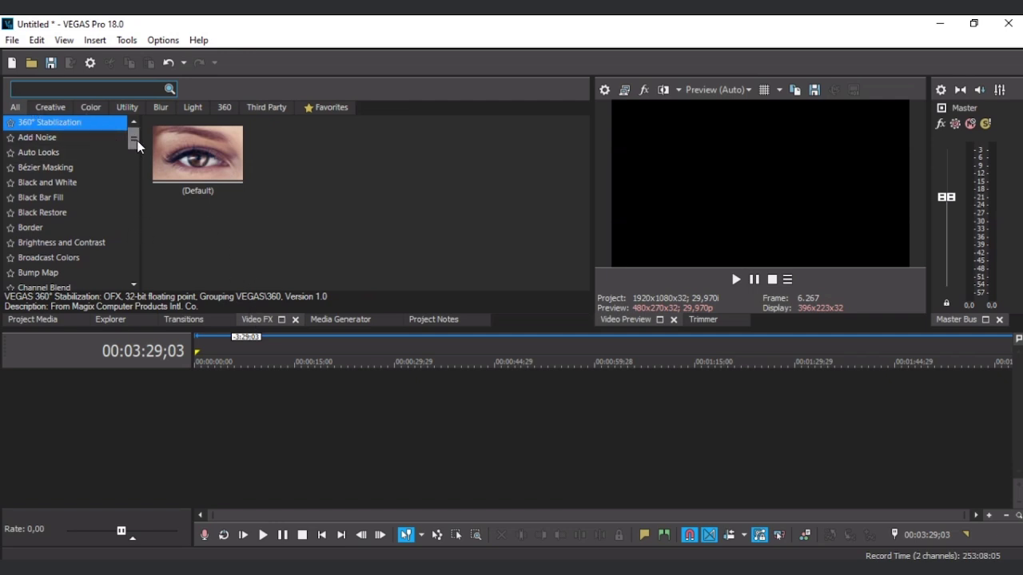
{"action": "left_click_drag", "start_coordinate": [131, 136], "coordinate": [123, 237]}
{"action": "left_click", "coordinate": [43, 108]}
{"action": "left_click", "coordinate": [154, 107]}
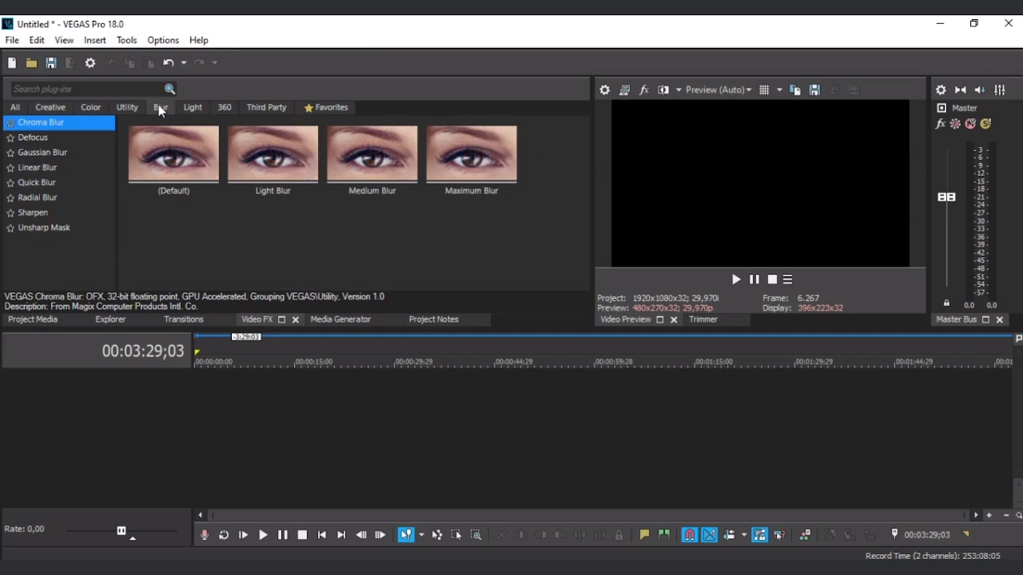
{"action": "left_click", "coordinate": [226, 108]}
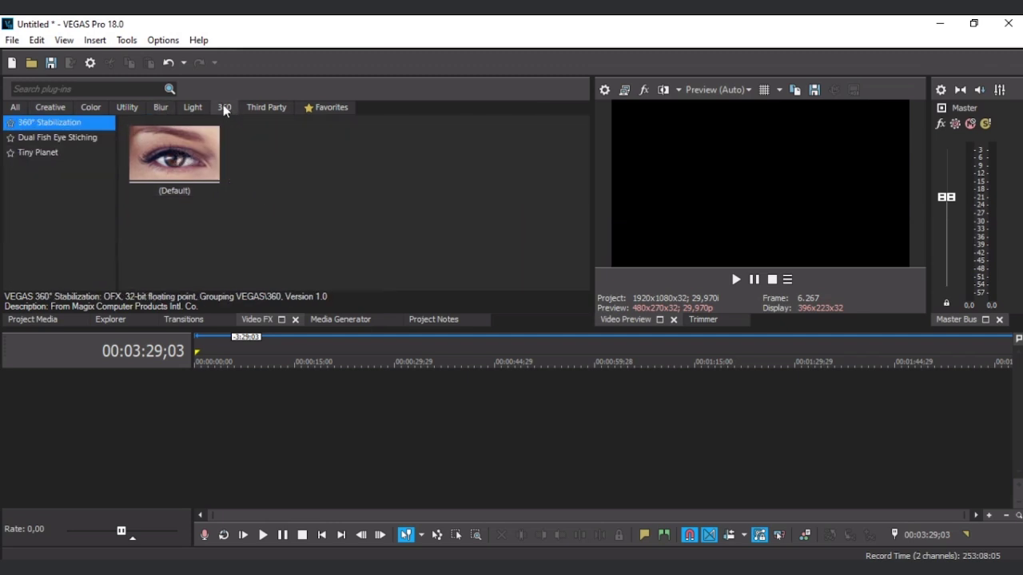
{"action": "left_click", "coordinate": [46, 153]}
{"action": "left_click", "coordinate": [80, 124]}
{"action": "left_click", "coordinate": [318, 108]}
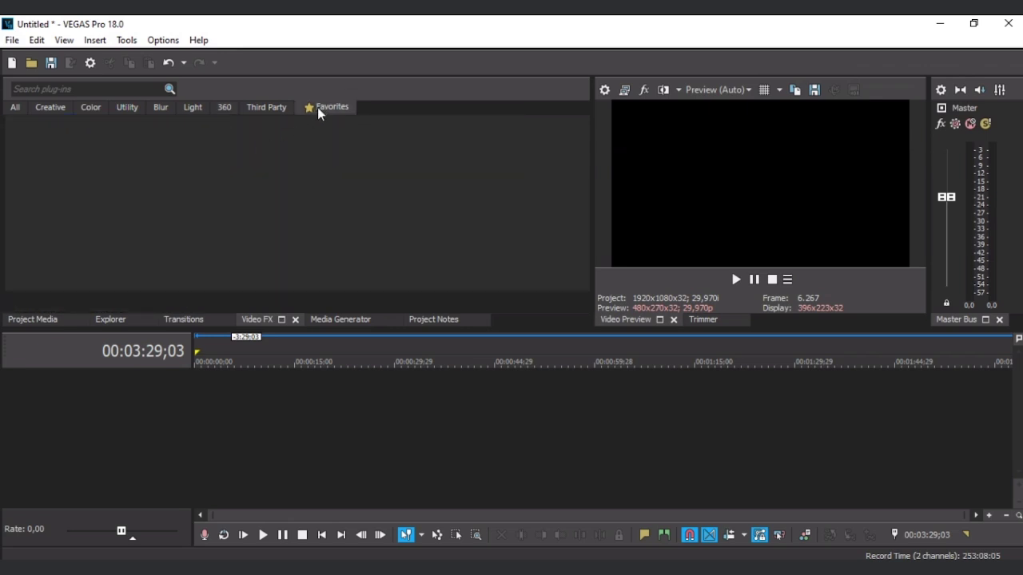
Step: Examine the Color effects in the Video FX library and revisit the transitions for comparison
{"action": "left_click", "coordinate": [78, 108]}
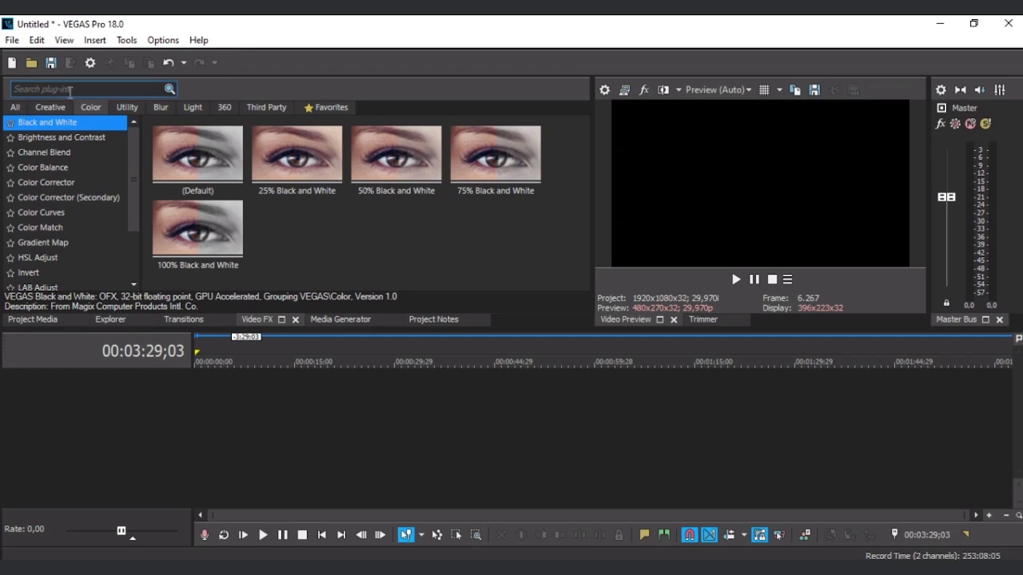
{"action": "left_click", "coordinate": [70, 89]}
{"action": "left_click", "coordinate": [212, 318]}
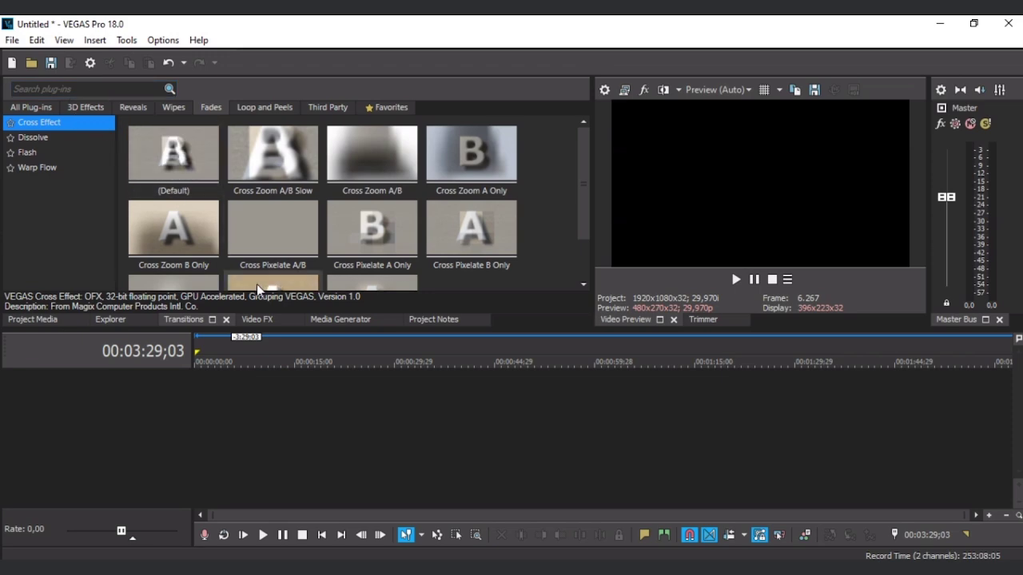
{"action": "left_click", "coordinate": [257, 319]}
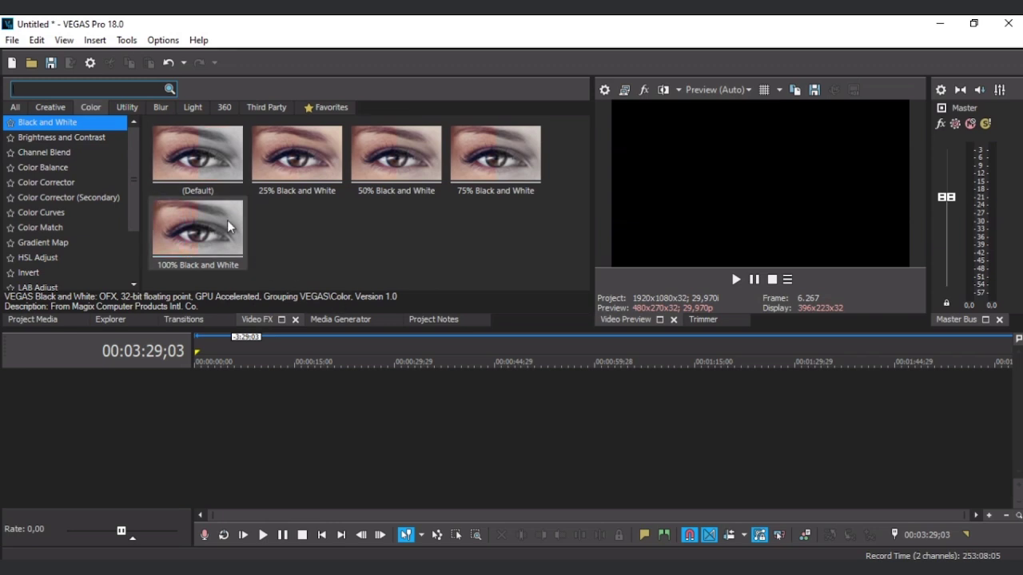
{"action": "scroll", "coordinate": [133, 232], "scroll_direction": "down", "scroll_amount": 2}
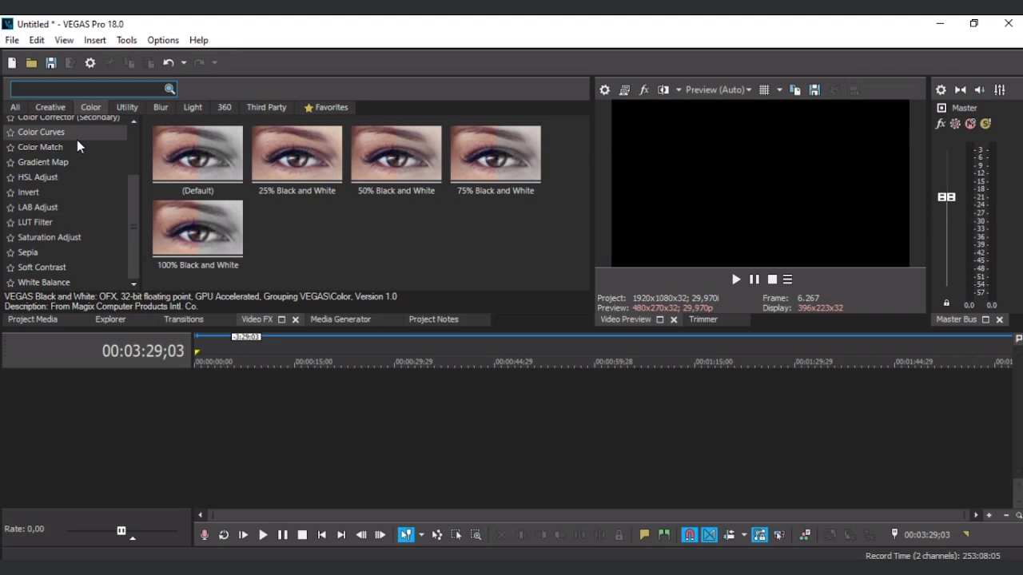
Step: Examine the Checkerboards presets among the generated media and open the project notes
{"action": "left_click", "coordinate": [355, 318]}
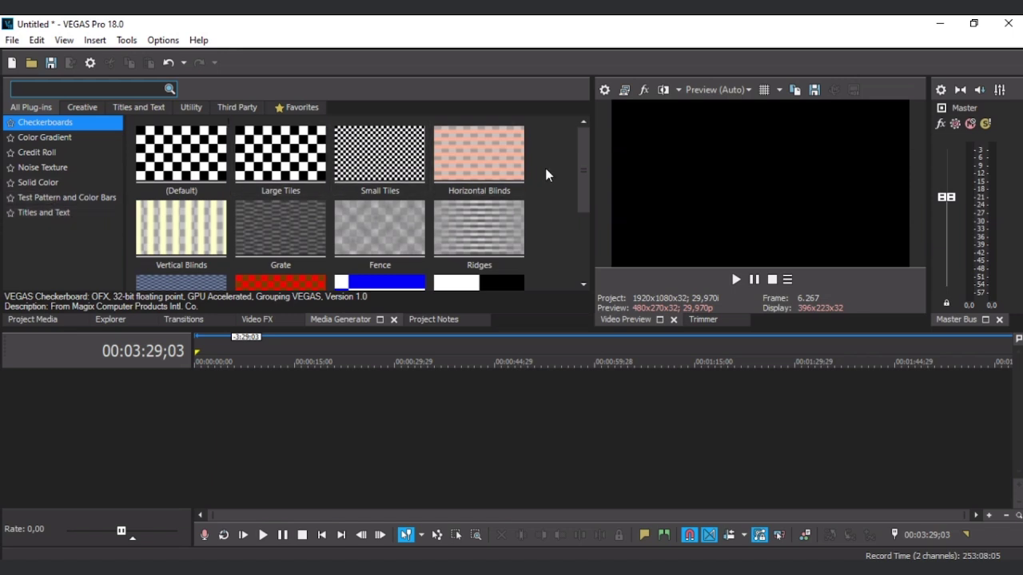
{"action": "left_click_drag", "start_coordinate": [584, 170], "coordinate": [577, 240]}
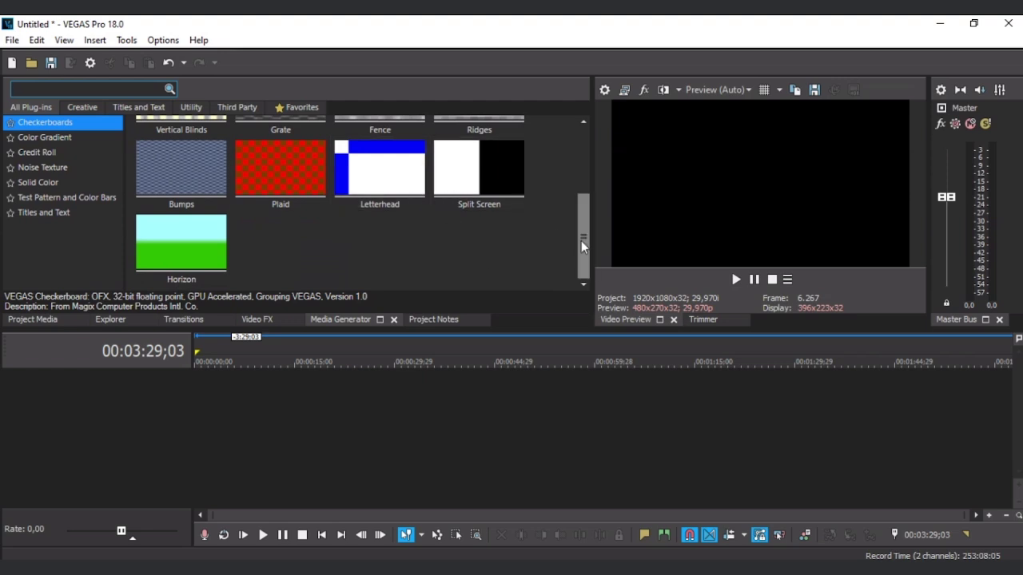
{"action": "left_click_drag", "start_coordinate": [581, 241], "coordinate": [581, 174]}
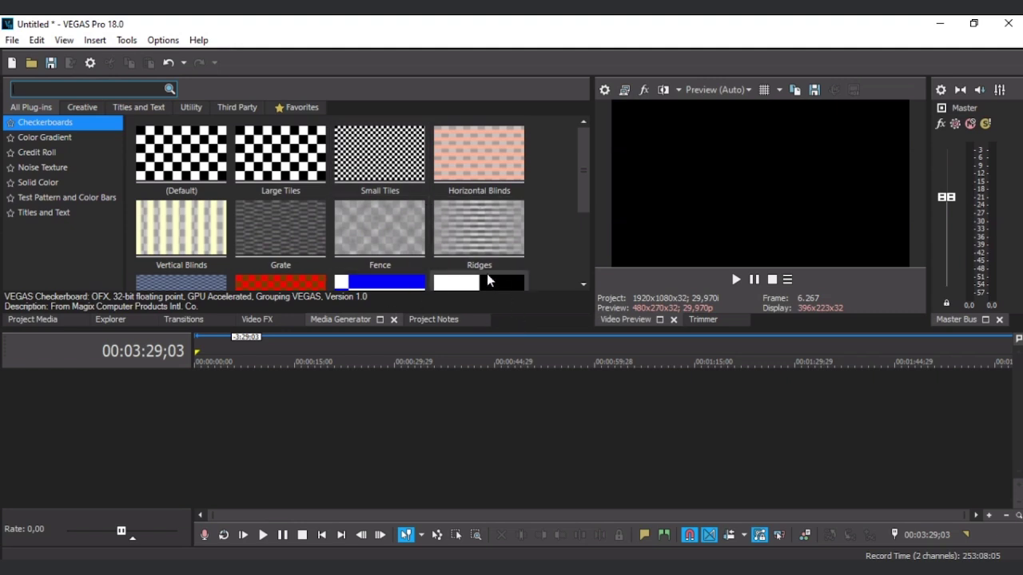
{"action": "left_click", "coordinate": [433, 319]}
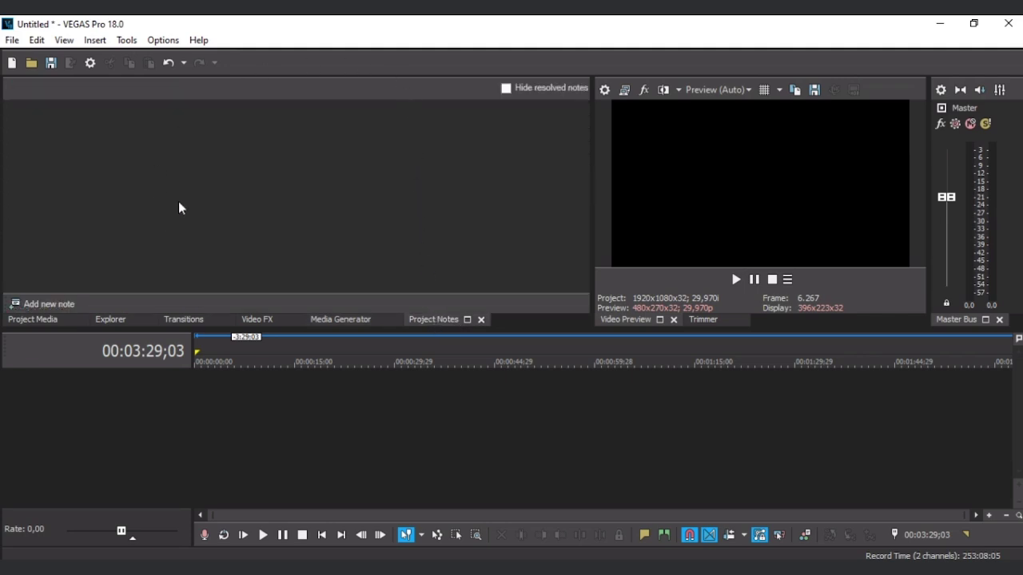
Step: Add an empty project note and delete it
{"action": "left_click", "coordinate": [50, 304]}
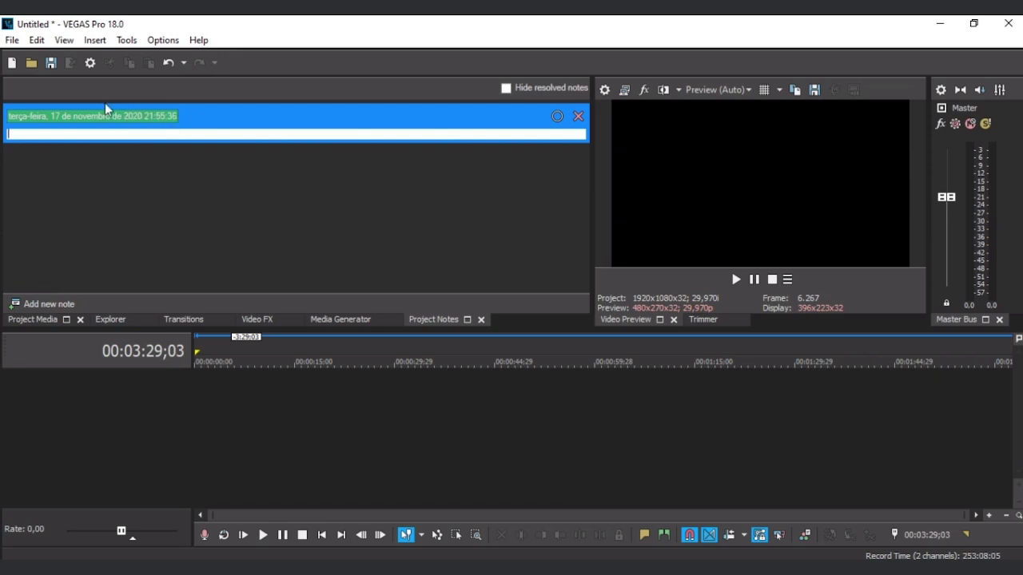
{"action": "left_click", "coordinate": [576, 115]}
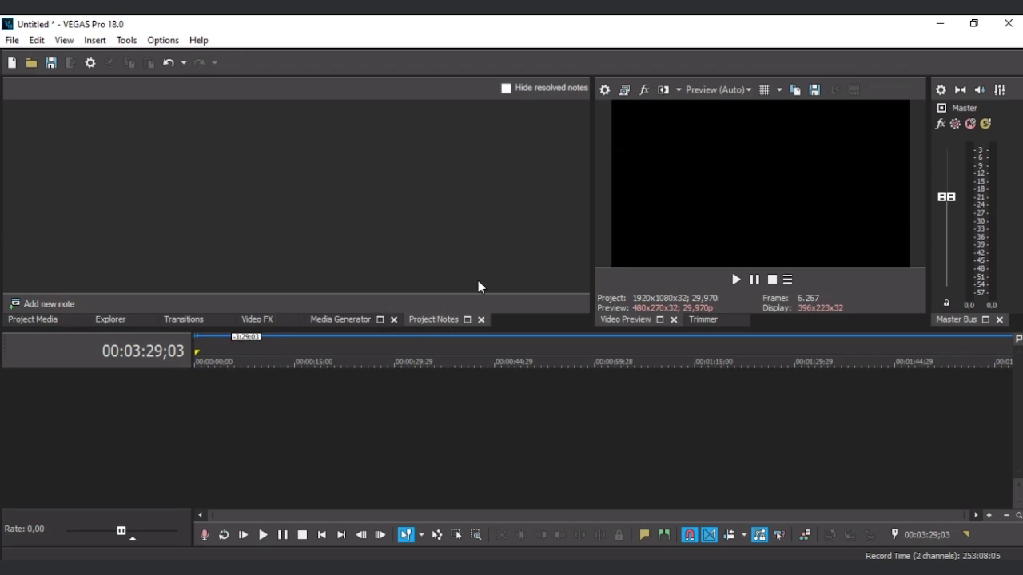
{"action": "left_click_drag", "start_coordinate": [934, 176], "coordinate": [929, 169]}
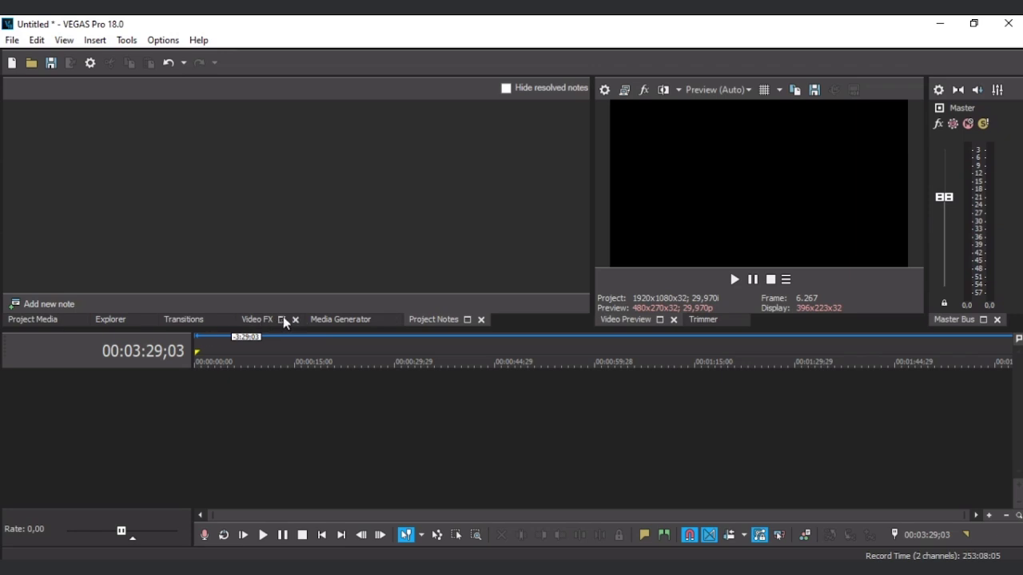
Step: Bring up the project media and close the Project Notes, Media Generator, Video FX and Transitions windows
{"action": "left_click", "coordinate": [46, 320]}
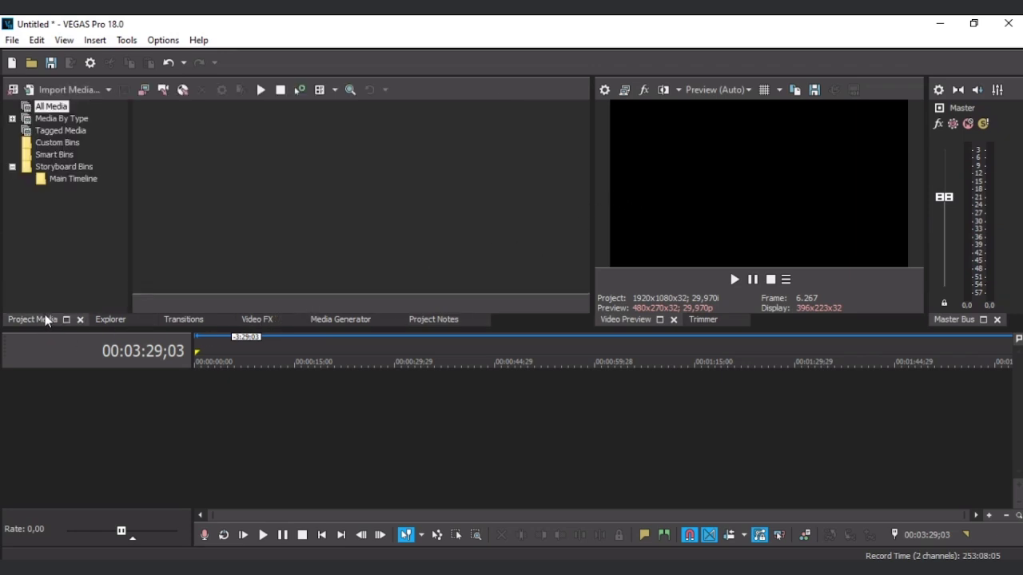
{"action": "left_click", "coordinate": [395, 318]}
{"action": "left_click", "coordinate": [386, 318]}
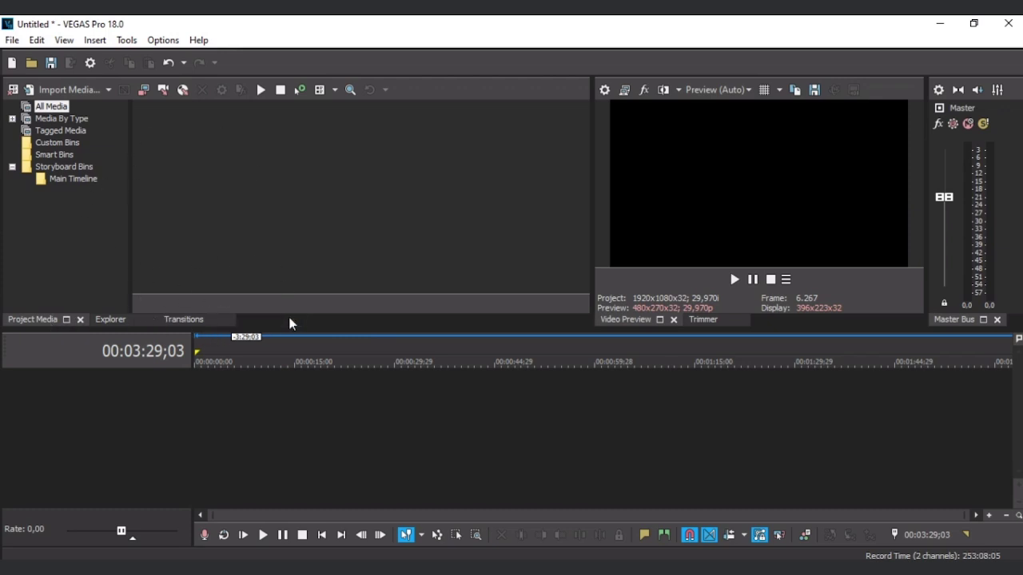
{"action": "left_click", "coordinate": [228, 323]}
{"action": "left_click", "coordinate": [227, 321]}
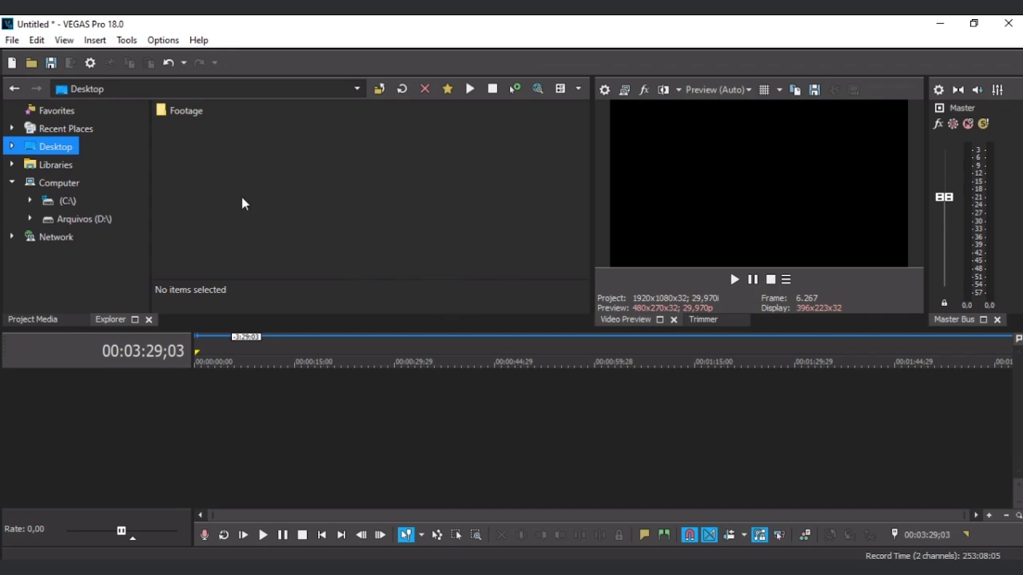
Step: Restore the closed windows by loading the Default Layout
{"action": "left_click", "coordinate": [64, 40]}
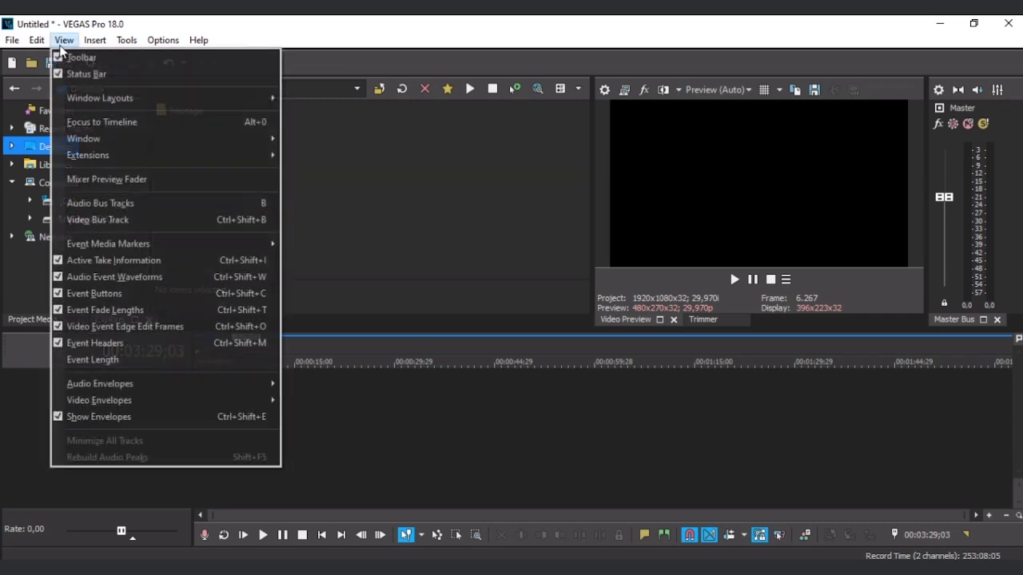
{"action": "mouse_move", "coordinate": [128, 99]}
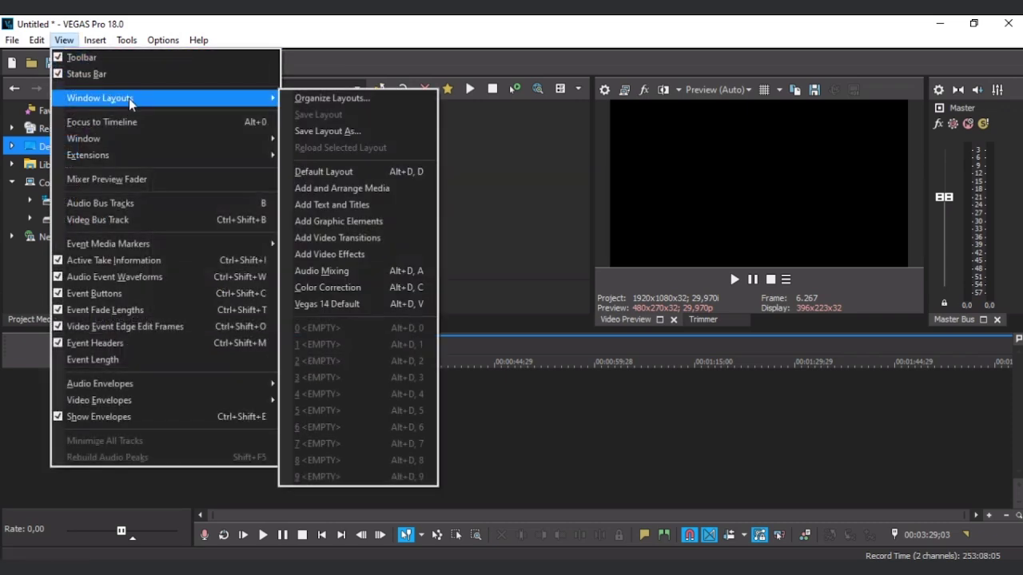
{"action": "left_click", "coordinate": [337, 170]}
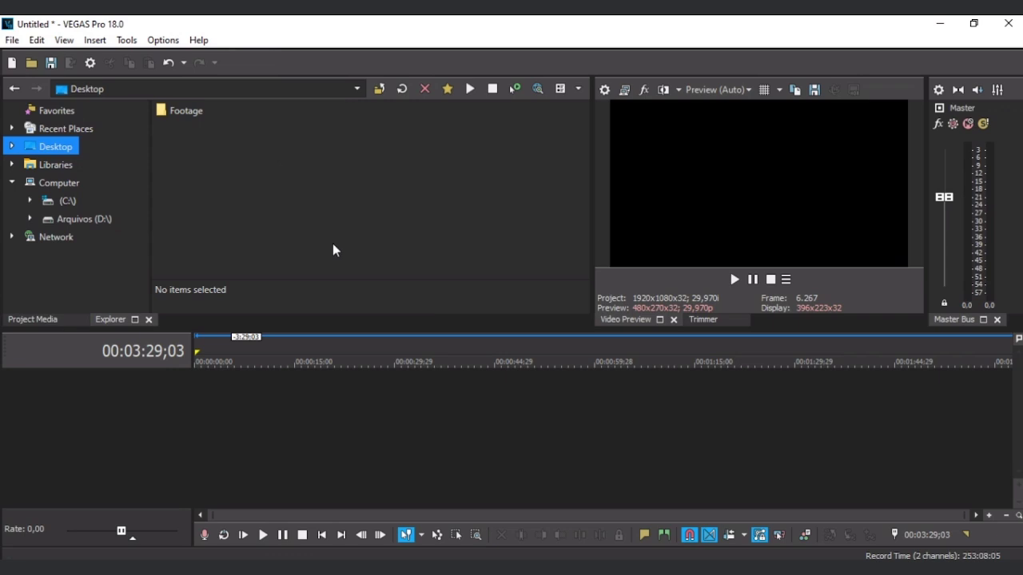
{"action": "left_click", "coordinate": [63, 40]}
{"action": "mouse_move", "coordinate": [169, 97]}
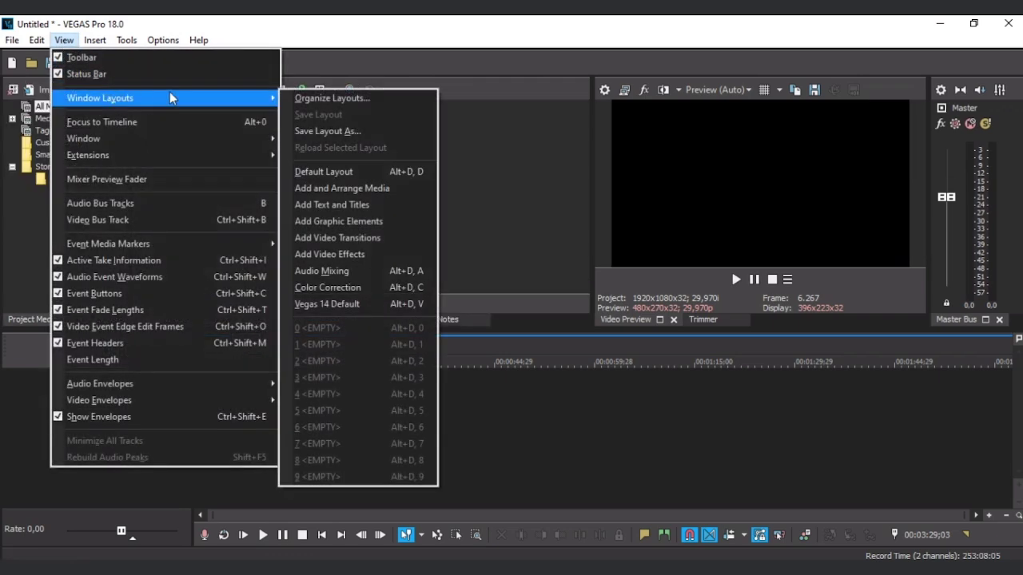
{"action": "left_click", "coordinate": [375, 174]}
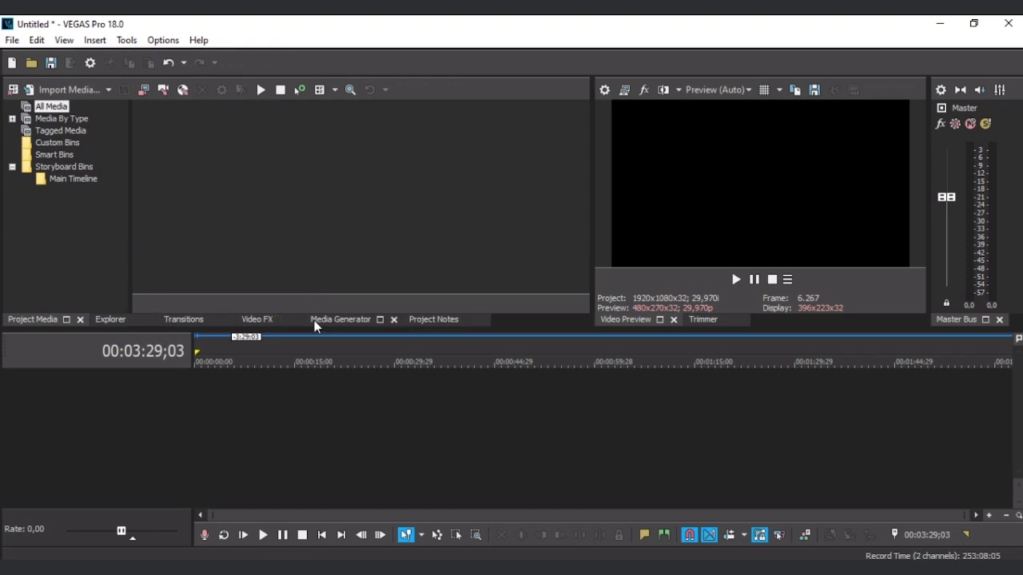
Step: Revisit the Video FX and Project Media windows and compare the Video Preview with the Trimmer
{"action": "left_click", "coordinate": [254, 320]}
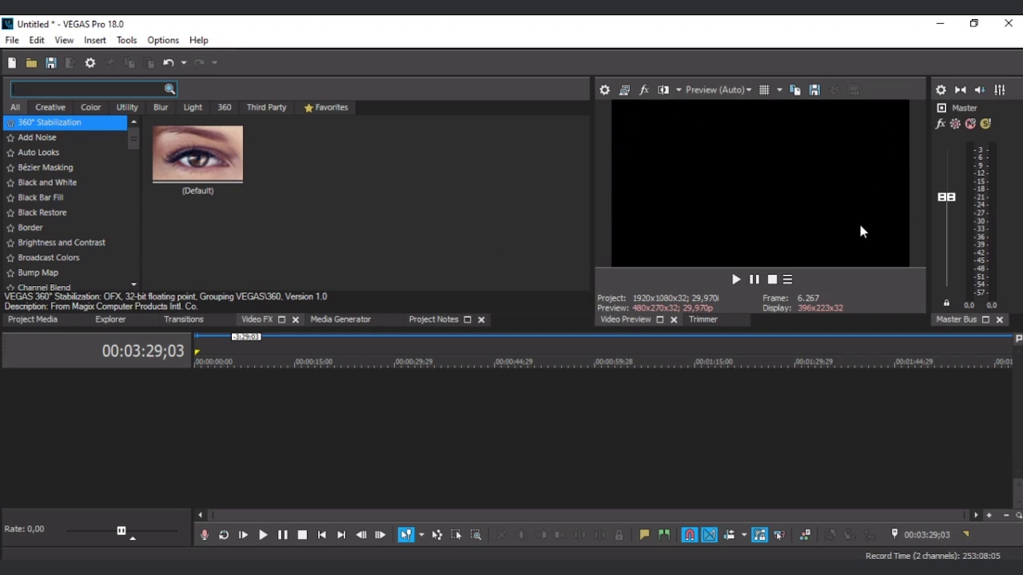
{"action": "left_click", "coordinate": [32, 319]}
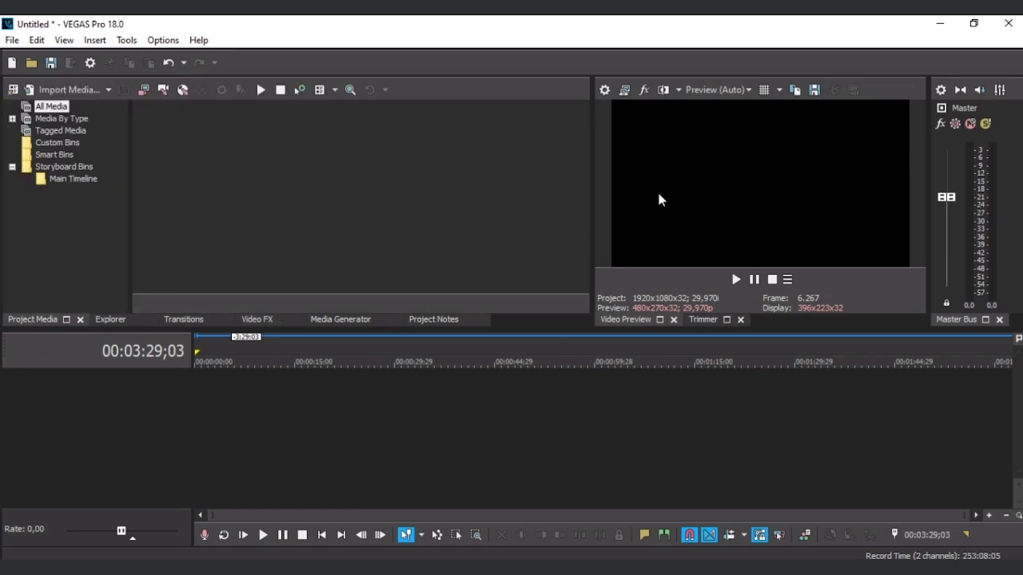
{"action": "left_click", "coordinate": [707, 319]}
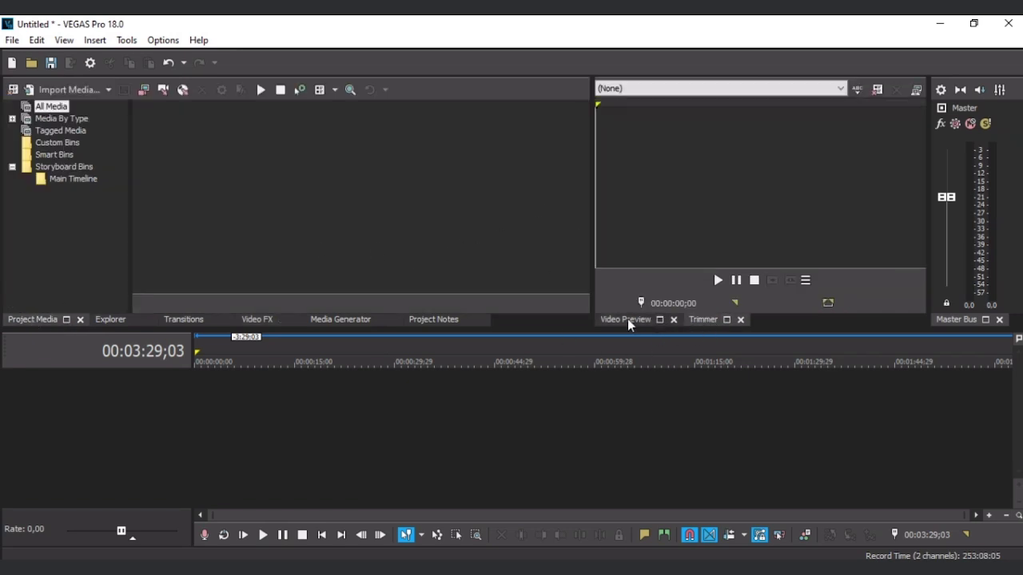
{"action": "left_click", "coordinate": [628, 318]}
{"action": "left_click", "coordinate": [705, 321]}
Step: Browse the Explorer to the Vídeos folder inside Footage
{"action": "left_click", "coordinate": [112, 319]}
{"action": "double_click", "coordinate": [182, 111]}
{"action": "double_click", "coordinate": [191, 145]}
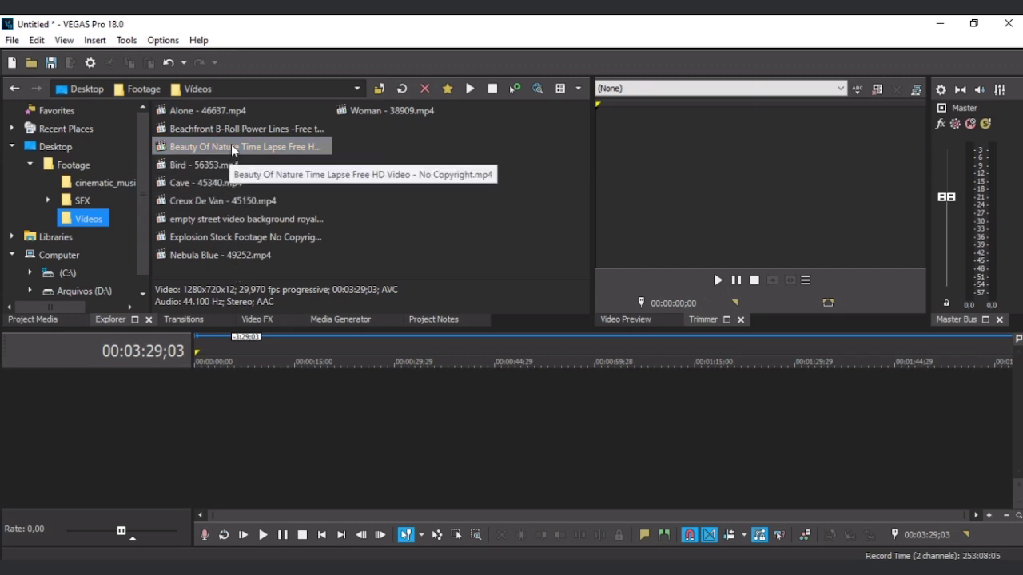
Step: Preview the Beauty Of Nature Time Lapse clip from the Explorer and stop its playback
{"action": "left_click", "coordinate": [231, 144]}
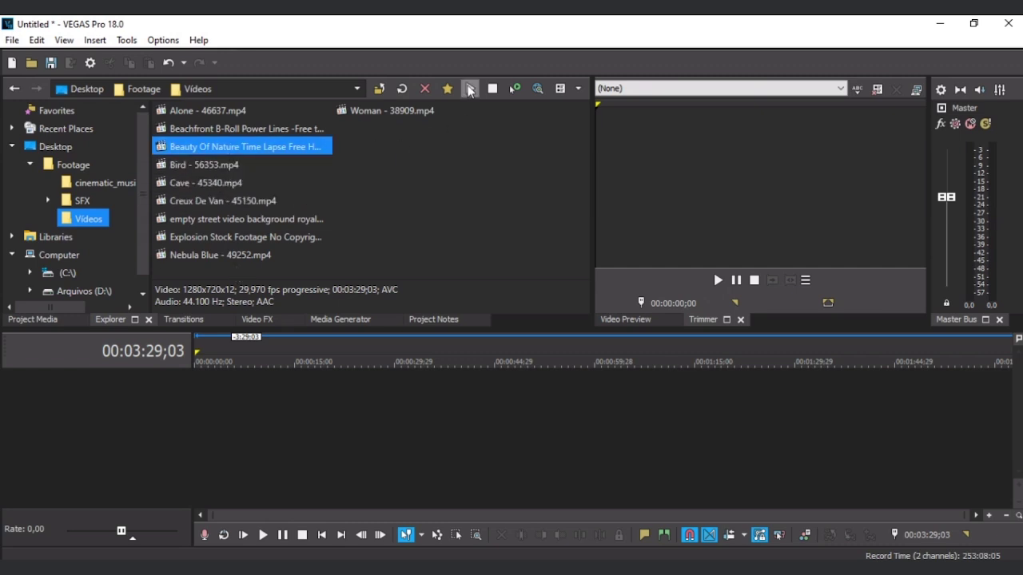
{"action": "left_click", "coordinate": [470, 89]}
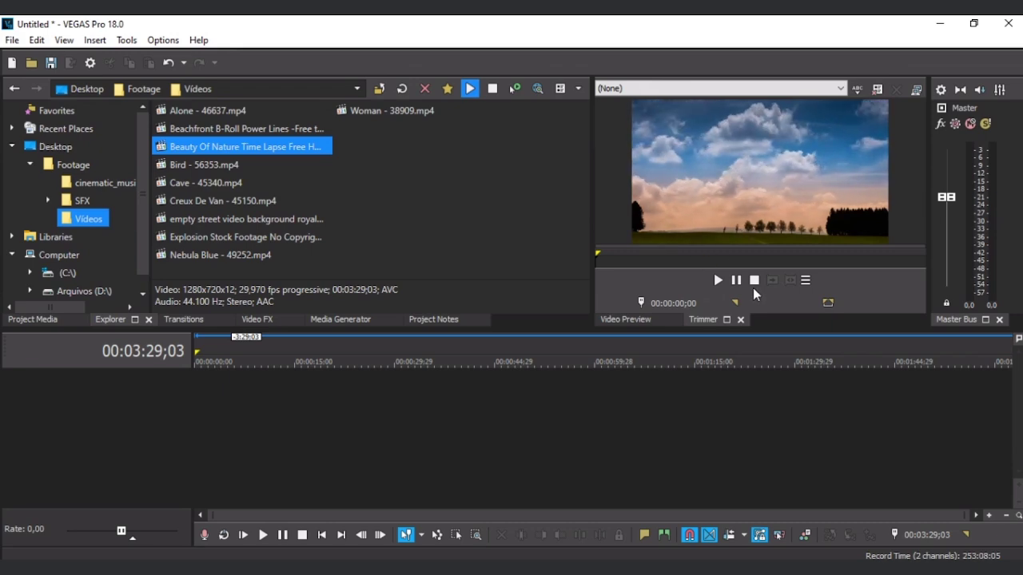
{"action": "left_click", "coordinate": [717, 280]}
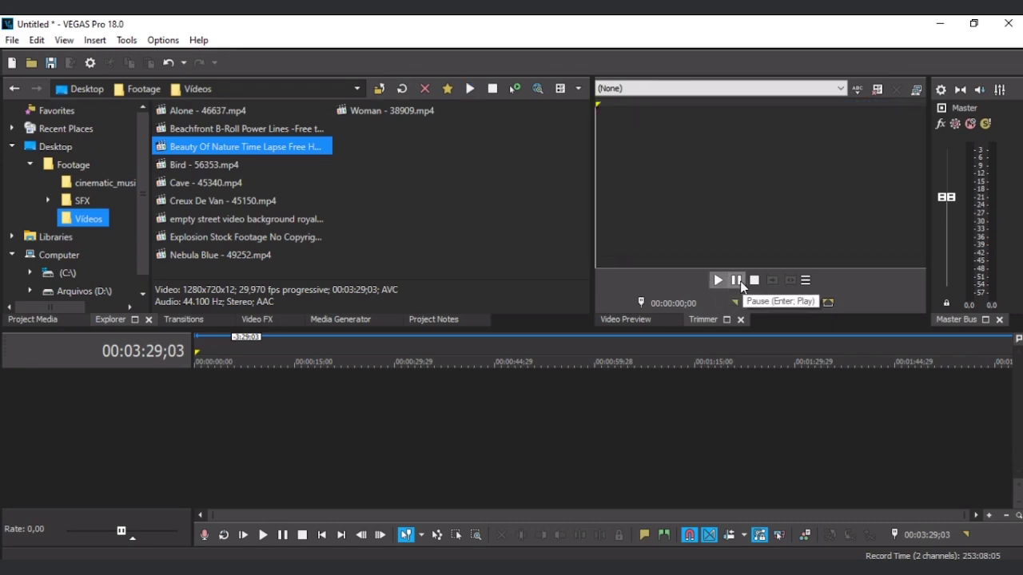
{"action": "left_click", "coordinate": [470, 89]}
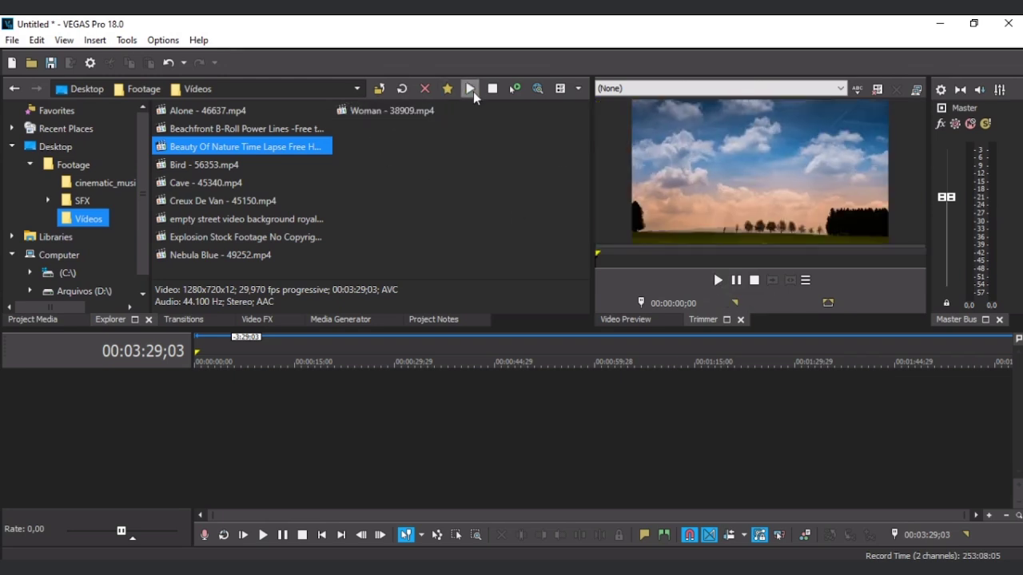
{"action": "left_click", "coordinate": [735, 279]}
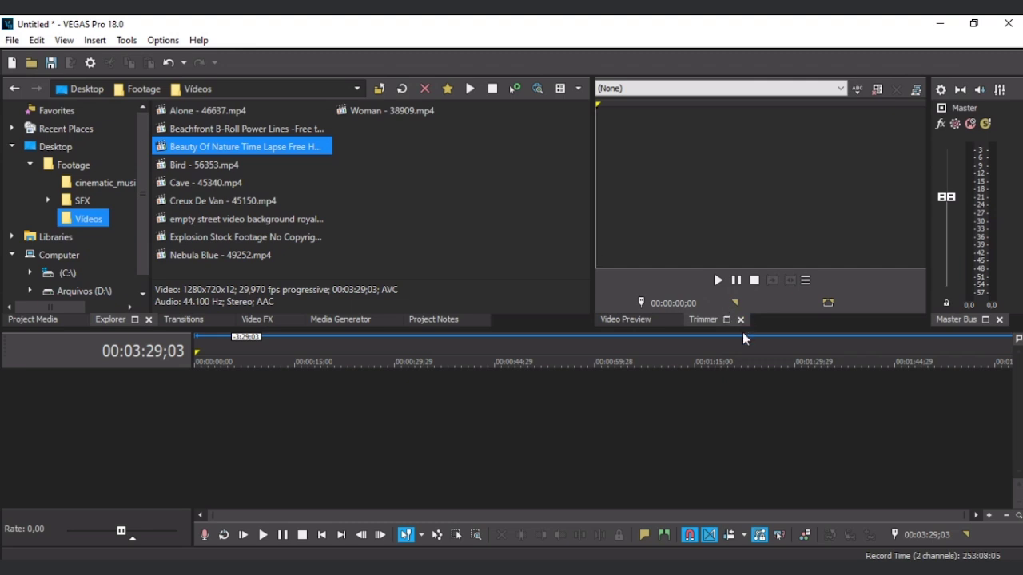
Step: Place the Beauty Of Nature Time Lapse clip at the start of the timeline, matching the project video settings to it
{"action": "left_click", "coordinate": [622, 322]}
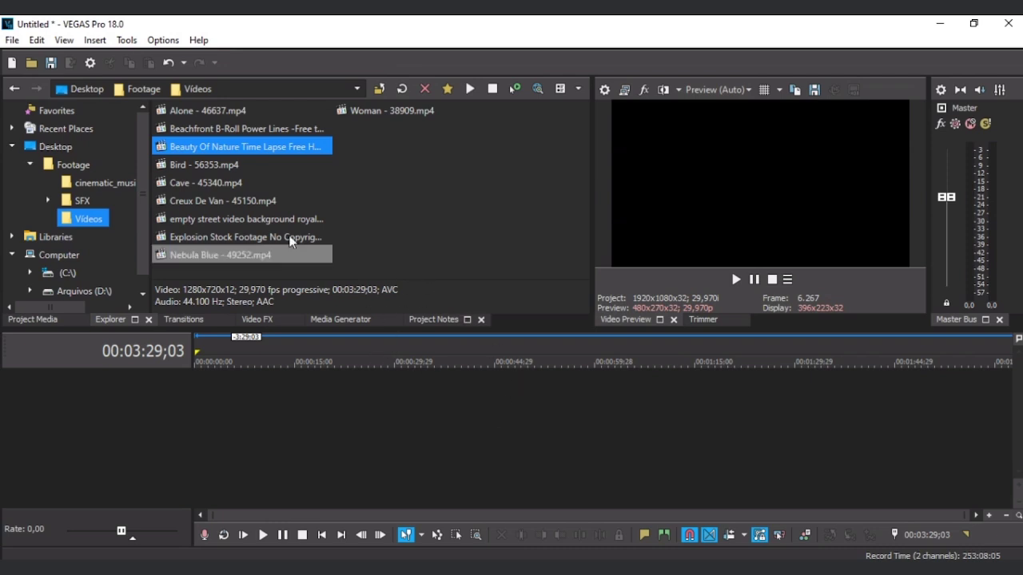
{"action": "left_click_drag", "start_coordinate": [200, 148], "coordinate": [215, 428]}
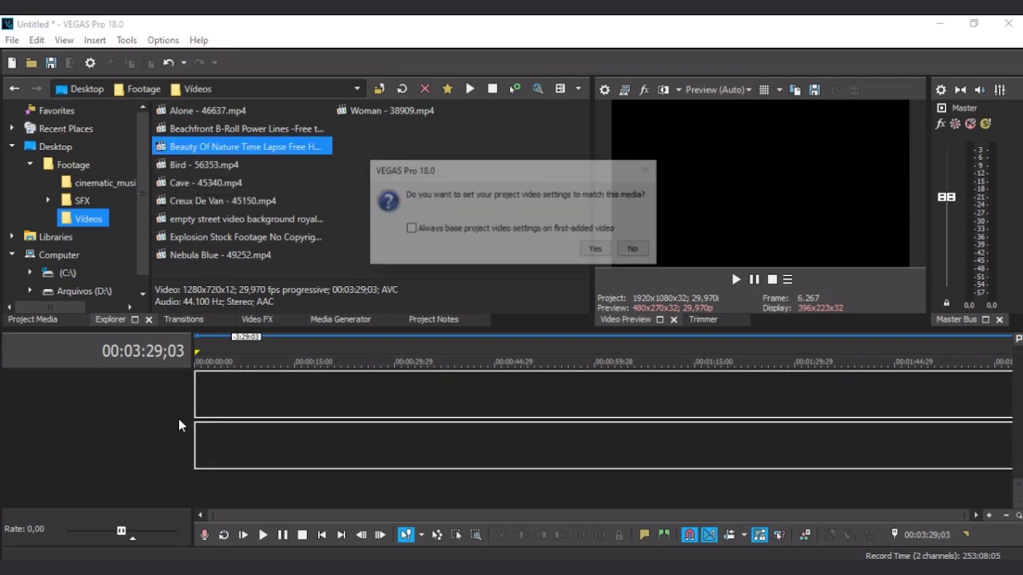
{"action": "left_click", "coordinate": [597, 250]}
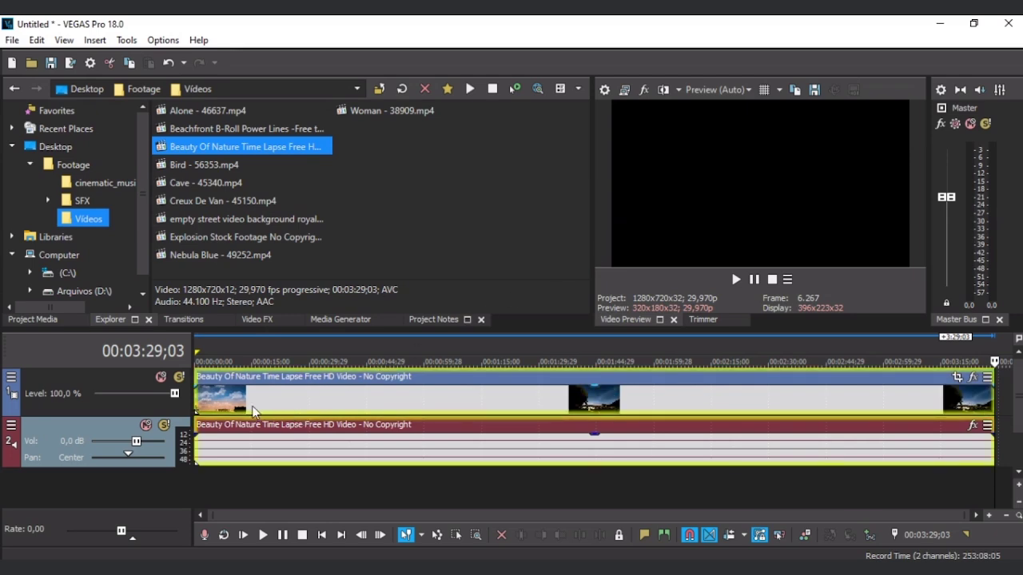
Step: Preview the clip at several timeline positions, including 00:00:30;07, 00:01:10;28, 00:01:25;02 and 00:00:13;22
{"action": "left_click", "coordinate": [311, 352]}
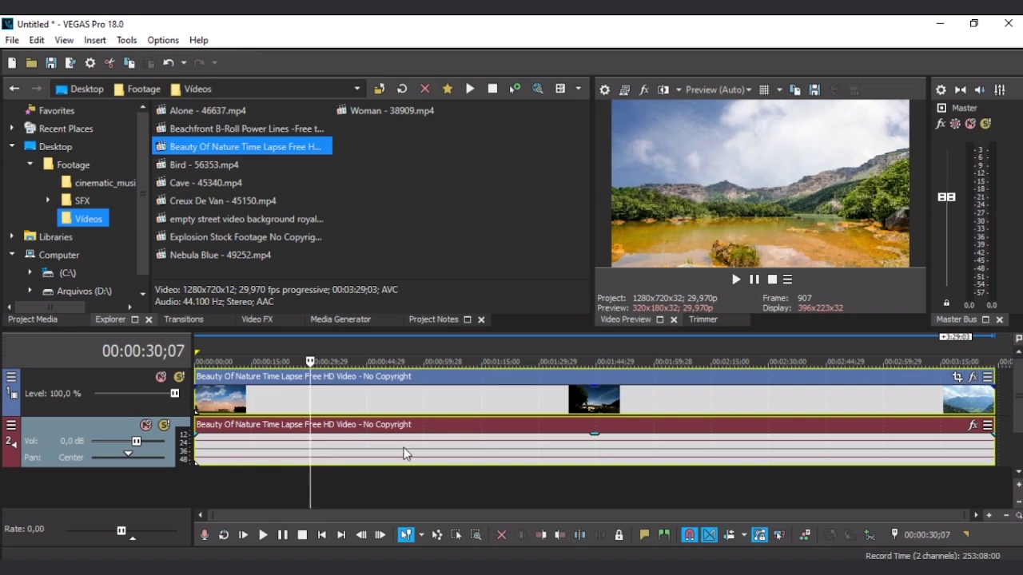
{"action": "left_click", "coordinate": [469, 480]}
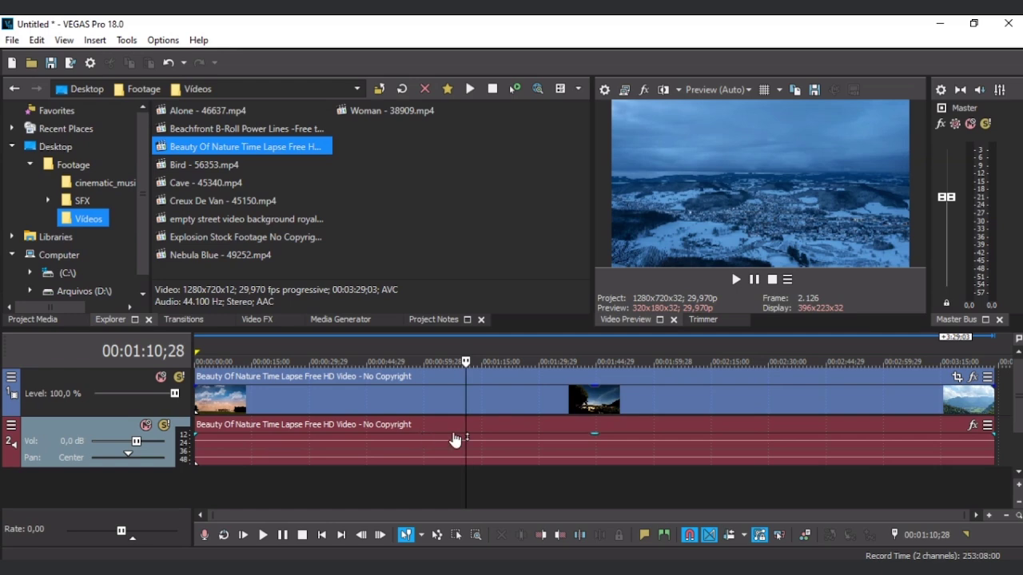
{"action": "left_click", "coordinate": [520, 362]}
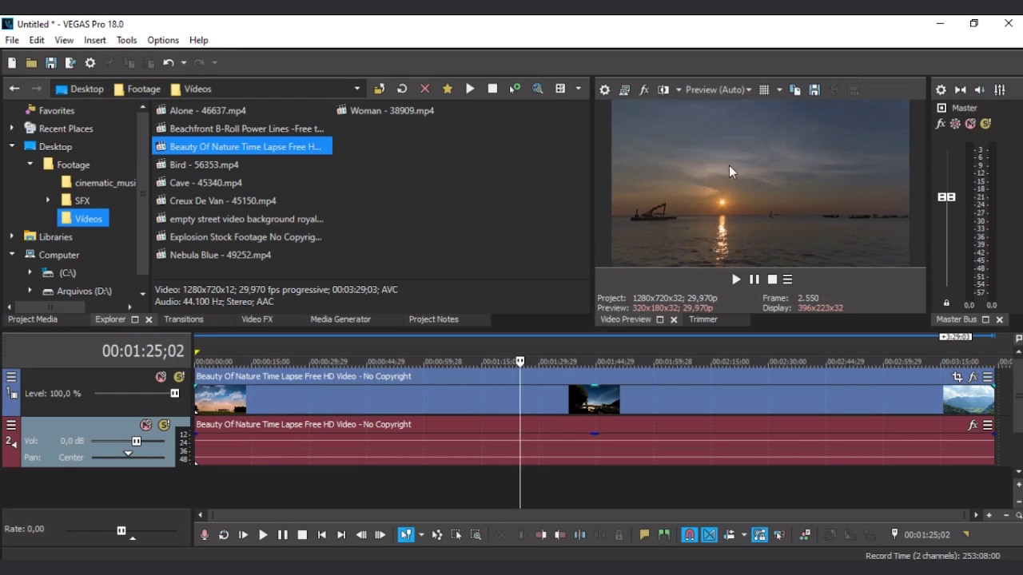
{"action": "left_click", "coordinate": [248, 362]}
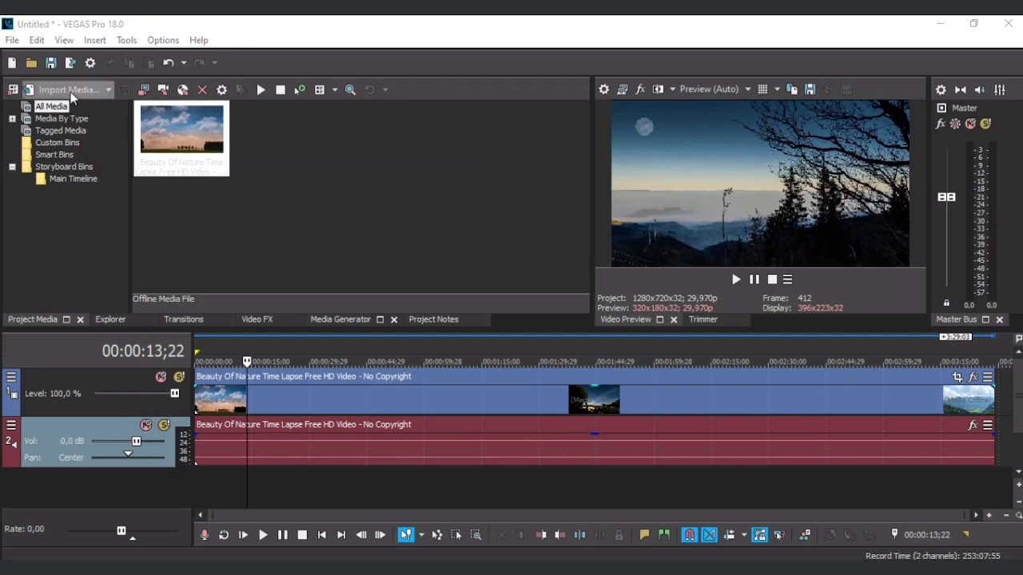
Step: Switch to the Add and Arrange Media window layout and dismiss the file-opening dialog
{"action": "left_click", "coordinate": [66, 40]}
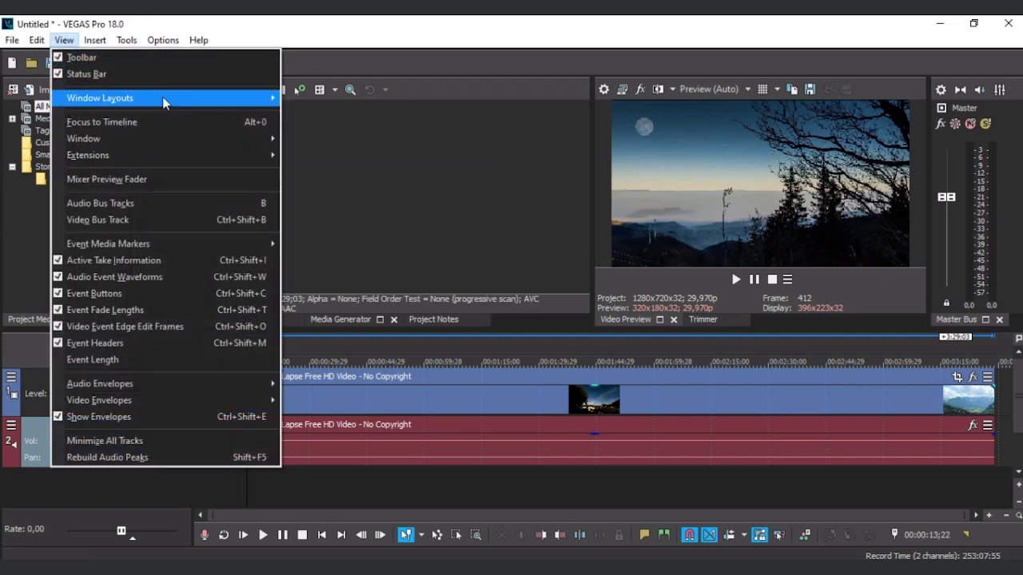
{"action": "mouse_move", "coordinate": [238, 108]}
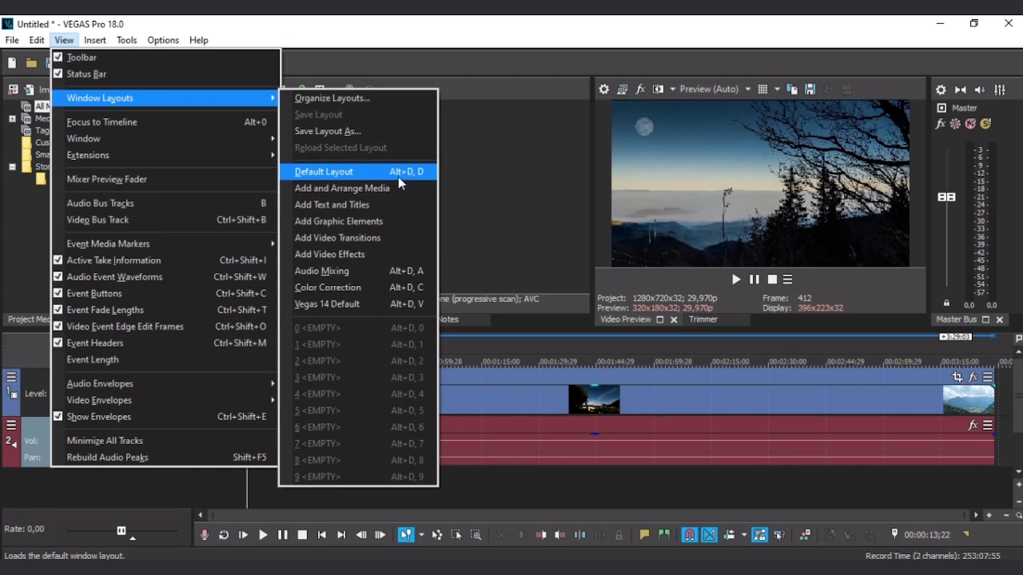
{"action": "left_click", "coordinate": [383, 188]}
{"action": "key", "text": "ctrl+o"}
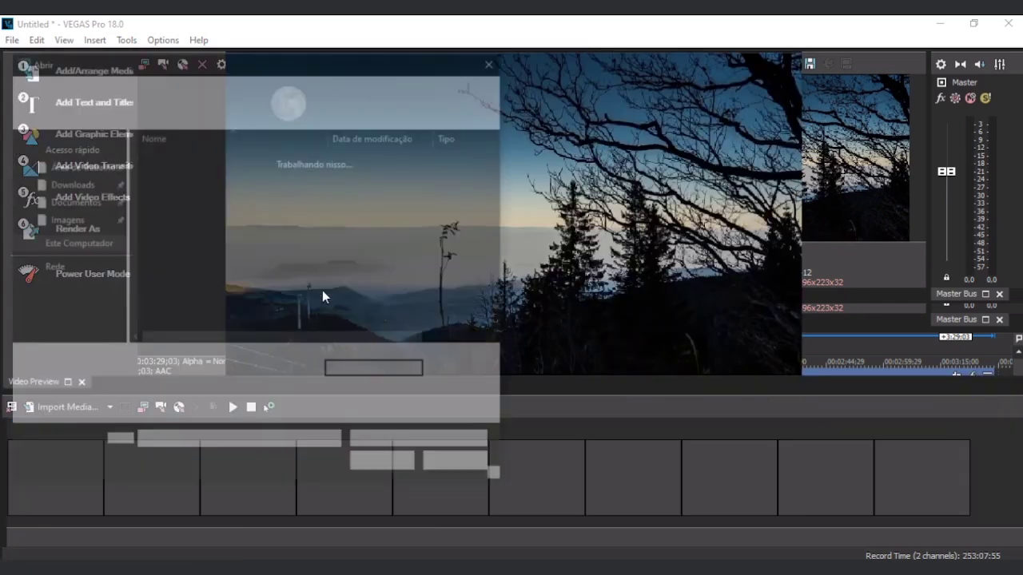
{"action": "left_click", "coordinate": [496, 59]}
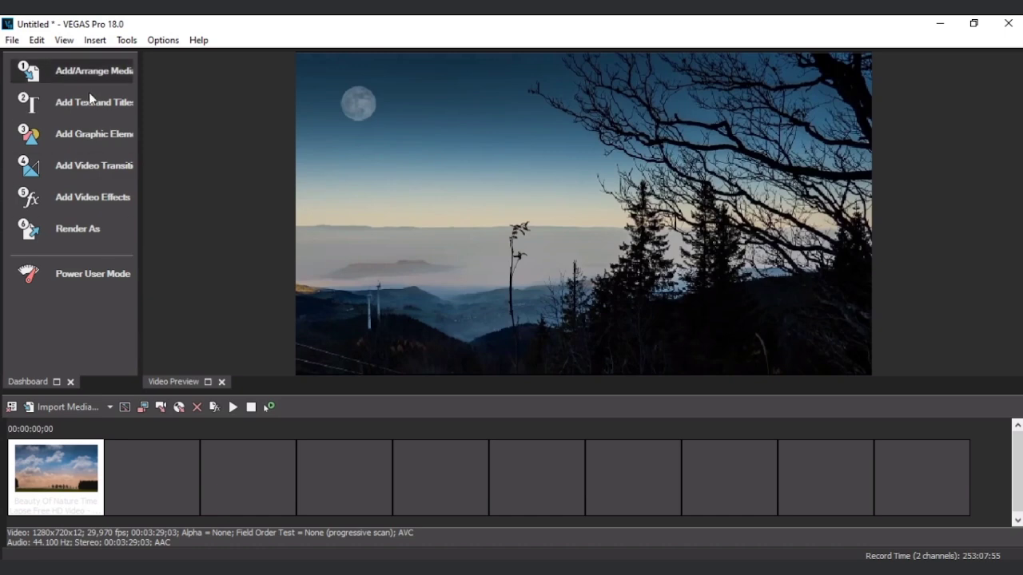
Step: Load the Add Graphic Elements window layout, followed by the Audio Mixing layout
{"action": "left_click", "coordinate": [64, 40]}
{"action": "mouse_move", "coordinate": [106, 100]}
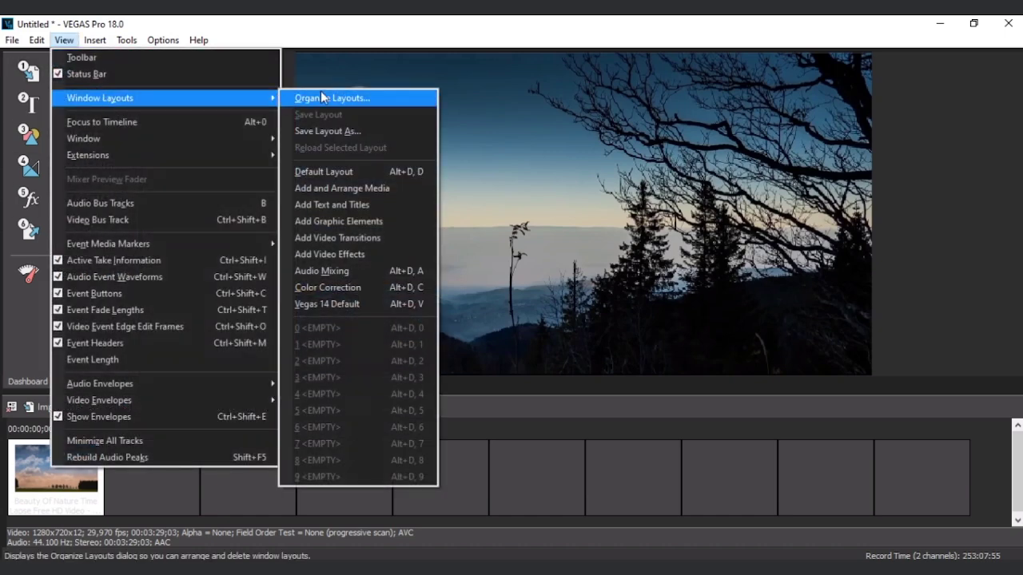
{"action": "left_click", "coordinate": [369, 223]}
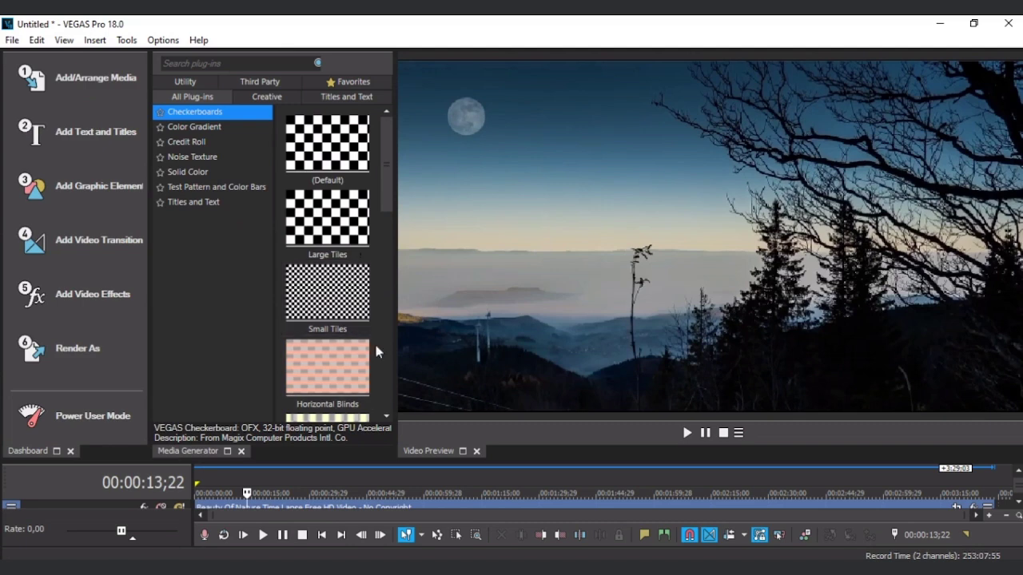
{"action": "left_click", "coordinate": [64, 40]}
{"action": "mouse_move", "coordinate": [162, 140]}
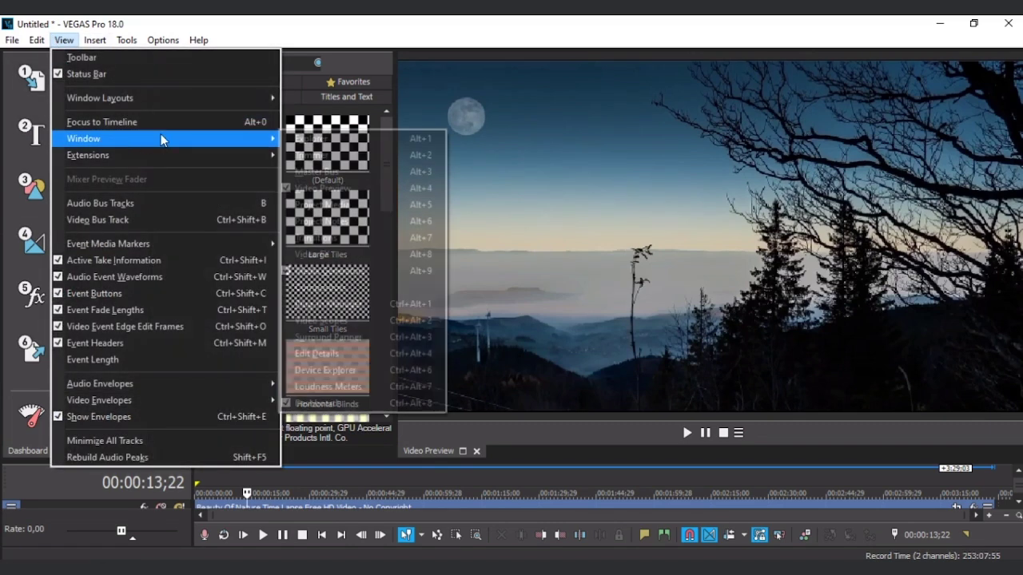
{"action": "left_click", "coordinate": [343, 270]}
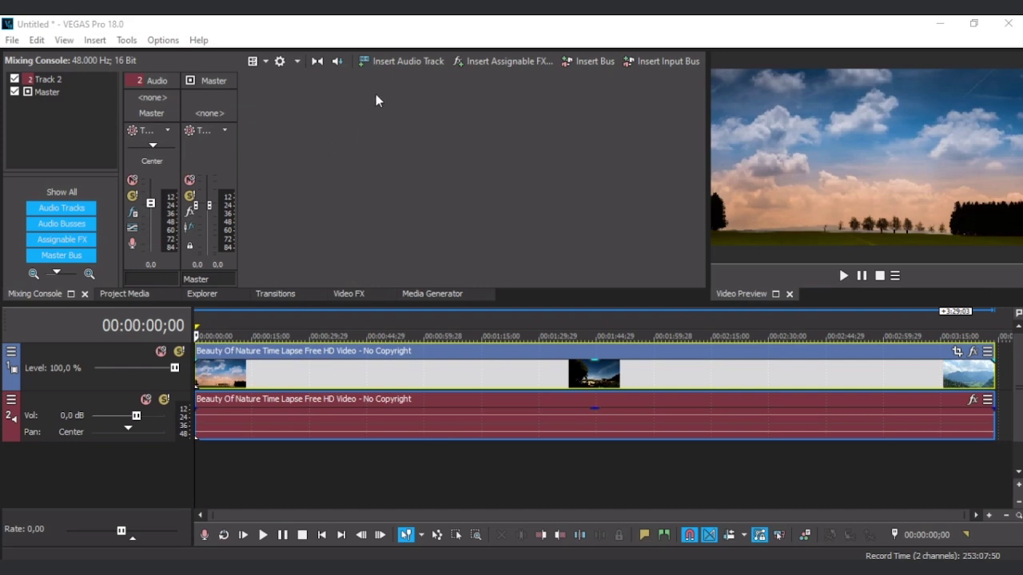
Step: Insert a new audio track from the mixing console and load the Vegas 14 Default window layout
{"action": "left_click", "coordinate": [383, 61]}
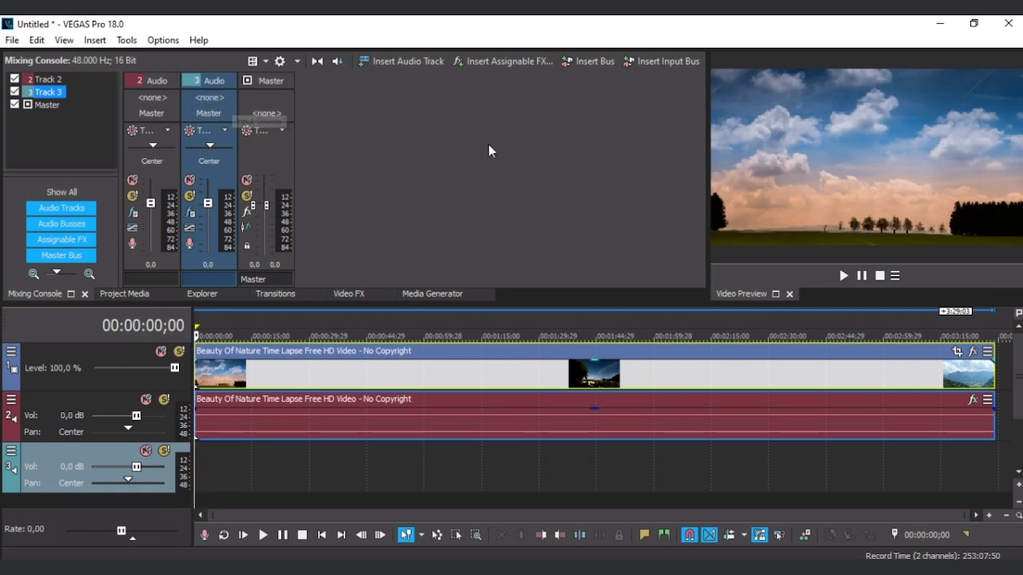
{"action": "left_click", "coordinate": [64, 40]}
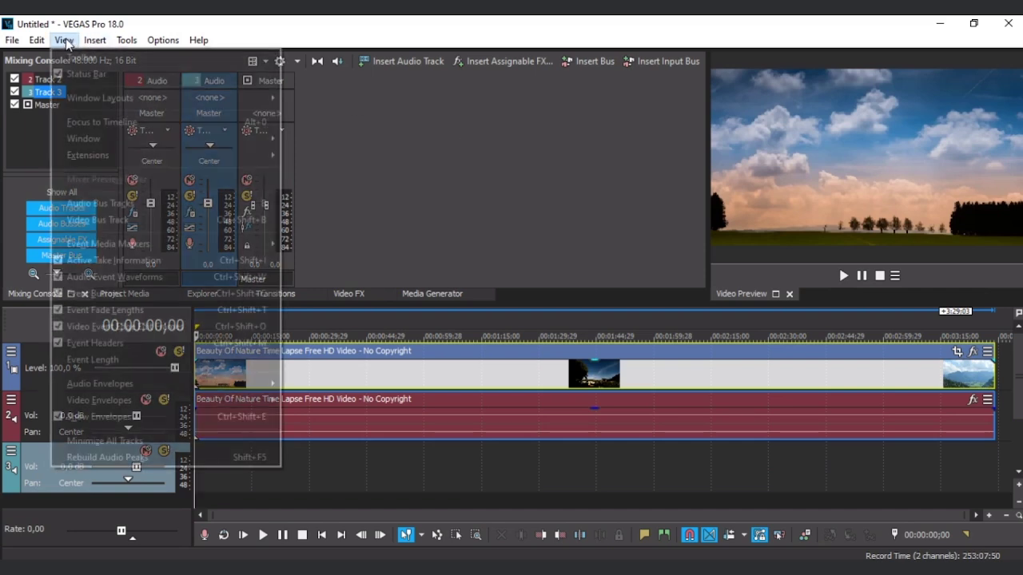
{"action": "mouse_move", "coordinate": [251, 98]}
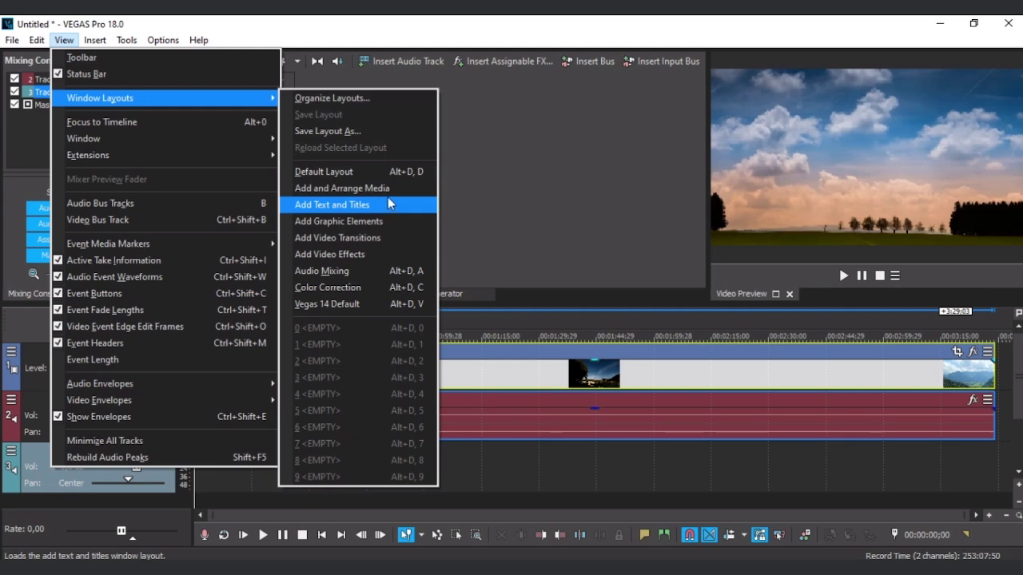
{"action": "left_click", "coordinate": [346, 303]}
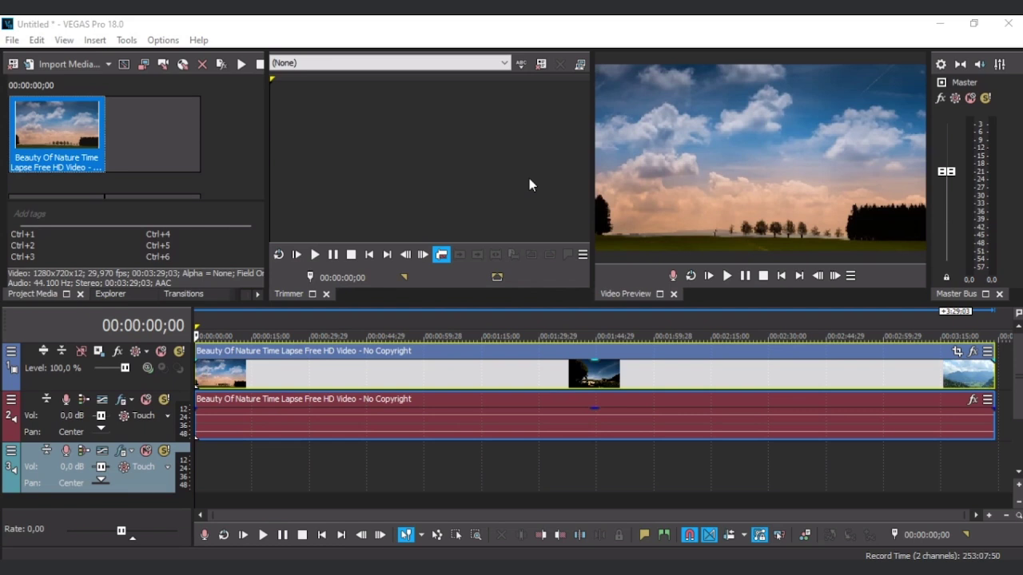
Step: Close the Trimmer and Video FX windows and reopen both of them
{"action": "left_click", "coordinate": [328, 294]}
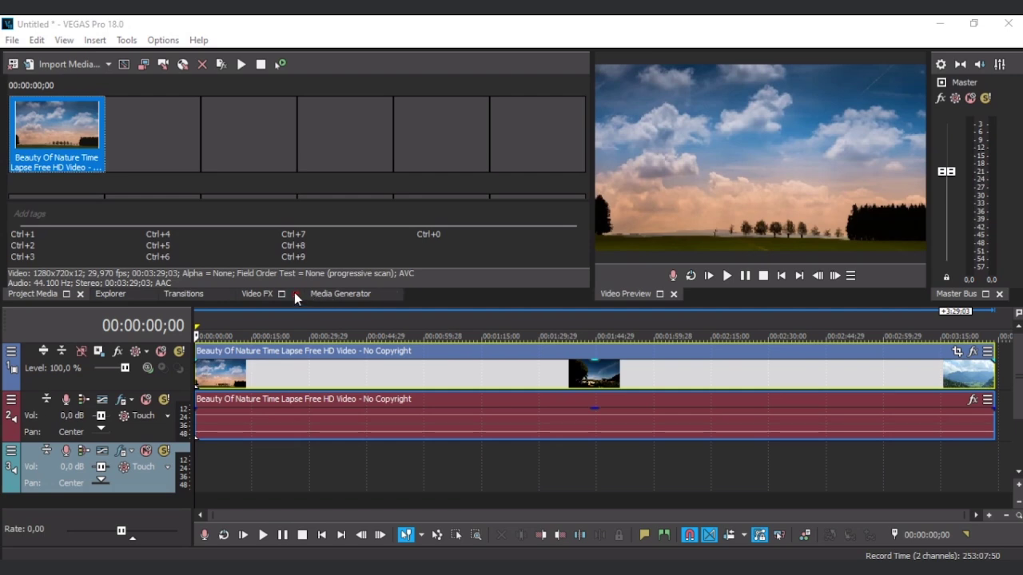
{"action": "left_click", "coordinate": [294, 294]}
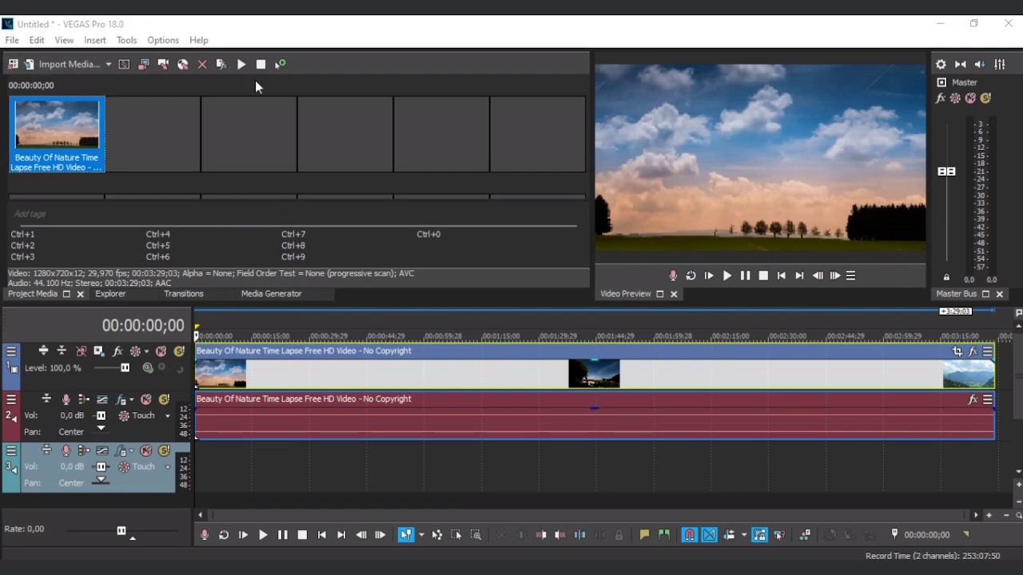
{"action": "left_click", "coordinate": [71, 41]}
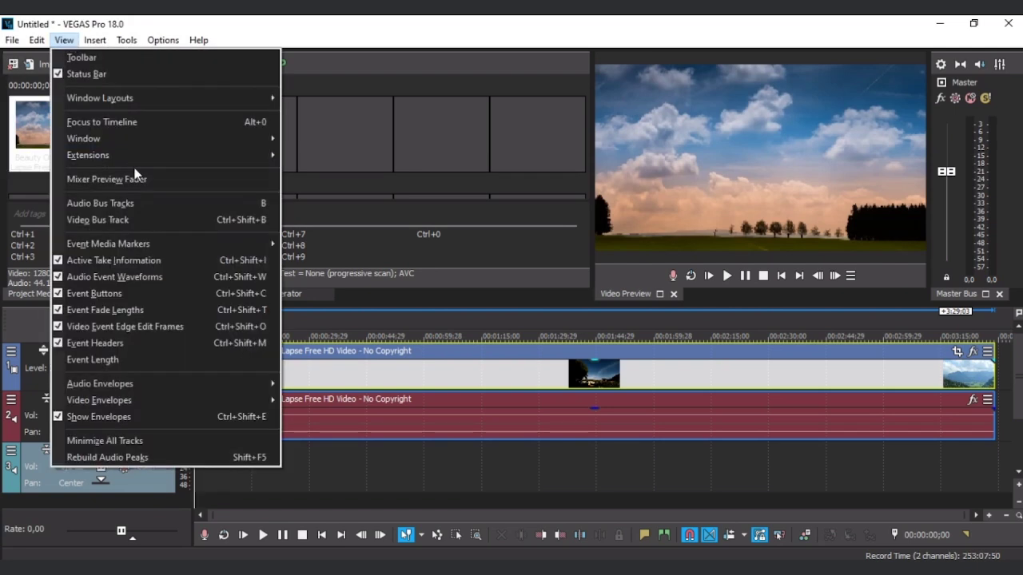
{"action": "mouse_move", "coordinate": [209, 141]}
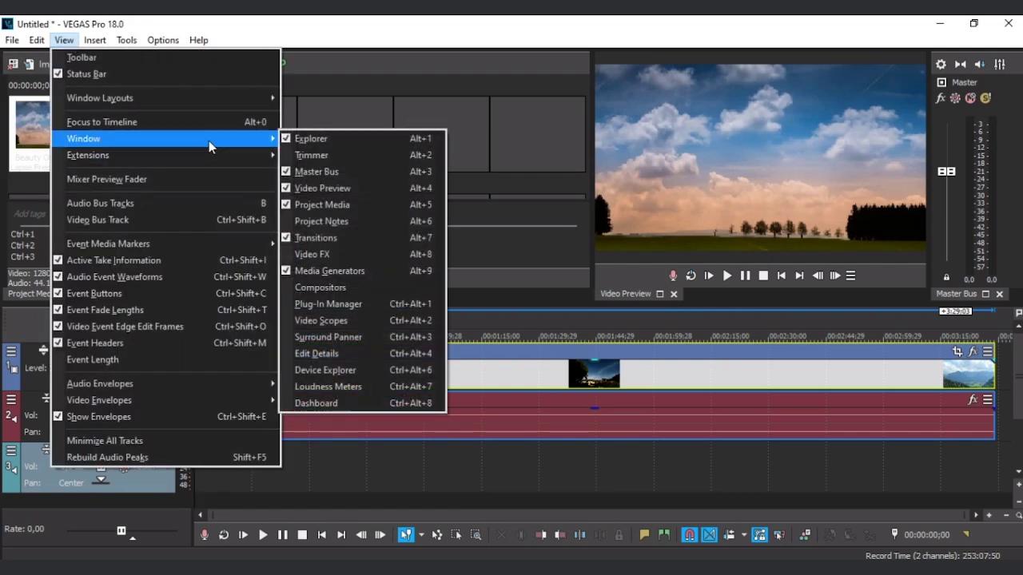
{"action": "left_click", "coordinate": [325, 156]}
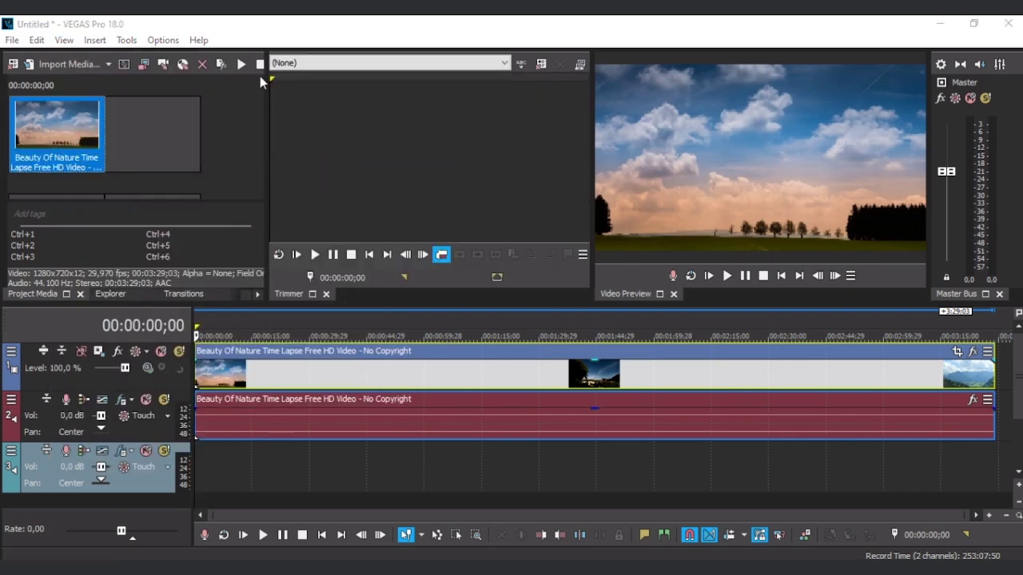
{"action": "left_click", "coordinate": [64, 40]}
{"action": "mouse_move", "coordinate": [250, 141]}
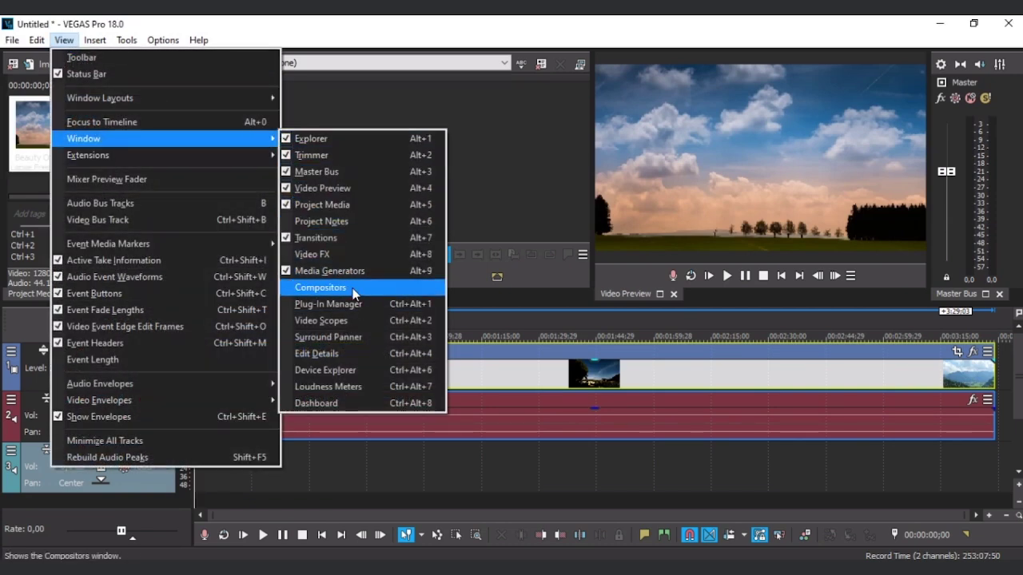
{"action": "left_click", "coordinate": [318, 256]}
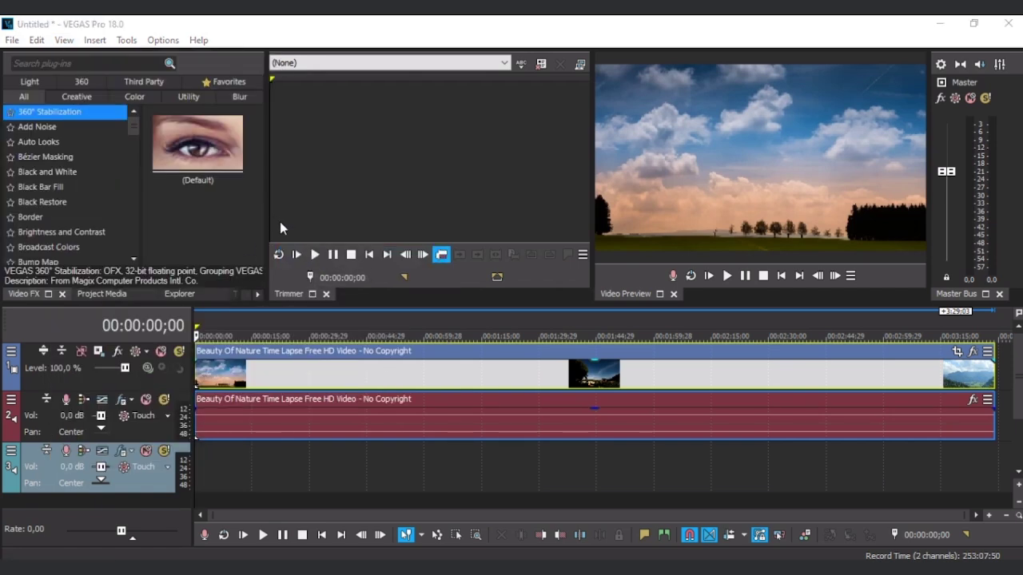
Step: Try out different sizes for the docked Video FX, Trimmer and Video Preview windows and the timeline area by moving their borders
{"action": "left_click_drag", "start_coordinate": [267, 210], "coordinate": [285, 197]}
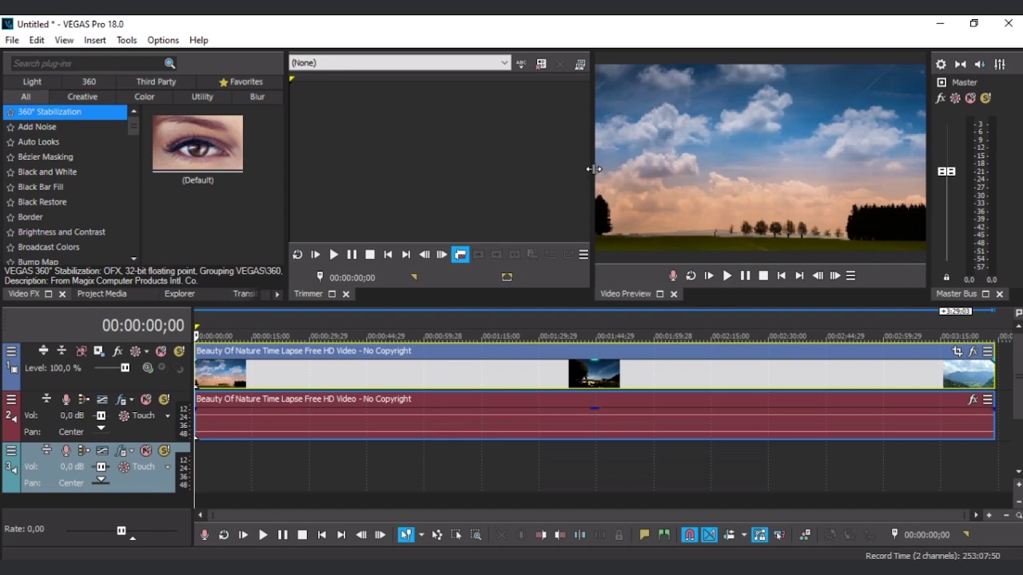
{"action": "left_click_drag", "start_coordinate": [593, 169], "coordinate": [802, 175]}
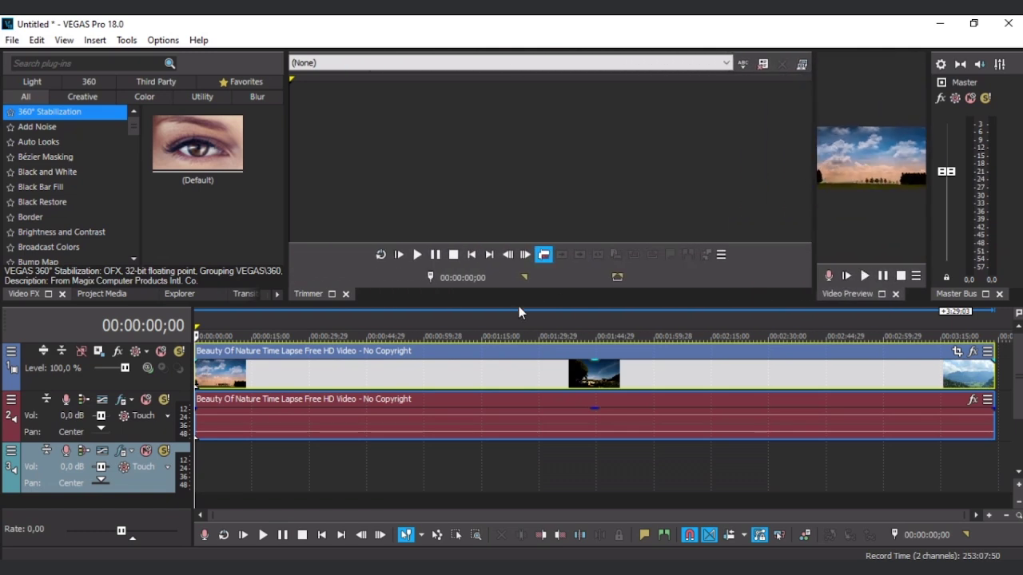
{"action": "left_click_drag", "start_coordinate": [523, 300], "coordinate": [543, 99]}
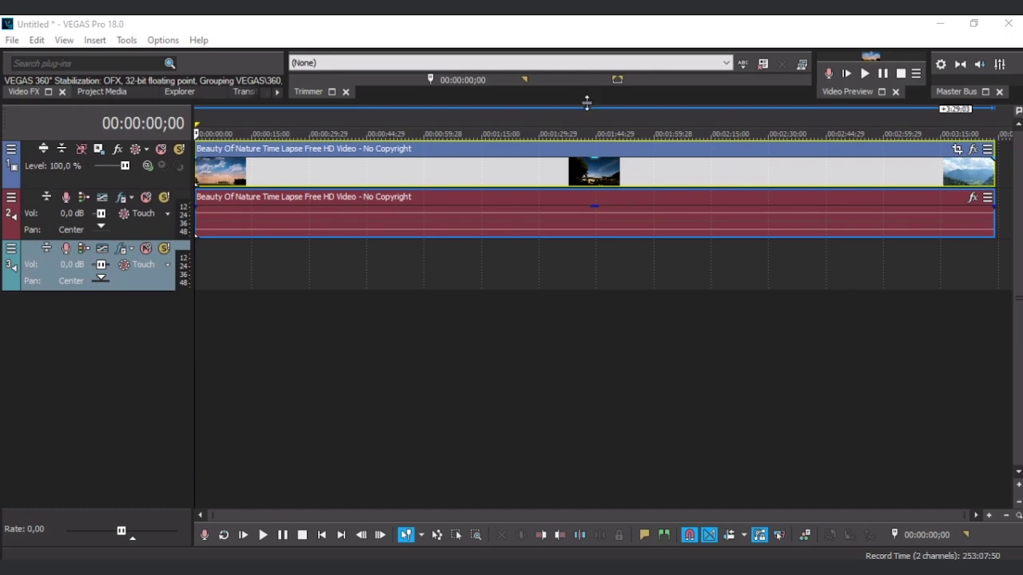
{"action": "left_click_drag", "start_coordinate": [586, 100], "coordinate": [587, 318]}
{"action": "left_click_drag", "start_coordinate": [814, 123], "coordinate": [421, 144]}
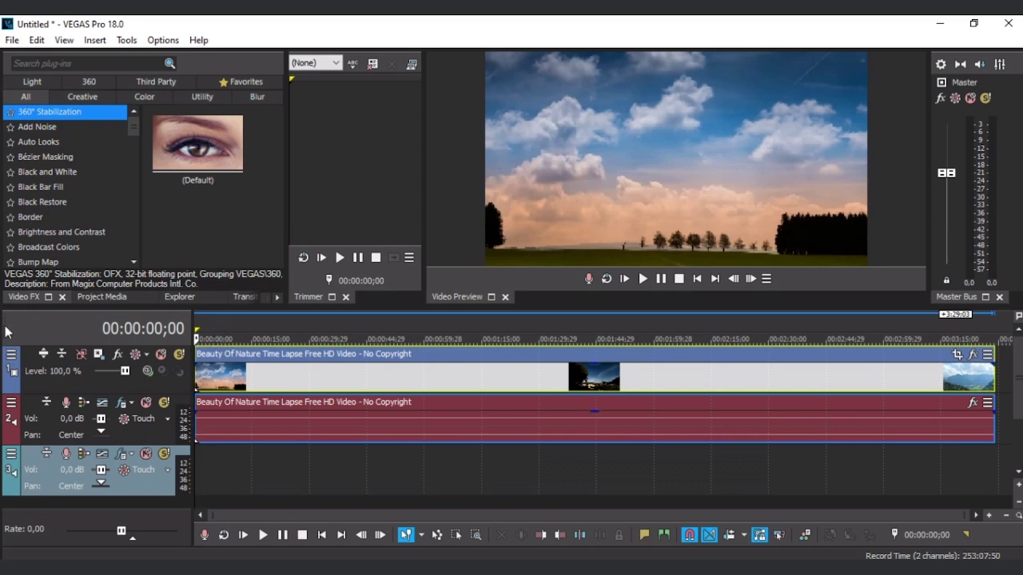
{"action": "left_click_drag", "start_coordinate": [424, 148], "coordinate": [547, 148]}
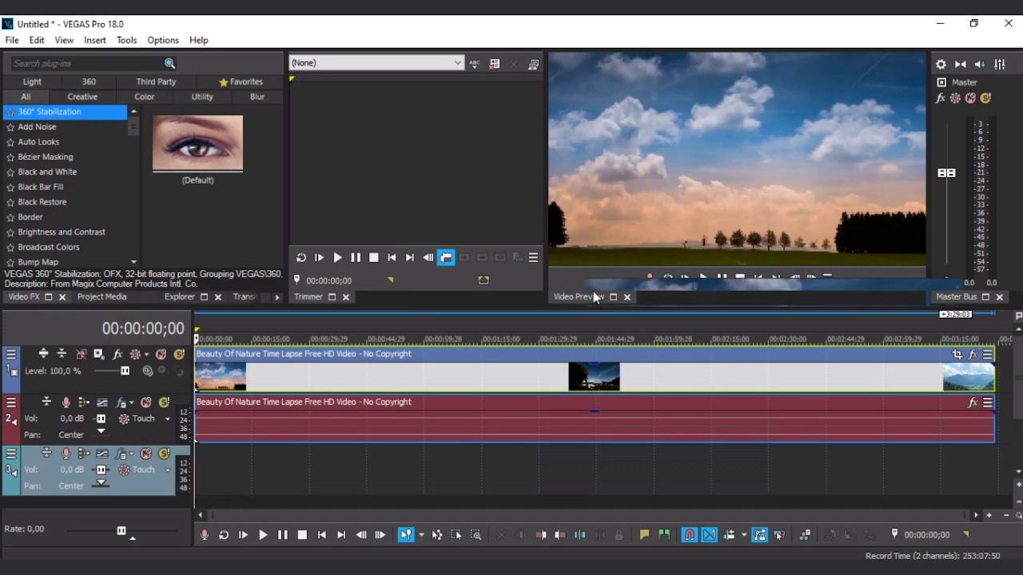
Step: Undock Video Preview and Transitions as floating windows, and shrink Transitions to a narrow window placed beside the preview
{"action": "left_click_drag", "start_coordinate": [593, 293], "coordinate": [719, 169]}
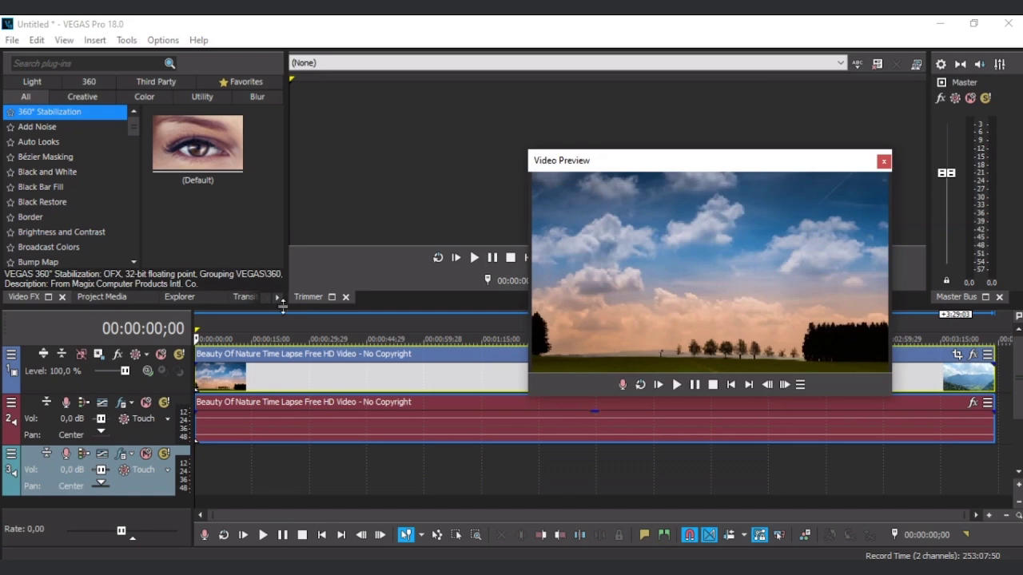
{"action": "left_click", "coordinate": [238, 296]}
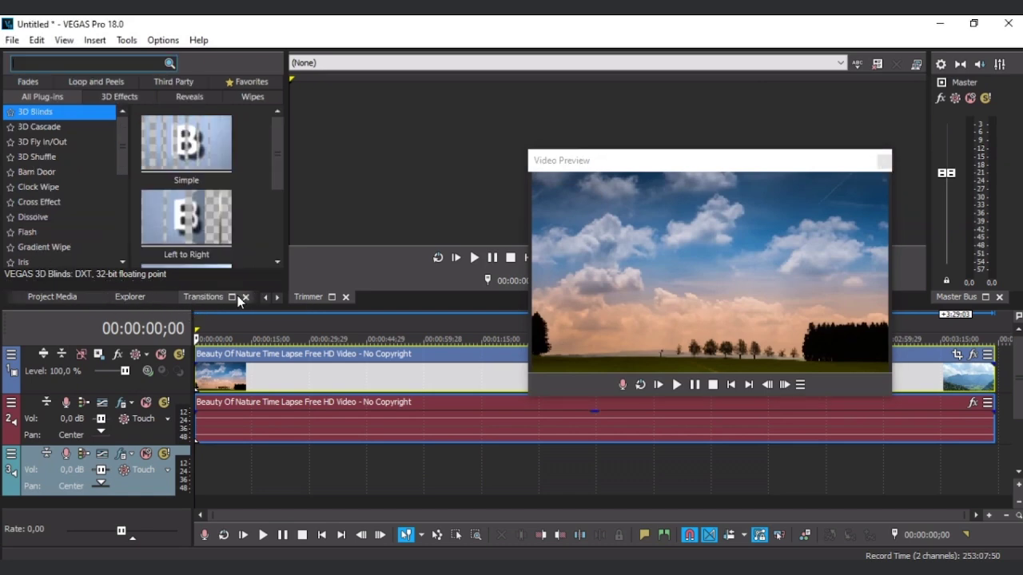
{"action": "left_click_drag", "start_coordinate": [237, 296], "coordinate": [289, 259]}
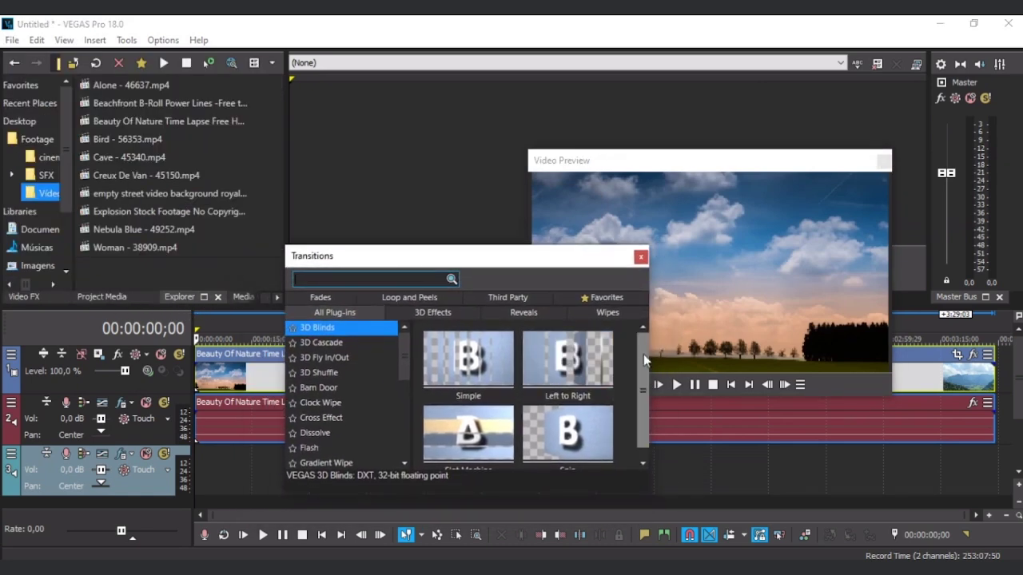
{"action": "left_click_drag", "start_coordinate": [645, 354], "coordinate": [380, 324]}
{"action": "left_click_drag", "start_coordinate": [339, 261], "coordinate": [471, 168]}
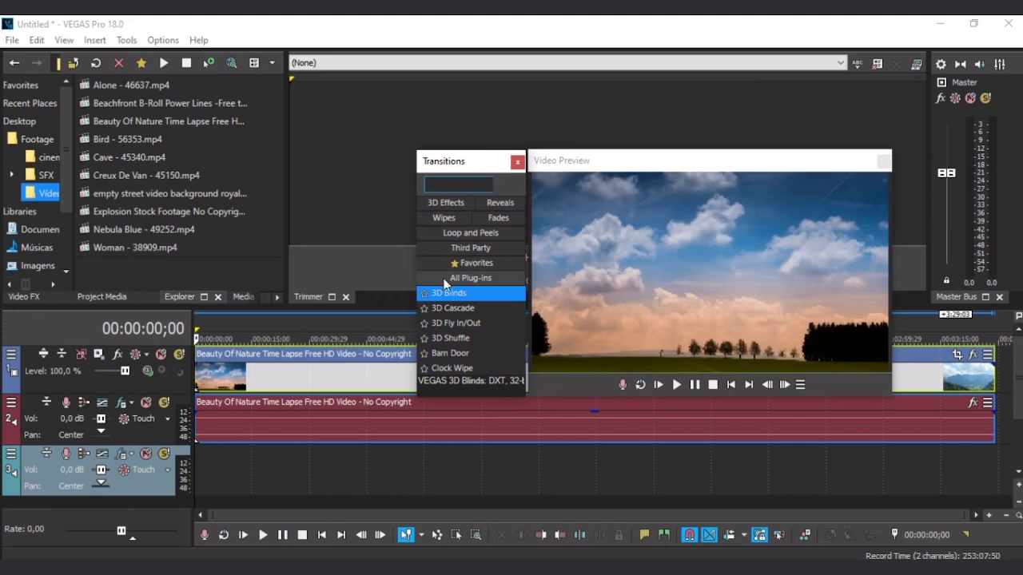
{"action": "left_click_drag", "start_coordinate": [486, 394], "coordinate": [395, 423]}
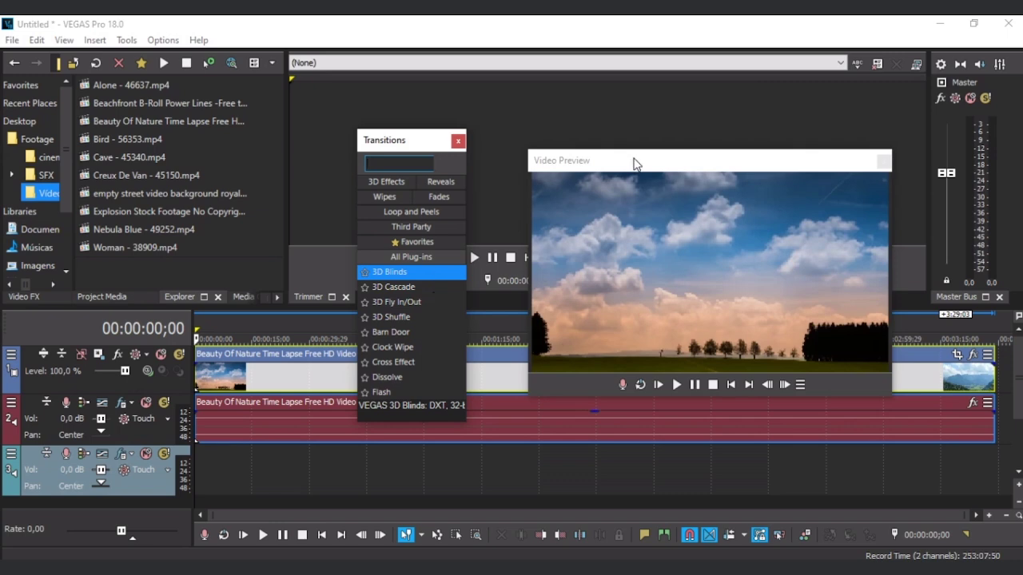
Step: Dock Video Preview between the Trimmer and Master Bus, and dock Transitions between the Explorer and Trimmer, widening it
{"action": "left_click_drag", "start_coordinate": [624, 166], "coordinate": [760, 114]}
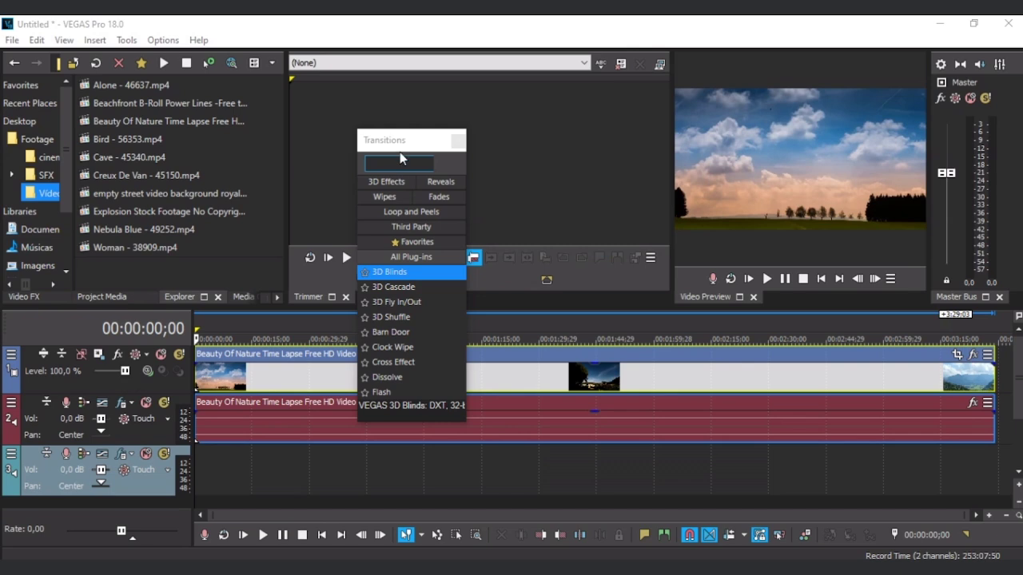
{"action": "left_click_drag", "start_coordinate": [404, 142], "coordinate": [281, 93]}
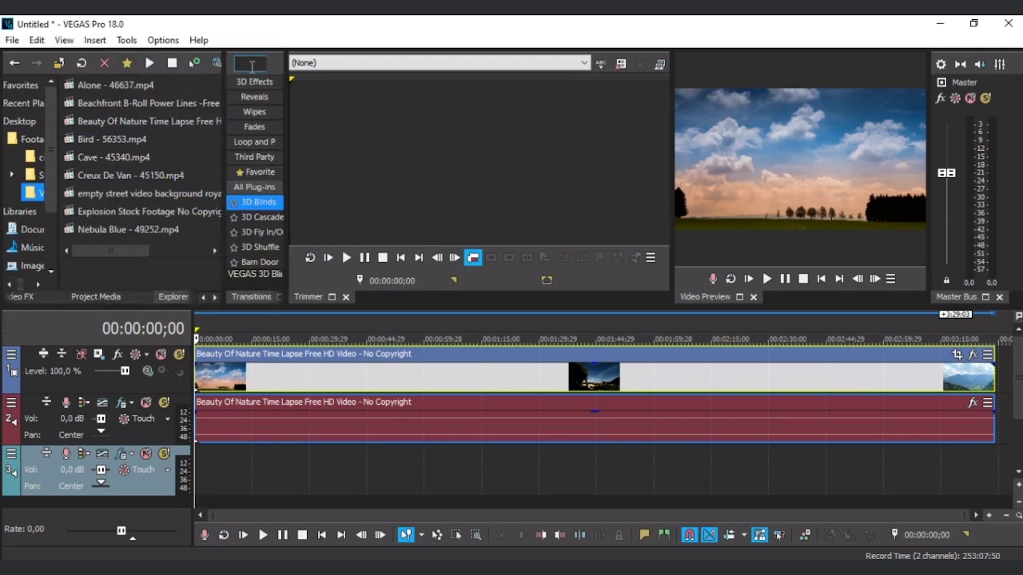
{"action": "left_click_drag", "start_coordinate": [288, 138], "coordinate": [563, 149]}
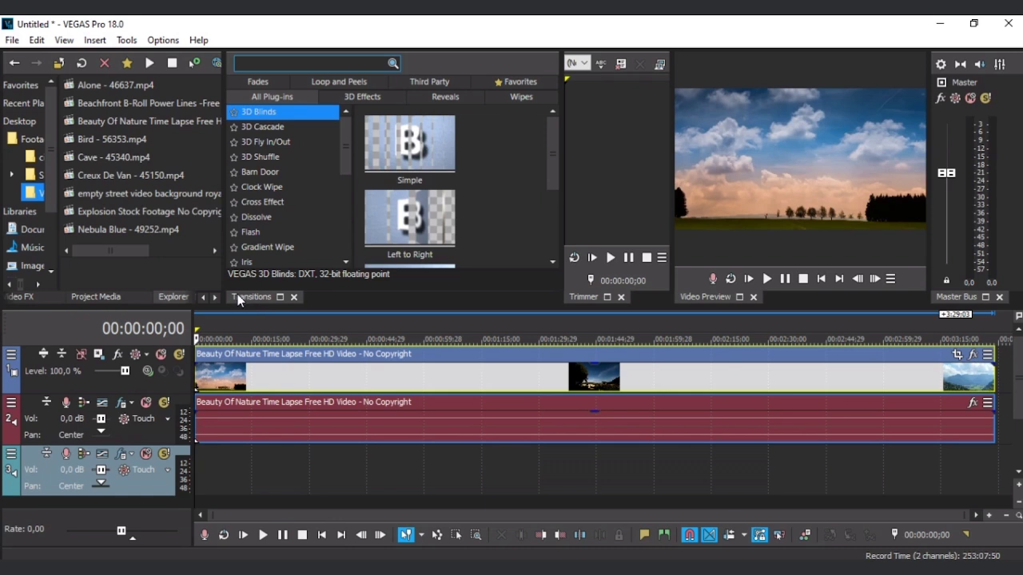
Step: Dock Transitions as a tab in the Explorer's window group and reorder the tabs so Video FX and Transitions follow Explorer
{"action": "left_click_drag", "start_coordinate": [259, 294], "coordinate": [68, 75]}
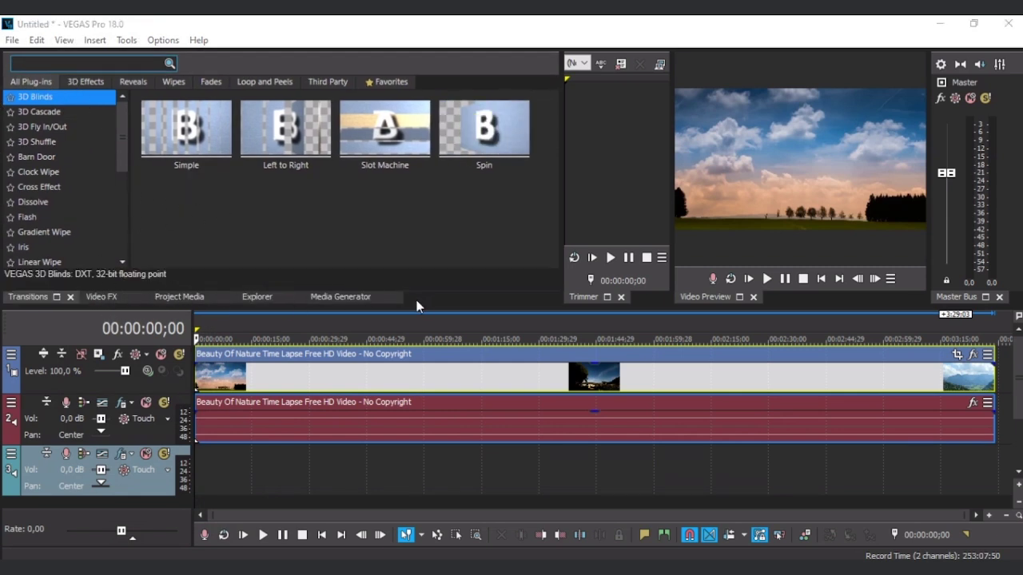
{"action": "left_click_drag", "start_coordinate": [27, 297], "coordinate": [276, 302]}
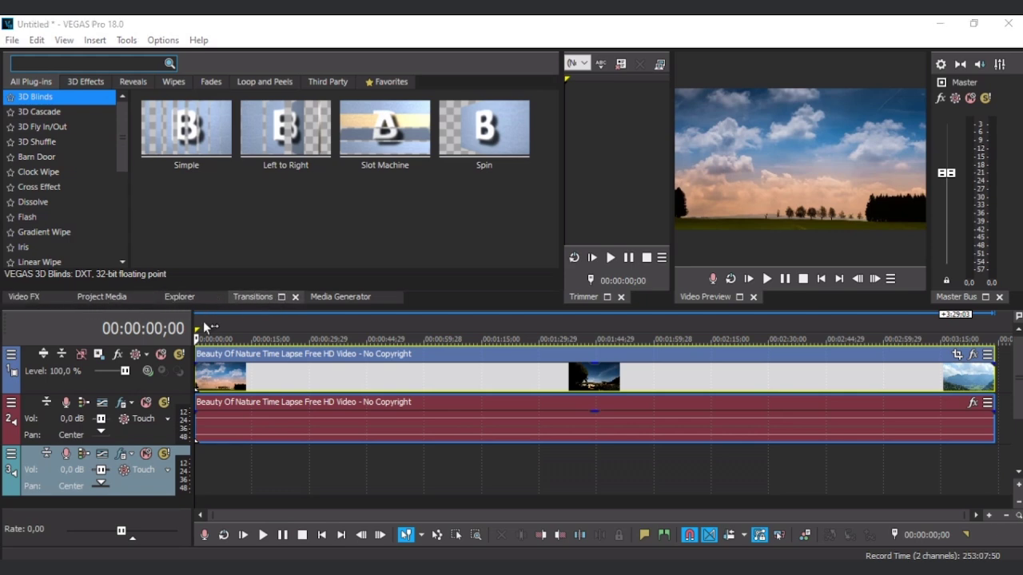
{"action": "left_click_drag", "start_coordinate": [27, 301], "coordinate": [200, 302]}
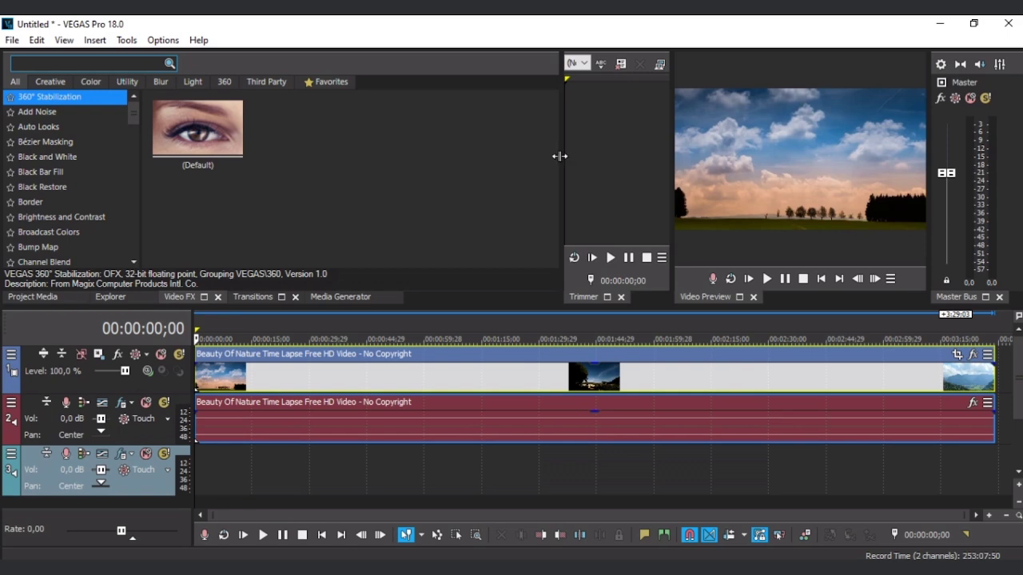
Step: Narrow the Video FX window group, enlarge Video Preview at the Trimmer's expense, and adjust the height of the timeline area
{"action": "left_click_drag", "start_coordinate": [559, 157], "coordinate": [385, 157]}
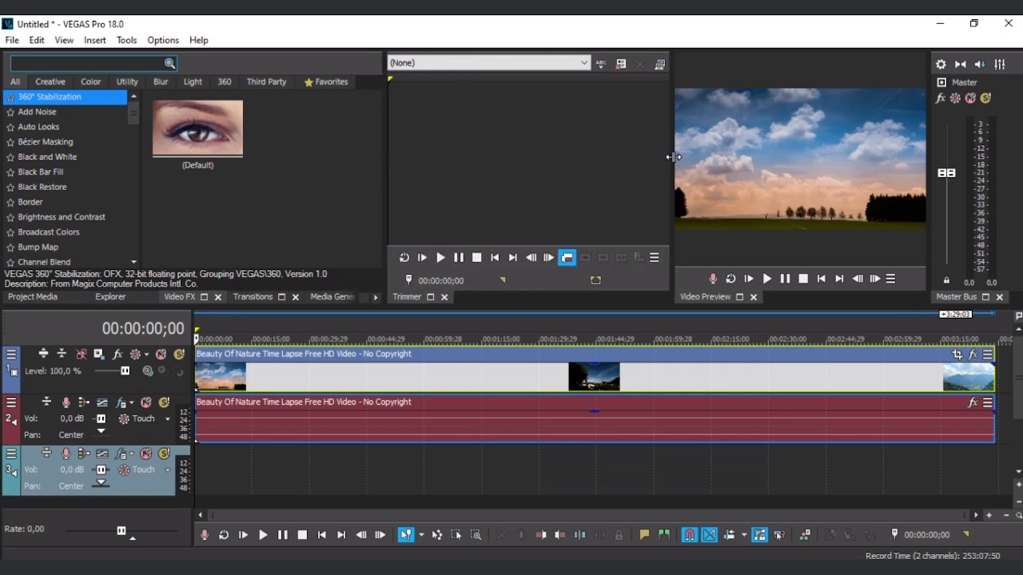
{"action": "left_click_drag", "start_coordinate": [673, 157], "coordinate": [549, 167]}
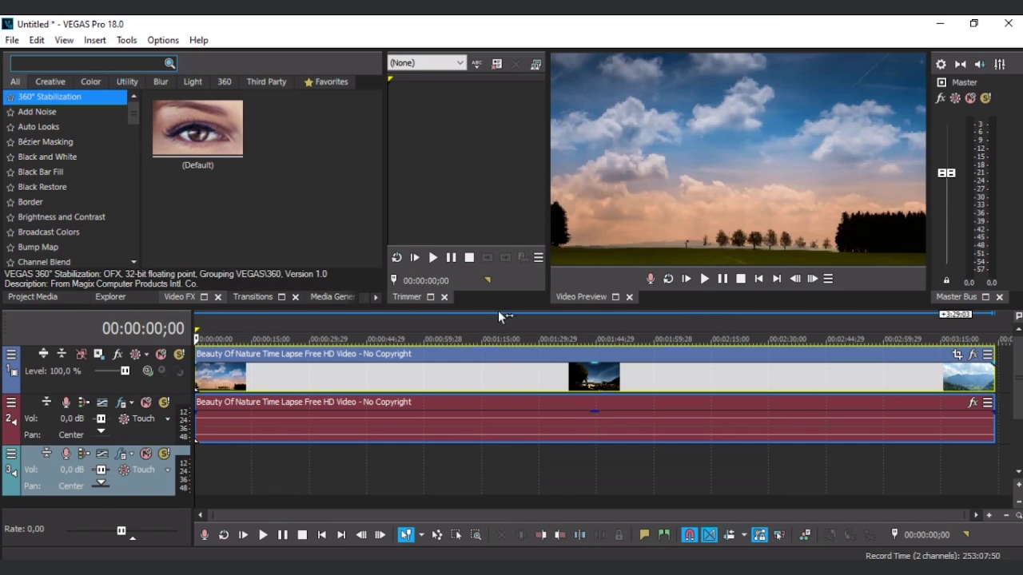
{"action": "left_click_drag", "start_coordinate": [483, 307], "coordinate": [480, 272]}
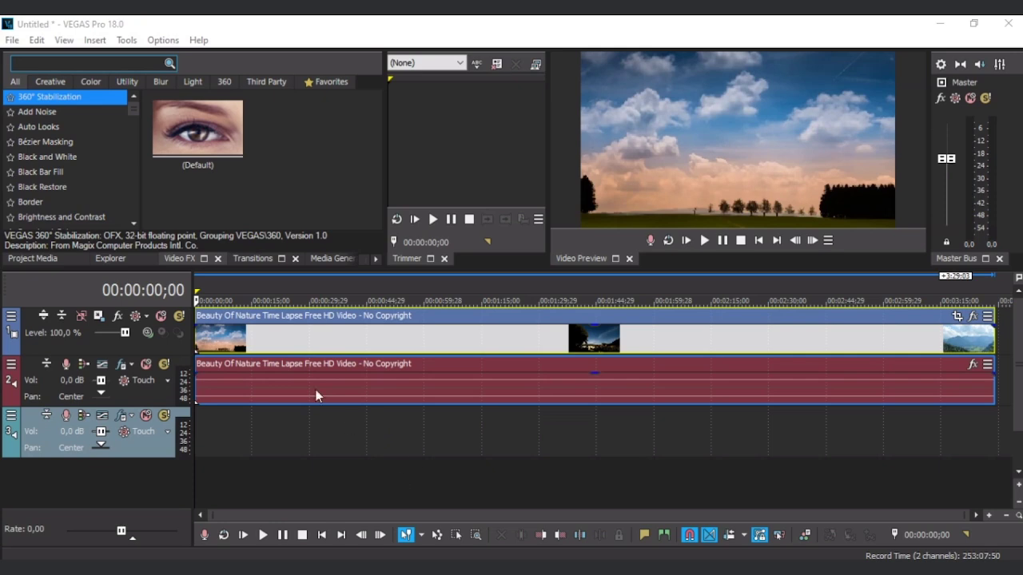
{"action": "mouse_move", "coordinate": [350, 269]}
{"action": "left_mouse_down"}
{"action": "mouse_move", "coordinate": [349, 332]}
{"action": "mouse_move", "coordinate": [349, 257]}
{"action": "left_mouse_up"}
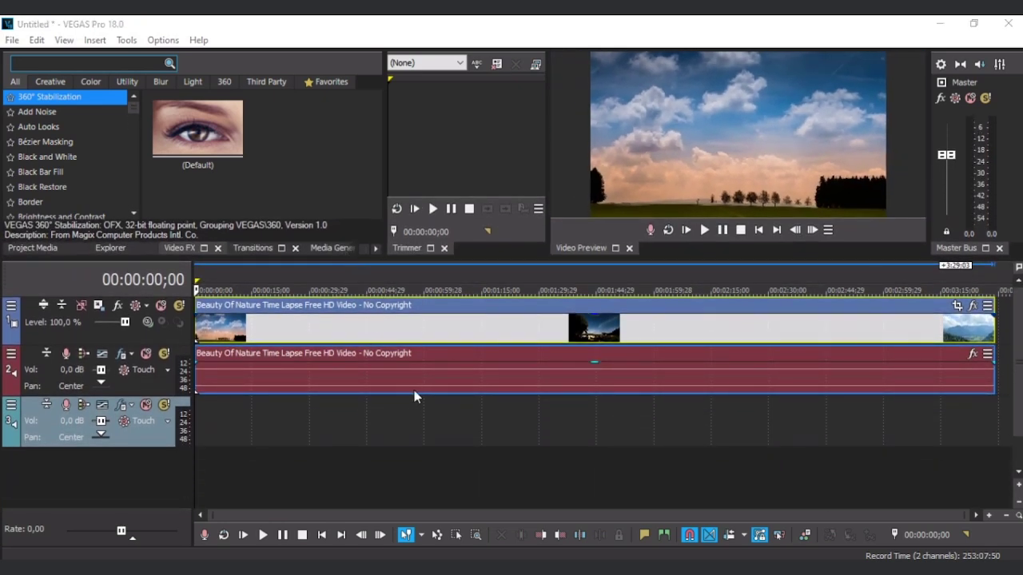
{"action": "left_click_drag", "start_coordinate": [334, 217], "coordinate": [349, 334]}
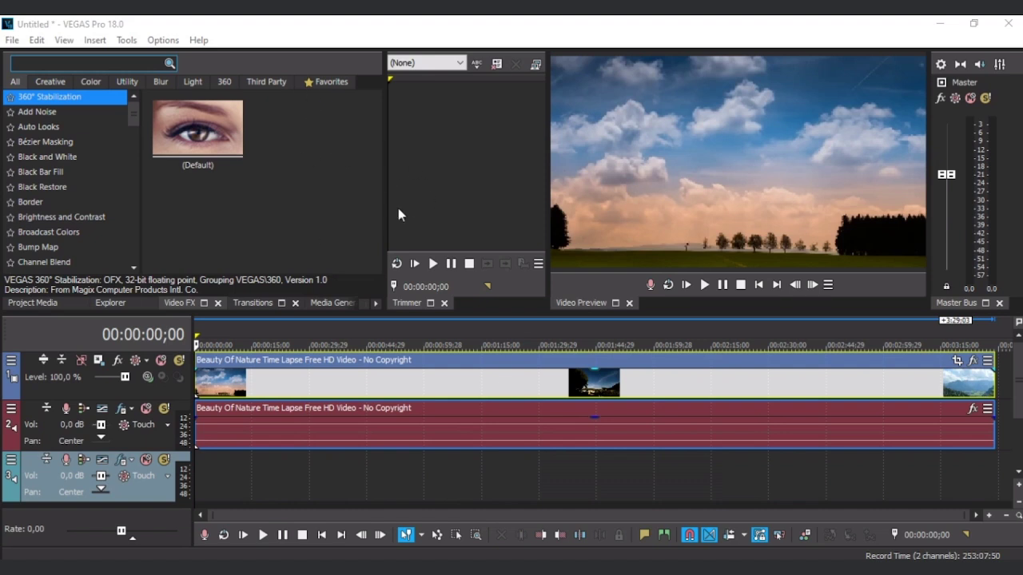
Step: Close the Trimmer, extend Video Preview toward the Video FX window, and widen the Master Bus window
{"action": "left_click", "coordinate": [445, 303]}
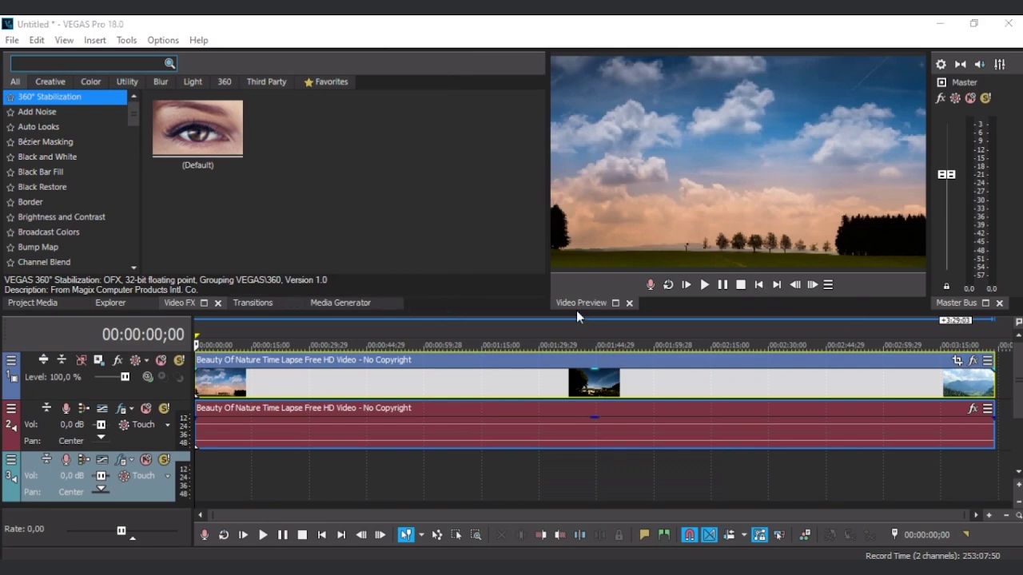
{"action": "left_click", "coordinate": [541, 303]}
{"action": "left_click", "coordinate": [537, 285]}
{"action": "left_click_drag", "start_coordinate": [547, 214], "coordinate": [457, 199]}
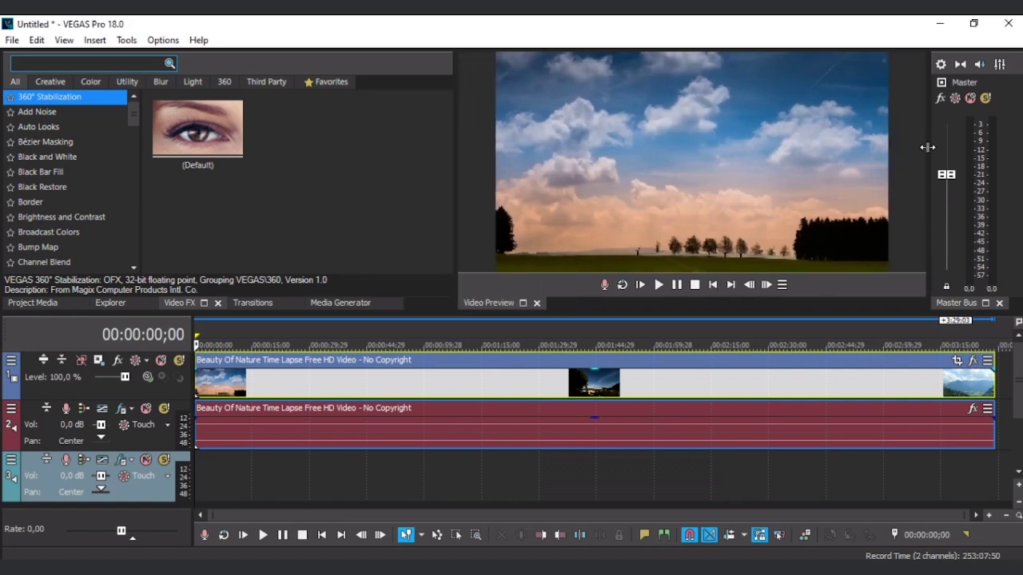
{"action": "left_click_drag", "start_coordinate": [927, 155], "coordinate": [724, 154]}
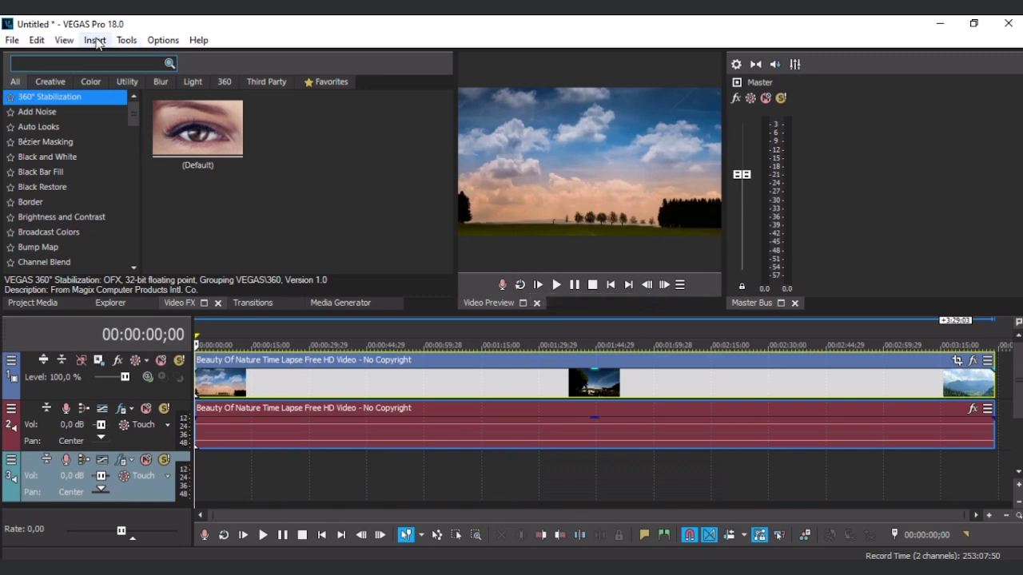
Step: Save the current window layout under the user's first name, assigned to shortcut slot 0
{"action": "left_click", "coordinate": [65, 44]}
{"action": "mouse_move", "coordinate": [170, 99]}
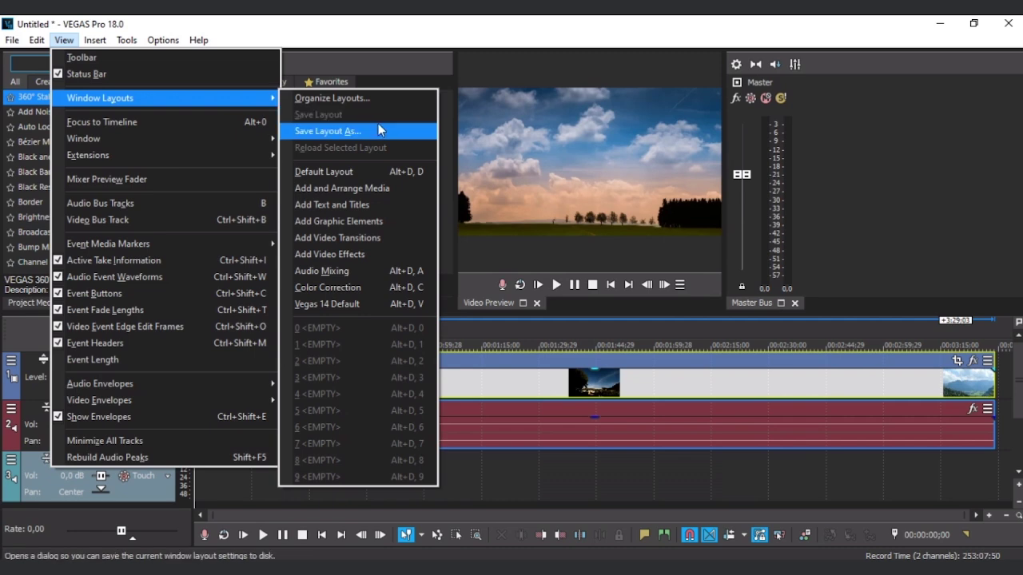
{"action": "left_click", "coordinate": [337, 131]}
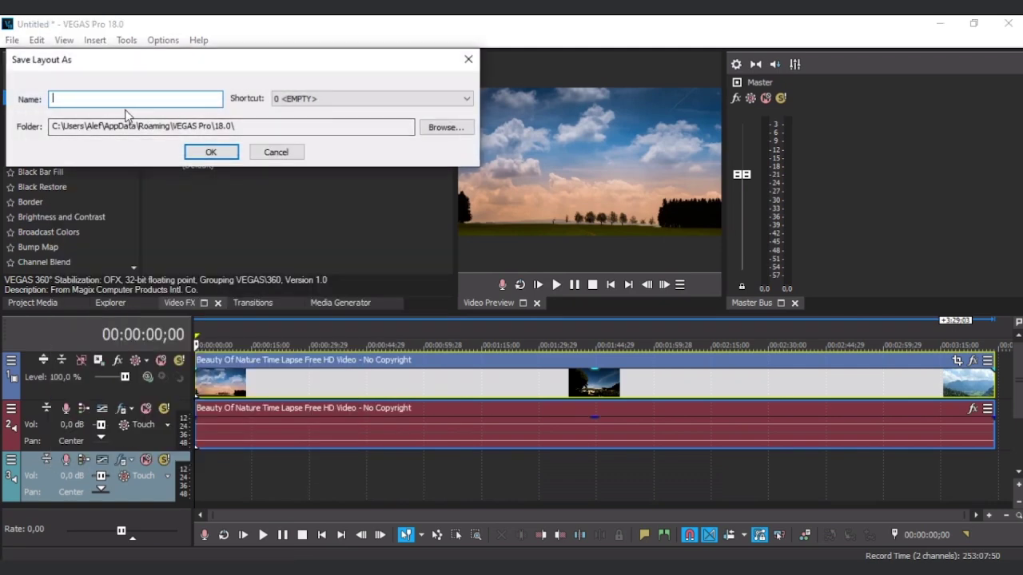
{"action": "type", "text": "Aler"}
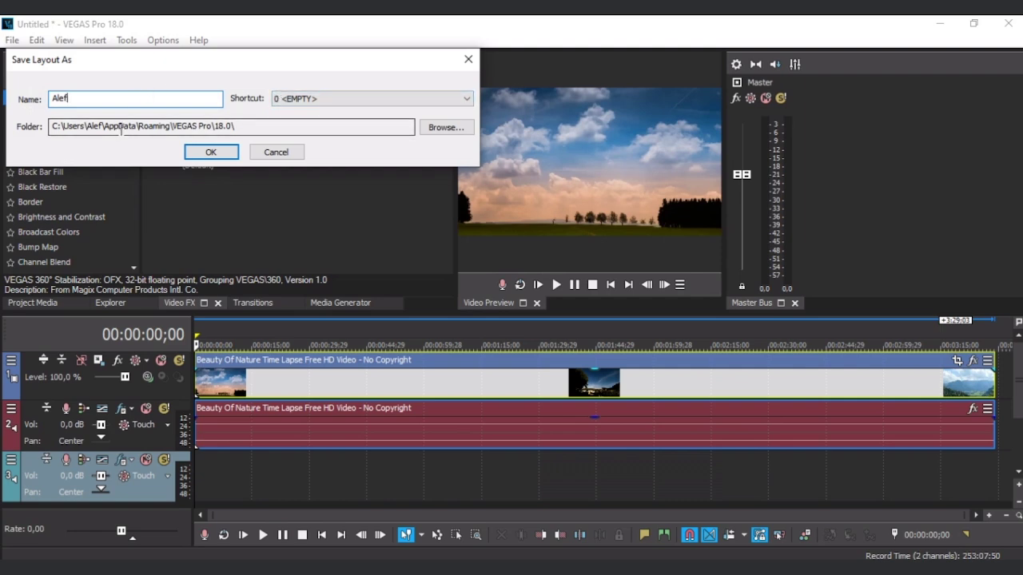
{"action": "left_click", "coordinate": [462, 99]}
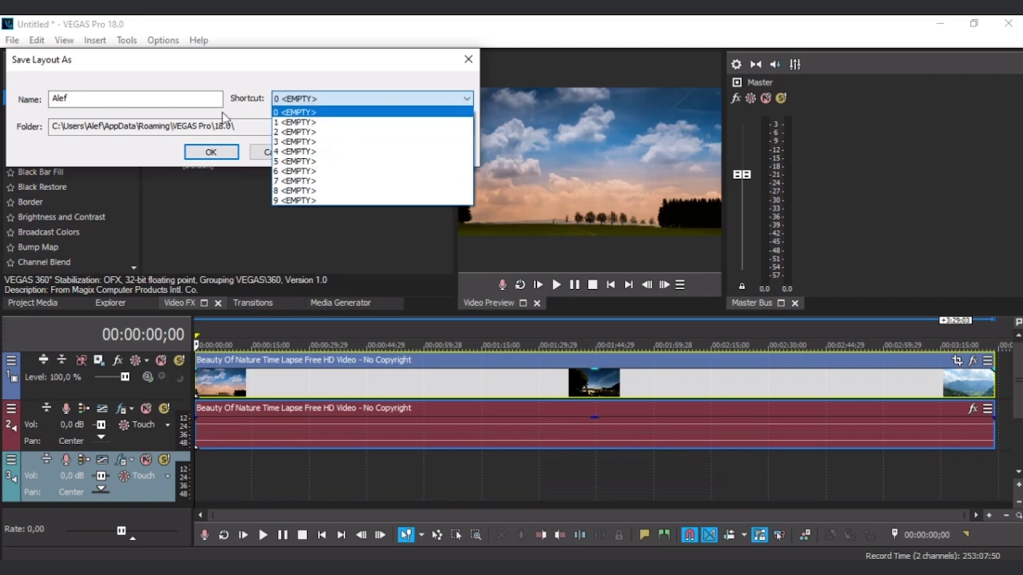
{"action": "left_click", "coordinate": [312, 113]}
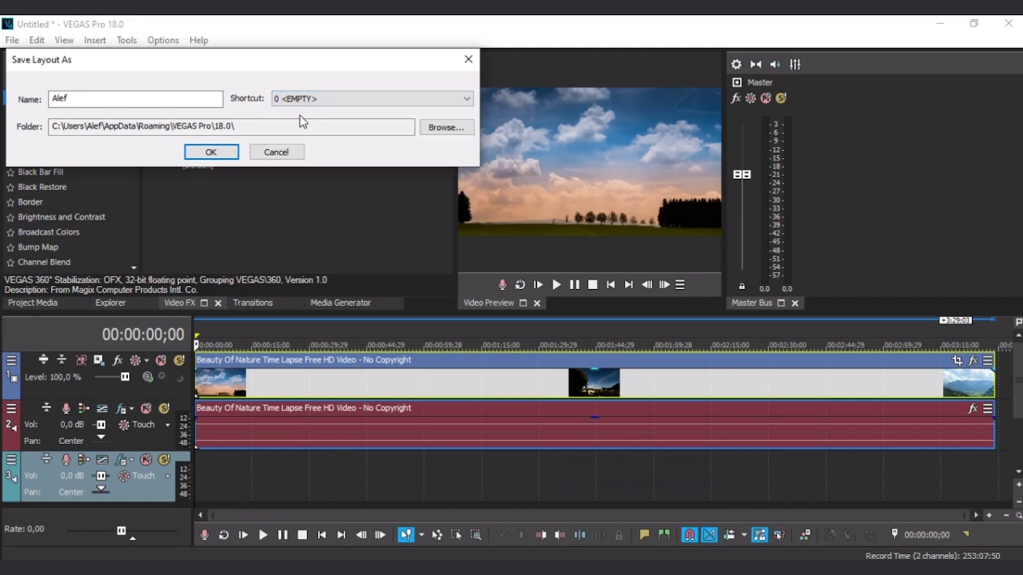
{"action": "left_click", "coordinate": [209, 150]}
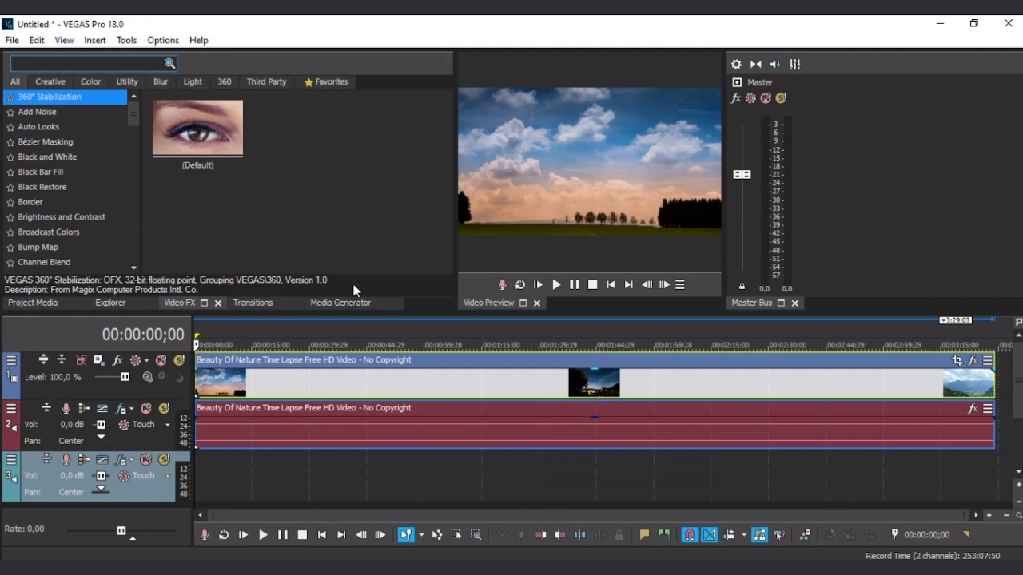
Step: Close the Video Preview and Master Bus windows and restore them by loading the saved layout from slot 0
{"action": "left_click", "coordinate": [536, 304]}
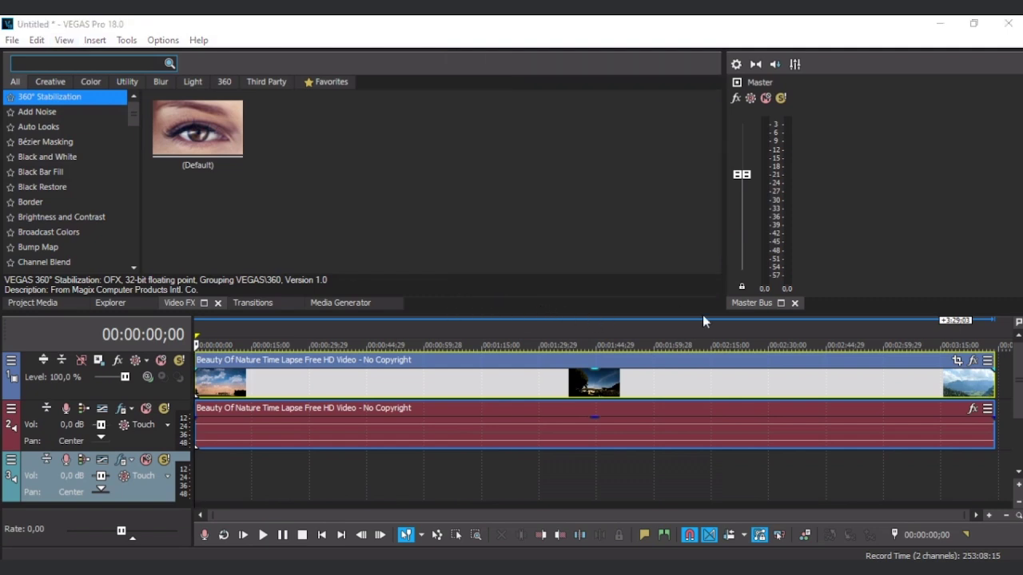
{"action": "left_click", "coordinate": [795, 303]}
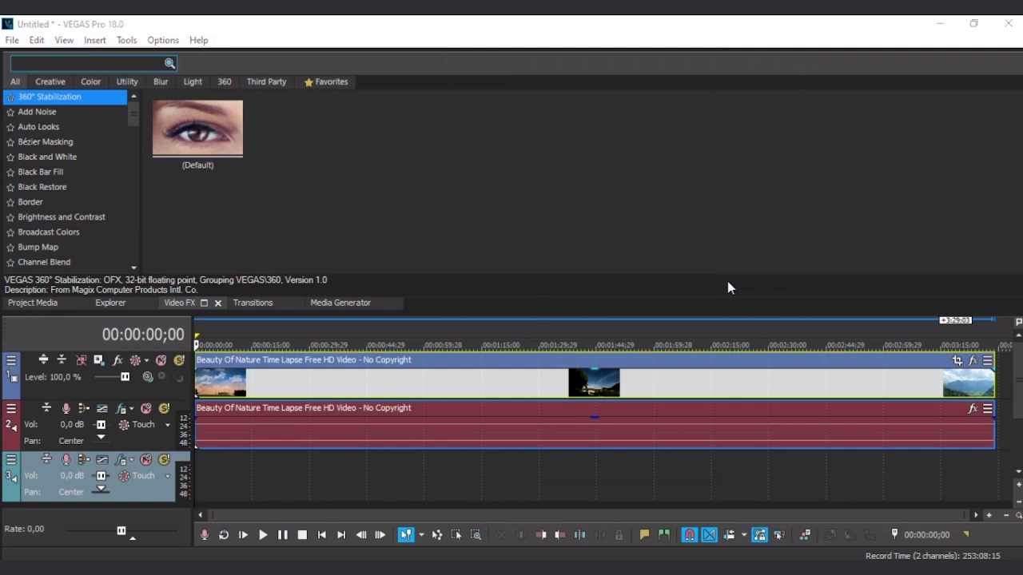
{"action": "left_click", "coordinate": [63, 40]}
{"action": "mouse_move", "coordinate": [126, 99]}
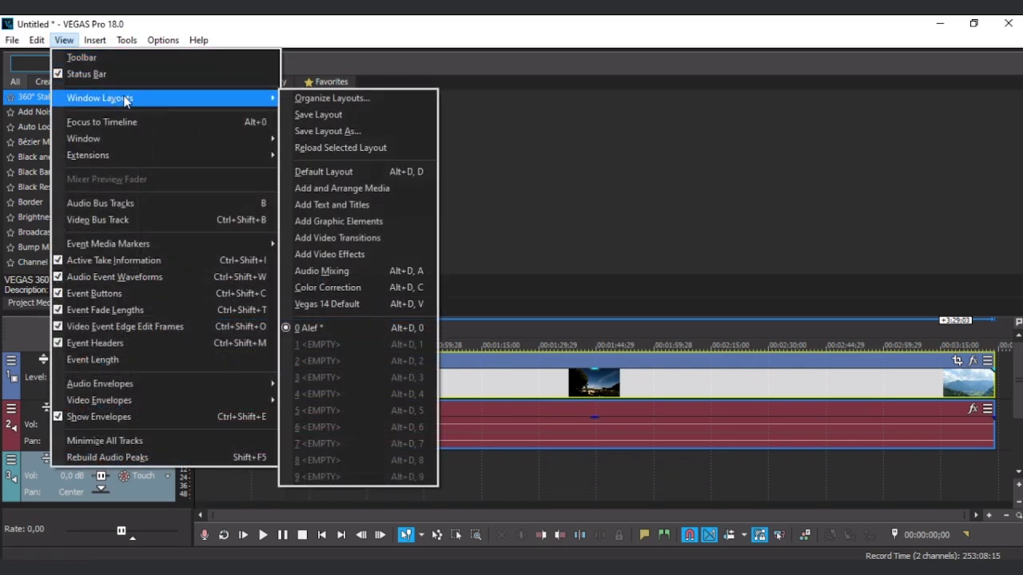
{"action": "left_click", "coordinate": [333, 330]}
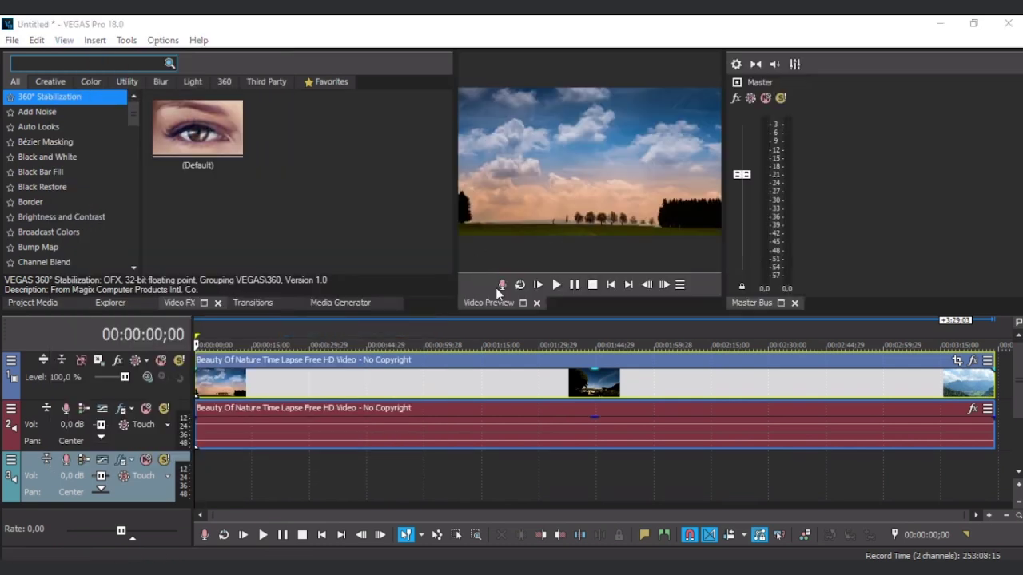
Step: Load the Default Layout and shrink the height of the upper docking area to give the timeline more room
{"action": "left_click", "coordinate": [64, 40]}
{"action": "mouse_move", "coordinate": [118, 97]}
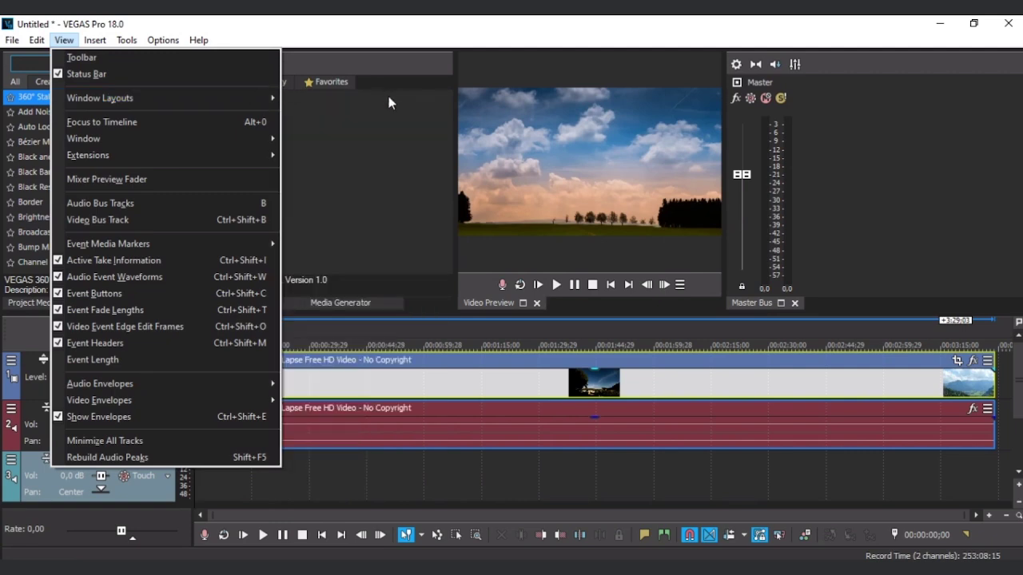
{"action": "left_click", "coordinate": [355, 168]}
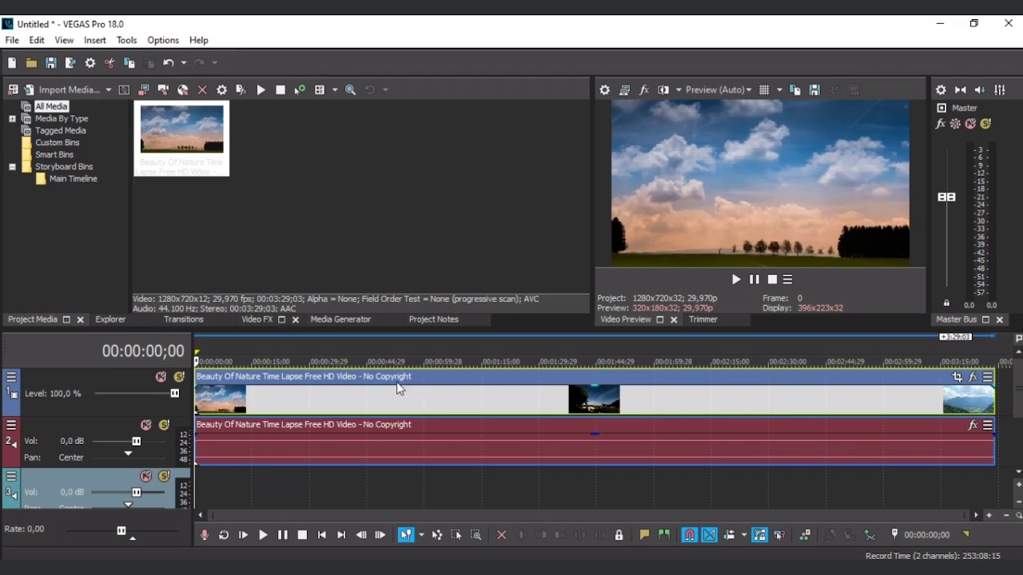
{"action": "left_click_drag", "start_coordinate": [434, 329], "coordinate": [422, 295]}
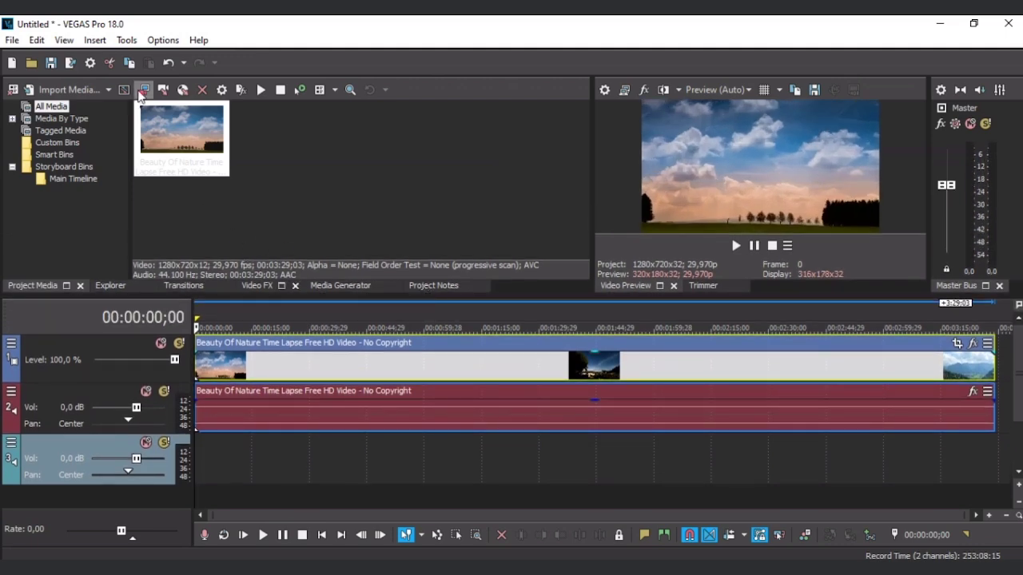
Step: In the Display preferences, select the Dark interface type and disable "Display timeline at bottom of main window"
{"action": "left_click", "coordinate": [126, 41]}
{"action": "mouse_move", "coordinate": [163, 42]}
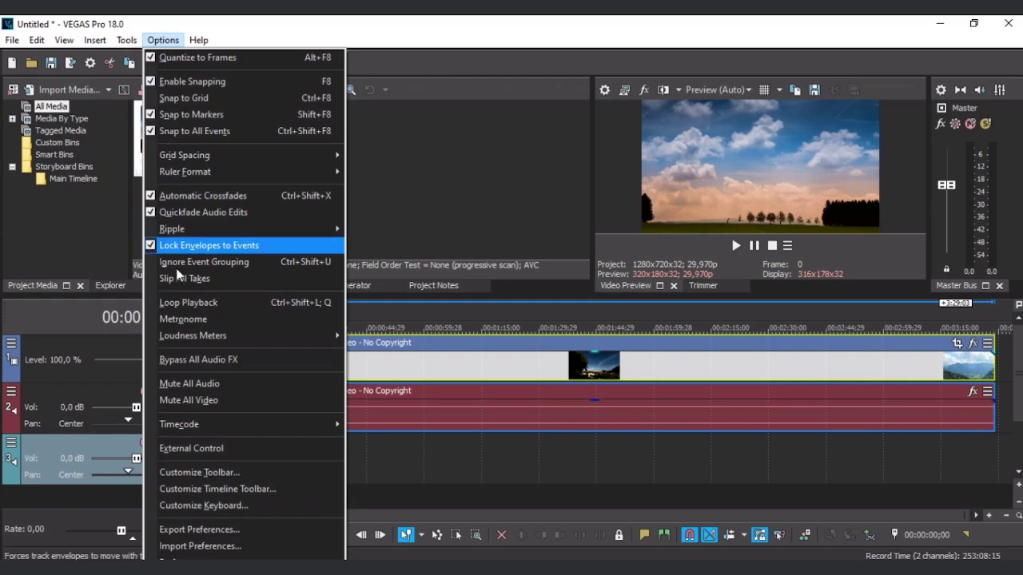
{"action": "left_click", "coordinate": [200, 558]}
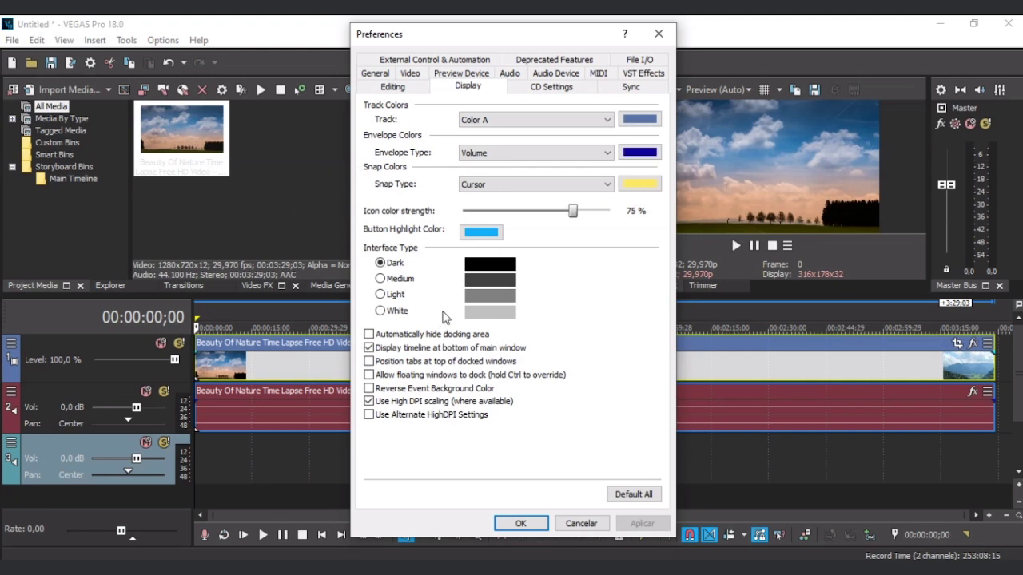
{"action": "left_click", "coordinate": [400, 296]}
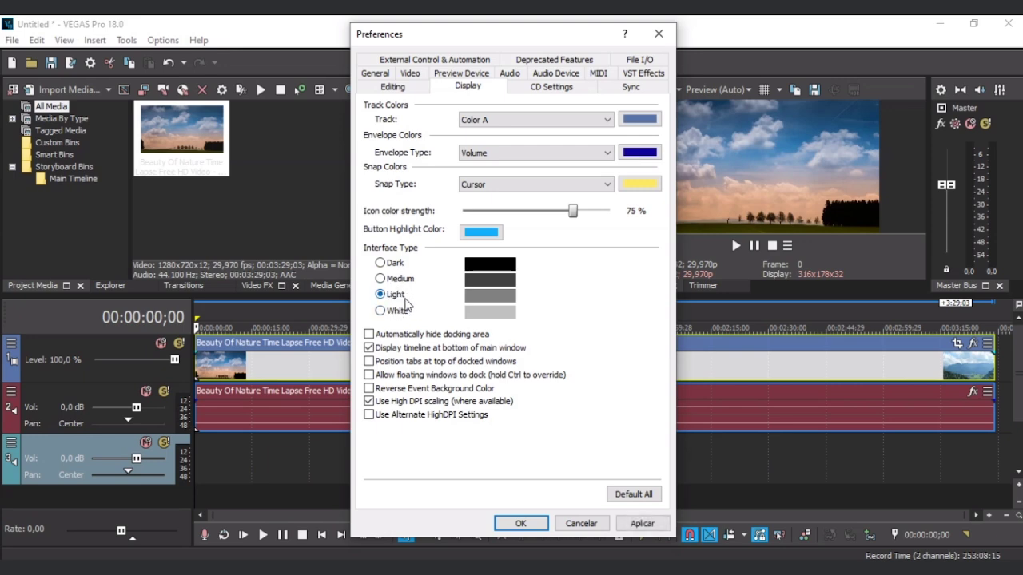
{"action": "left_click", "coordinate": [381, 263]}
{"action": "left_click", "coordinate": [370, 349]}
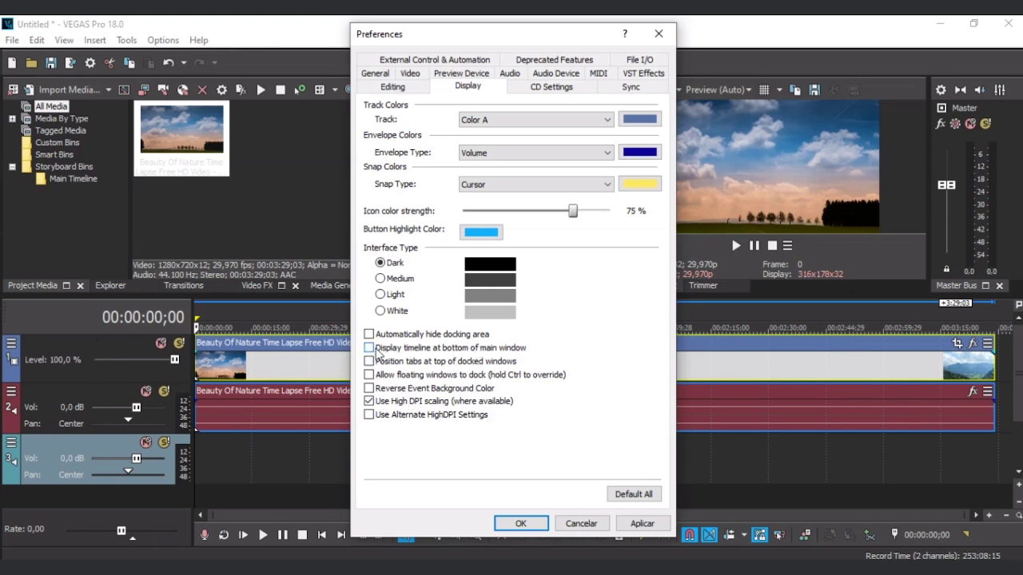
{"action": "left_click", "coordinate": [527, 522]}
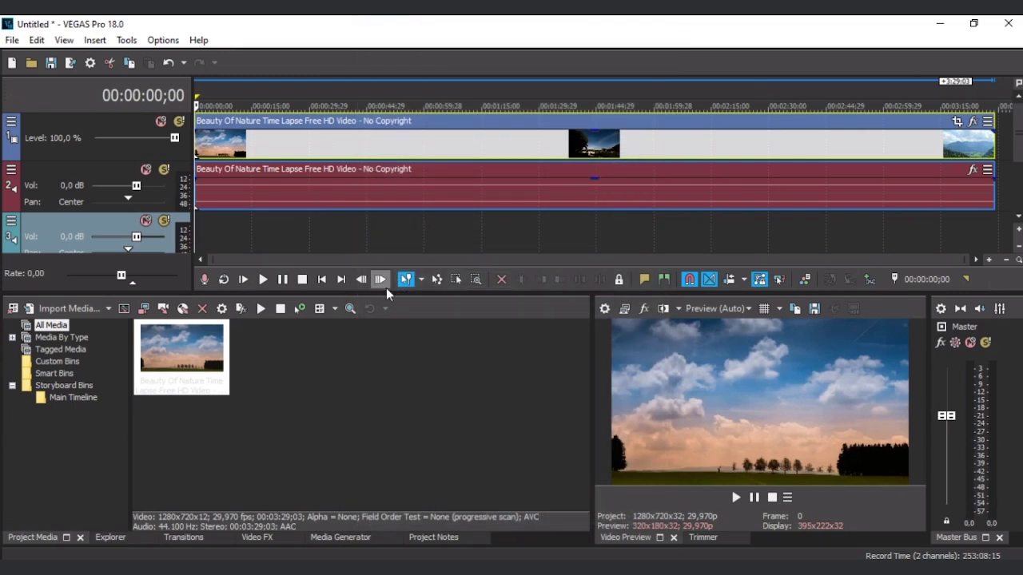
Step: Slightly reduce the height of the timeline area and undock Time Display, placing it floating over the Project Media window
{"action": "mouse_move", "coordinate": [430, 295]}
{"action": "left_mouse_down"}
{"action": "mouse_move", "coordinate": [422, 361]}
{"action": "mouse_move", "coordinate": [422, 283]}
{"action": "left_mouse_up"}
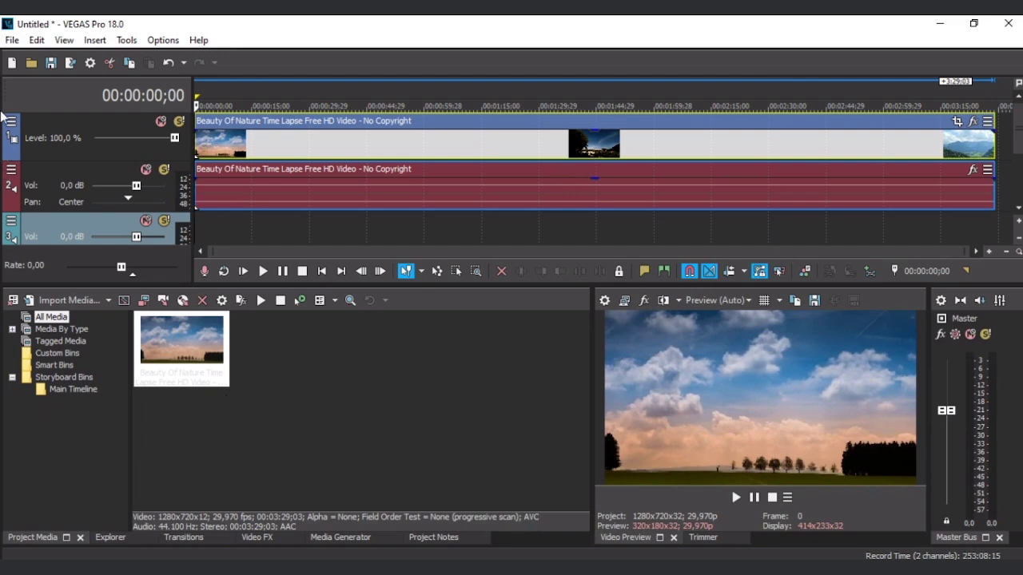
{"action": "left_click_drag", "start_coordinate": [10, 100], "coordinate": [343, 111]}
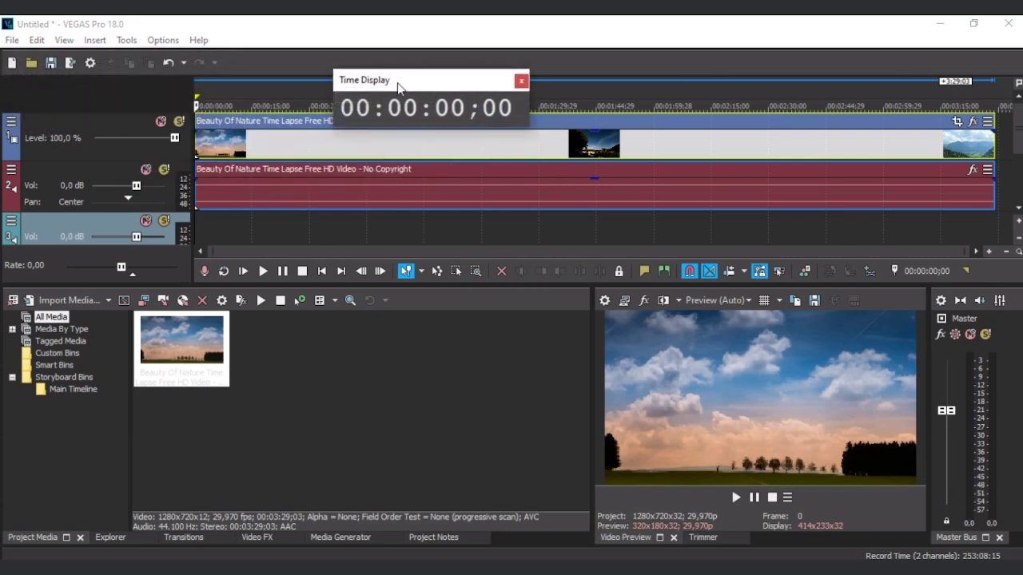
{"action": "left_click_drag", "start_coordinate": [398, 86], "coordinate": [248, 427]}
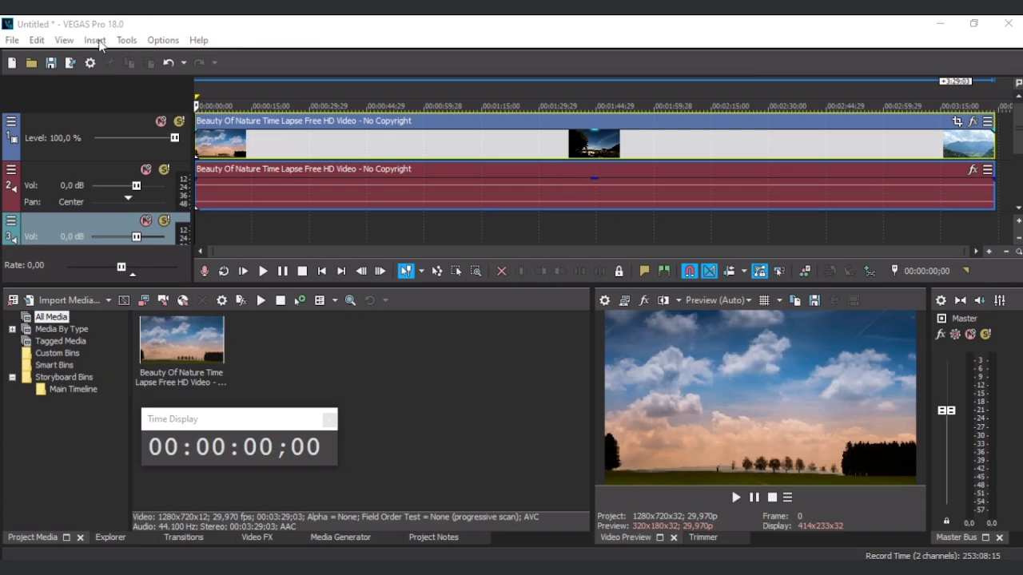
Step: Enable "Display timeline at bottom of main window" in the Display preferences and dock Time Display back above the track headers
{"action": "left_click", "coordinate": [126, 40]}
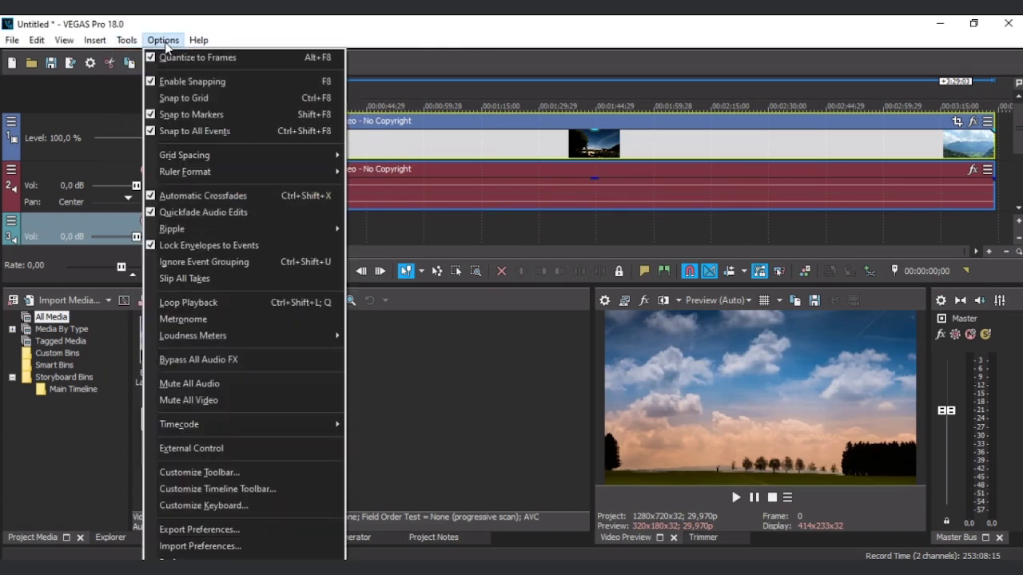
{"action": "left_click", "coordinate": [206, 557]}
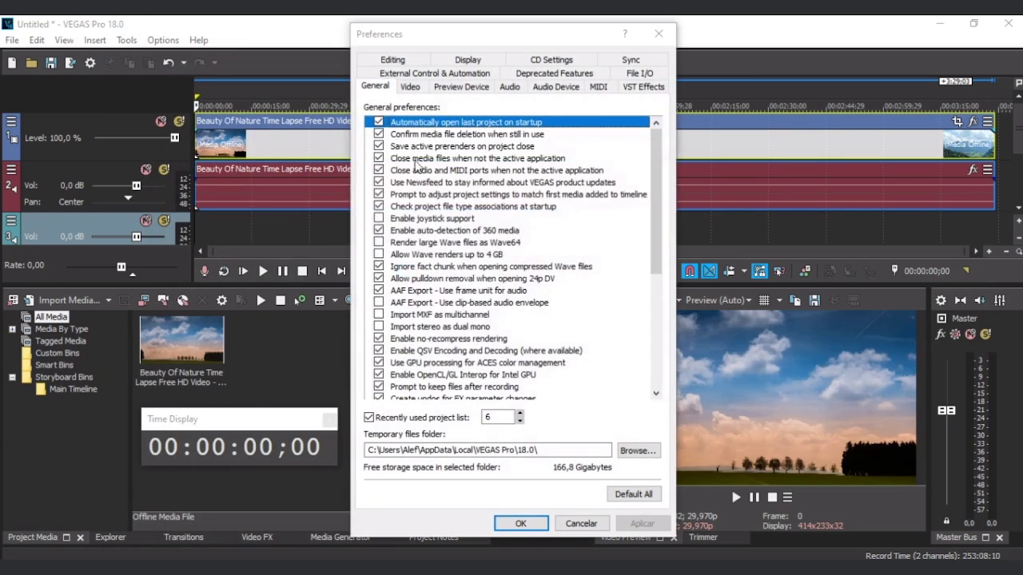
{"action": "left_click", "coordinate": [457, 64]}
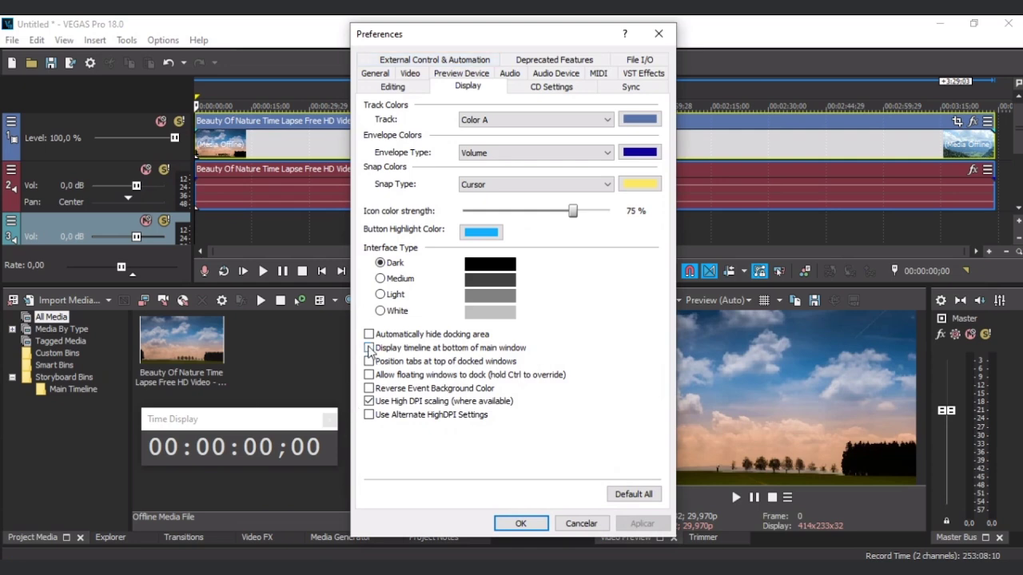
{"action": "left_click", "coordinate": [369, 348]}
{"action": "left_click", "coordinate": [631, 527]}
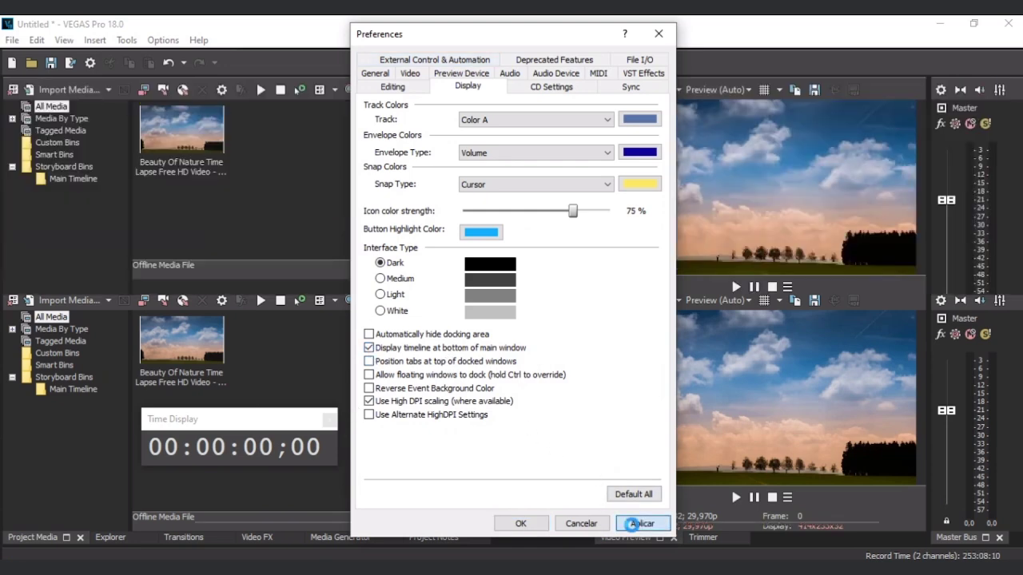
{"action": "left_click", "coordinate": [525, 522]}
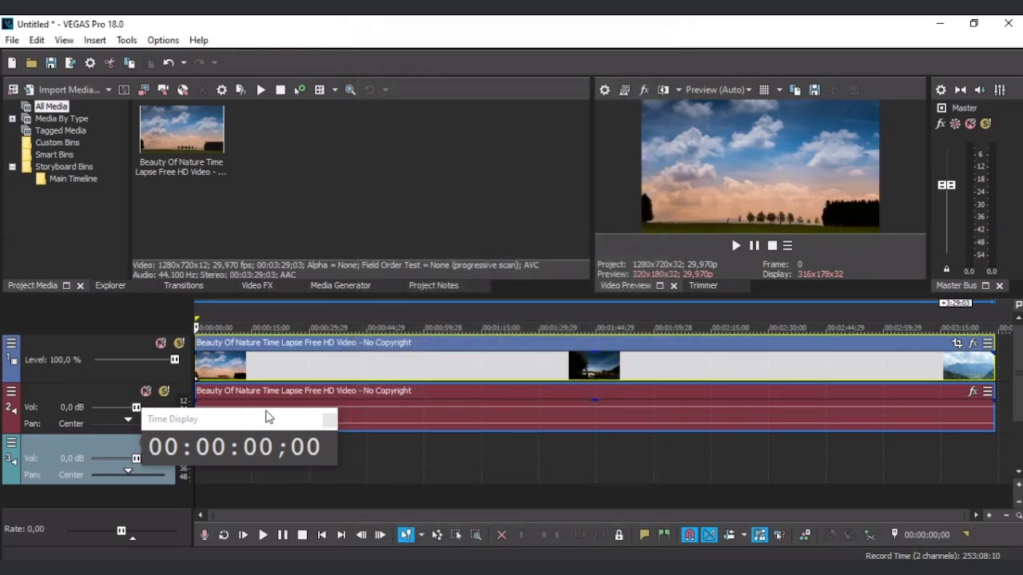
{"action": "left_click_drag", "start_coordinate": [257, 419], "coordinate": [120, 314]}
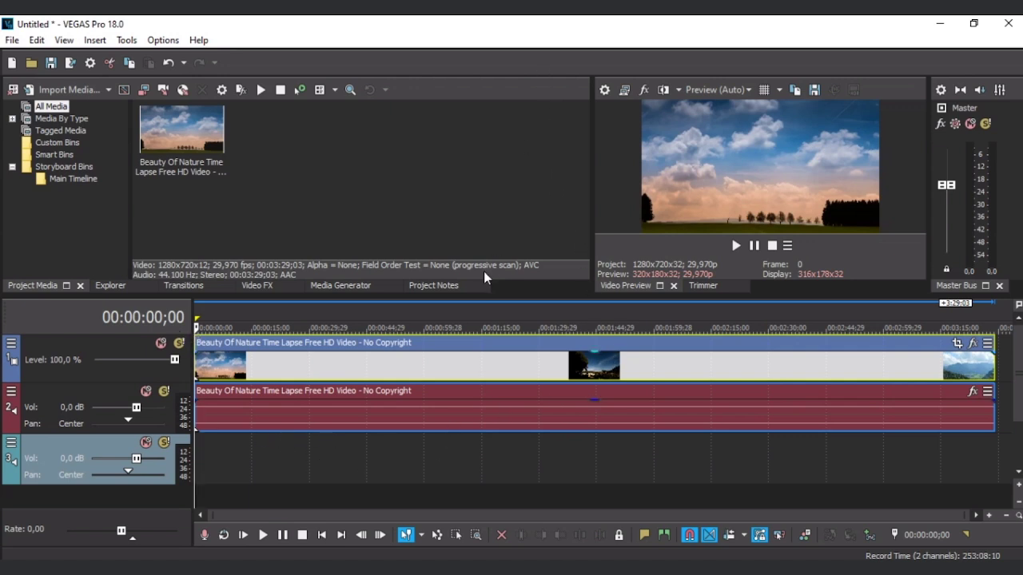
Step: Extend the timeline area upward and widen the Project Media window group at Video Preview's expense
{"action": "left_click_drag", "start_coordinate": [505, 295], "coordinate": [487, 231]}
{"action": "left_click_drag", "start_coordinate": [589, 159], "coordinate": [627, 194]}
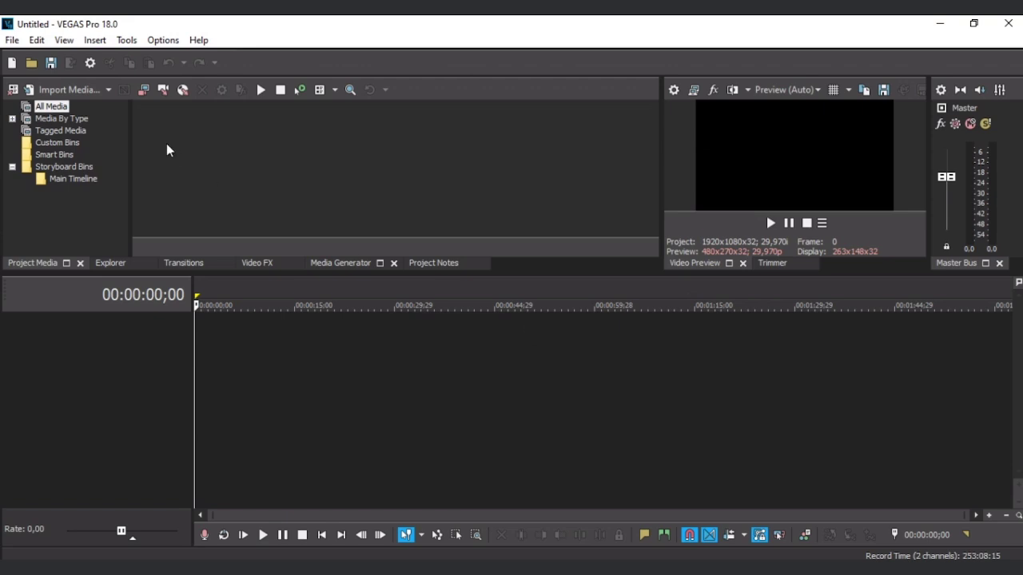
{"action": "left_click", "coordinate": [12, 40]}
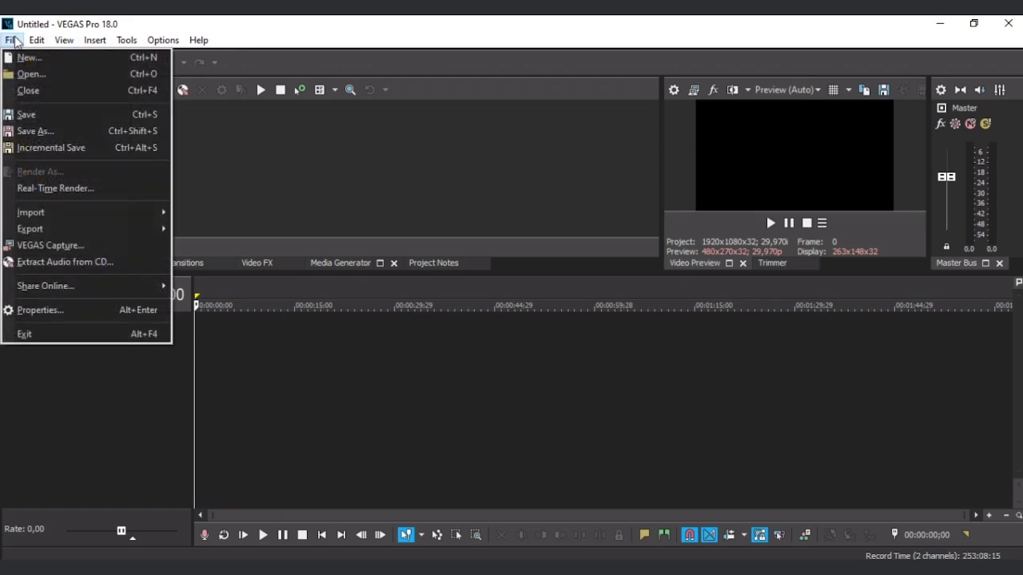
{"action": "left_click", "coordinate": [56, 59]}
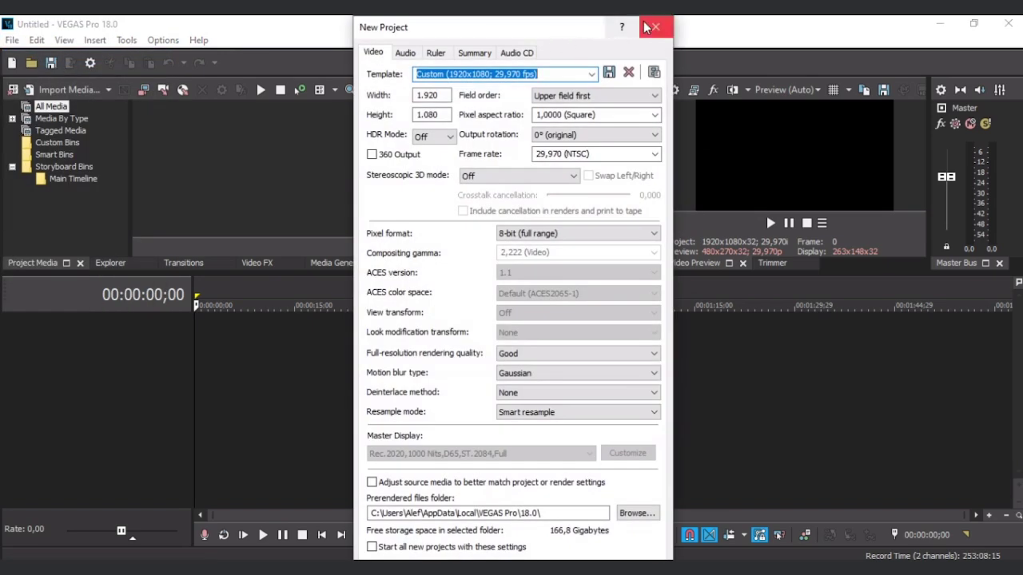
{"action": "left_click", "coordinate": [654, 27]}
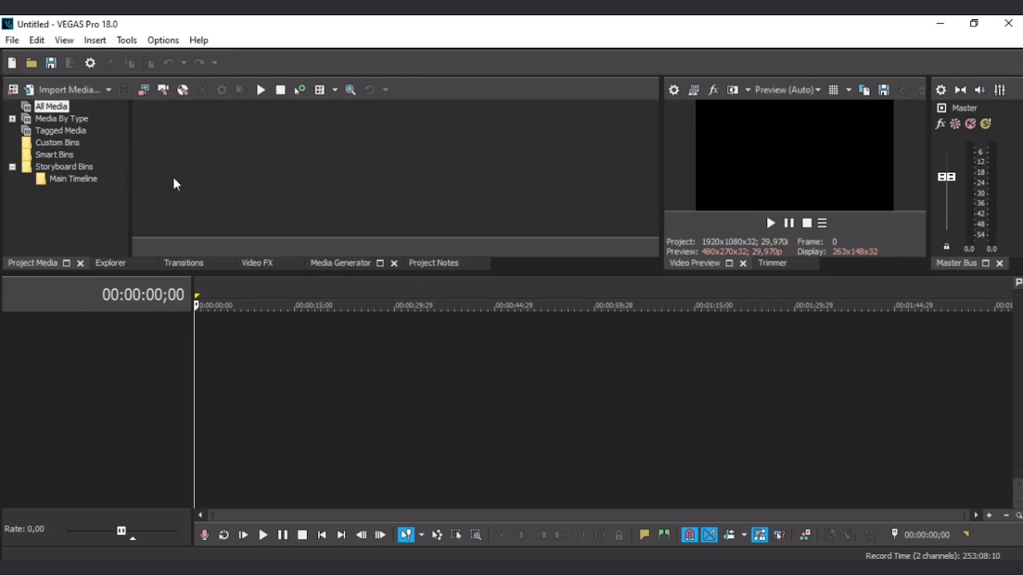
Step: Review the video templates for a new project, then create it with a custom frame width of 720 and height of 480
{"action": "left_click", "coordinate": [12, 40]}
{"action": "left_click", "coordinate": [22, 60]}
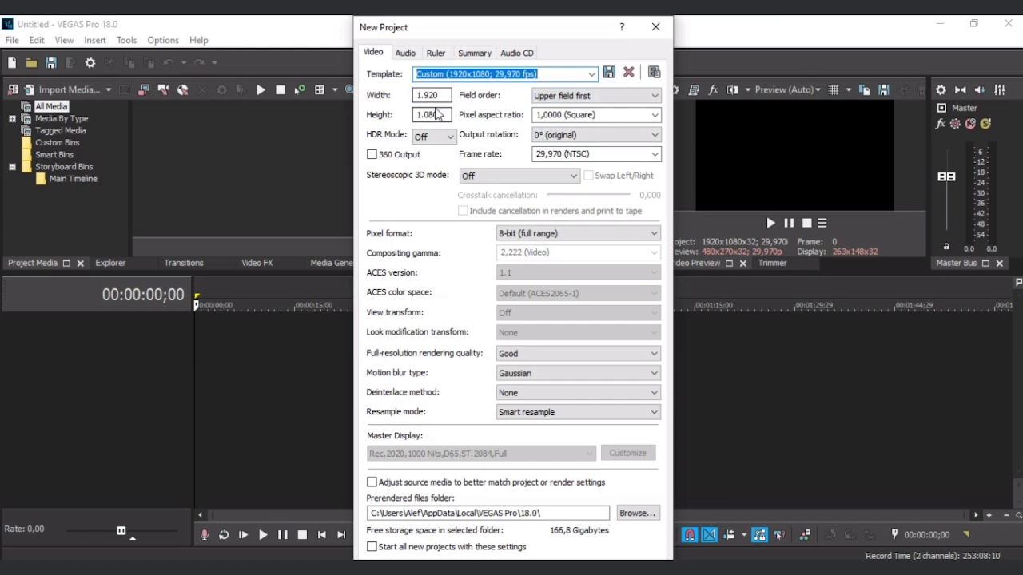
{"action": "left_click", "coordinate": [592, 74]}
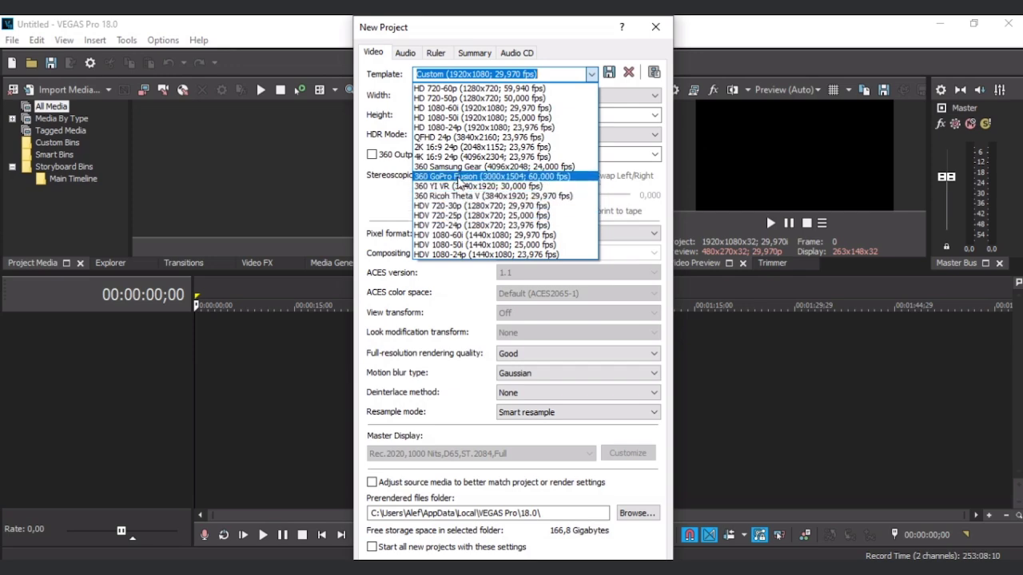
{"action": "left_click", "coordinate": [383, 92]}
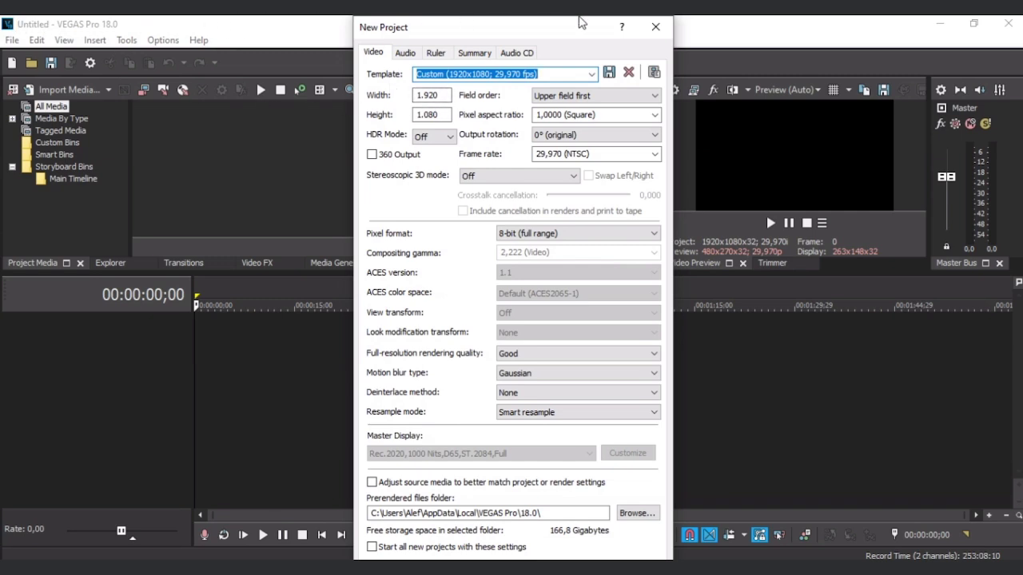
{"action": "double_click", "coordinate": [448, 94]}
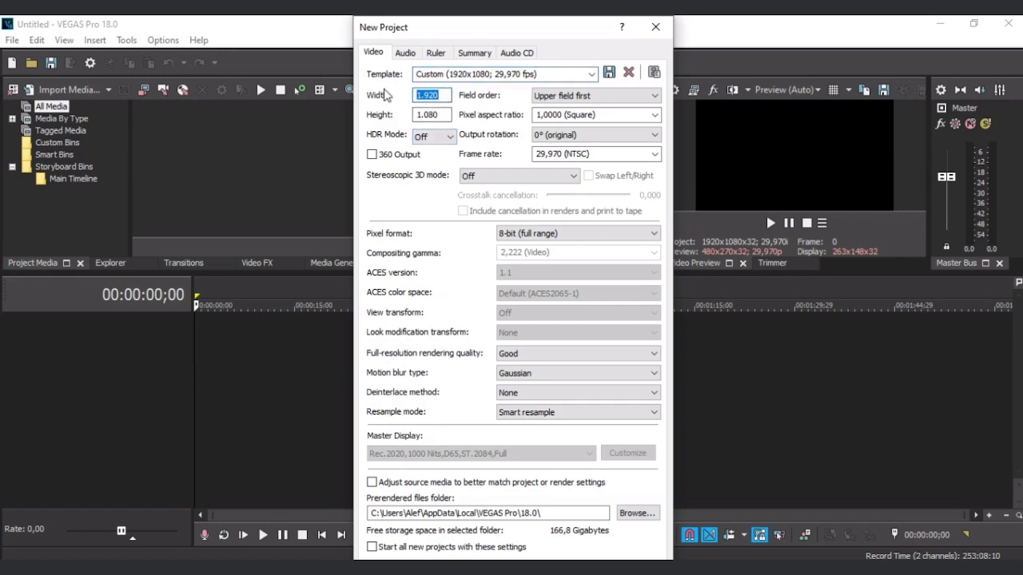
{"action": "type", "text": "72"}
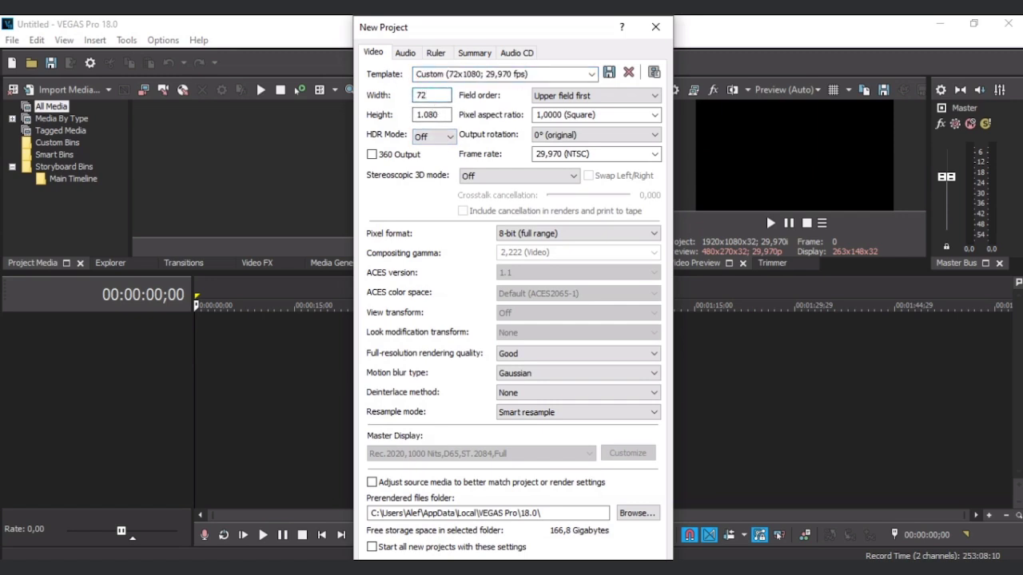
{"action": "type", "text": "0"}
{"action": "key", "text": "Tab"}
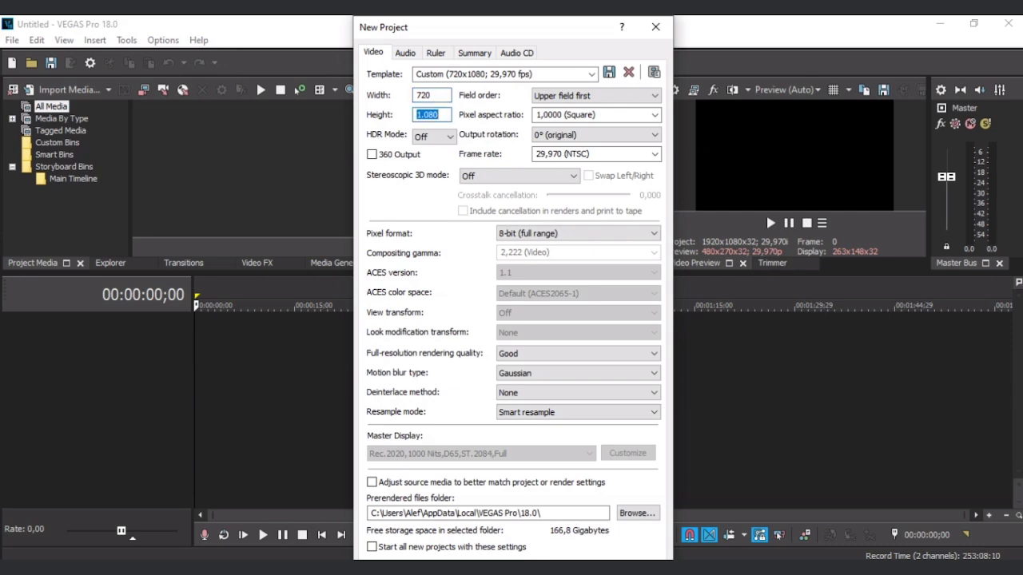
{"action": "type", "text": "480"}
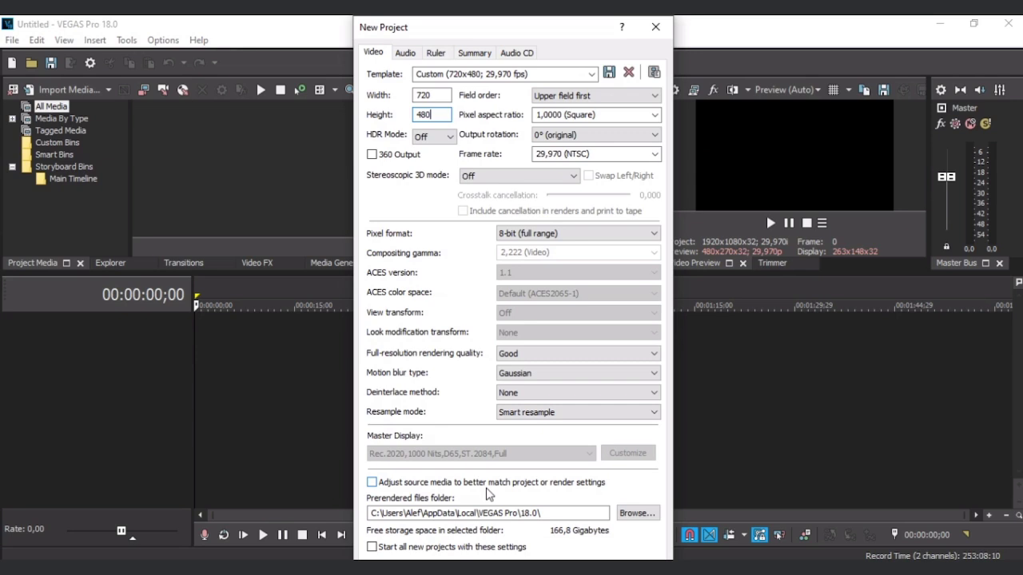
{"action": "key", "text": "alt"}
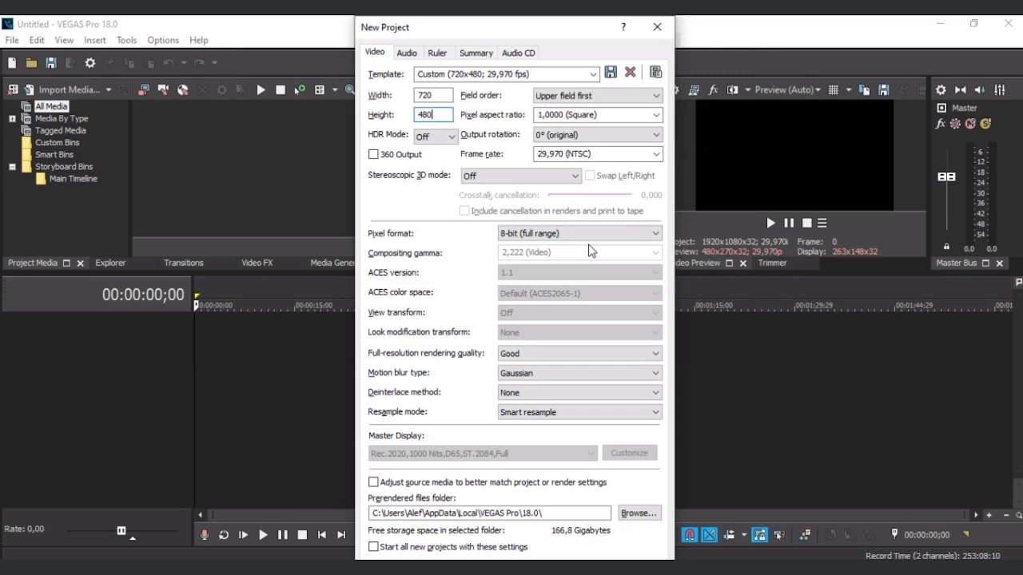
{"action": "key", "text": "Return"}
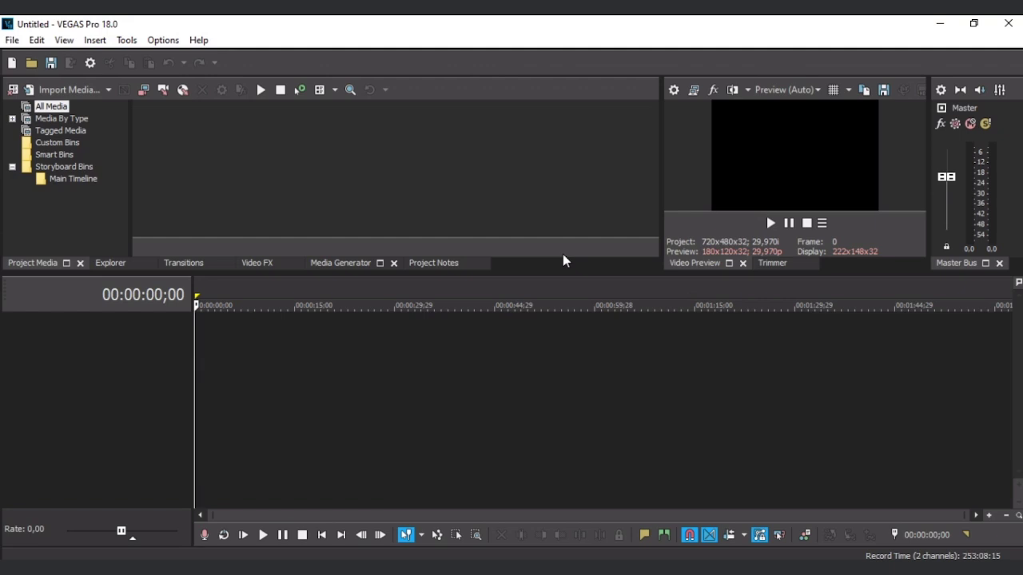
{"action": "left_click", "coordinate": [8, 39]}
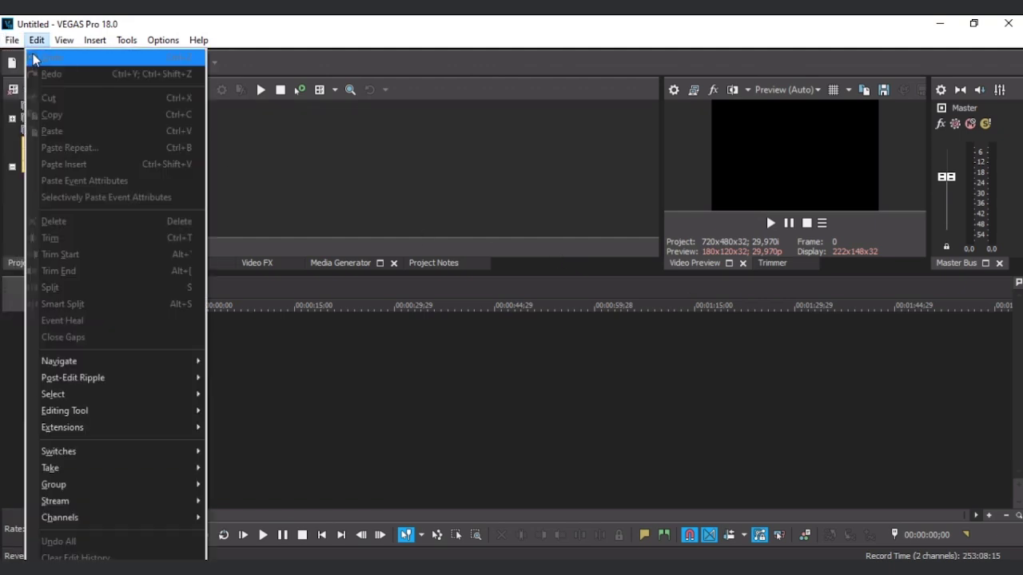
{"action": "left_click", "coordinate": [28, 64]}
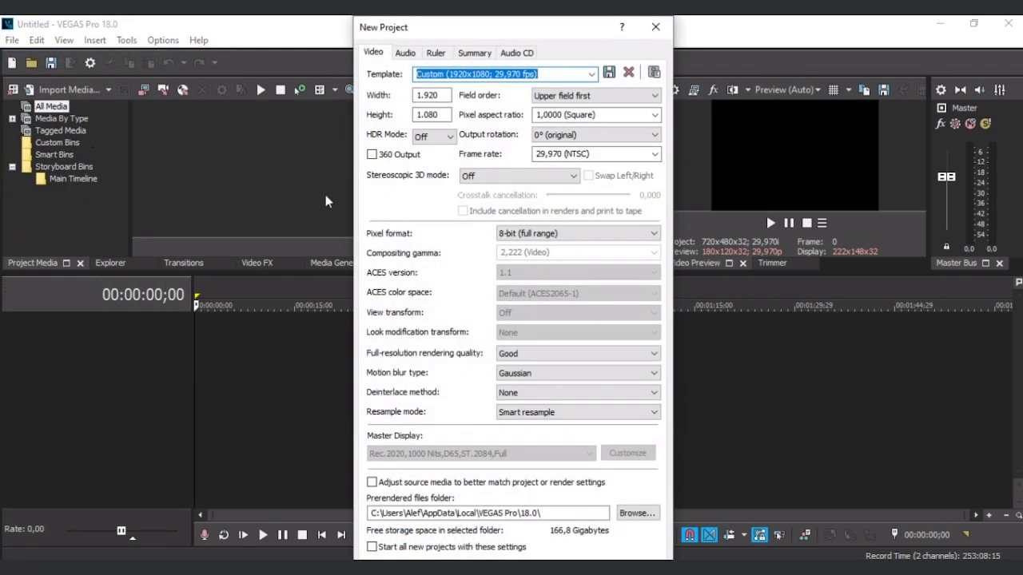
{"action": "left_click", "coordinate": [663, 42]}
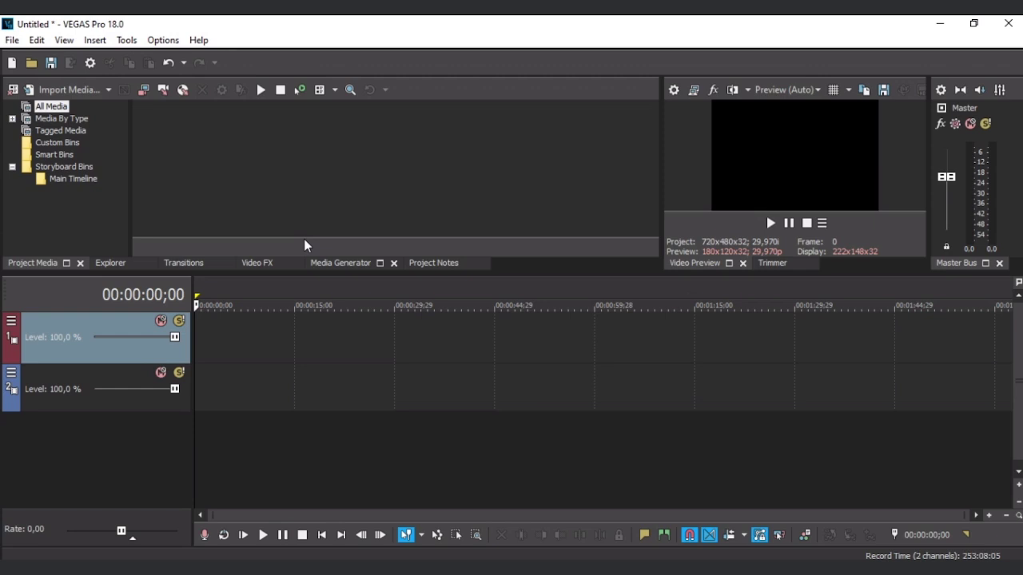
Step: Start another new project without saving the changes to the current one, and look through the available video templates
{"action": "left_click", "coordinate": [9, 40]}
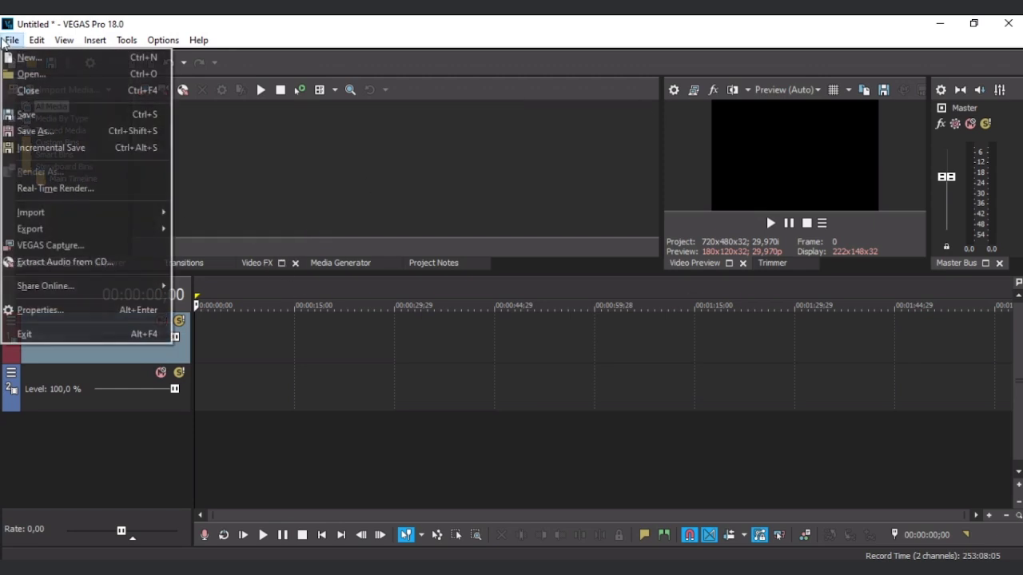
{"action": "left_click", "coordinate": [28, 57]}
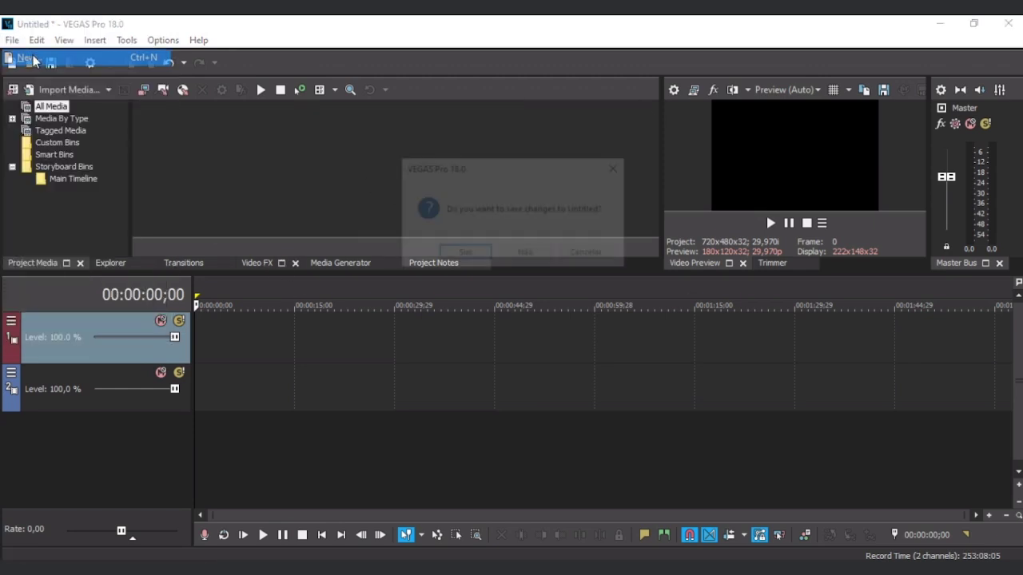
{"action": "left_click", "coordinate": [532, 255]}
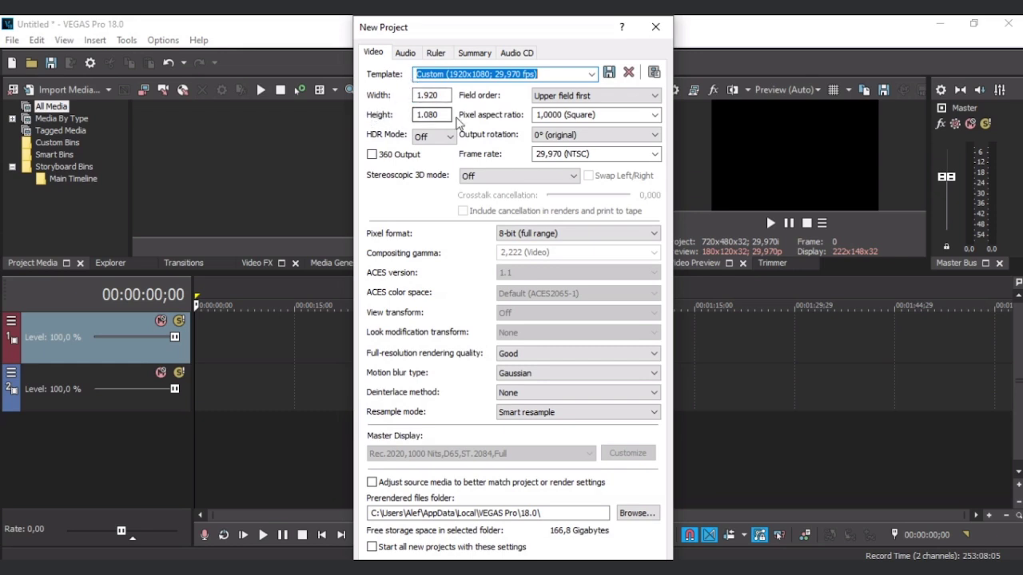
{"action": "left_click", "coordinate": [591, 74]}
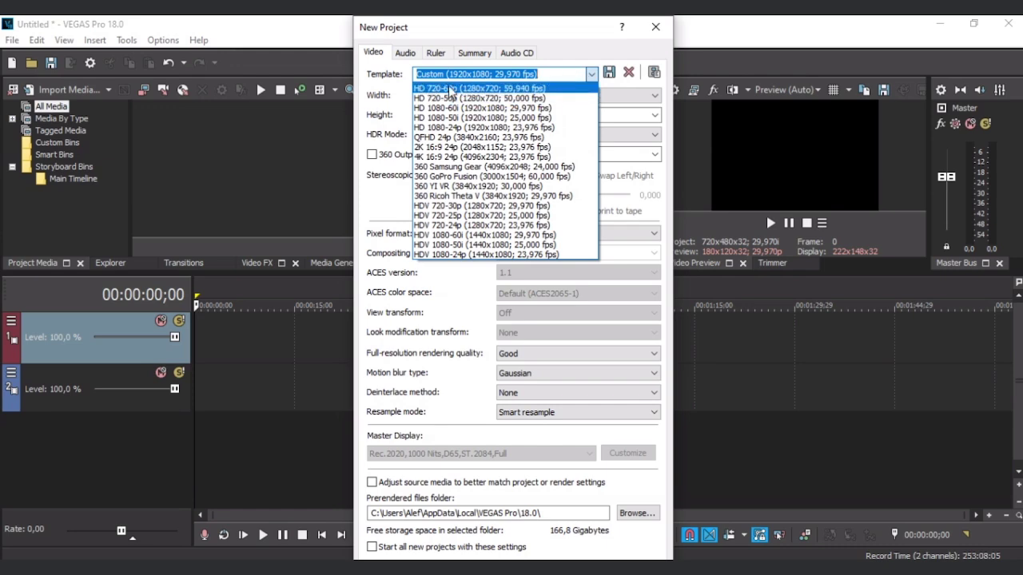
{"action": "left_click", "coordinate": [405, 93]}
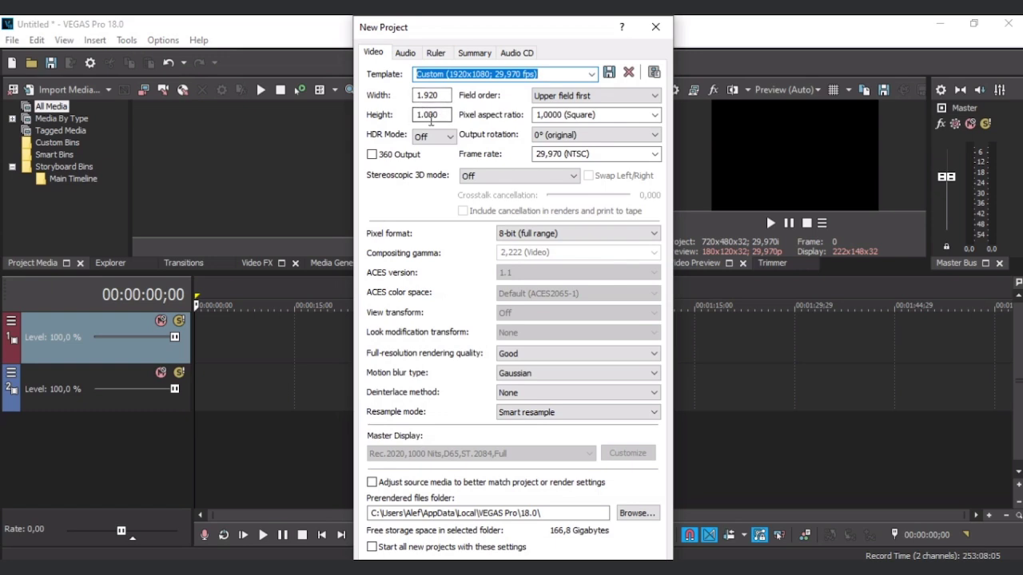
{"action": "left_click", "coordinate": [592, 74]}
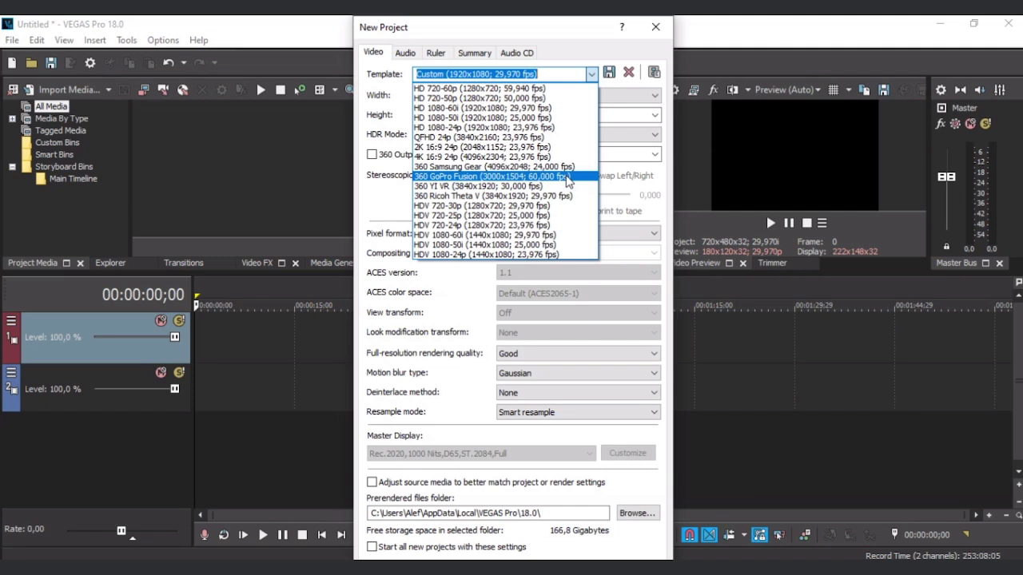
{"action": "left_click", "coordinate": [395, 200]}
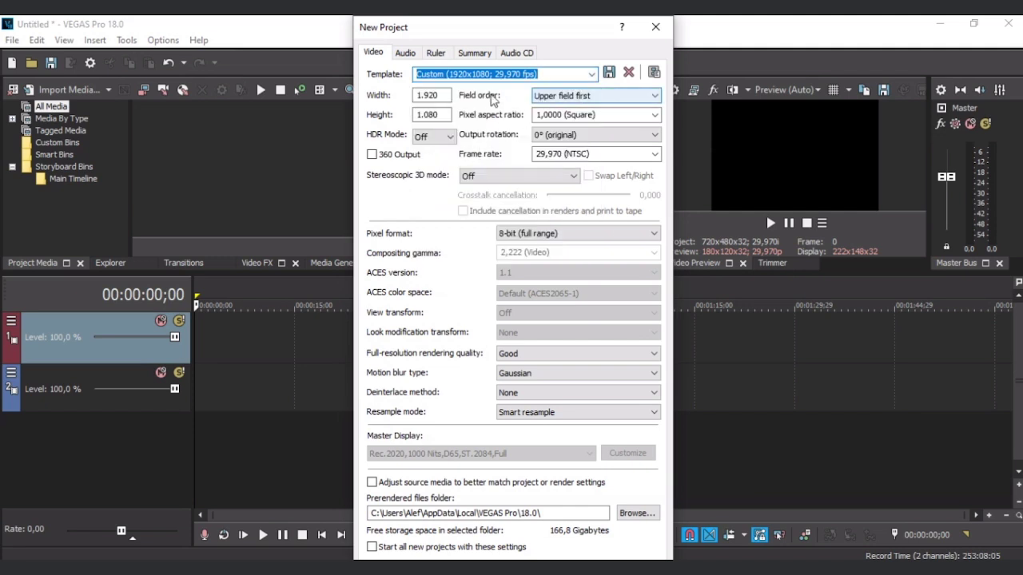
Step: Review the field order options and set the new project's field order to None (progressive scan)
{"action": "left_click", "coordinate": [618, 96]}
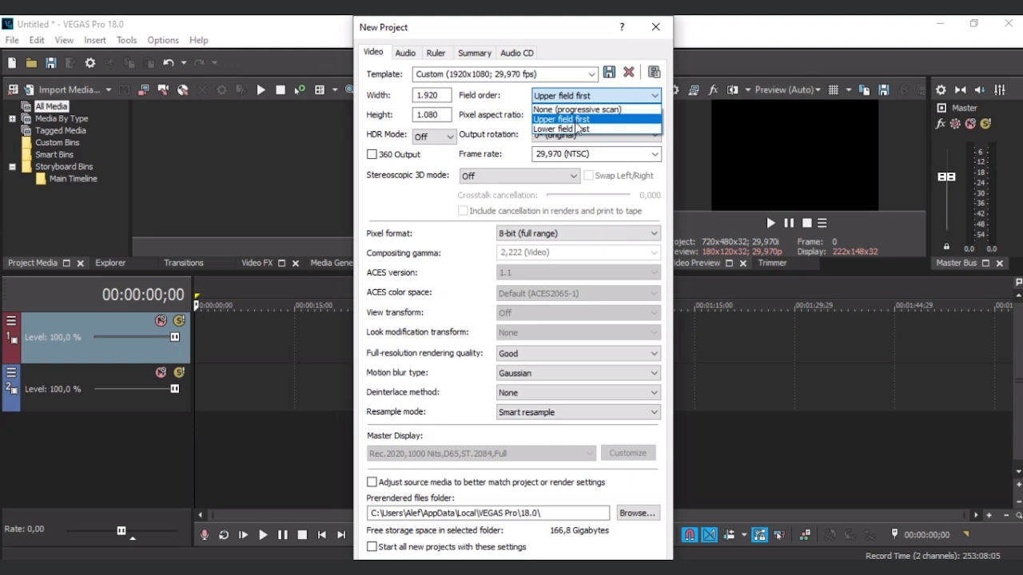
{"action": "left_click", "coordinate": [521, 94]}
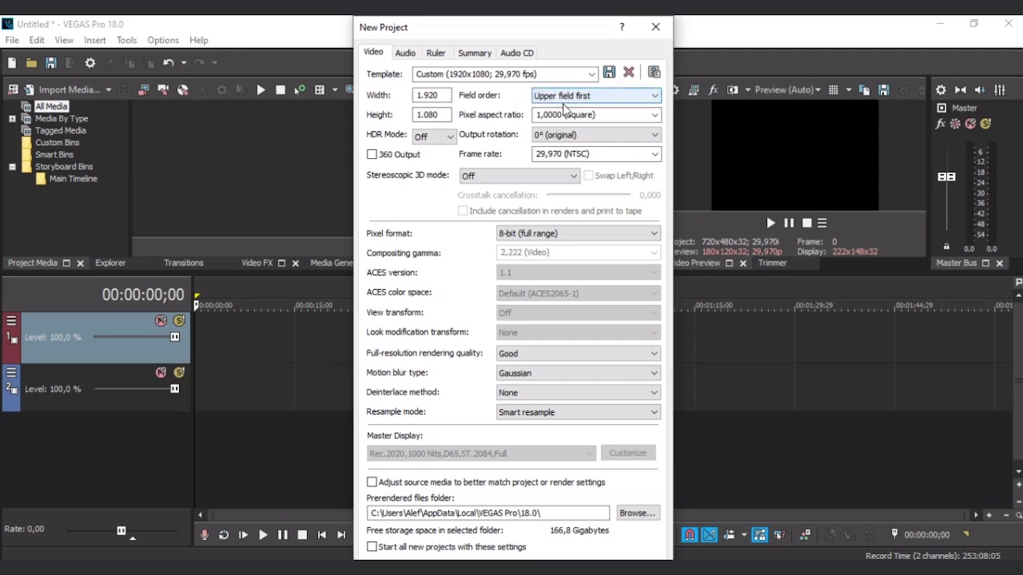
{"action": "left_click", "coordinate": [573, 102]}
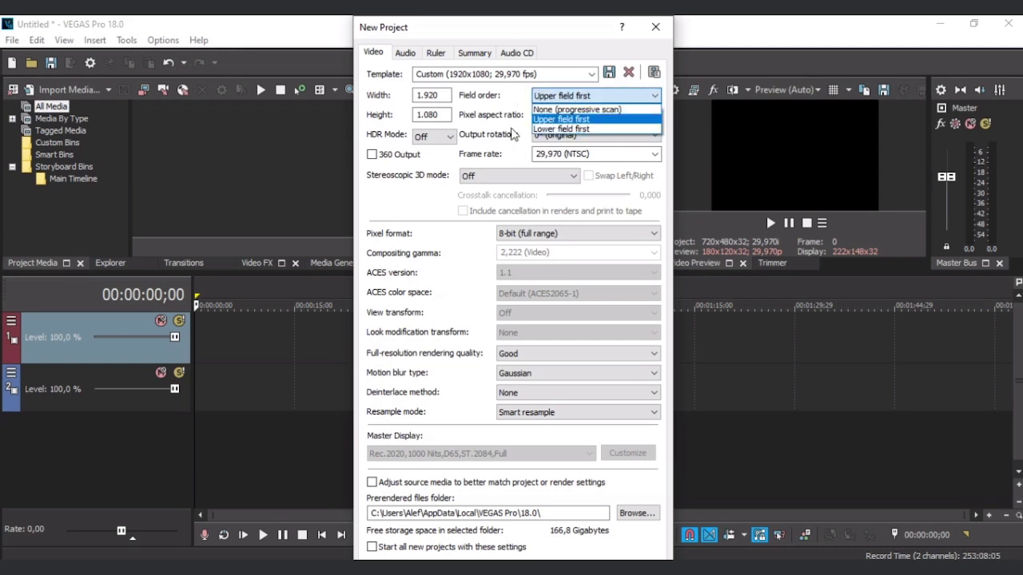
{"action": "left_click", "coordinate": [620, 110]}
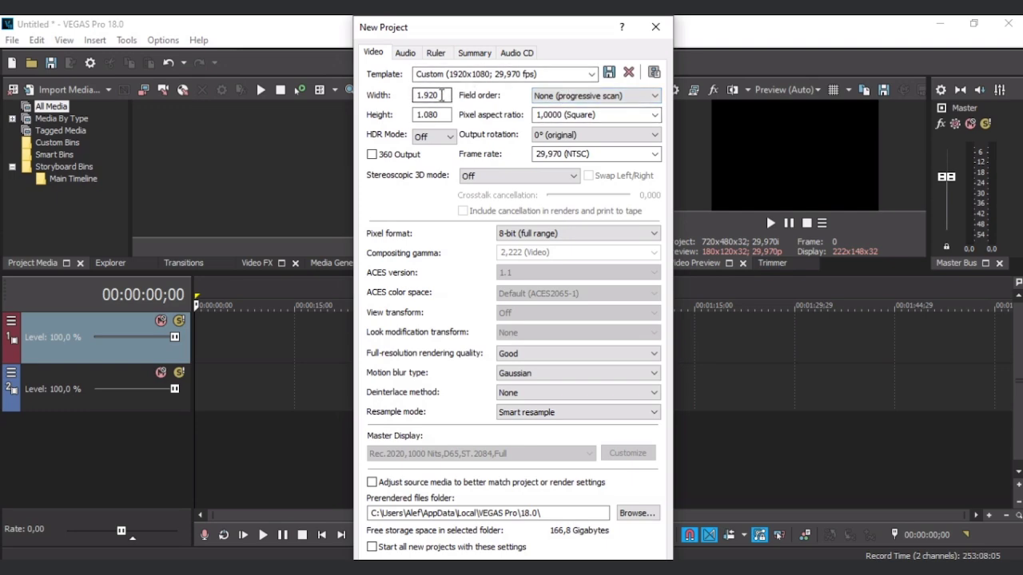
Step: Set the frame width to 1.925 and look through the video templates without choosing one
{"action": "left_click_drag", "start_coordinate": [442, 96], "coordinate": [433, 96]}
{"action": "type", "text": "25"}
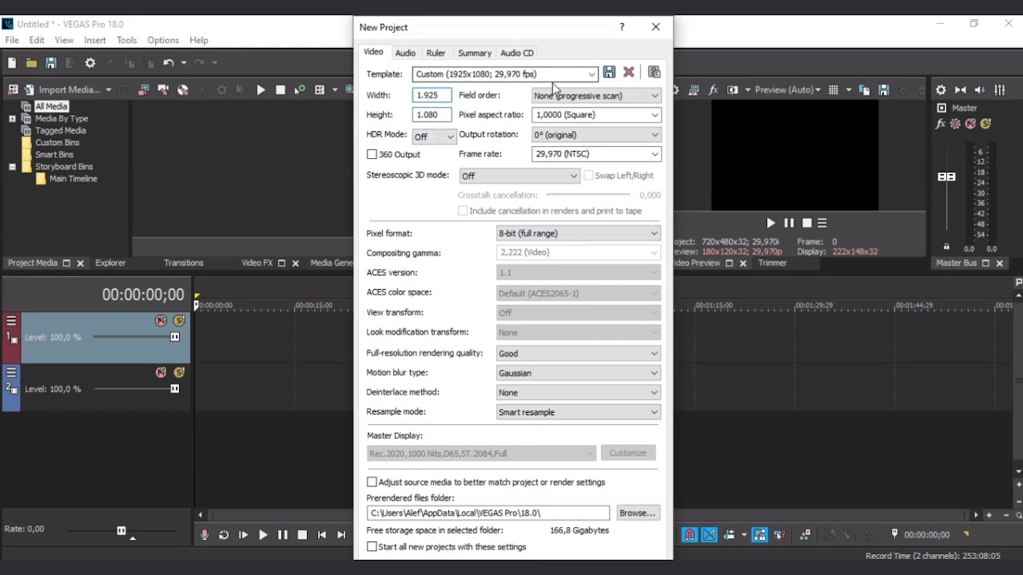
{"action": "left_click", "coordinate": [593, 76]}
{"action": "left_click", "coordinate": [593, 75]}
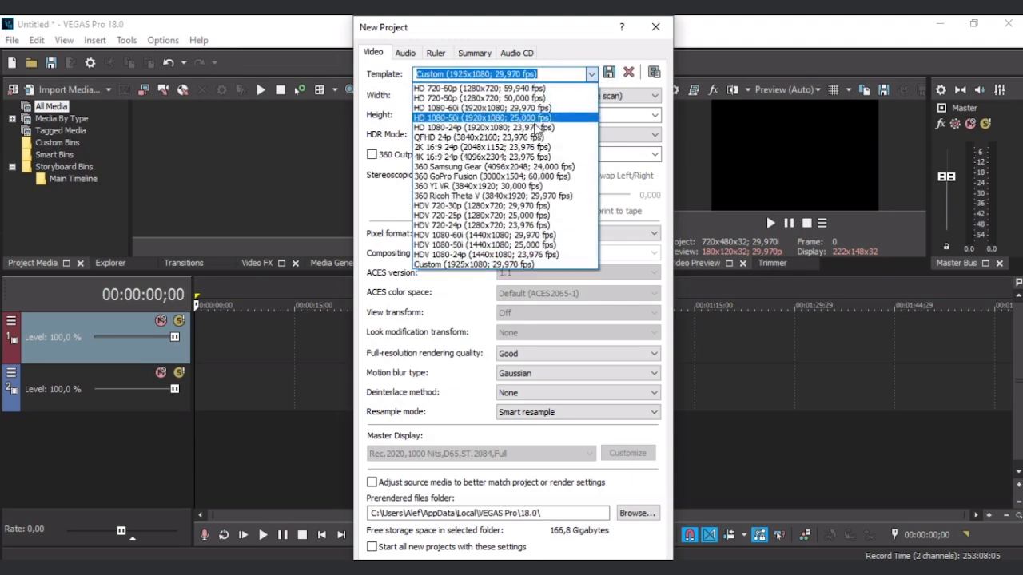
{"action": "left_click", "coordinate": [611, 50]}
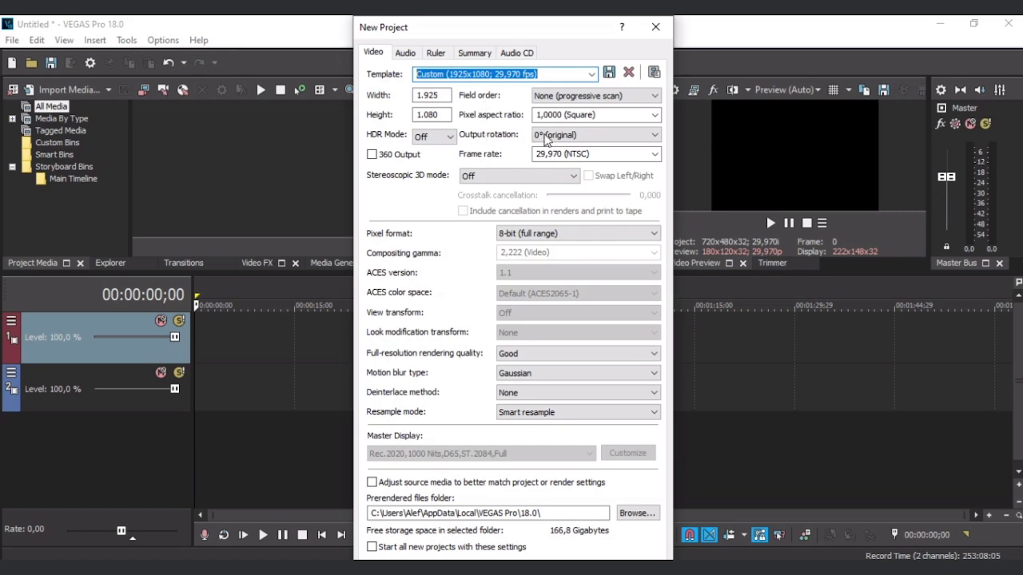
Step: Apply the HD 1080-24p (1920x1080; 23,976 fps) template and set the frame rate to 29,970 (NTSC)
{"action": "left_click", "coordinate": [591, 74]}
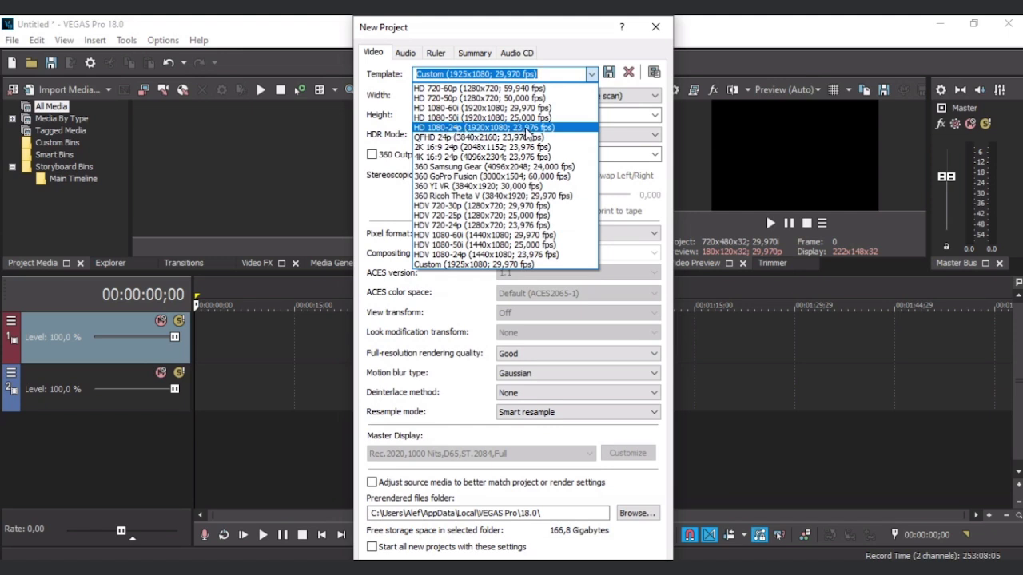
{"action": "left_click", "coordinate": [526, 129]}
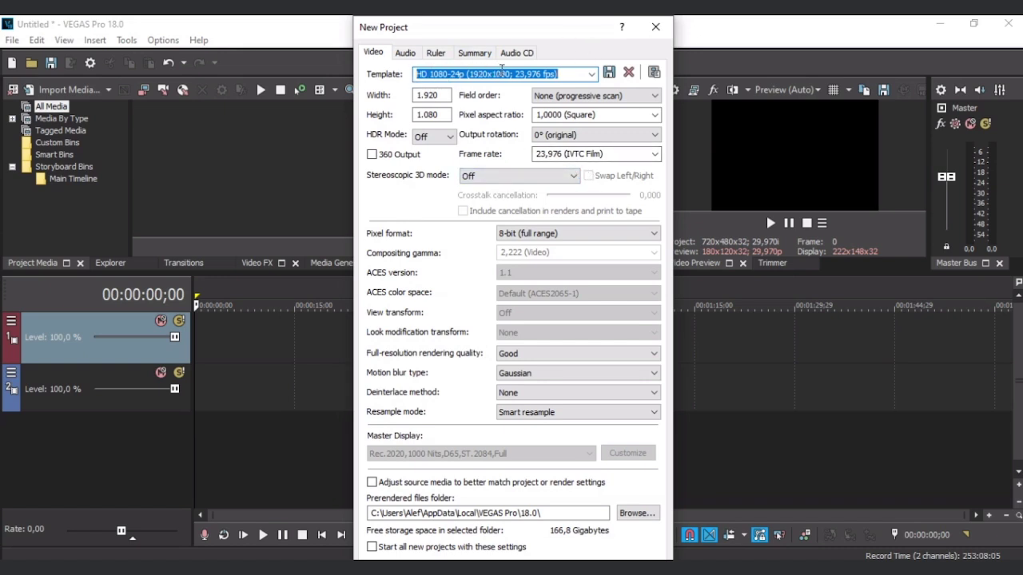
{"action": "left_click", "coordinate": [622, 154]}
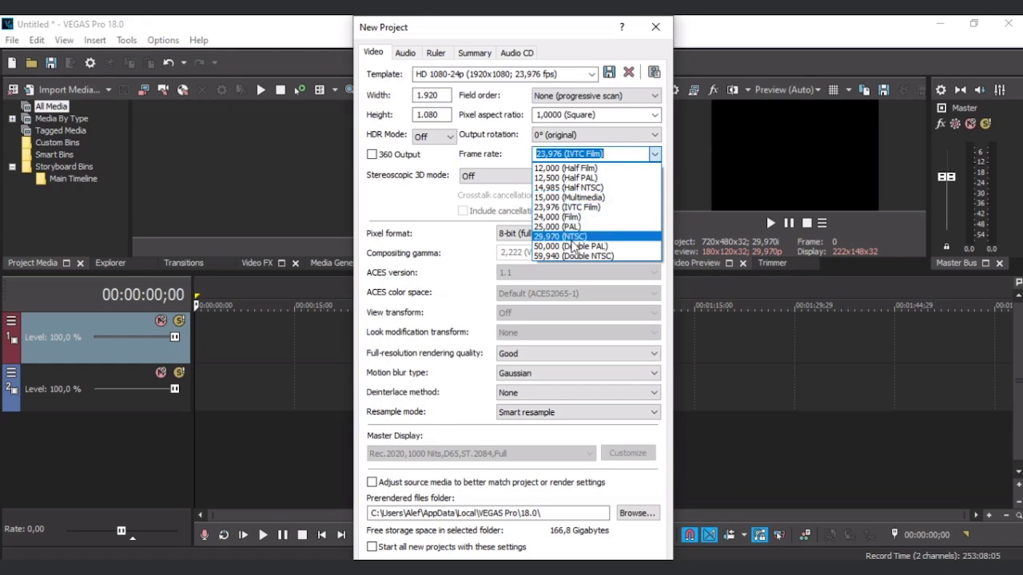
{"action": "left_click", "coordinate": [572, 239]}
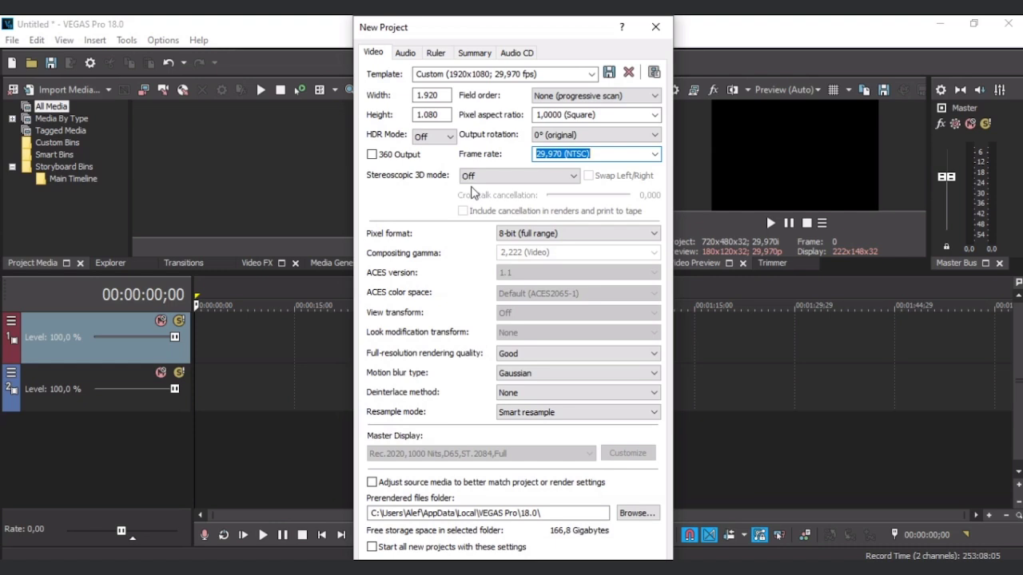
Step: Review the output rotation options and the frame height without changing either setting
{"action": "left_click", "coordinate": [653, 138]}
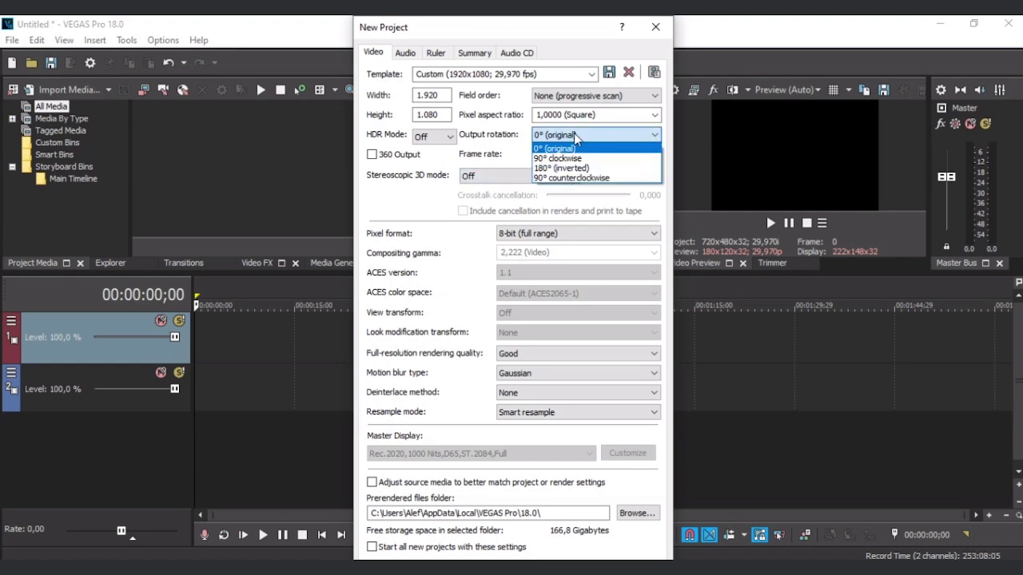
{"action": "left_click", "coordinate": [419, 198]}
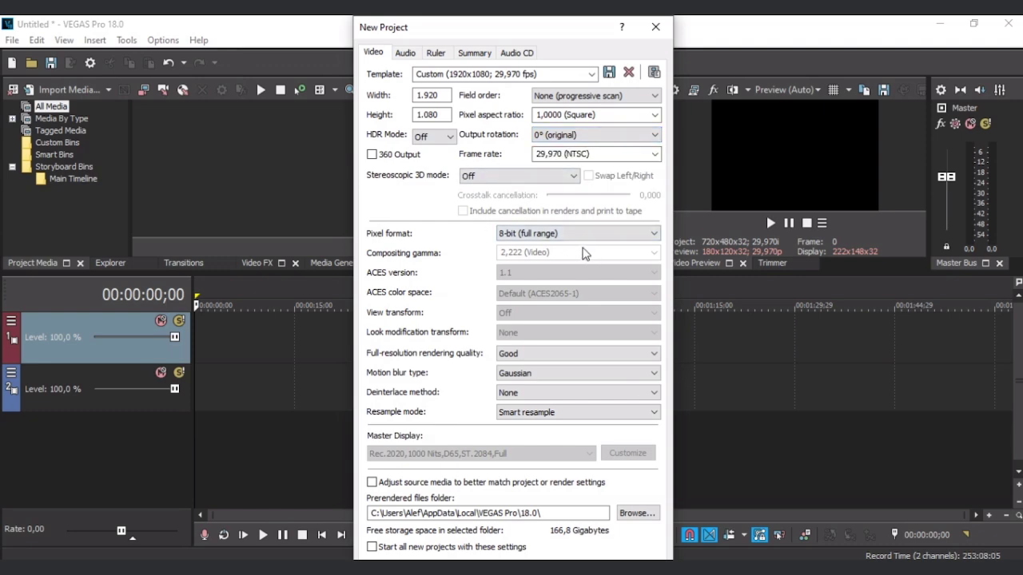
{"action": "left_click", "coordinate": [422, 112]}
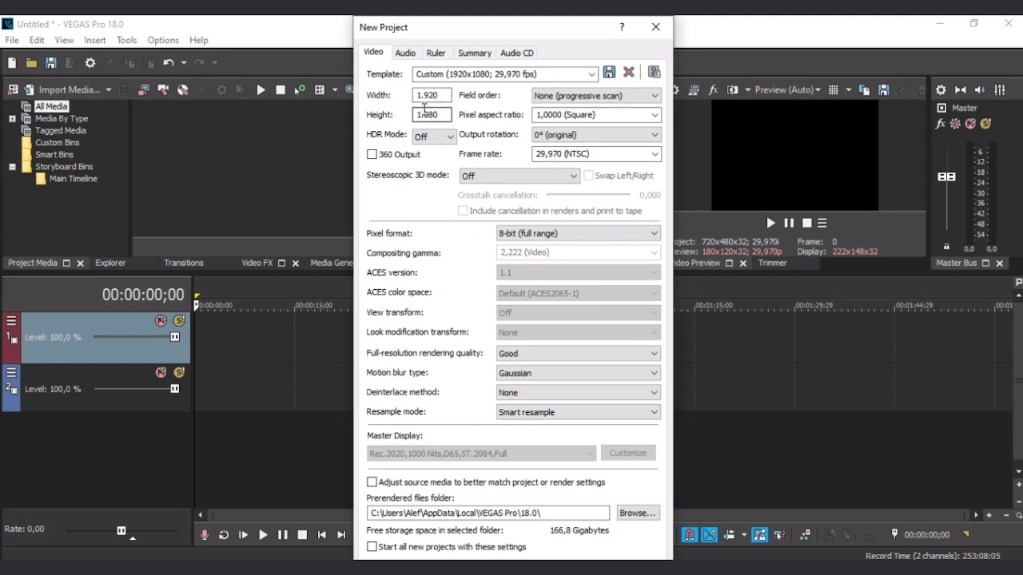
{"action": "double_click", "coordinate": [423, 112]}
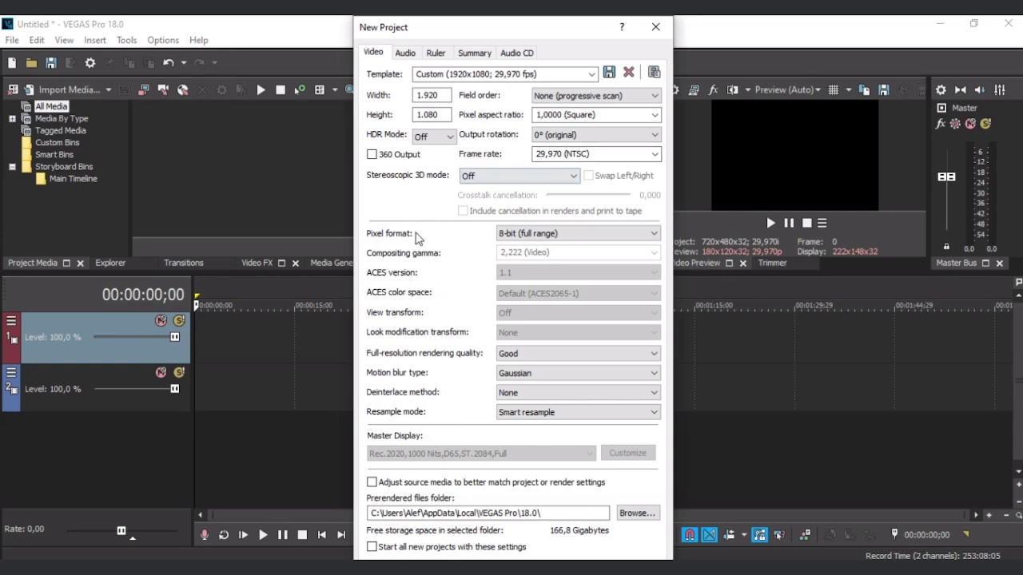
Step: Look through the pixel format options without choosing a different one
{"action": "left_click", "coordinate": [536, 235]}
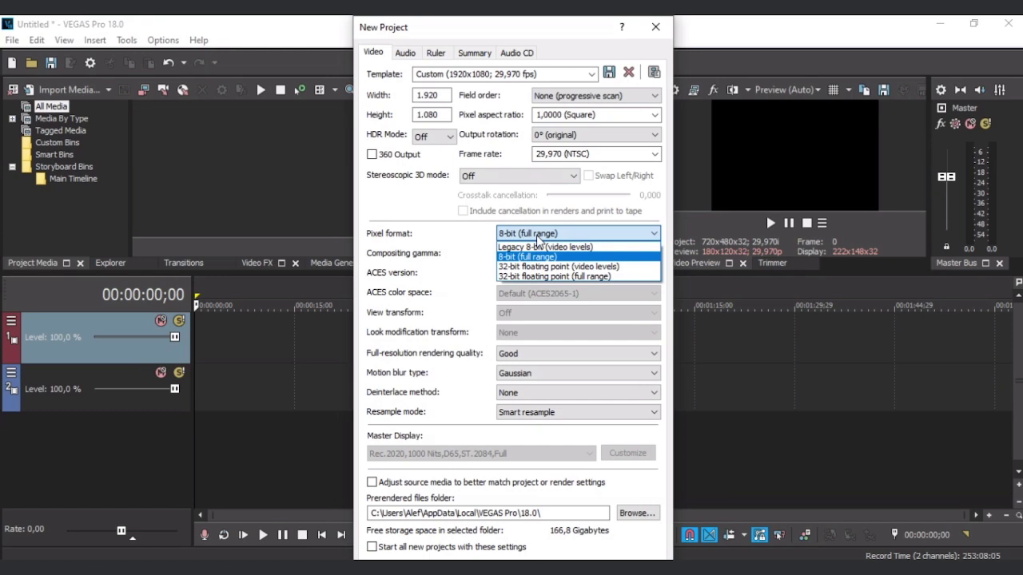
{"action": "left_click", "coordinate": [536, 235]}
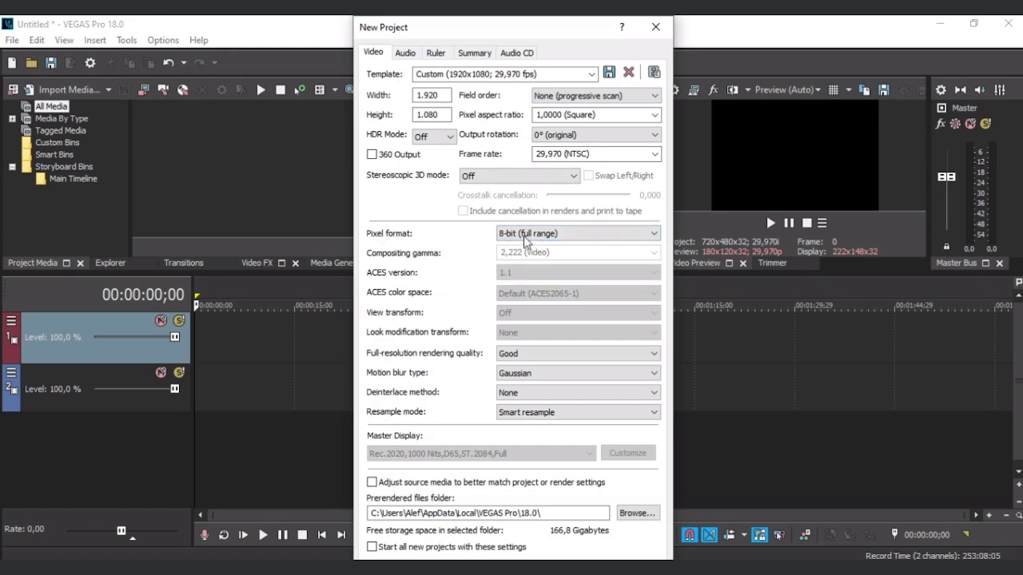
{"action": "left_click", "coordinate": [524, 236]}
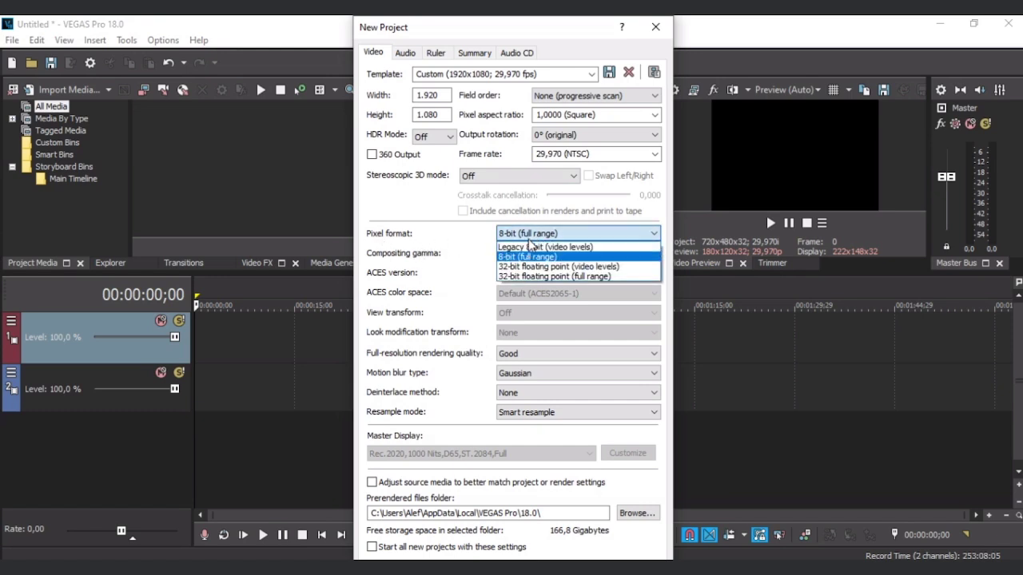
{"action": "left_click", "coordinate": [439, 231]}
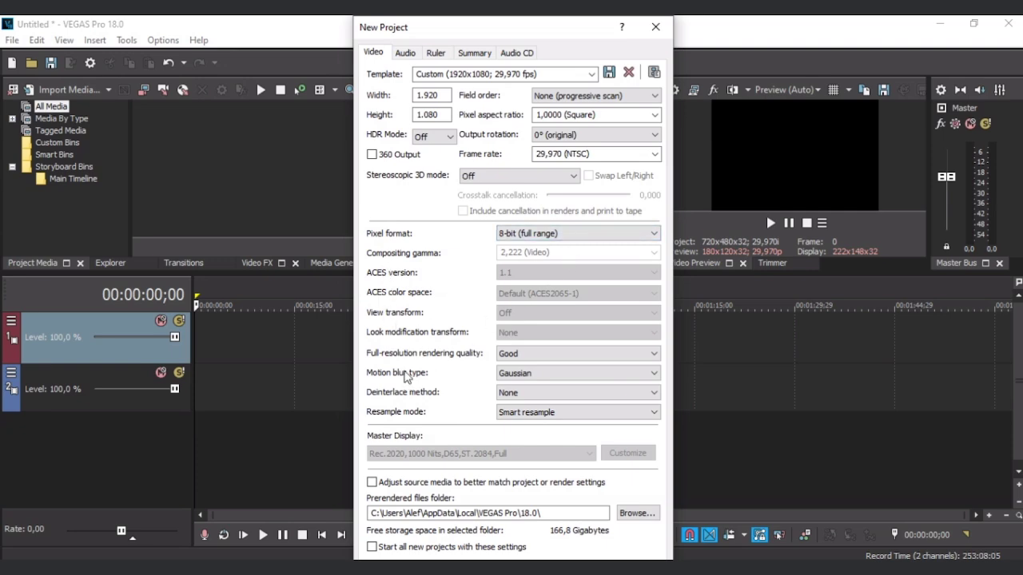
Step: Review the full-resolution rendering quality options, leaving the setting at Good
{"action": "left_click", "coordinate": [516, 356]}
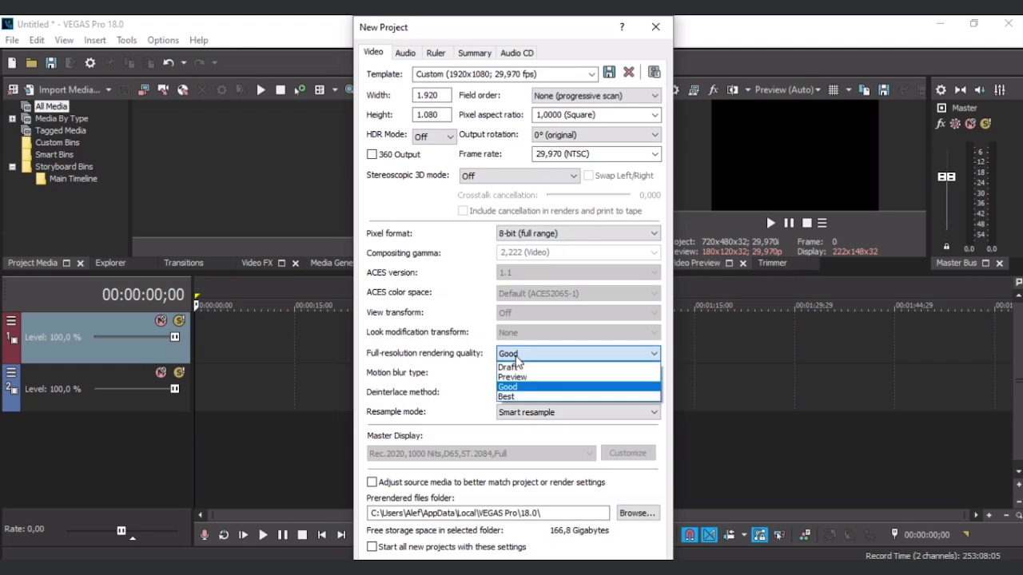
{"action": "left_click", "coordinate": [509, 354]}
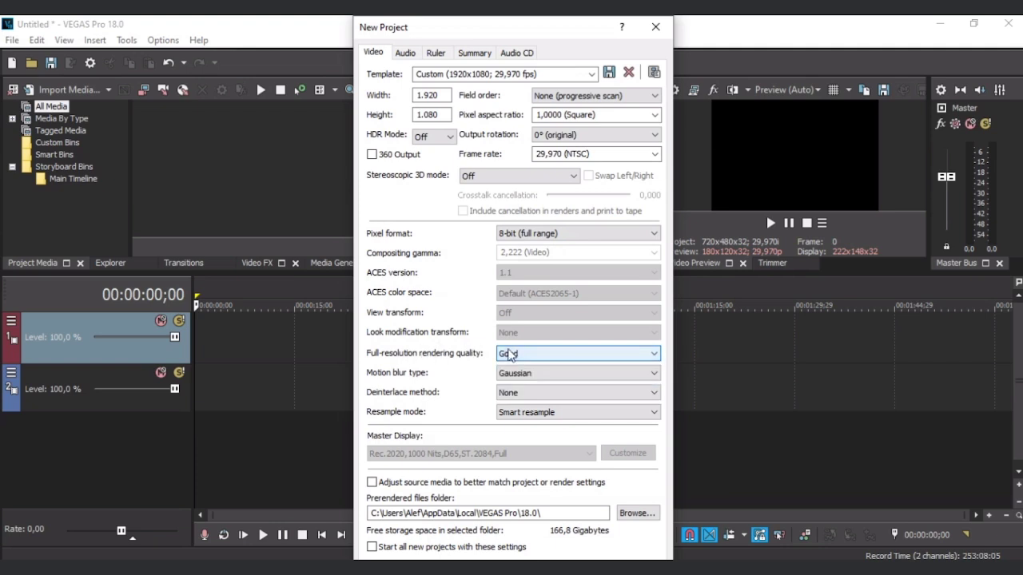
{"action": "left_click", "coordinate": [509, 354]}
{"action": "left_click", "coordinate": [509, 357]}
{"action": "left_click", "coordinate": [509, 356]}
{"action": "left_click", "coordinate": [494, 366]}
Step: Look through the motion blur types and keep Gaussian
{"action": "left_click", "coordinate": [513, 376]}
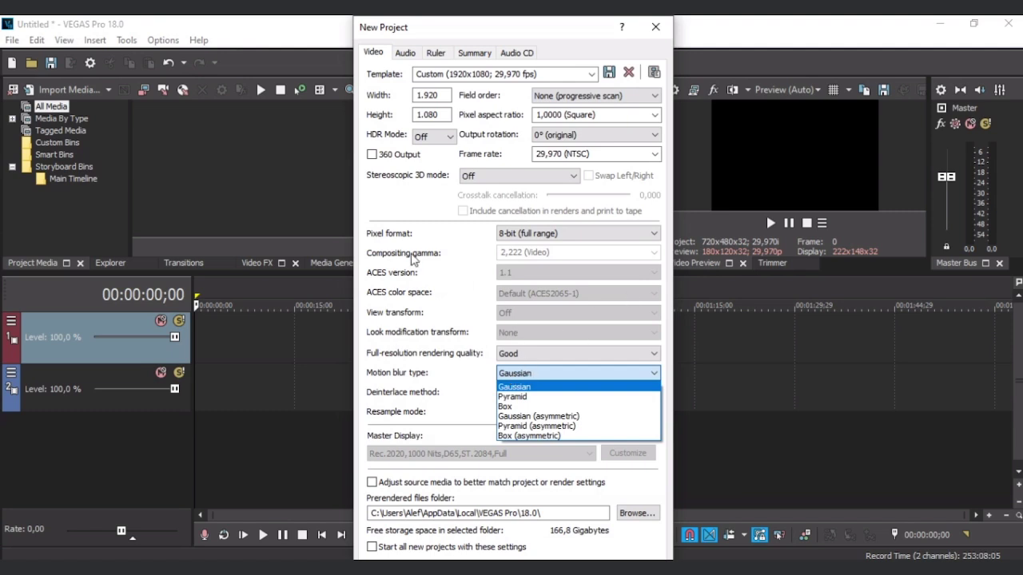
{"action": "left_click", "coordinate": [457, 236]}
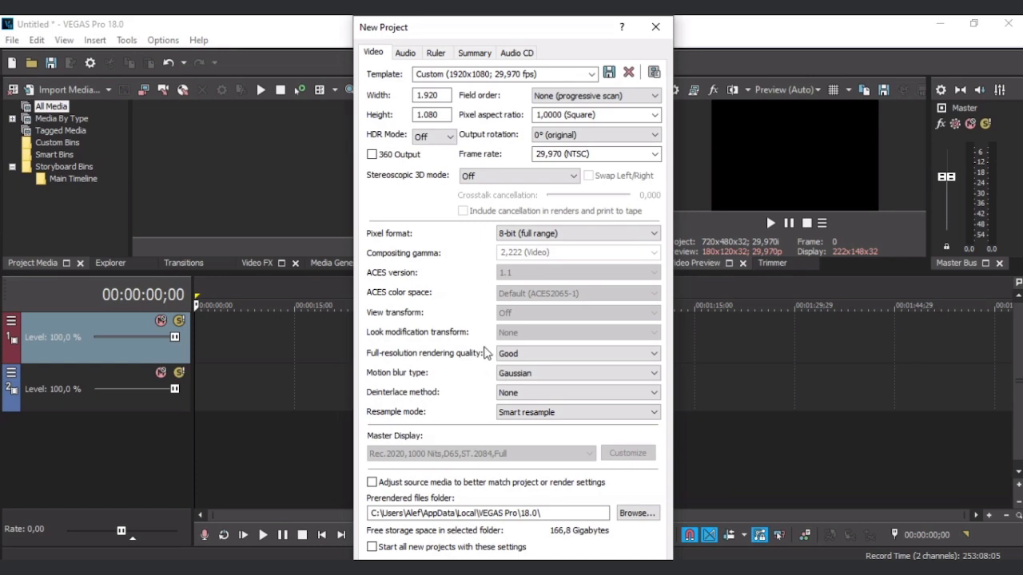
{"action": "left_click", "coordinate": [570, 375]}
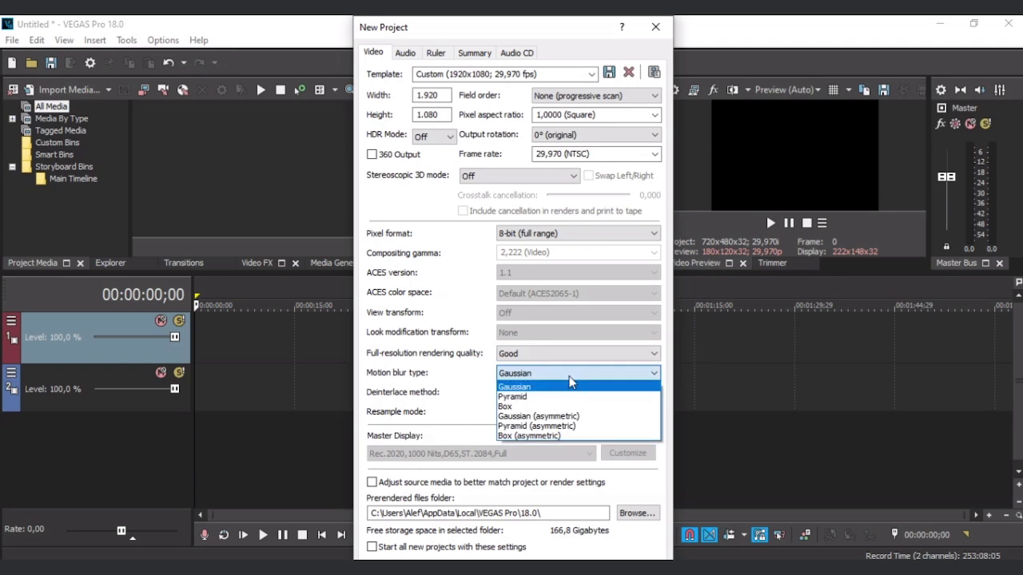
{"action": "left_click", "coordinate": [571, 382]}
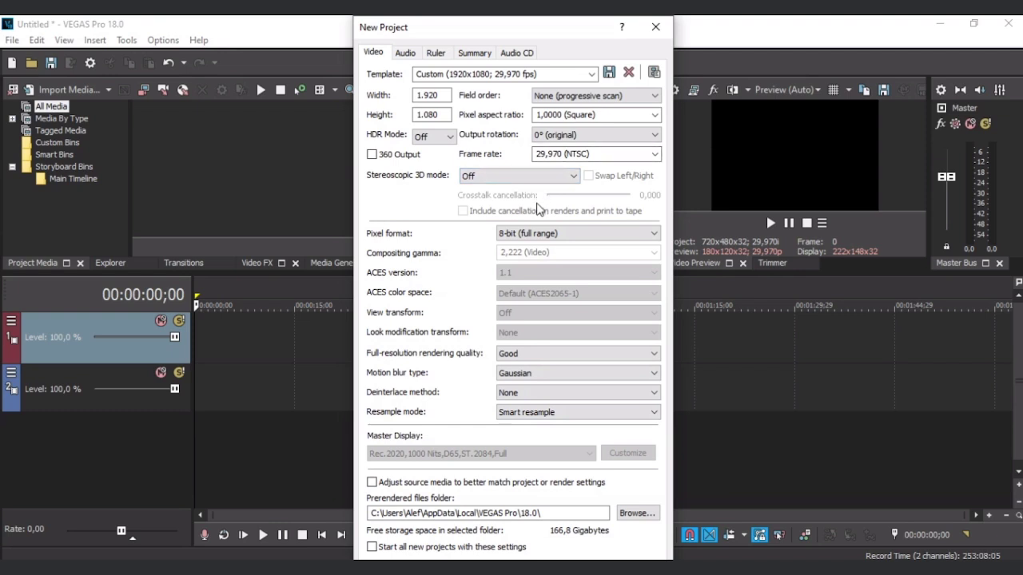
Step: Check the frame rate and resample mode options, and set the resample mode to Disable resample
{"action": "left_click", "coordinate": [596, 154]}
{"action": "left_click", "coordinate": [655, 154]}
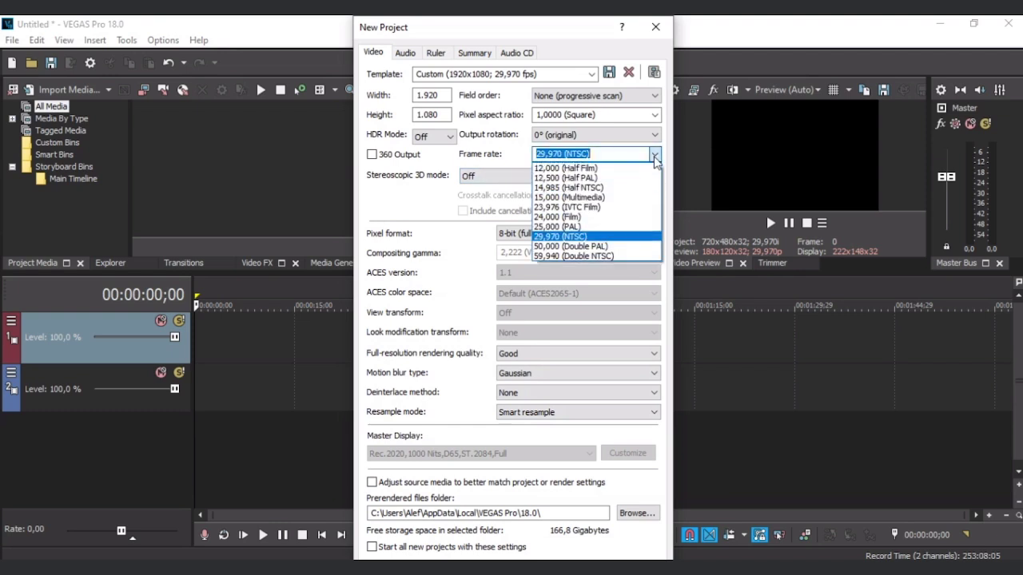
{"action": "left_click", "coordinate": [424, 204]}
{"action": "left_click", "coordinate": [537, 411]}
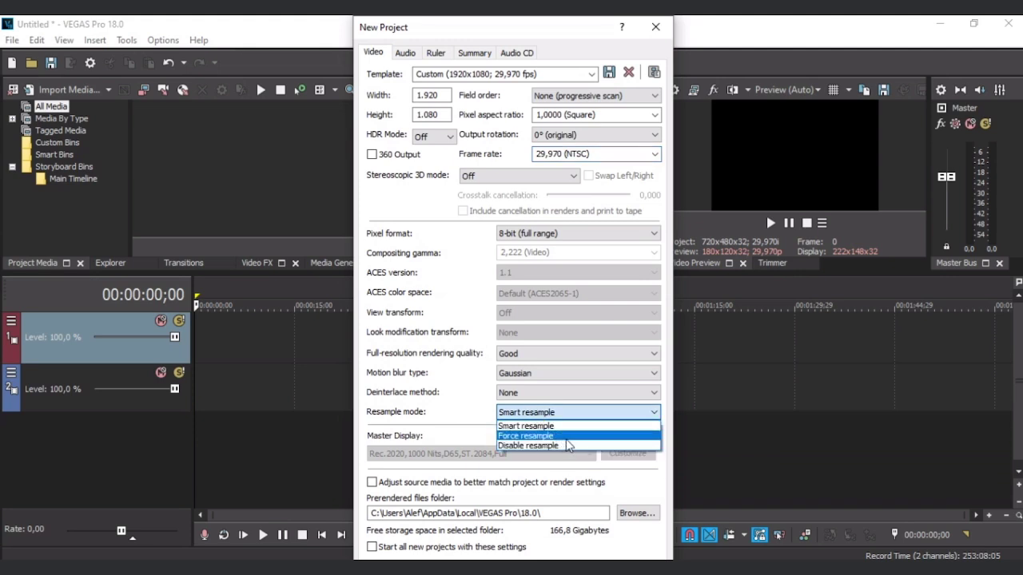
{"action": "left_click", "coordinate": [468, 394]}
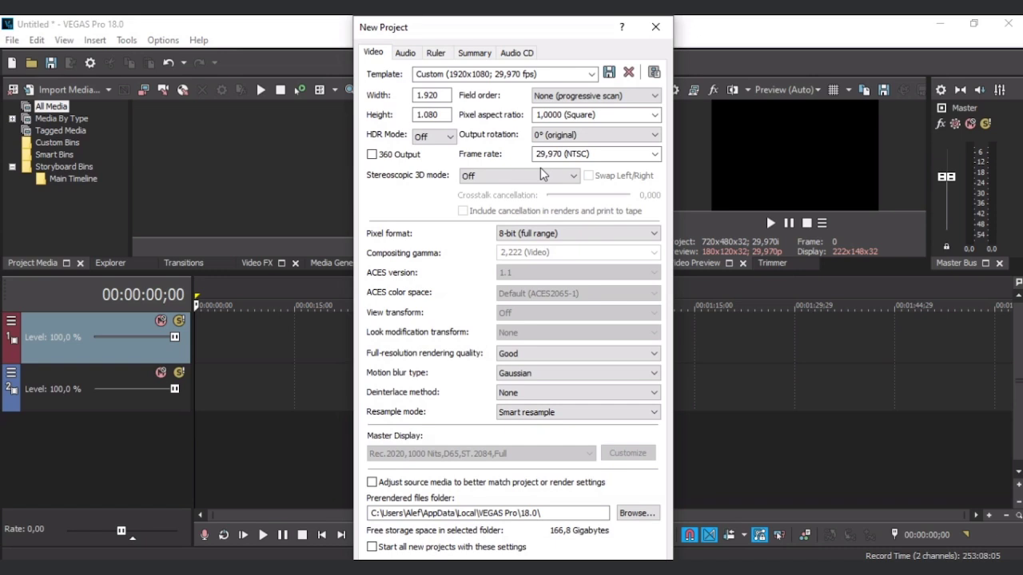
{"action": "left_click", "coordinate": [553, 413]}
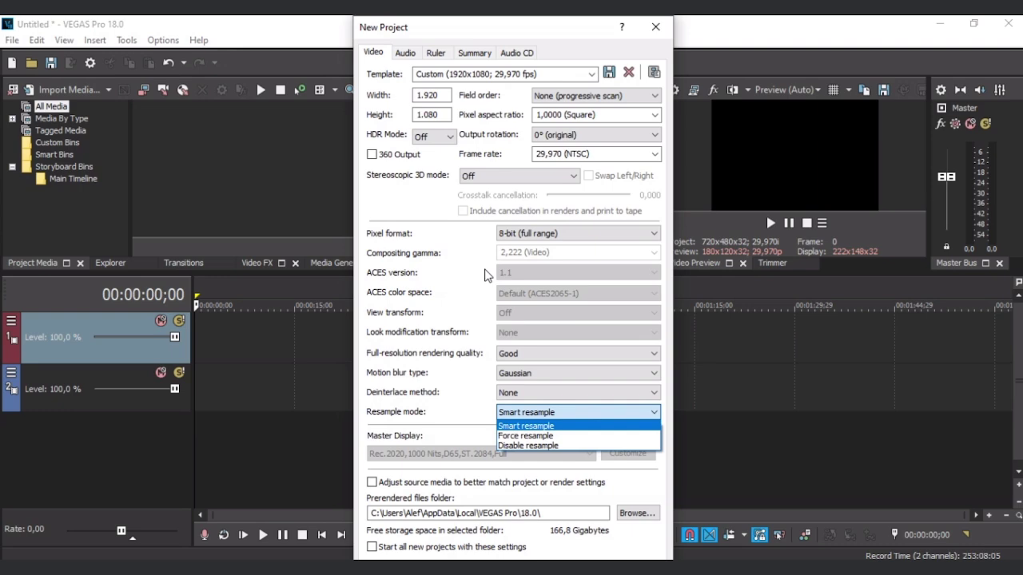
{"action": "left_click", "coordinate": [538, 445]}
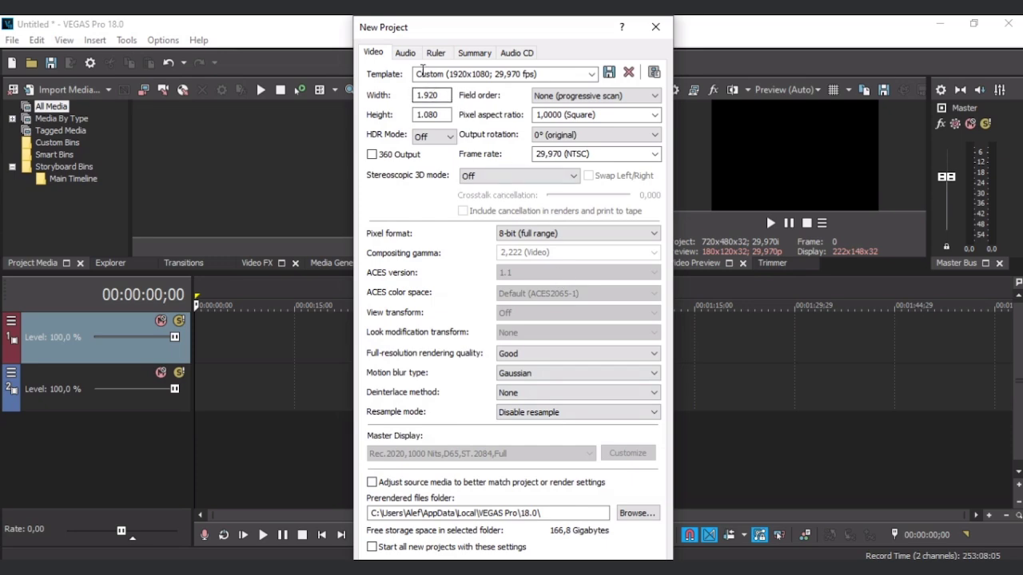
Step: Try the 5.1 Surround master bus mode in the audio settings, check the low-pass filter cutoff frequencies, and restore Stereo
{"action": "left_click", "coordinate": [405, 54]}
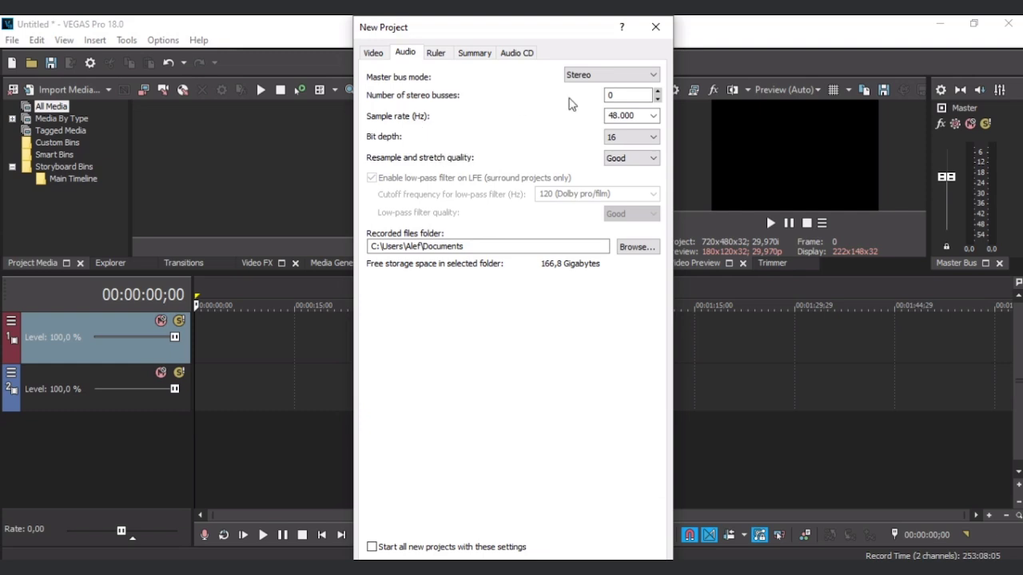
{"action": "left_click", "coordinate": [645, 74]}
{"action": "left_click", "coordinate": [615, 85]}
{"action": "left_click", "coordinate": [592, 75]}
{"action": "left_click", "coordinate": [589, 94]}
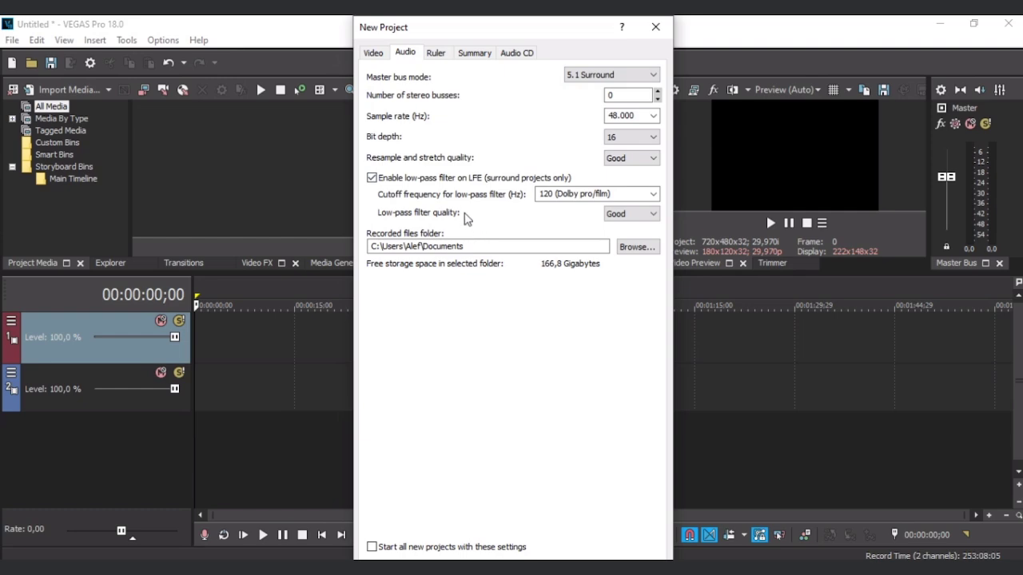
{"action": "left_click", "coordinate": [653, 194]}
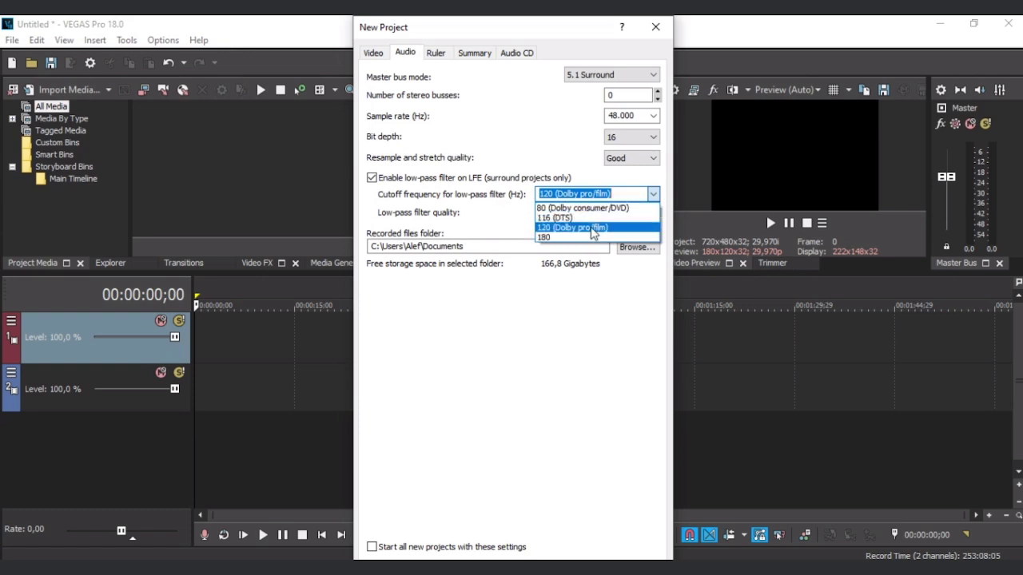
{"action": "left_click", "coordinate": [551, 134]}
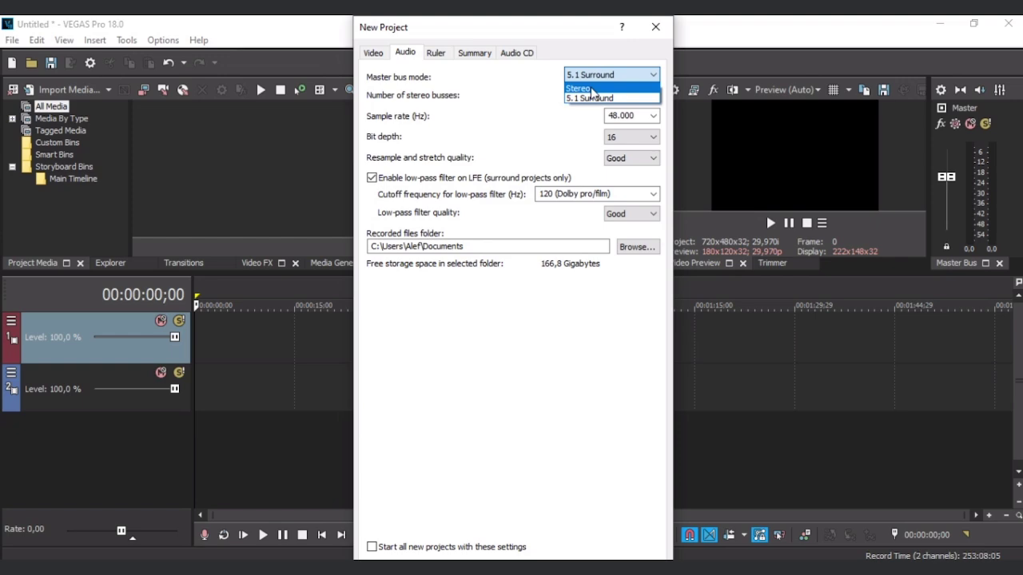
{"action": "left_click", "coordinate": [593, 85]}
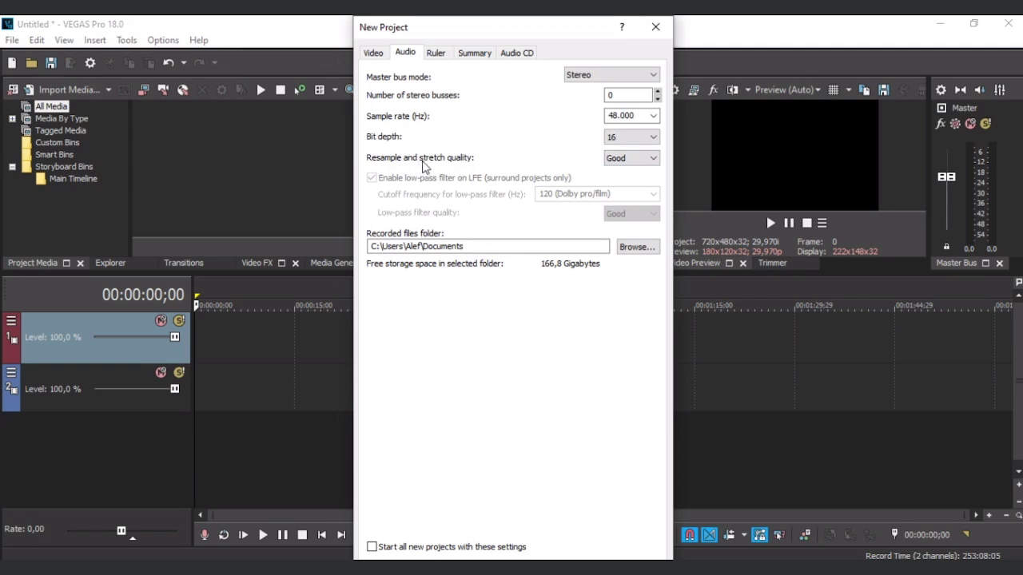
Step: Review the audio resample and stretch quality options, and the ruler time format and start time settings
{"action": "left_click", "coordinate": [655, 162]}
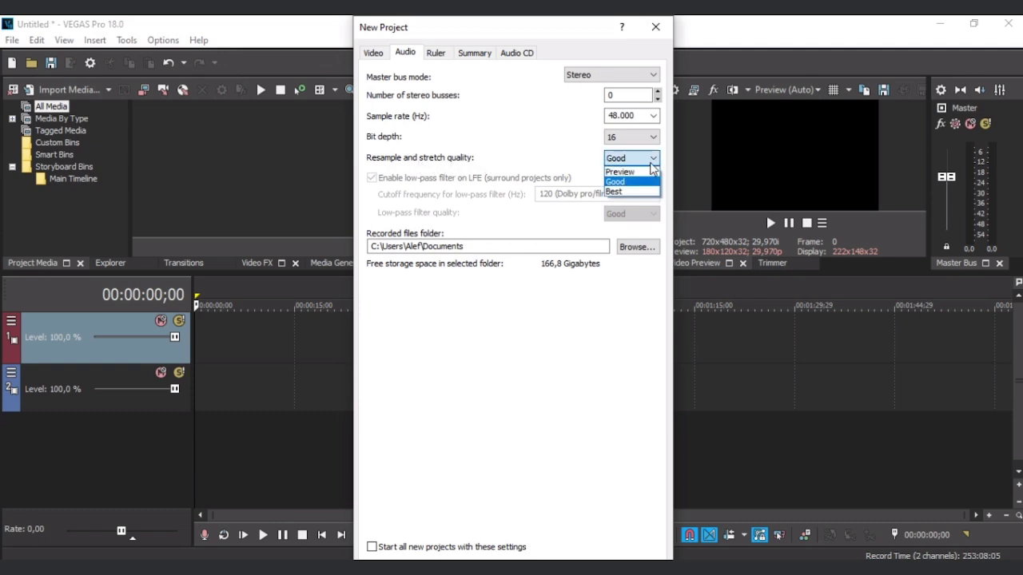
{"action": "left_click", "coordinate": [652, 163]}
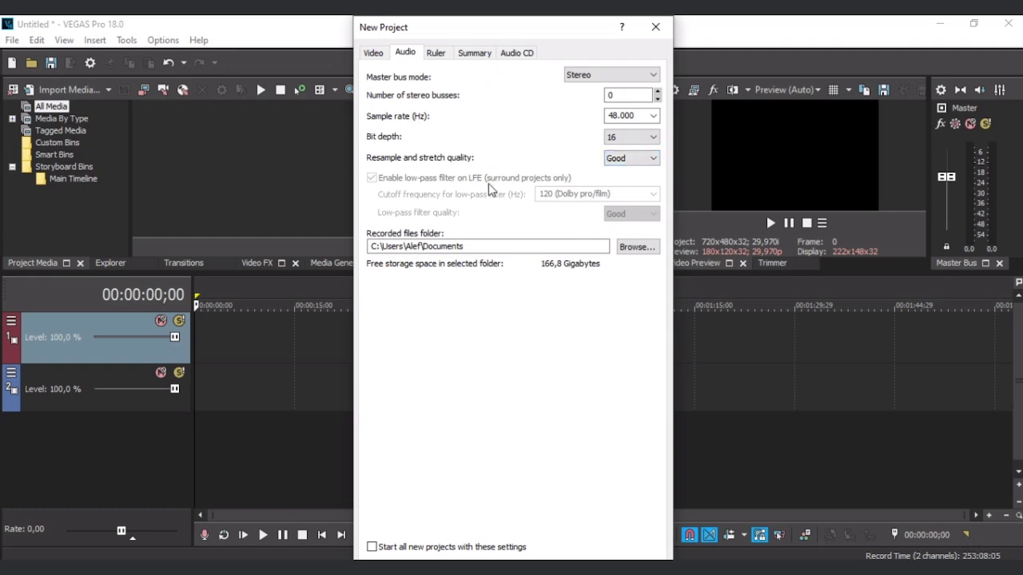
{"action": "left_click", "coordinate": [436, 54]}
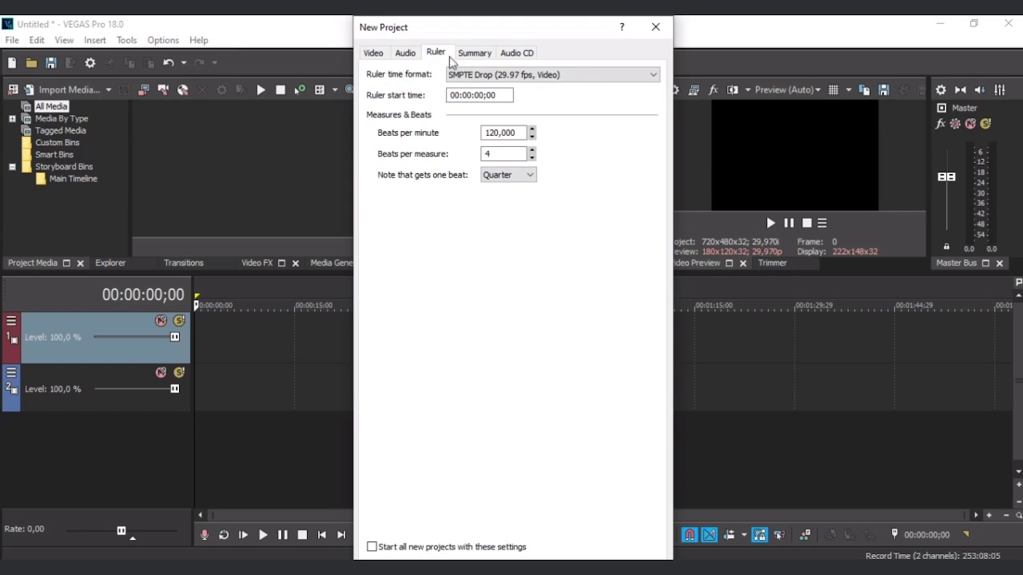
{"action": "left_click", "coordinate": [640, 75]}
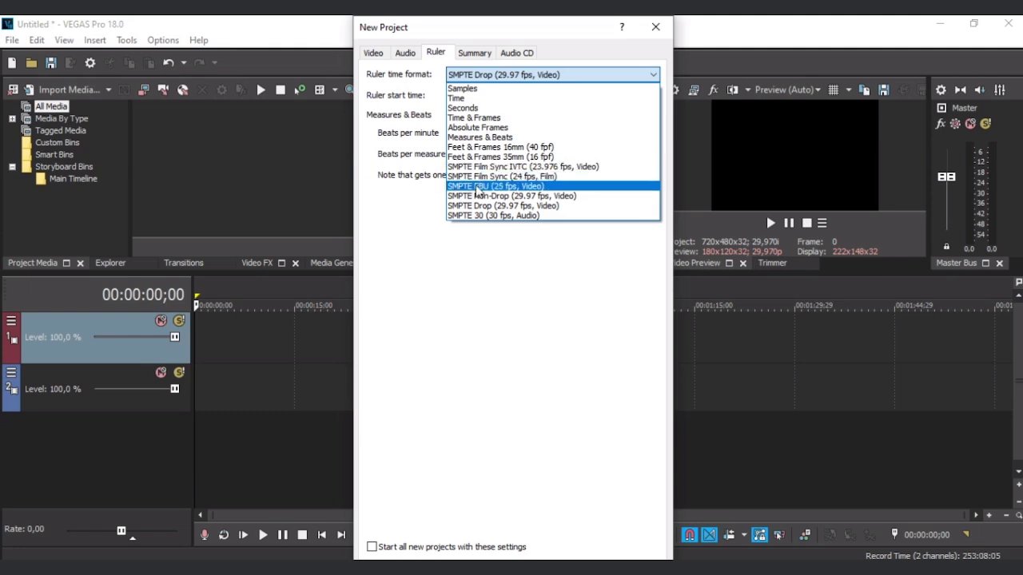
{"action": "left_click", "coordinate": [407, 207]}
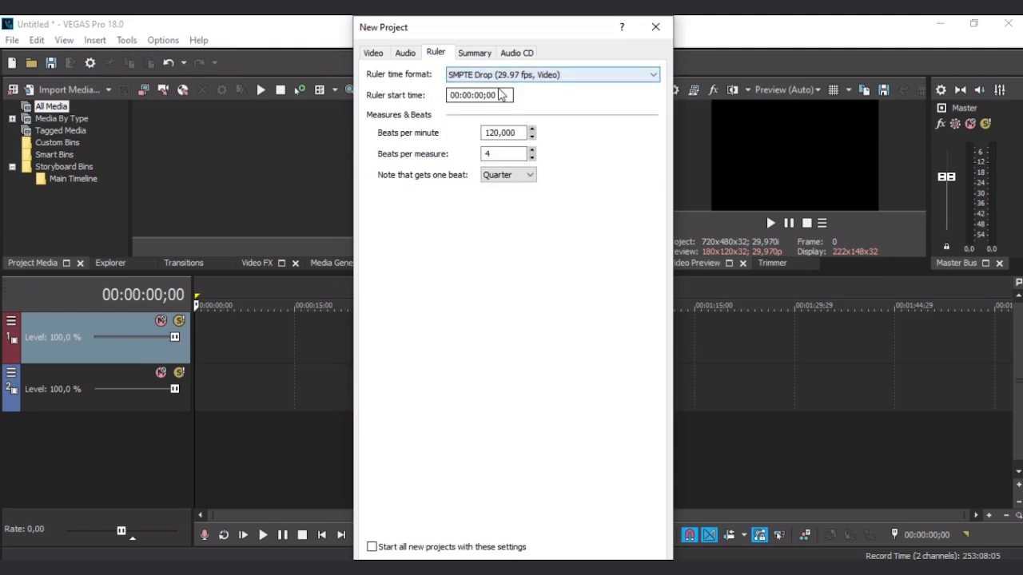
{"action": "left_click", "coordinate": [470, 94]}
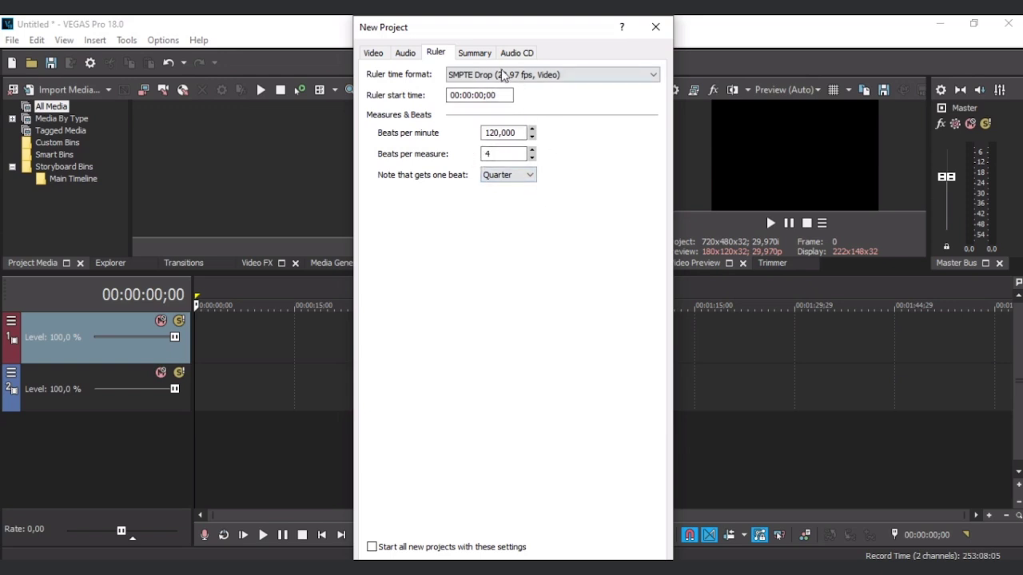
Step: View the project's summary fields and Audio CD settings
{"action": "left_click", "coordinate": [474, 58]}
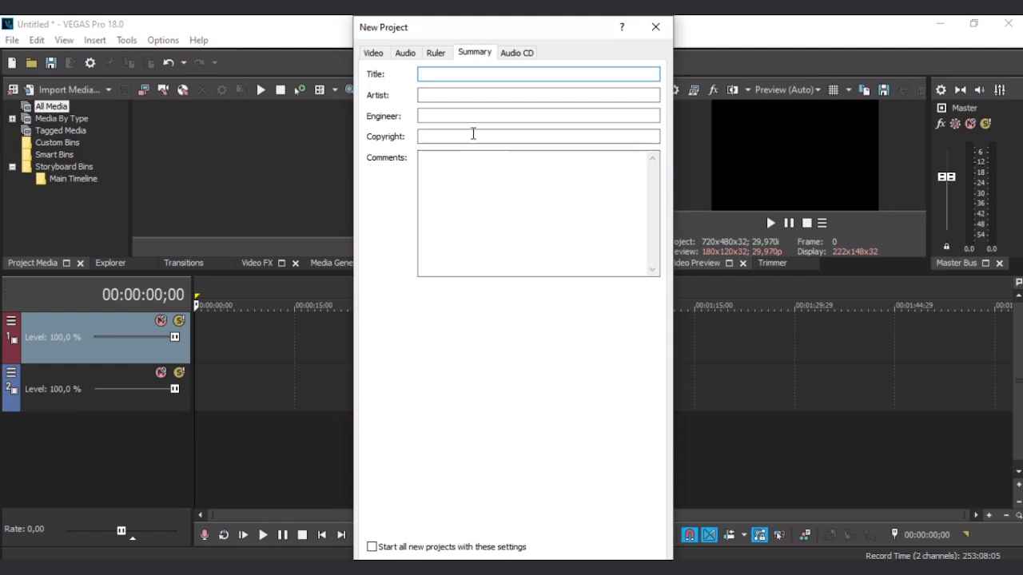
{"action": "left_click", "coordinate": [512, 56]}
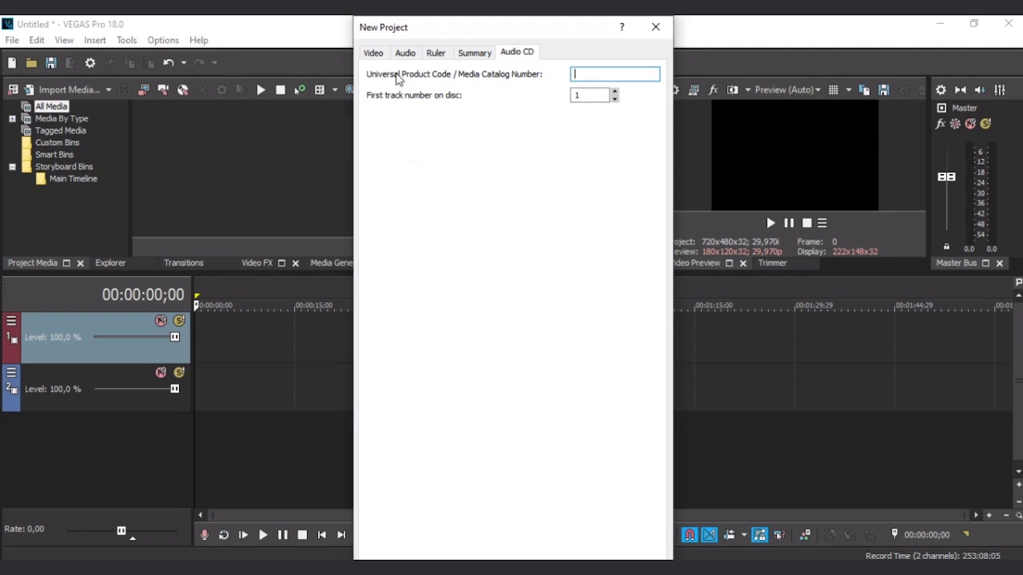
Step: Return to the video settings and switch the option to start all new projects with these settings on and off again
{"action": "left_click", "coordinate": [376, 54]}
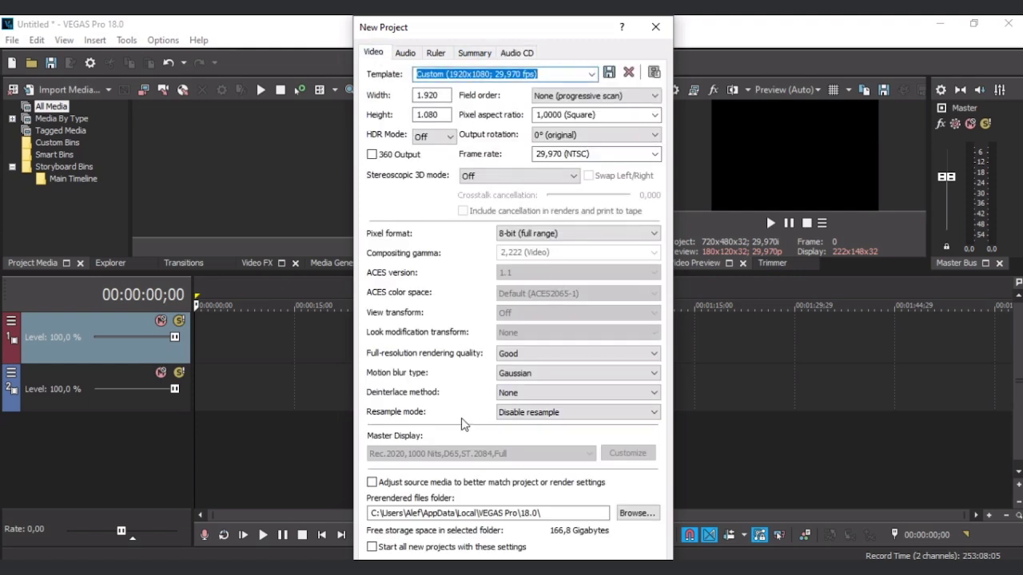
{"action": "left_click", "coordinate": [372, 548]}
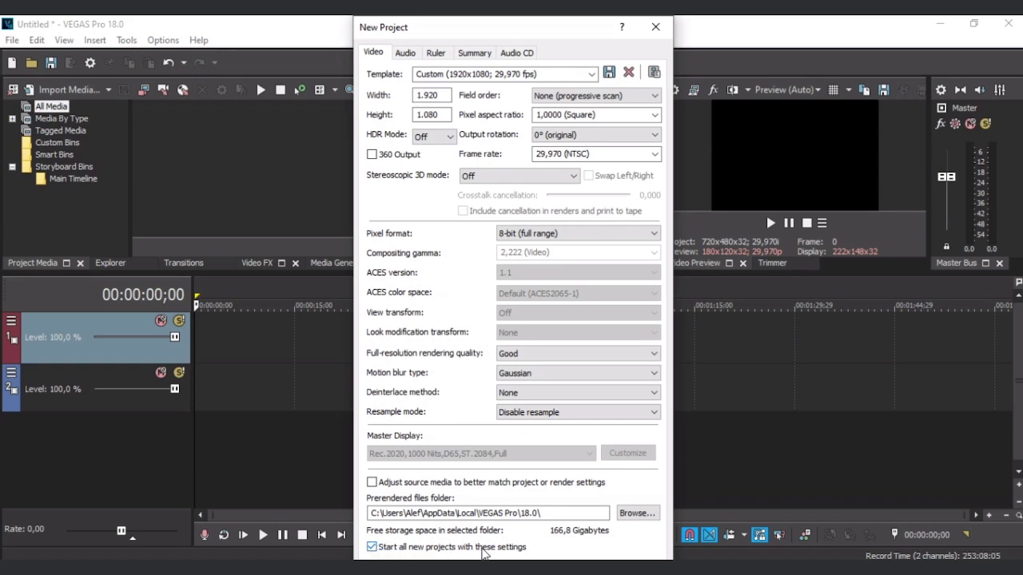
{"action": "left_click", "coordinate": [372, 548]}
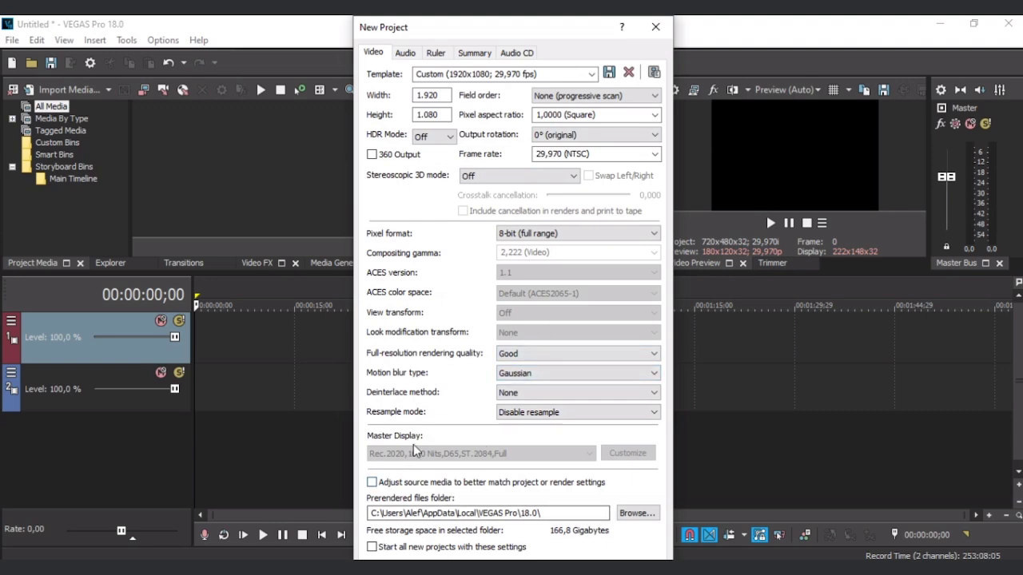
Step: Create the project with the configured settings and review the supported file types for opening files from the desktop folder (Área de Trabalho)
{"action": "key", "text": "Return"}
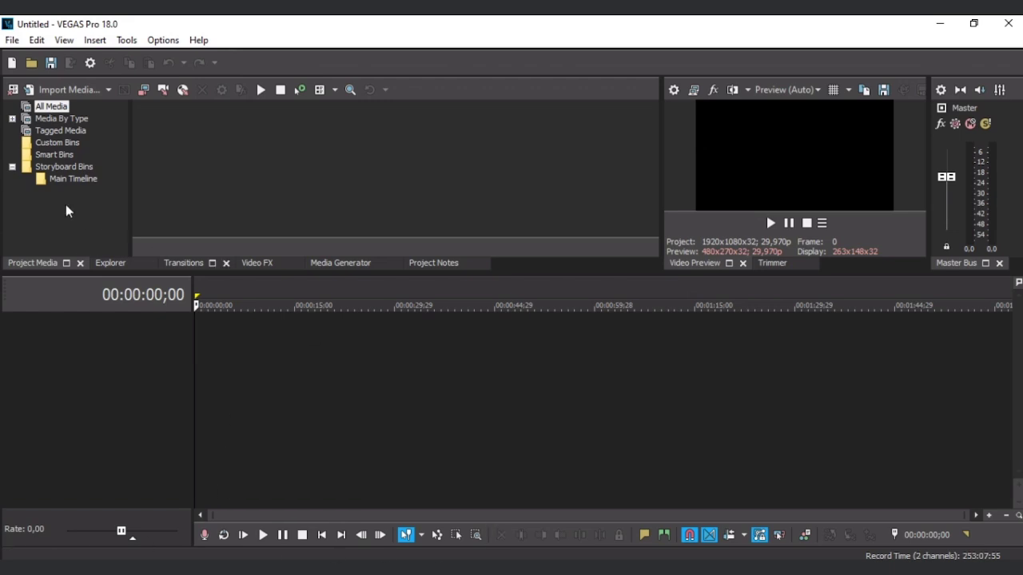
{"action": "left_click", "coordinate": [29, 64]}
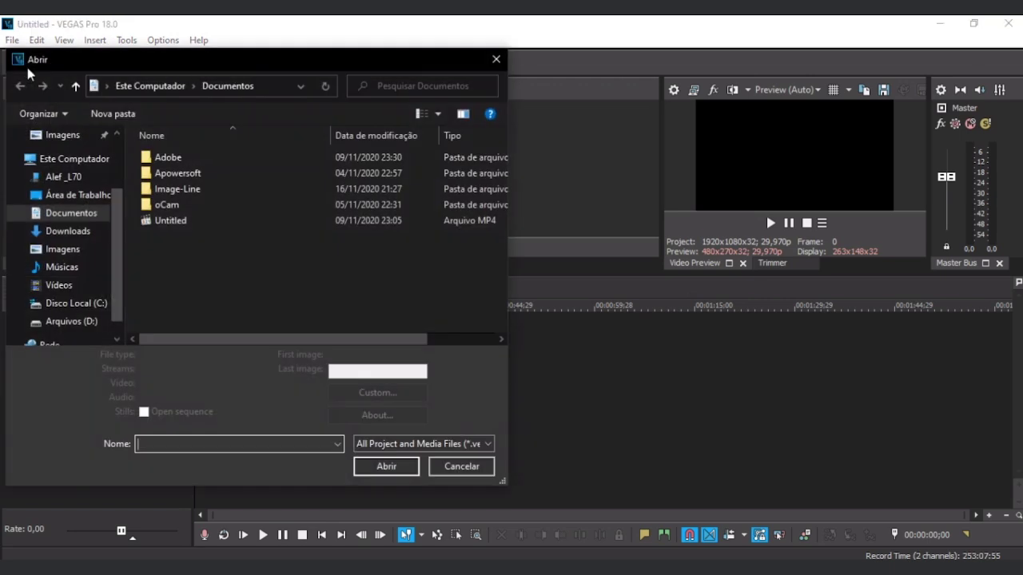
{"action": "left_click", "coordinate": [78, 195]}
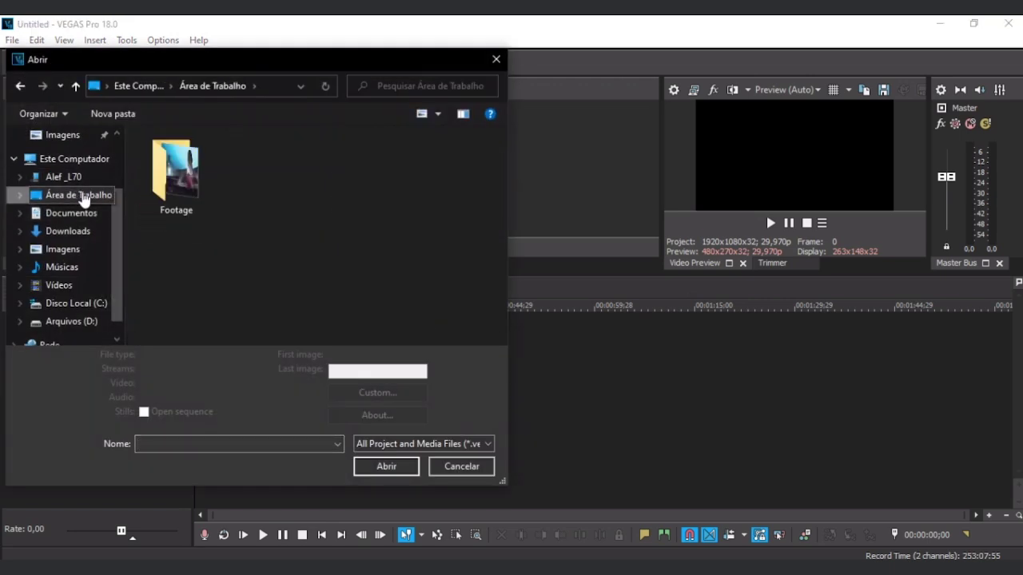
{"action": "left_click", "coordinate": [472, 445]}
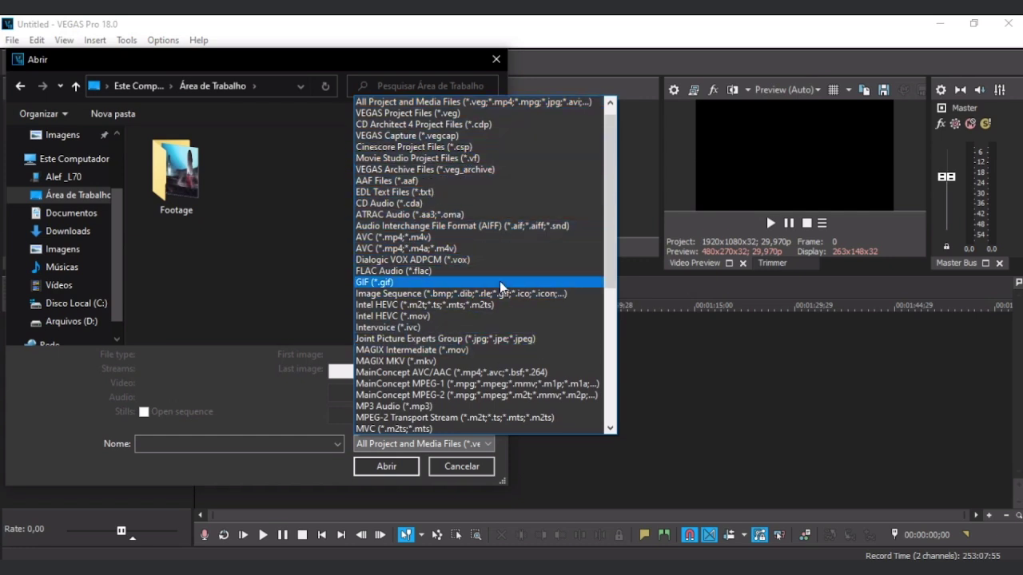
{"action": "scroll", "coordinate": [503, 286], "scroll_direction": "down", "scroll_amount": 5}
Step: Open the wallhaven-mdzdok image from the Footage folder and delete its event from the timeline, keeping it in the project media
{"action": "left_click", "coordinate": [188, 184]}
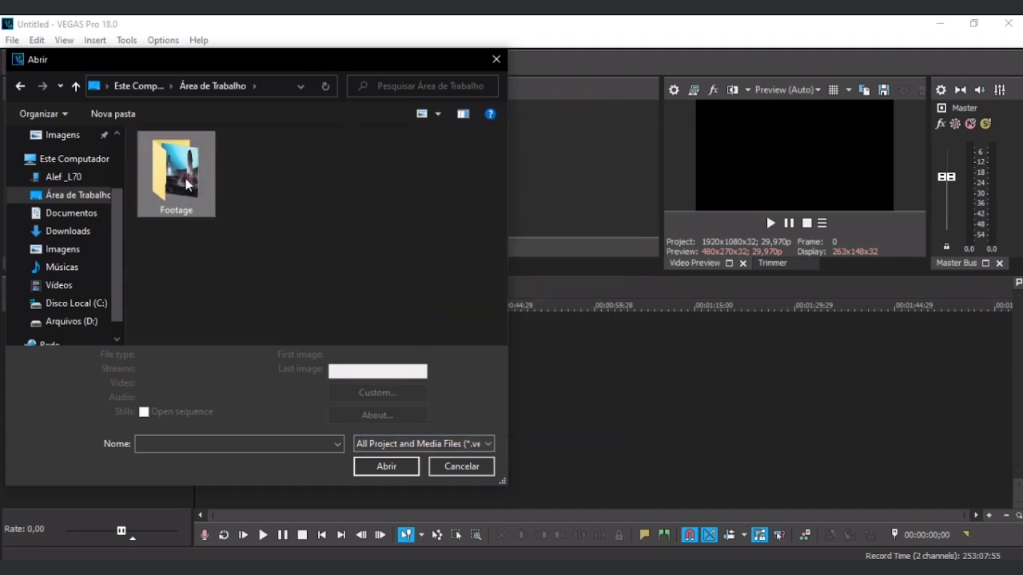
{"action": "double_click", "coordinate": [187, 183]}
{"action": "left_click", "coordinate": [461, 206]}
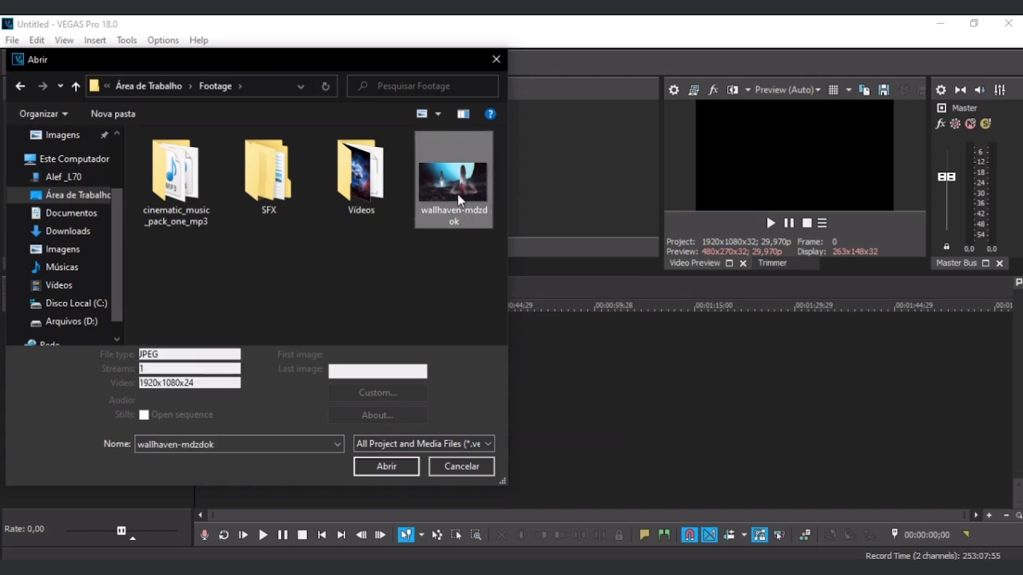
{"action": "left_click", "coordinate": [372, 471]}
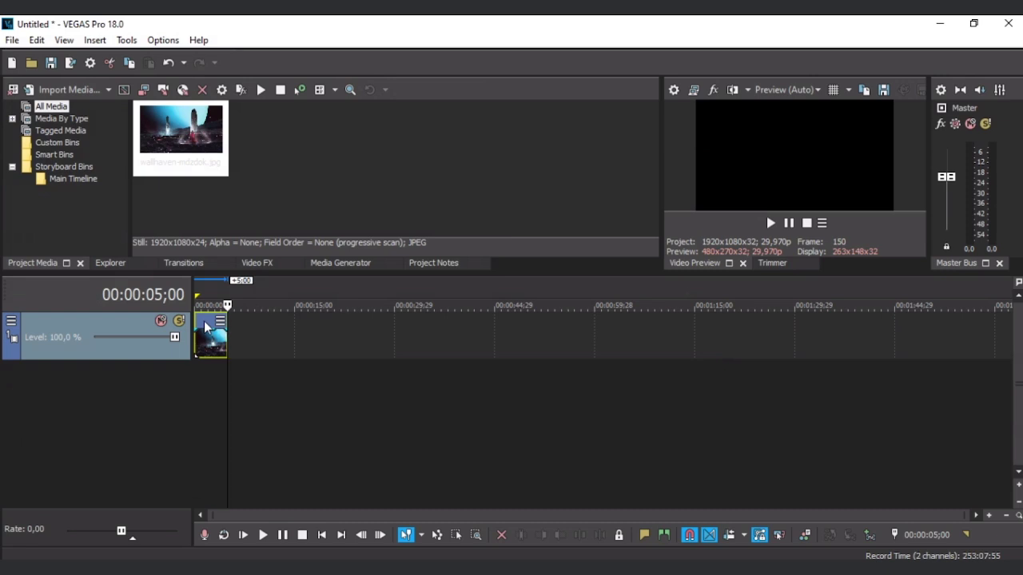
{"action": "key", "text": "Delete"}
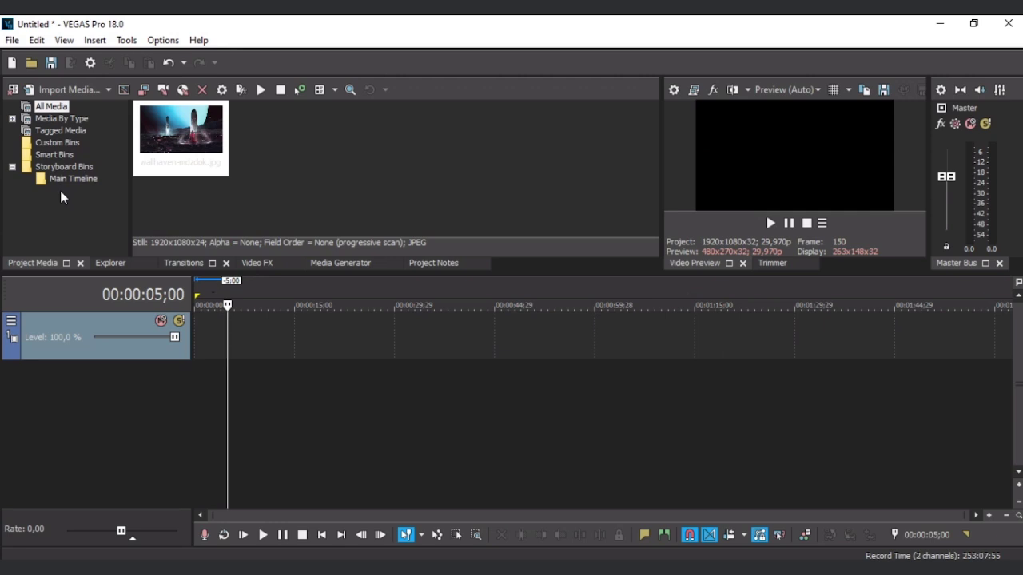
Step: Import the Alone - 46637, Beachfront B-Roll Power Lines and Beauty Of Nature Time Lapse videos from Footage's Vídeos folder into the project media
{"action": "left_click", "coordinate": [76, 90]}
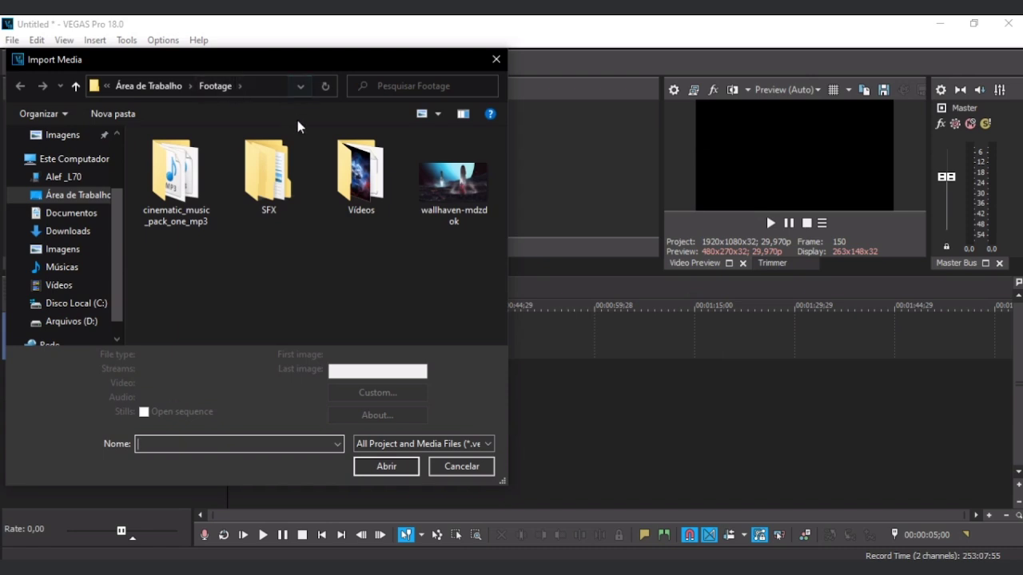
{"action": "double_click", "coordinate": [362, 210]}
{"action": "left_click", "coordinate": [188, 198]}
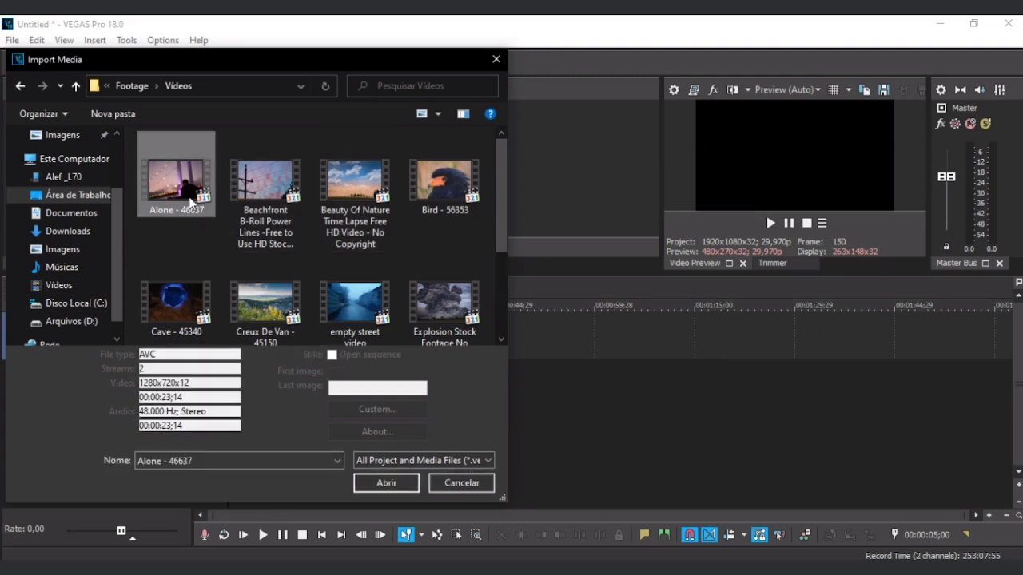
{"action": "left_click", "coordinate": [373, 186], "text": "shift"}
{"action": "left_click", "coordinate": [389, 483]}
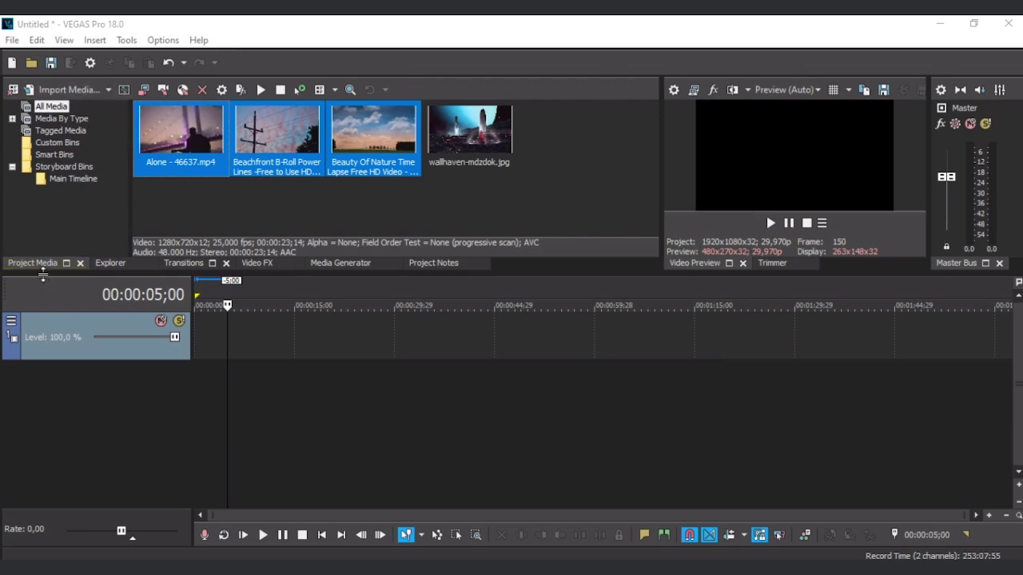
{"action": "left_click", "coordinate": [277, 207]}
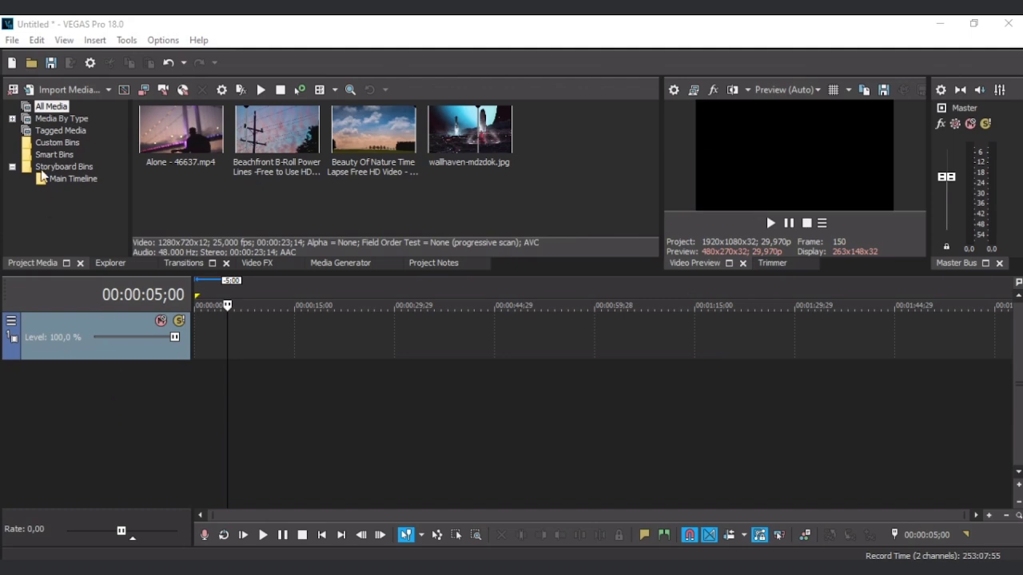
Step: Start another media import, select the Alone - 46637 video to inspect its properties, and review the list of importable file formats
{"action": "left_click", "coordinate": [71, 89]}
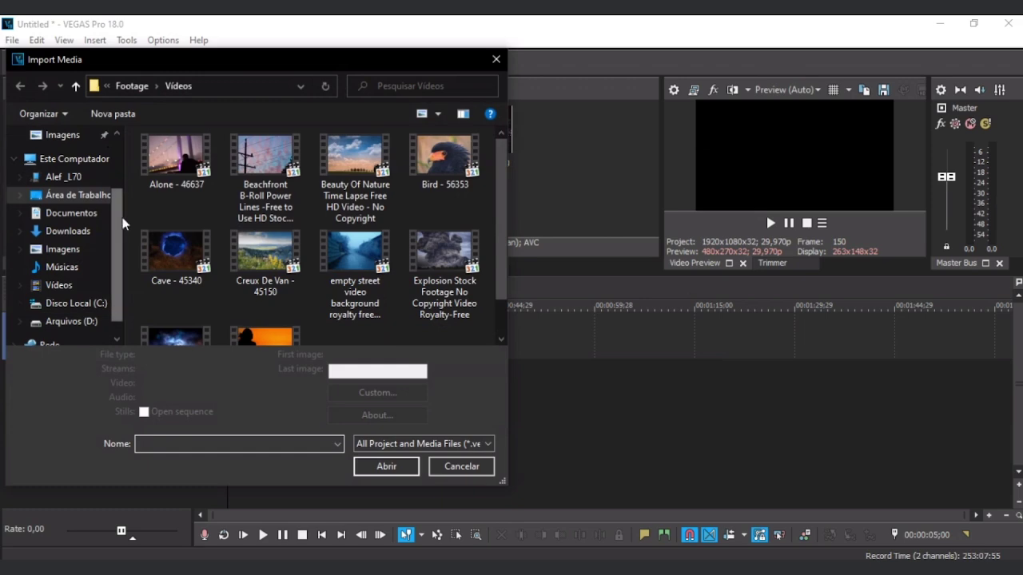
{"action": "left_click", "coordinate": [183, 160]}
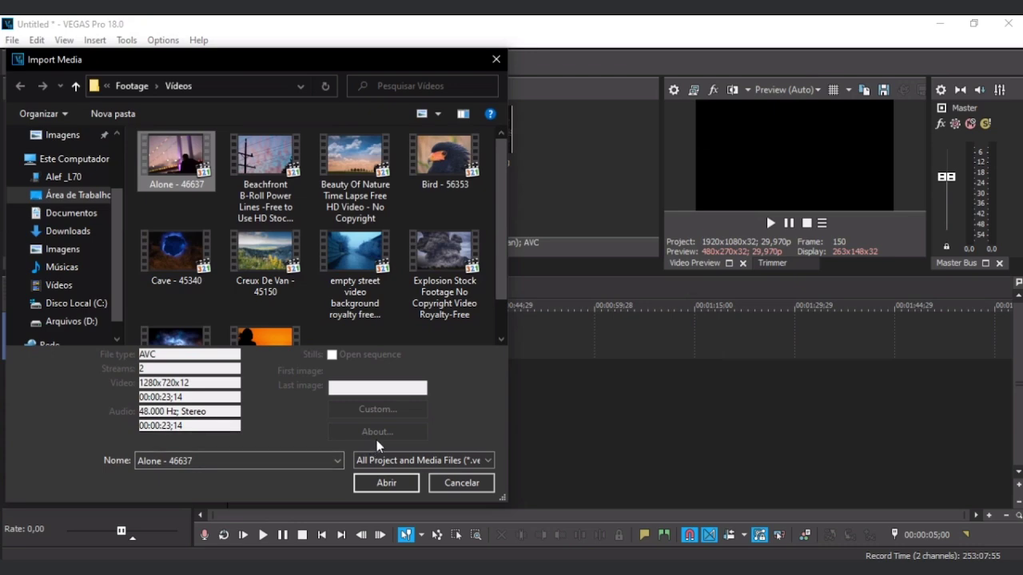
{"action": "left_click", "coordinate": [417, 461]}
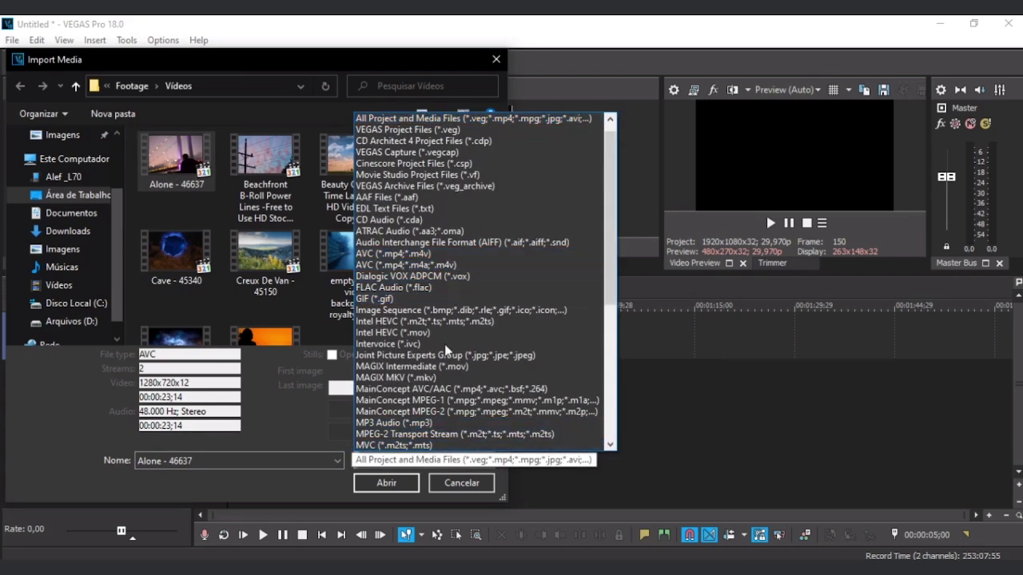
{"action": "scroll", "coordinate": [448, 192], "scroll_direction": "down", "scroll_amount": 8}
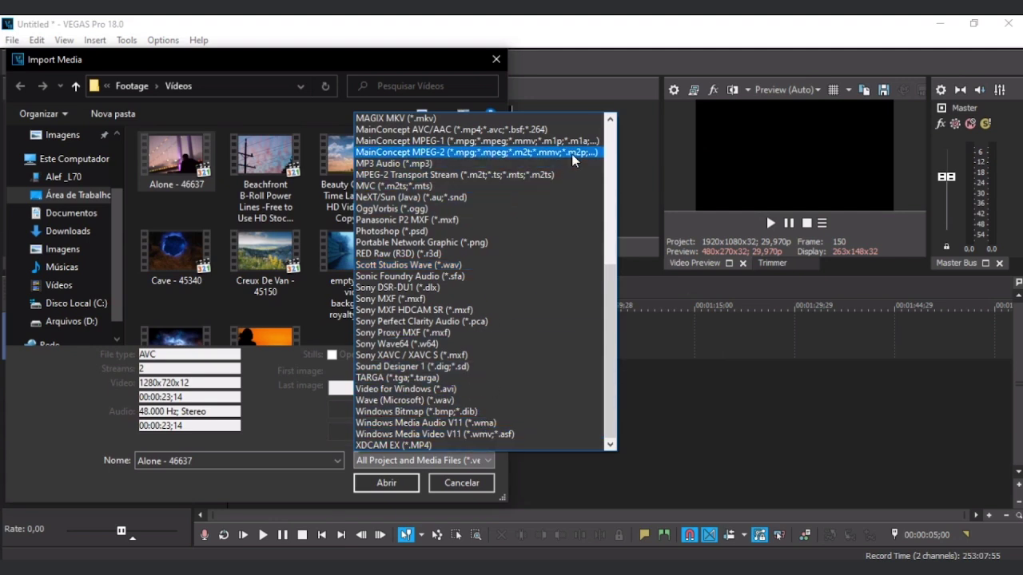
{"action": "left_click", "coordinate": [345, 60]}
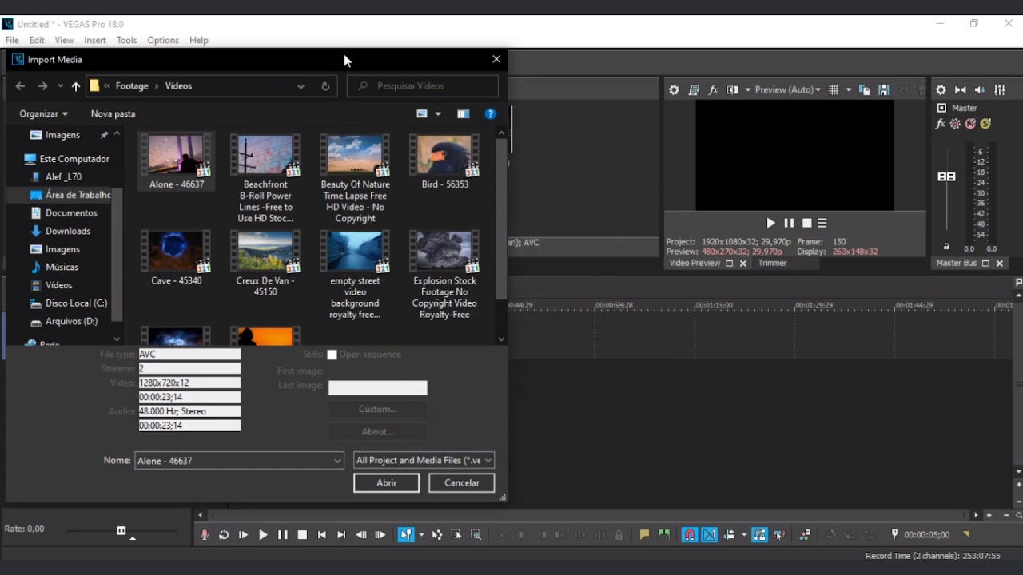
Step: Import the empty street background video from the Vídeos folder into the project media
{"action": "left_click", "coordinate": [357, 282]}
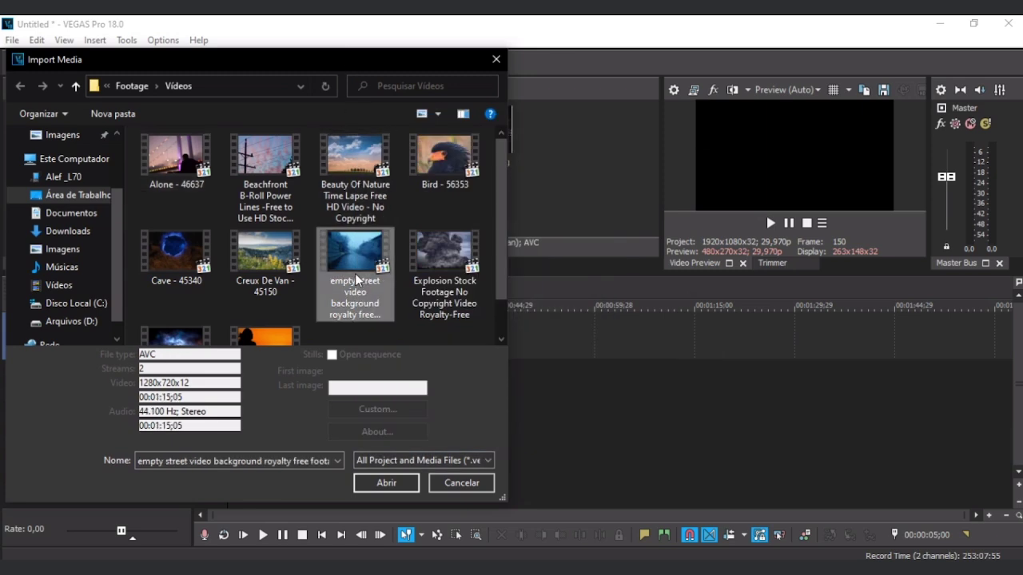
{"action": "left_click", "coordinate": [382, 484]}
{"action": "left_click", "coordinate": [387, 484]}
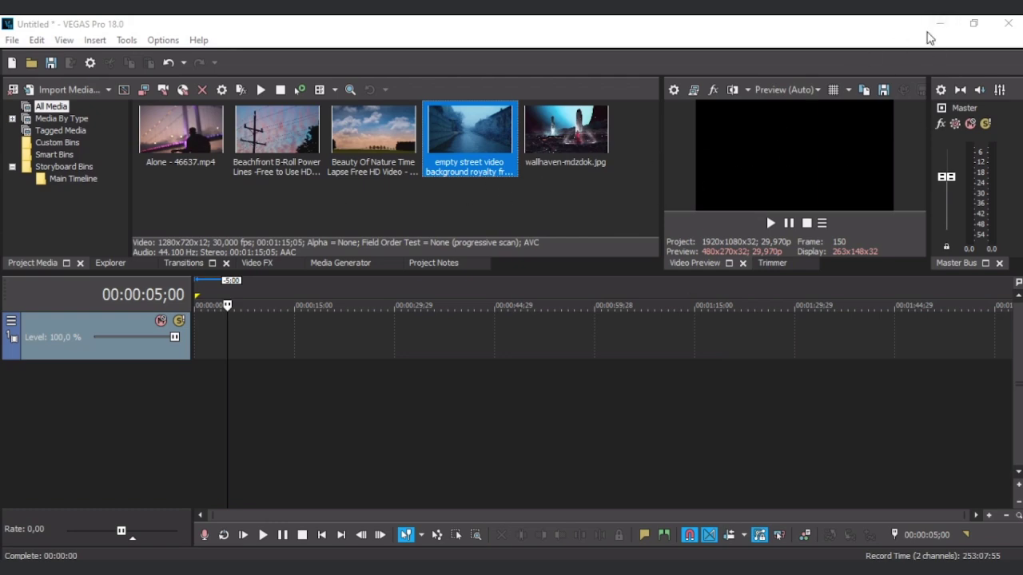
Step: Add the A Hero Has Fallen MP3 from the Footage folder's cinematic_music_pack_one_mp3 subfolder at the timeline start, below the video track
{"action": "left_click", "coordinate": [941, 23]}
{"action": "double_click", "coordinate": [26, 114]}
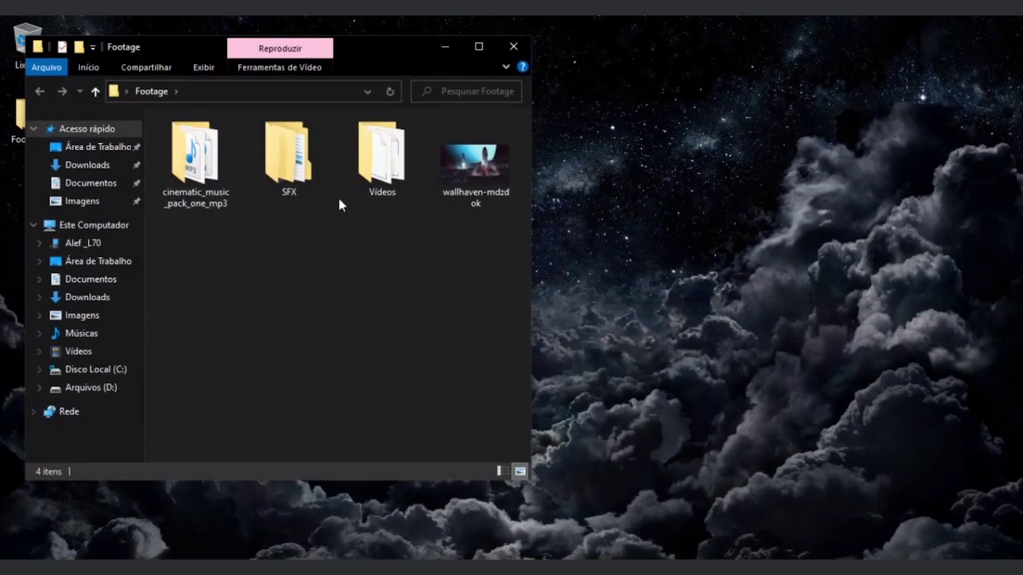
{"action": "double_click", "coordinate": [191, 184]}
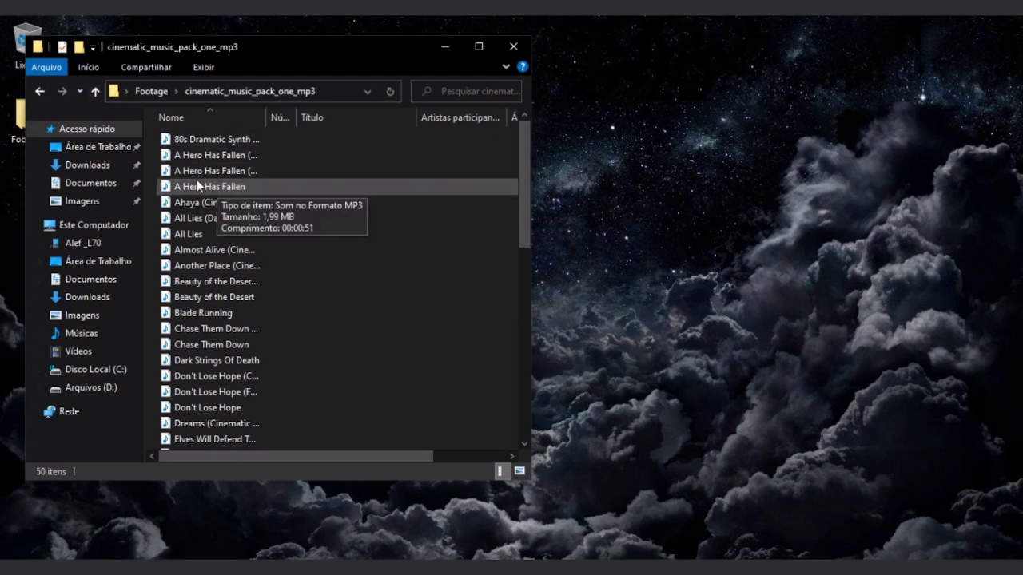
{"action": "left_click_drag", "start_coordinate": [192, 188], "coordinate": [202, 371]}
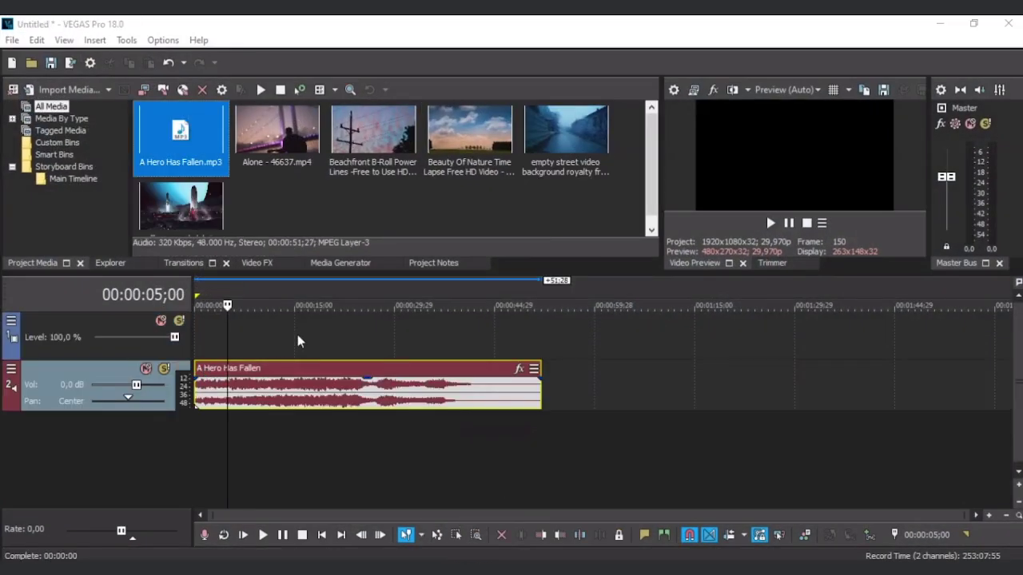
{"action": "left_click", "coordinate": [296, 293]}
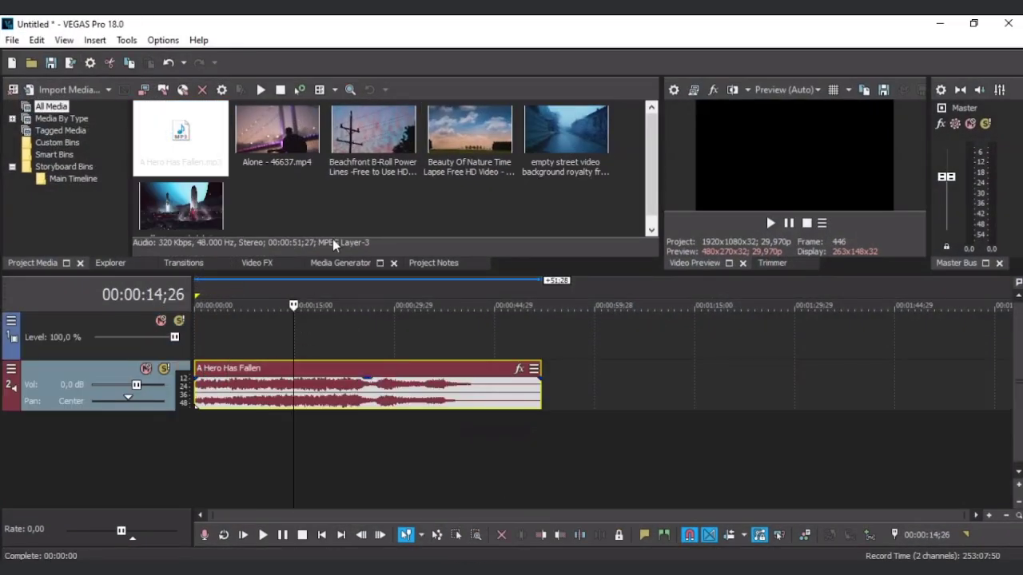
{"action": "left_click", "coordinate": [269, 207]}
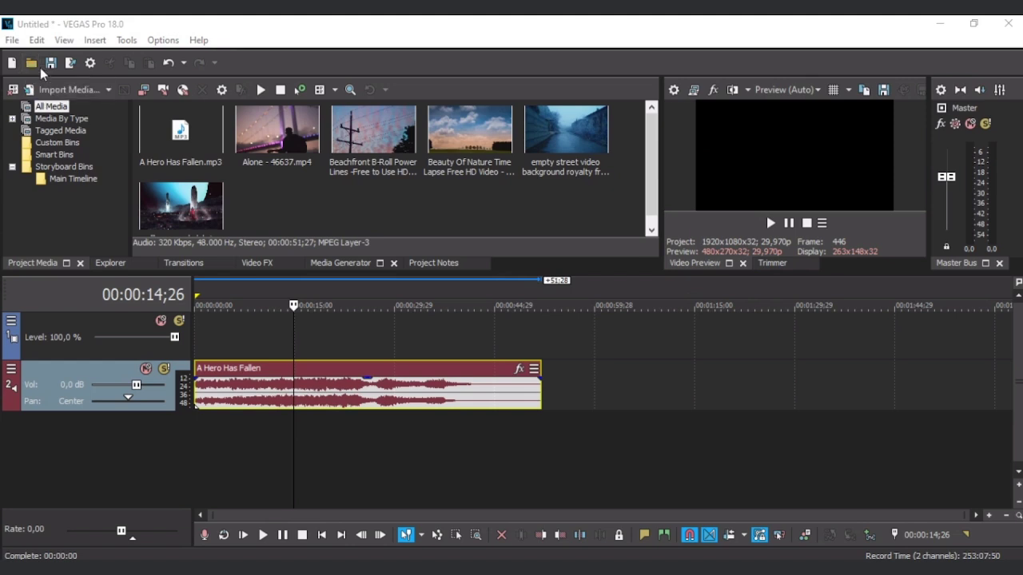
{"action": "left_click", "coordinate": [10, 41]}
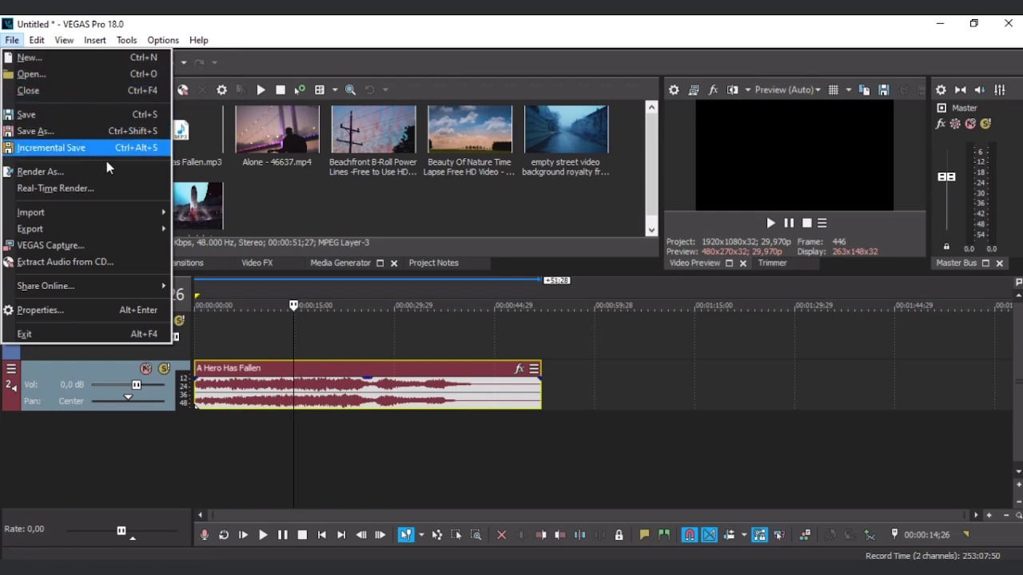
{"action": "mouse_move", "coordinate": [120, 216]}
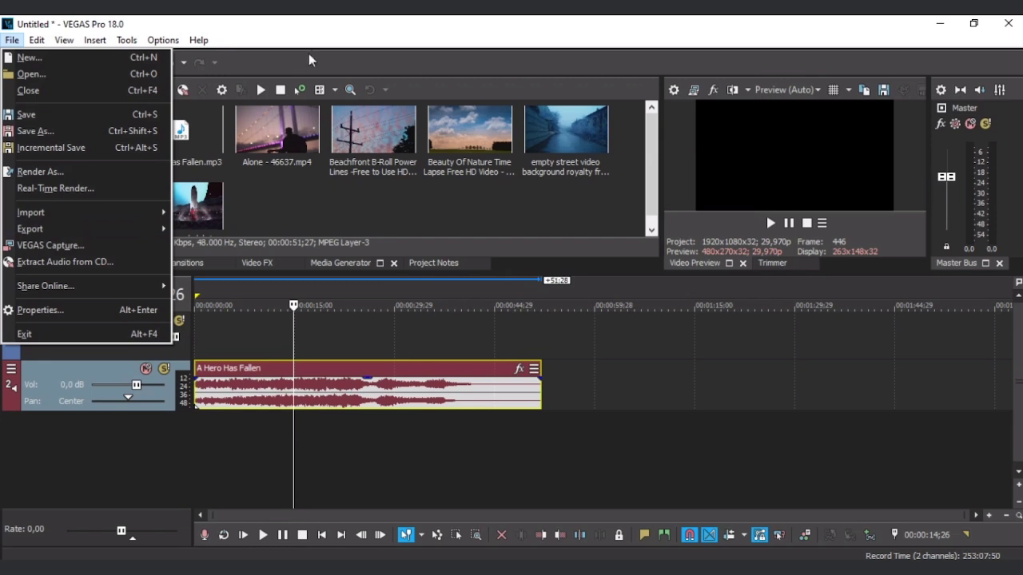
{"action": "left_click", "coordinate": [341, 43]}
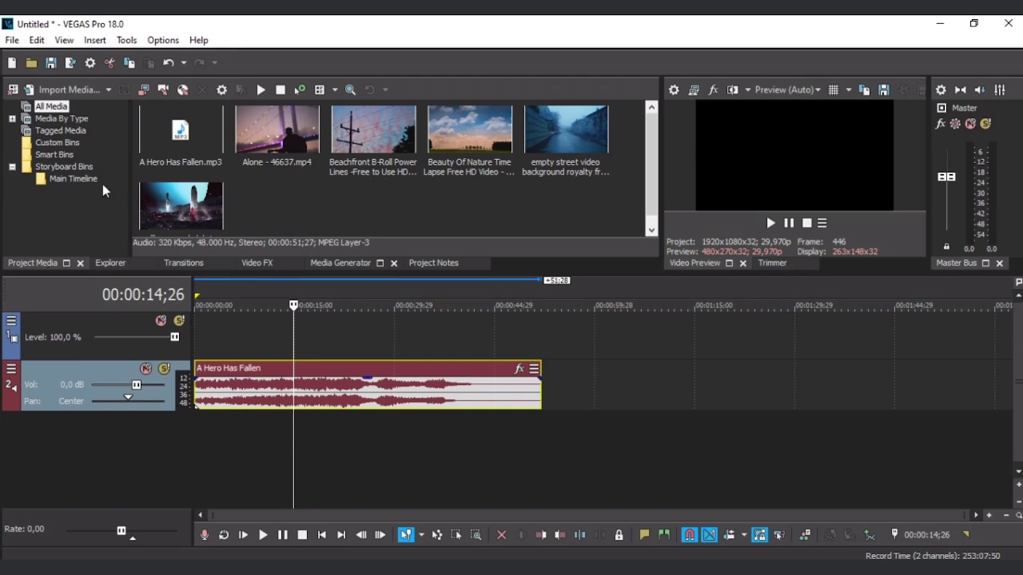
Step: Place the Beachfront power lines clip at the timeline start, matching the project settings to it, and move the music to its own track below
{"action": "left_click_drag", "start_coordinate": [375, 138], "coordinate": [199, 336]}
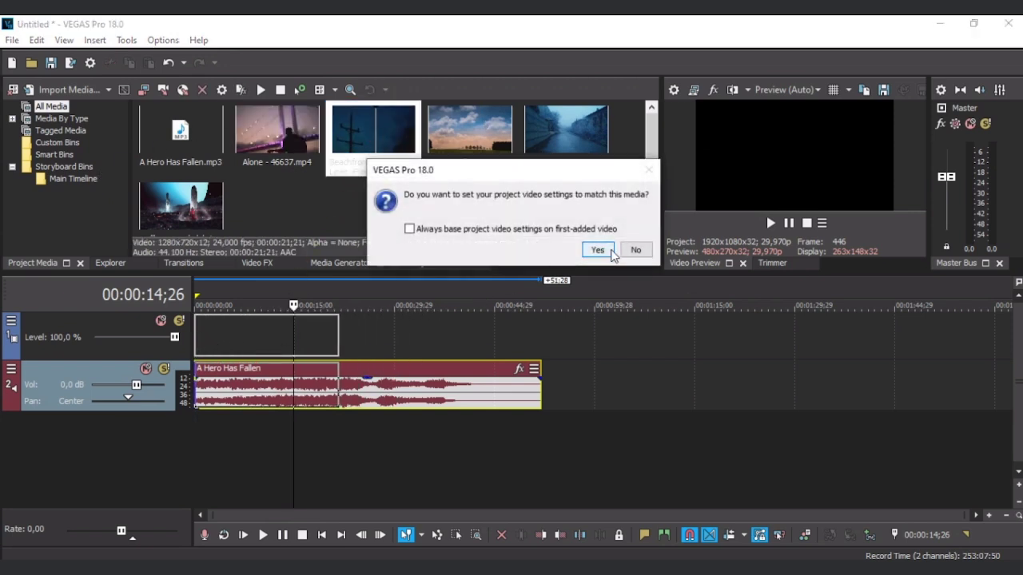
{"action": "left_click", "coordinate": [601, 250]}
{"action": "left_click_drag", "start_coordinate": [421, 370], "coordinate": [404, 451]}
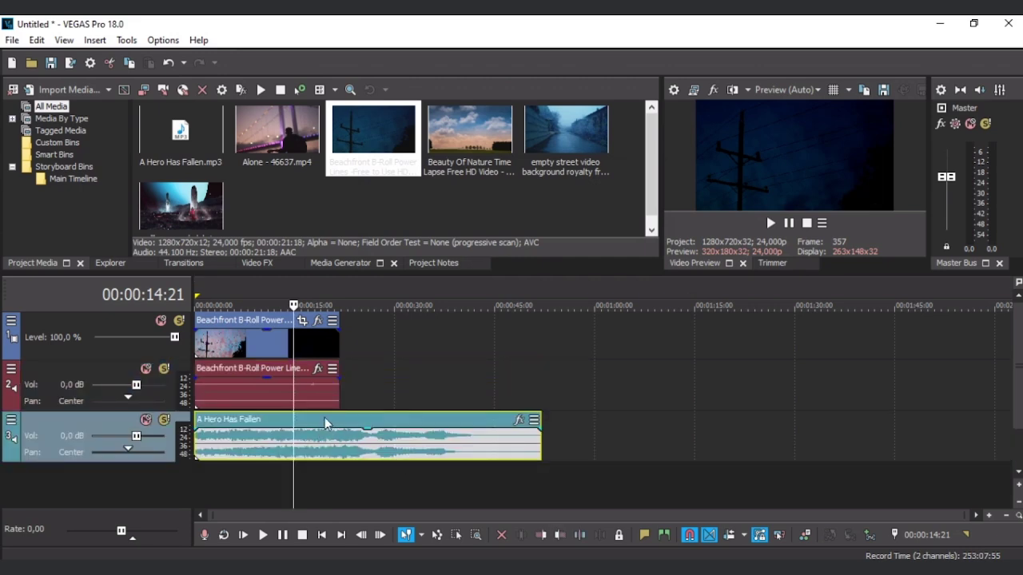
{"action": "left_click", "coordinate": [264, 286]}
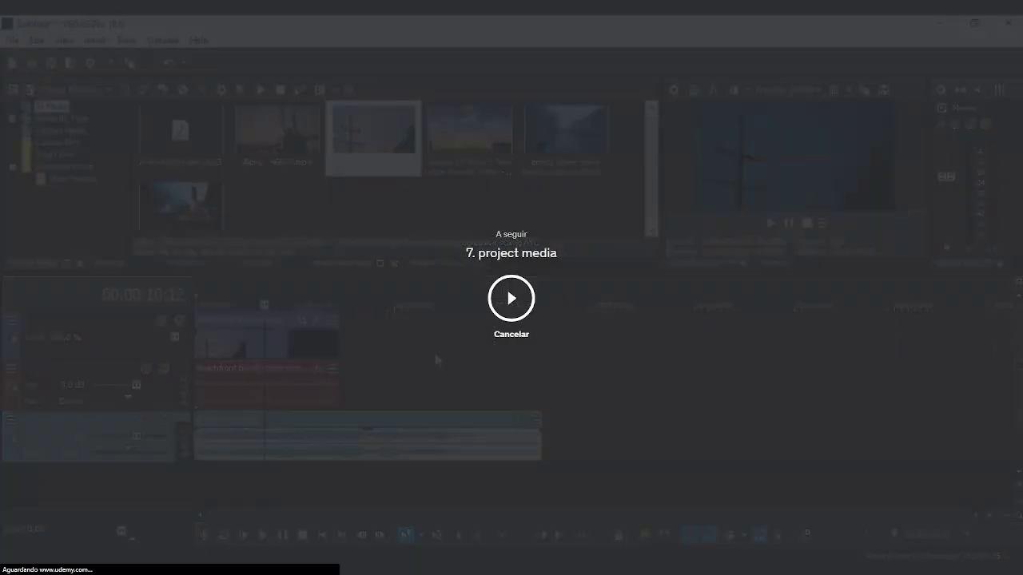
{"action": "left_click", "coordinate": [512, 334]}
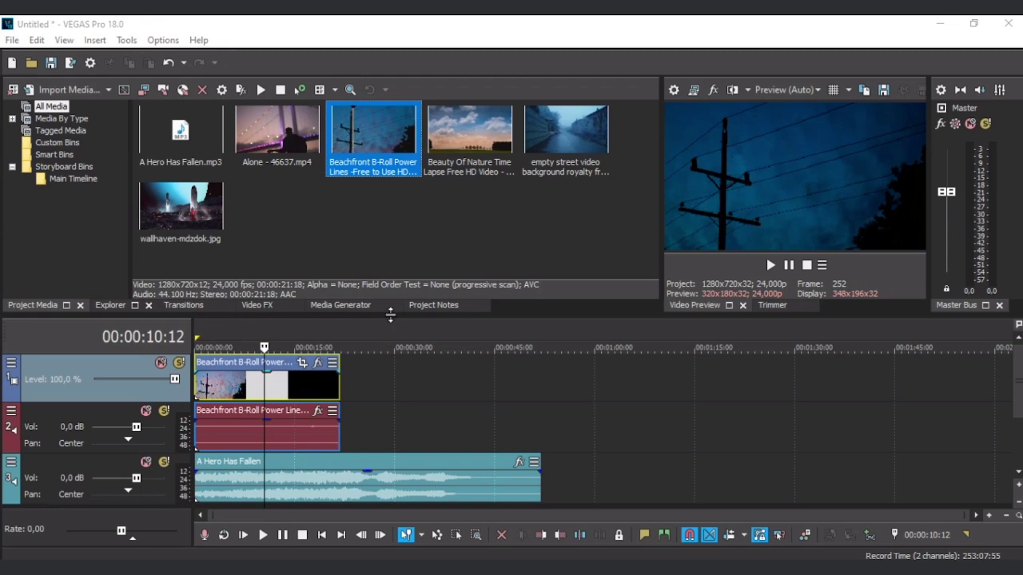
Step: Enlarge the project media area and preview the Beauty Of Nature Time Lapse clip from it
{"action": "left_click_drag", "start_coordinate": [390, 314], "coordinate": [390, 343]}
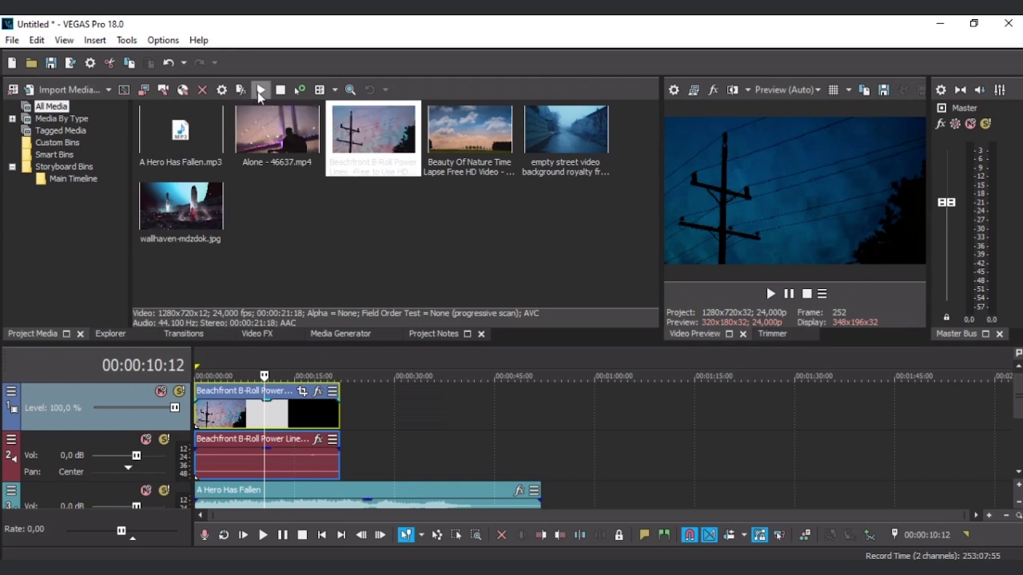
{"action": "left_click", "coordinate": [464, 153]}
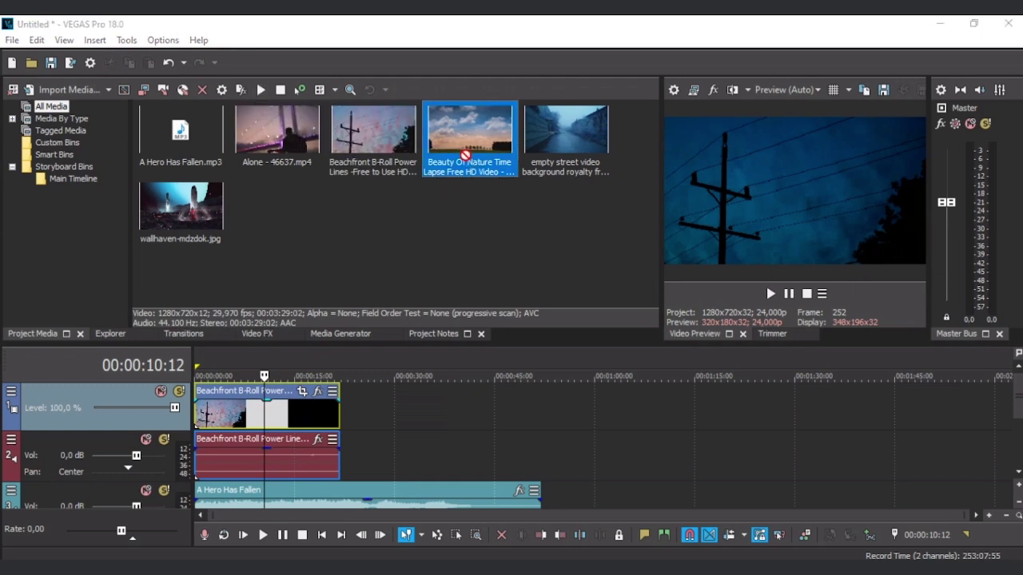
{"action": "left_click", "coordinate": [261, 91]}
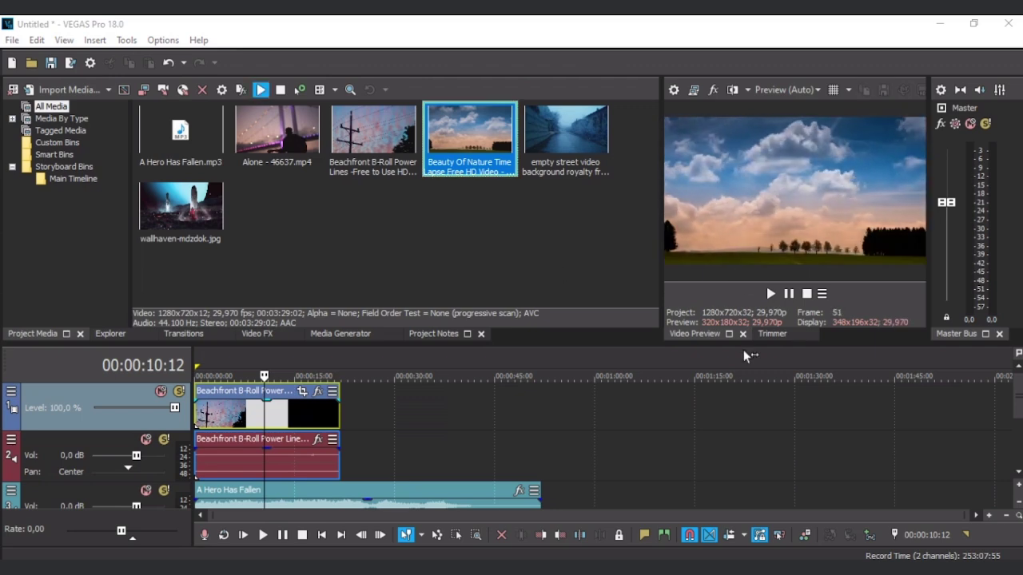
Step: Open the Beauty Of Nature Time Lapse clip in the Trimmer and return to the project's video preview
{"action": "right_click", "coordinate": [461, 138]}
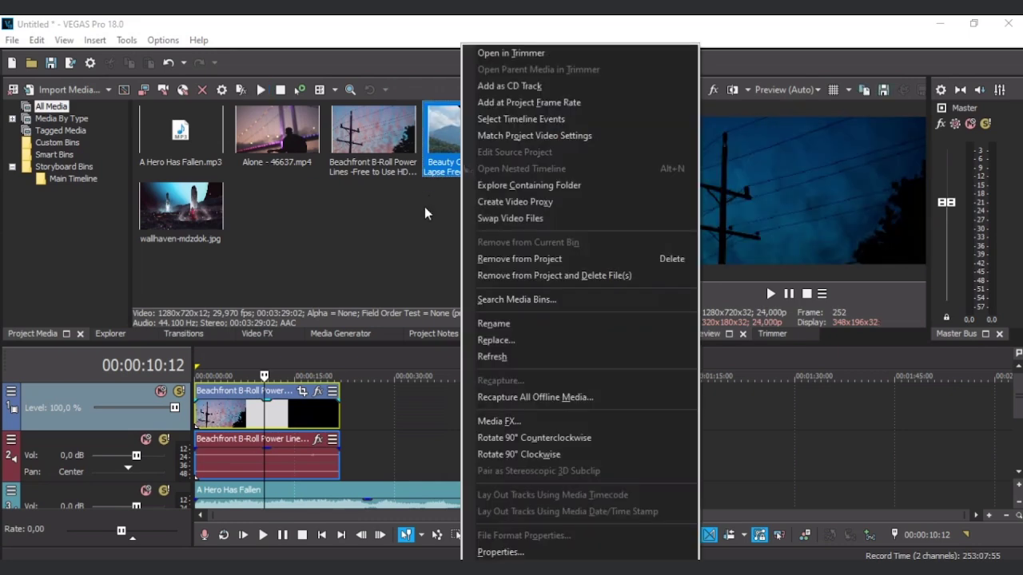
{"action": "left_click", "coordinate": [531, 54]}
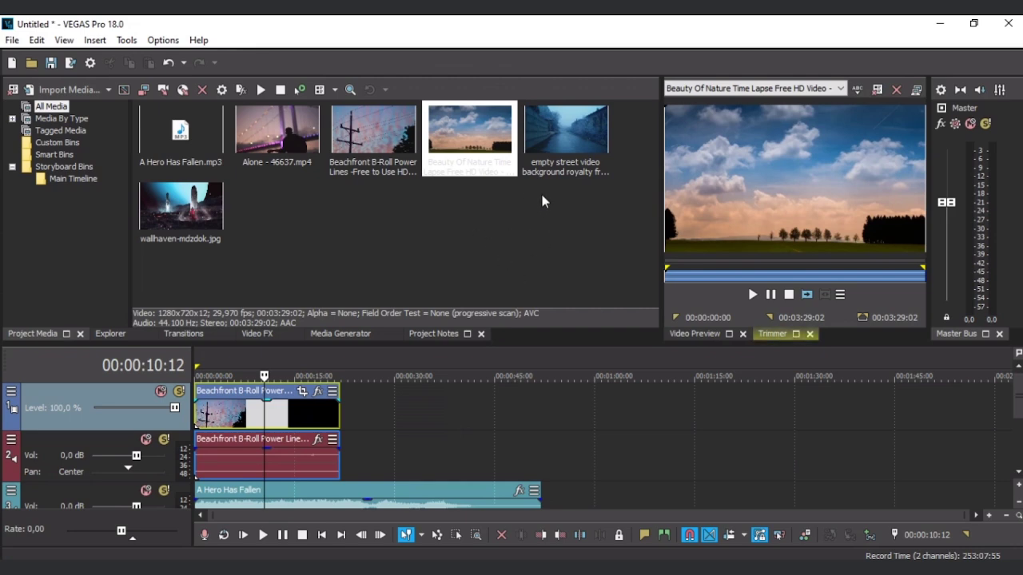
{"action": "left_click", "coordinate": [700, 337]}
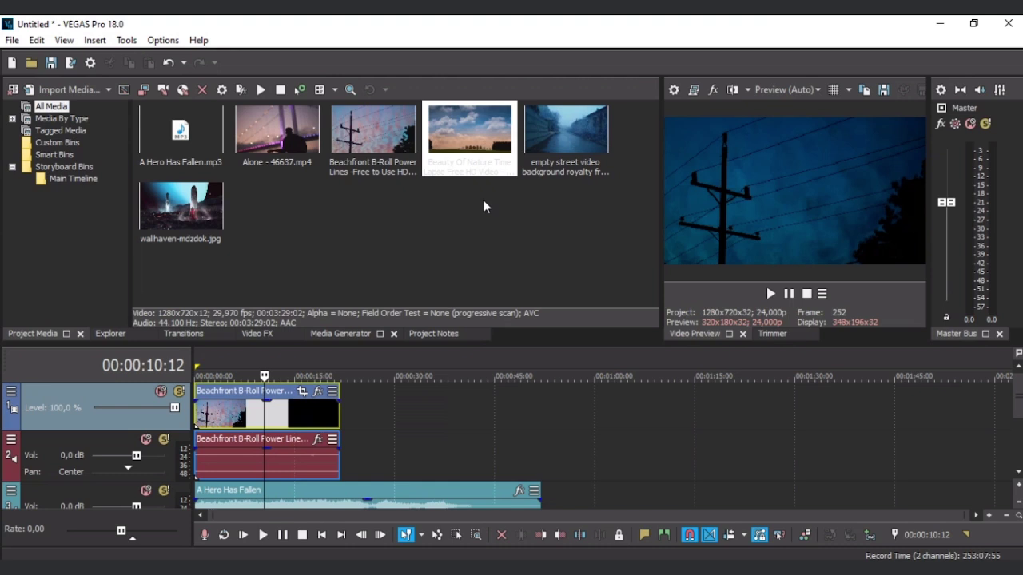
Step: Expand Media By Type and look through the Audio, Video and Stills bins
{"action": "left_click", "coordinate": [13, 120]}
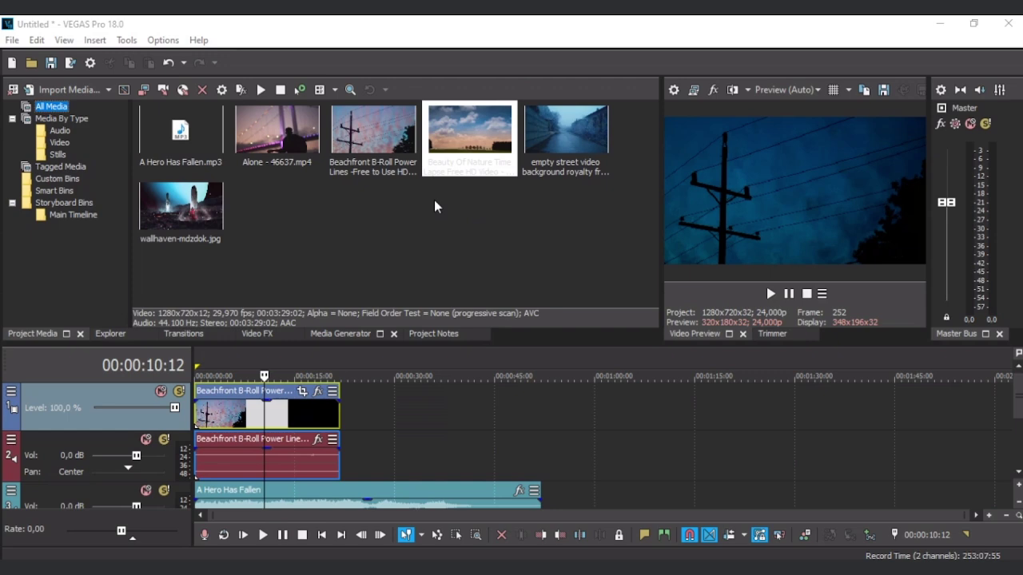
{"action": "left_click", "coordinate": [60, 131]}
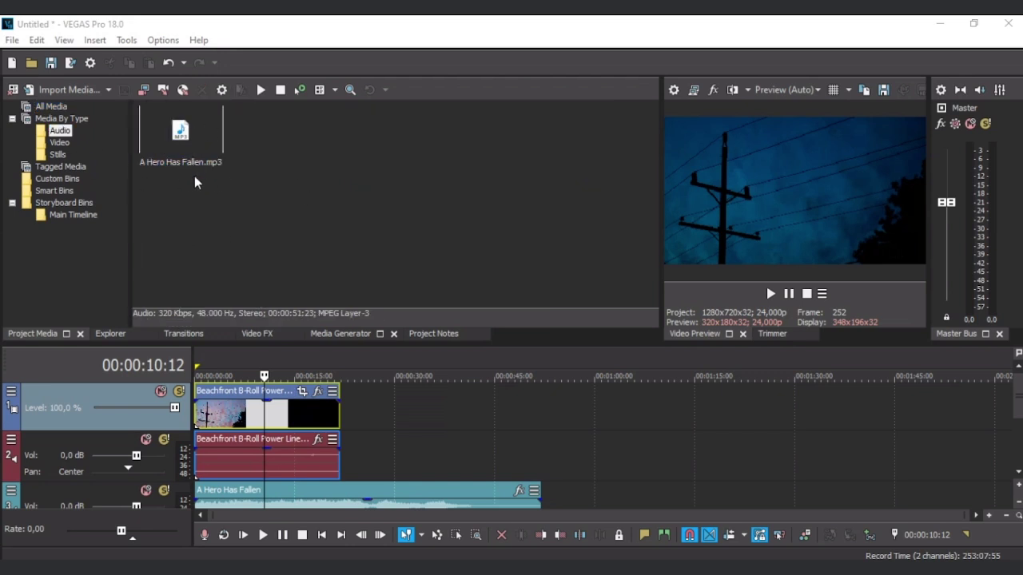
{"action": "left_click", "coordinate": [55, 144]}
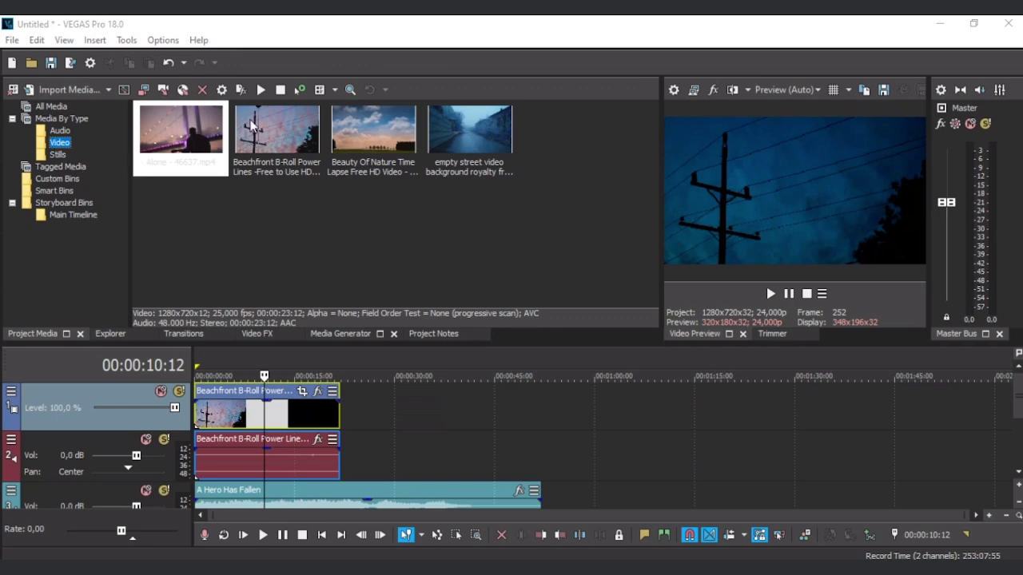
{"action": "left_click", "coordinate": [56, 154]}
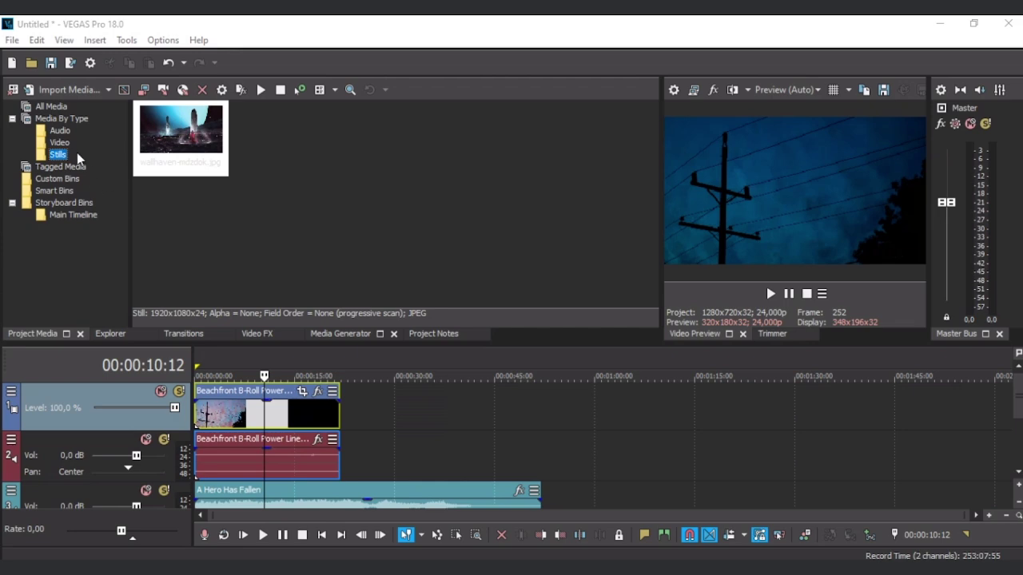
{"action": "left_click", "coordinate": [69, 118]}
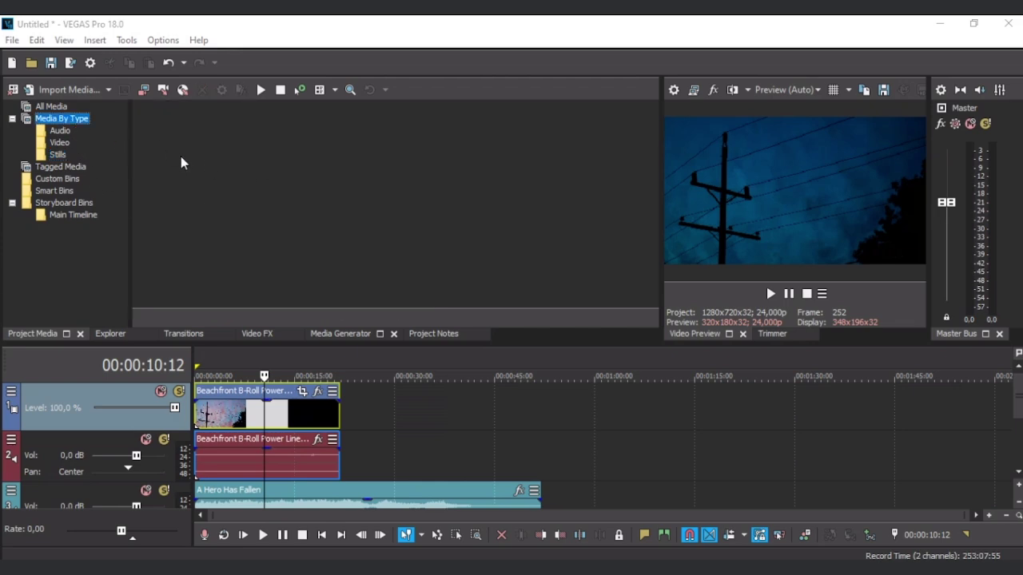
Step: Examine which bin commands are offered for Media By Type, its Audio bin and Storyboard Bins
{"action": "right_click", "coordinate": [67, 117]}
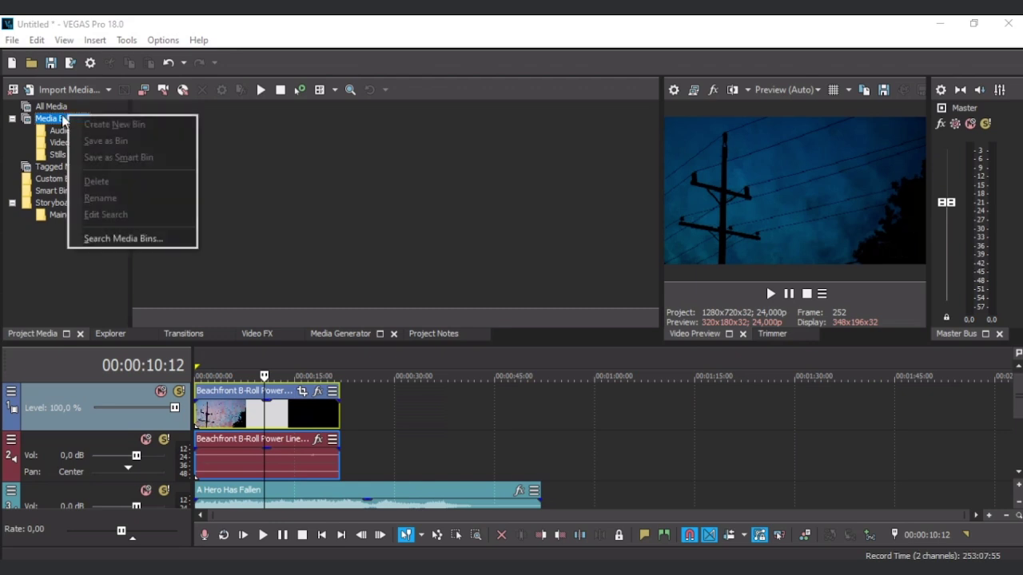
{"action": "left_click", "coordinate": [47, 132]}
{"action": "left_click", "coordinate": [51, 134]}
{"action": "right_click", "coordinate": [53, 135]}
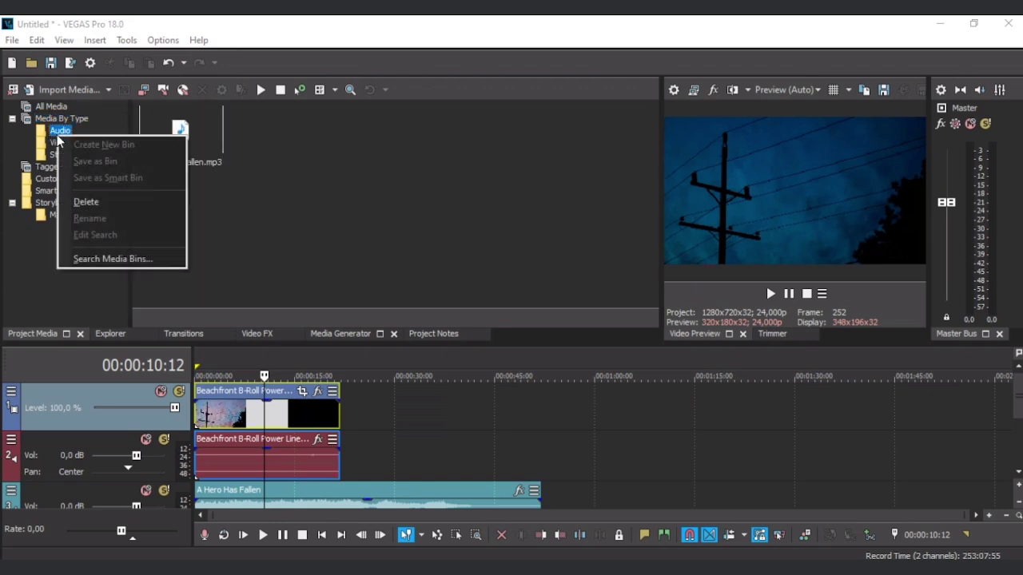
{"action": "right_click", "coordinate": [53, 166]}
{"action": "left_click", "coordinate": [53, 202]}
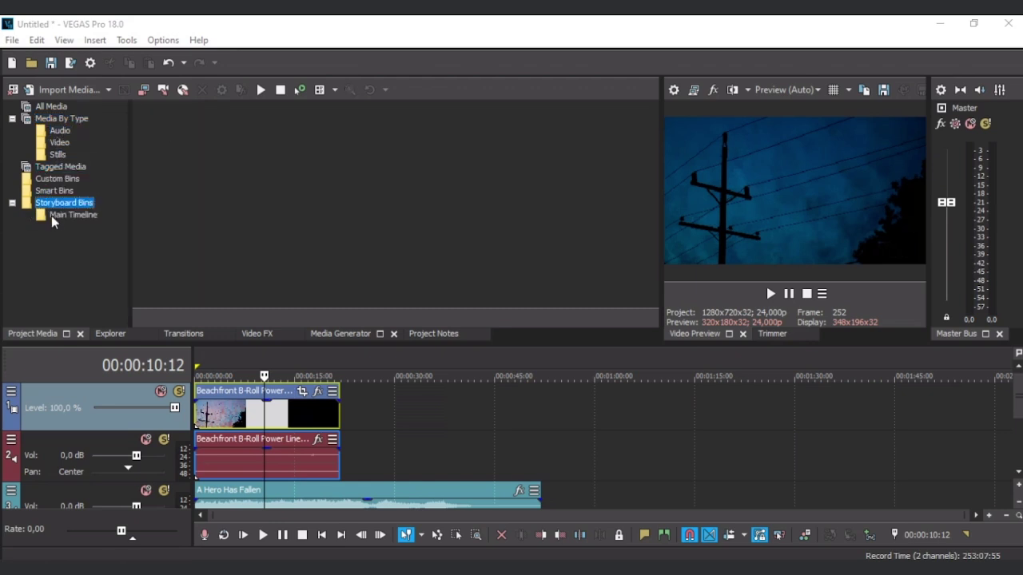
{"action": "right_click", "coordinate": [57, 217]}
{"action": "right_click", "coordinate": [53, 201]}
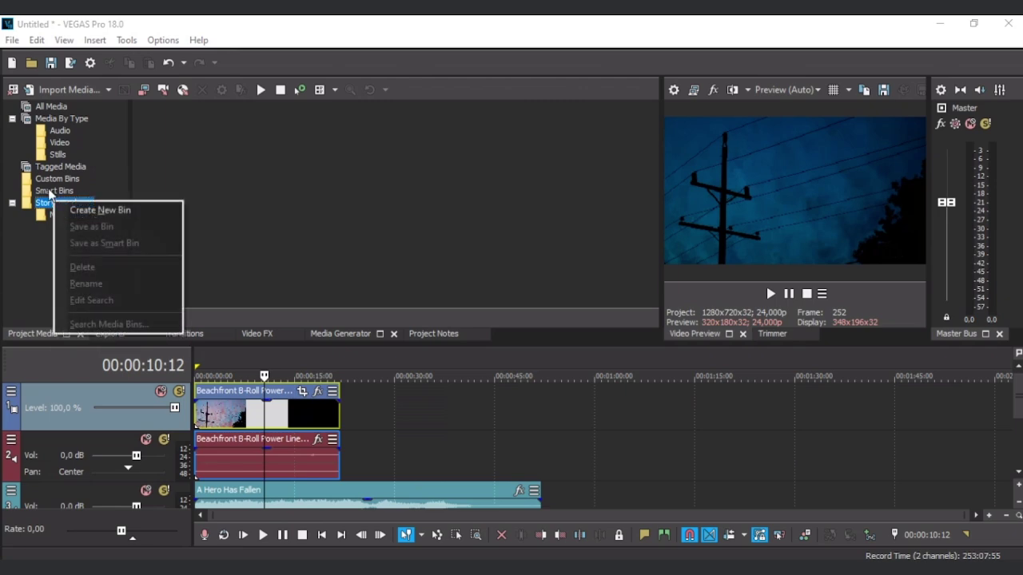
{"action": "left_click", "coordinate": [29, 215]}
Step: Compare the bin commands offered for Media By Type and its Stills bin with those for Custom Bins
{"action": "left_click", "coordinate": [57, 181]}
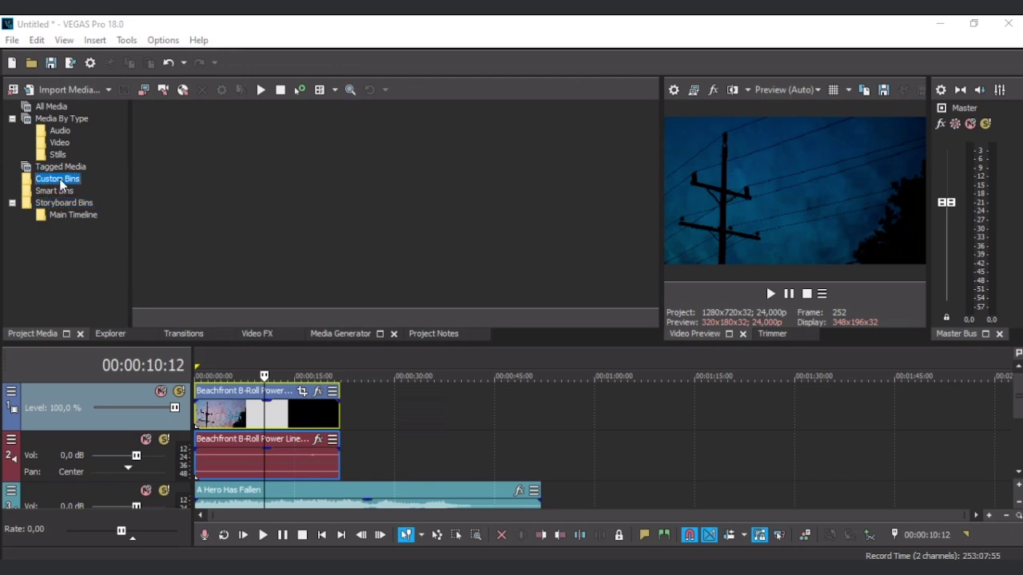
{"action": "right_click", "coordinate": [60, 123]}
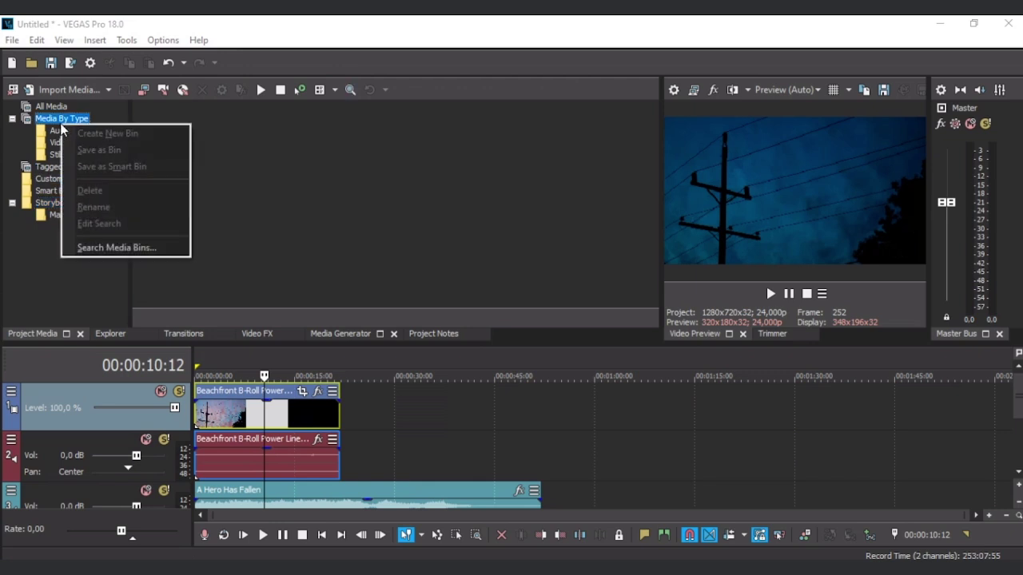
{"action": "left_click", "coordinate": [54, 143]}
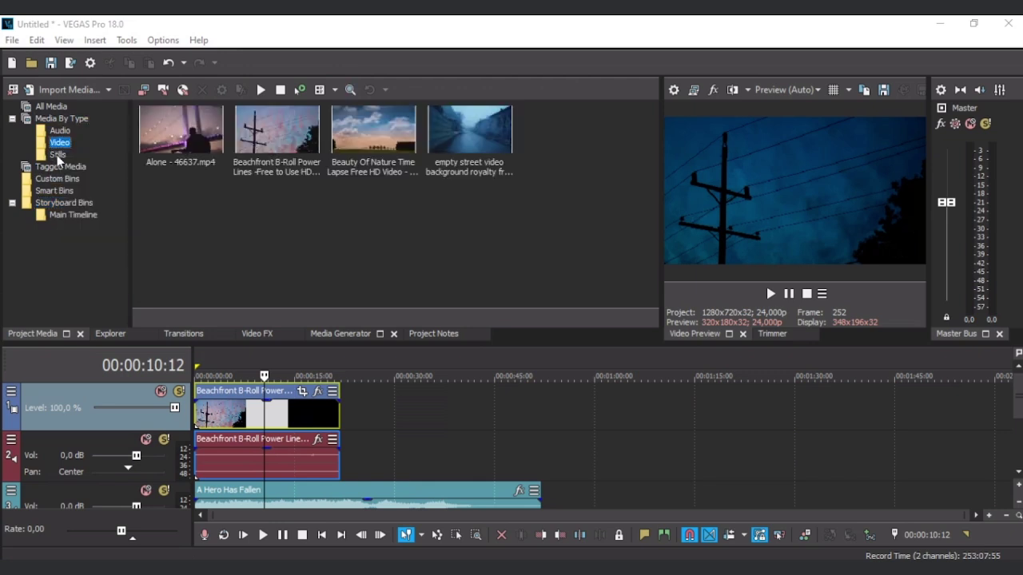
{"action": "right_click", "coordinate": [59, 154]}
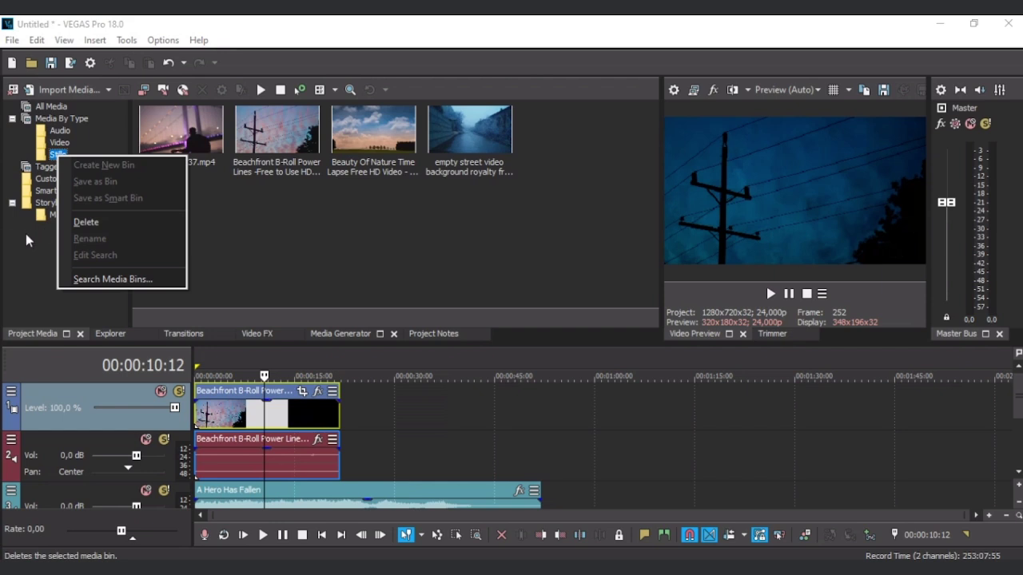
{"action": "left_click", "coordinate": [25, 233]}
{"action": "left_click", "coordinate": [53, 180]}
{"action": "right_click", "coordinate": [53, 181]}
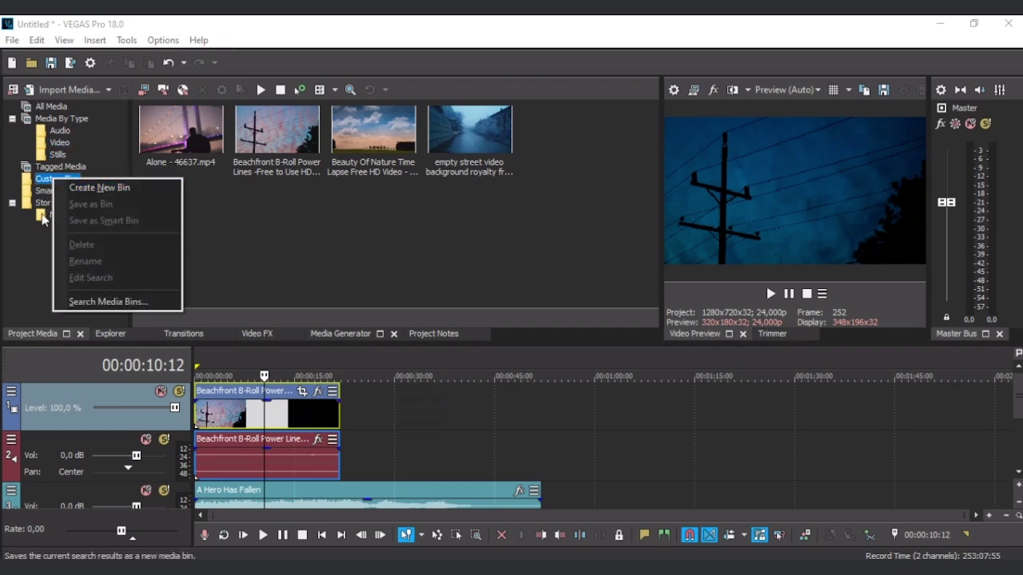
{"action": "left_click", "coordinate": [20, 283]}
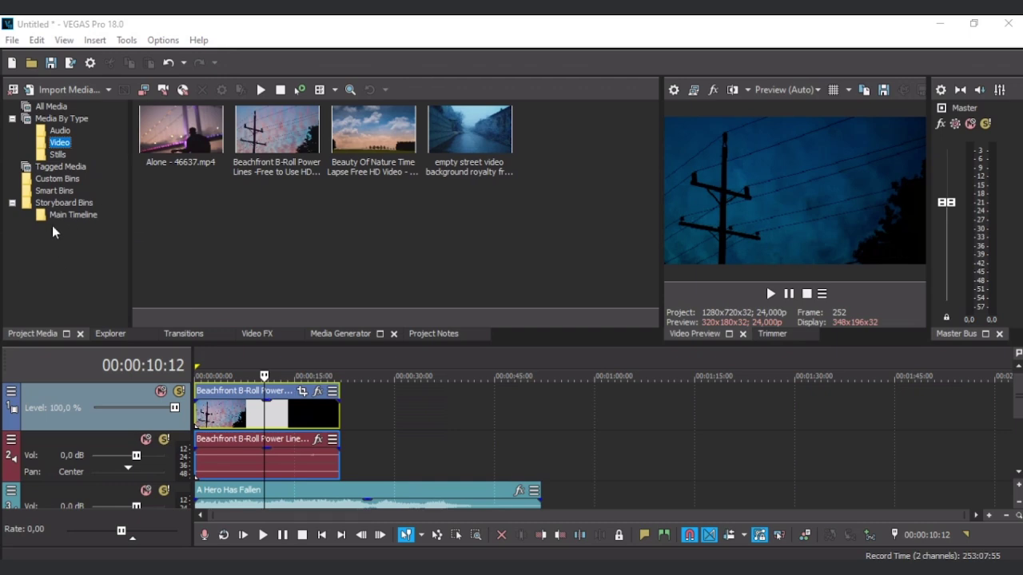
Step: Collapse Storyboard Bins, check the bin commands and contents of Tagged Media, and display All Media
{"action": "left_click", "coordinate": [12, 203]}
{"action": "right_click", "coordinate": [53, 167]}
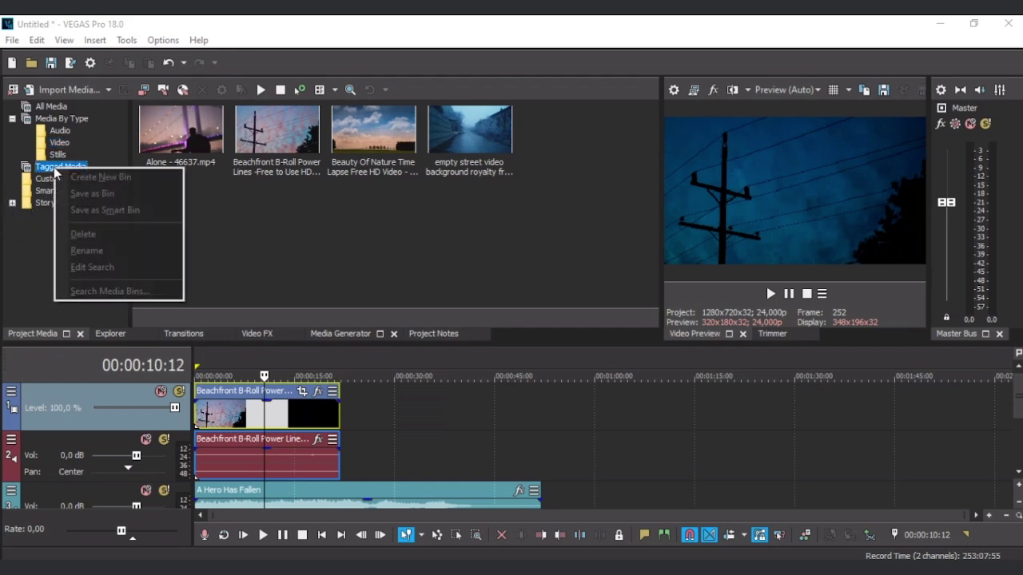
{"action": "left_click", "coordinate": [38, 170]}
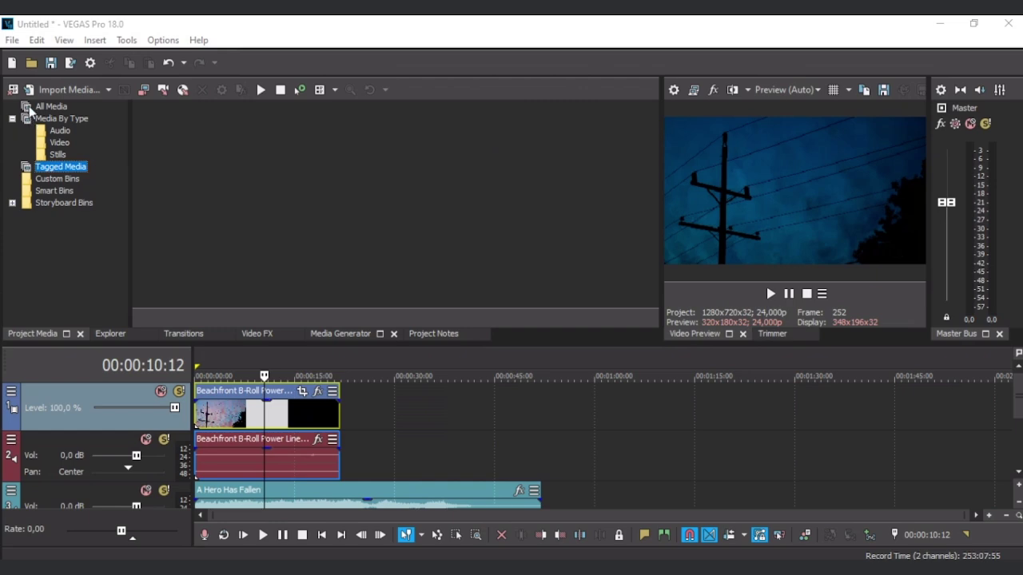
{"action": "left_click", "coordinate": [27, 108]}
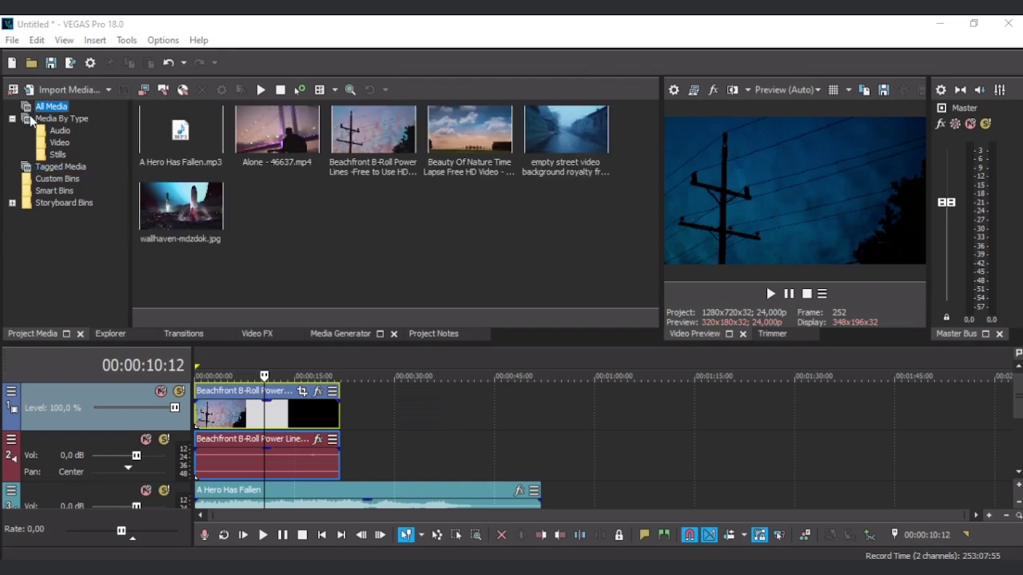
Step: Create a new bin named céu under Custom Bins
{"action": "left_click", "coordinate": [64, 181]}
{"action": "right_click", "coordinate": [64, 181]}
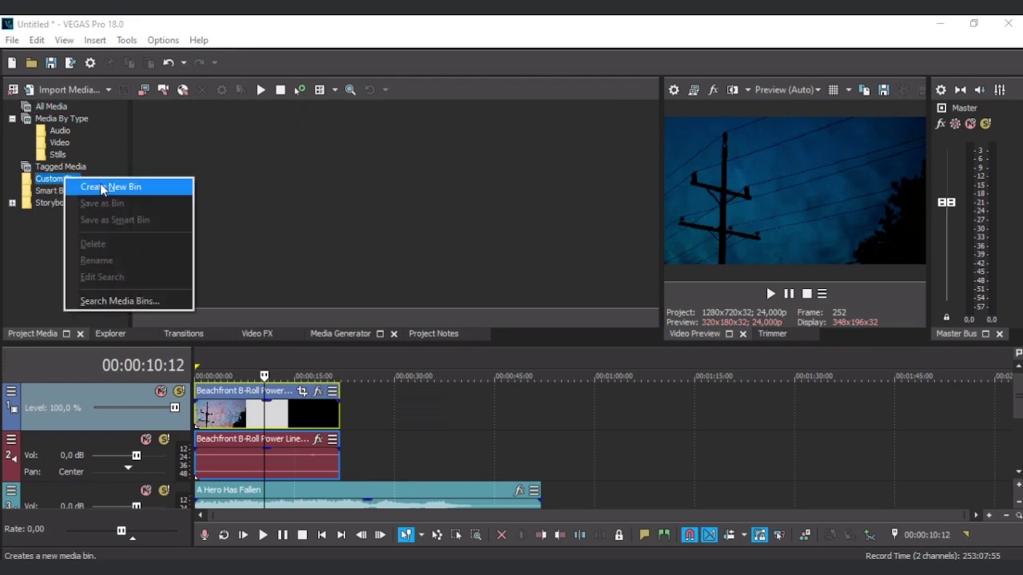
{"action": "left_click", "coordinate": [102, 188]}
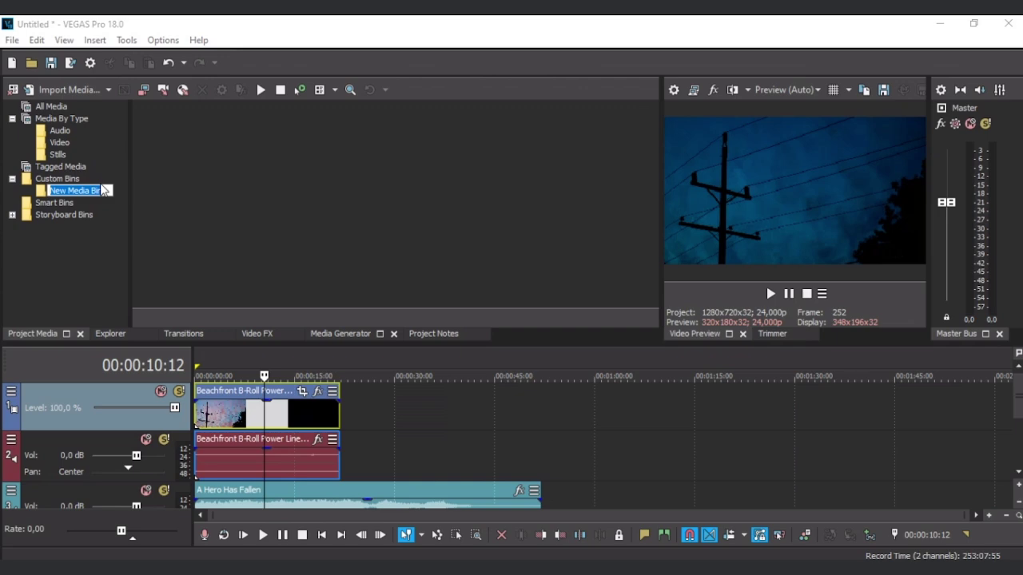
{"action": "type", "text": "céu"}
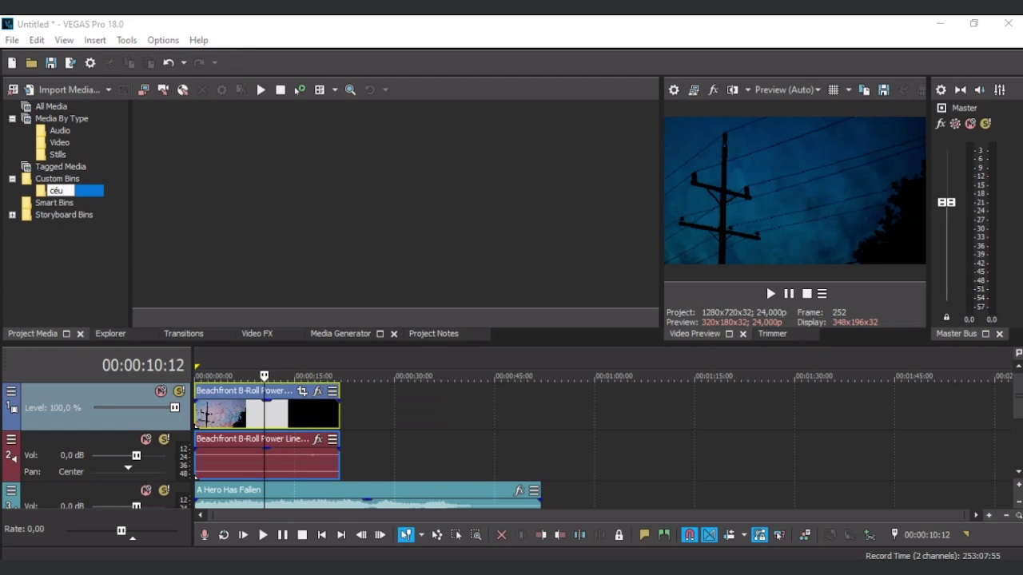
{"action": "key", "text": "Return"}
Step: Add the Beachfront B-Roll Power Lines and Beauty Of Nature Time Lapse videos to the céu bin
{"action": "left_click", "coordinate": [61, 143]}
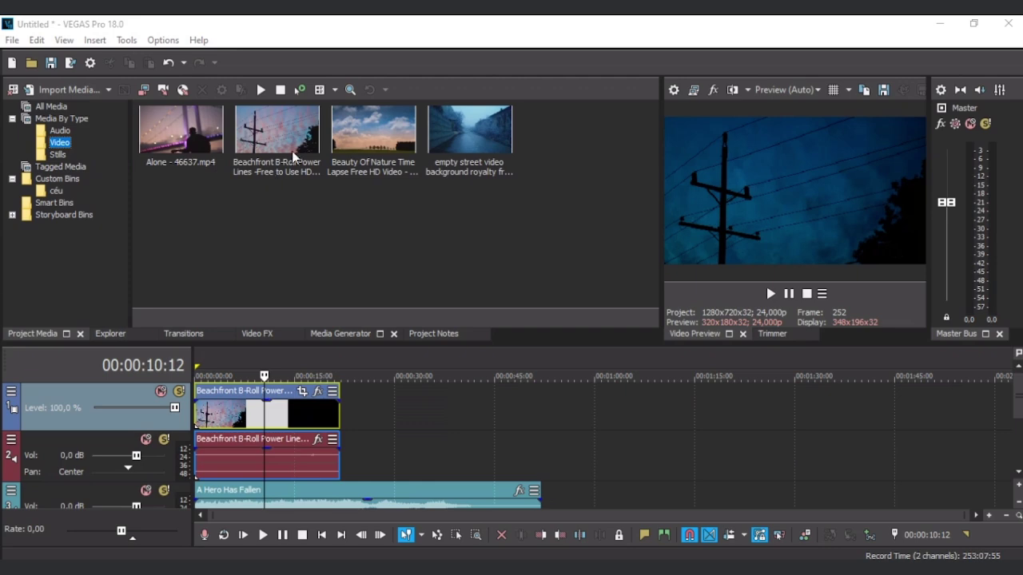
{"action": "left_click_drag", "start_coordinate": [355, 155], "coordinate": [53, 194]}
{"action": "key", "text": "Left"}
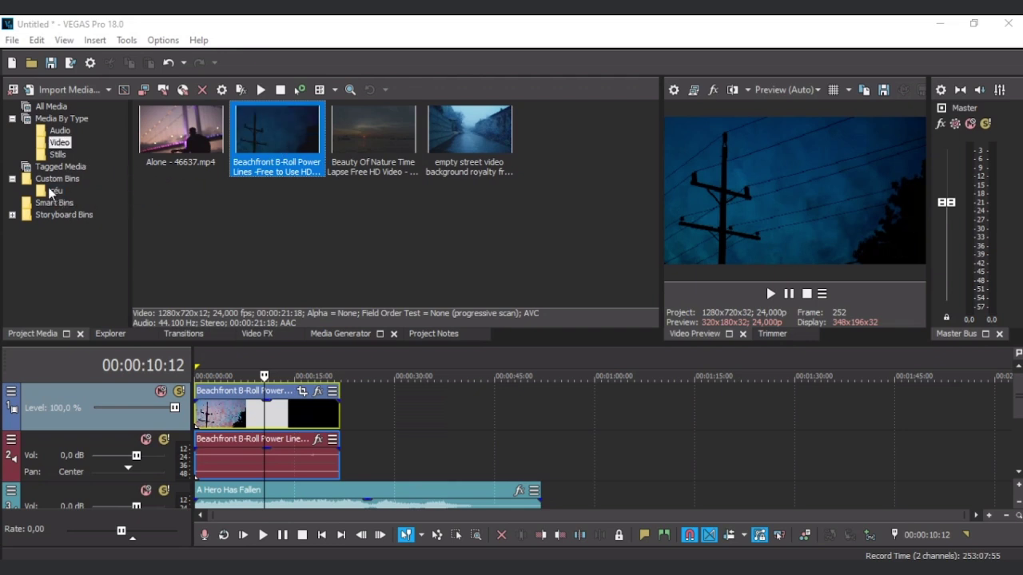
Step: Create another bin named mp3 under Custom Bins
{"action": "right_click", "coordinate": [50, 179]}
{"action": "left_click", "coordinate": [98, 190]}
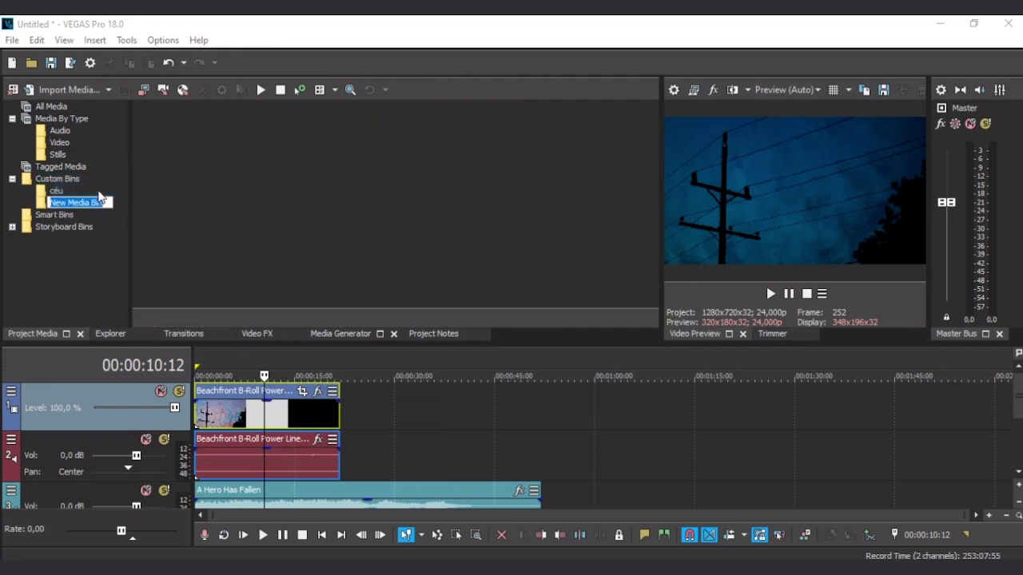
{"action": "type", "text": "mp3"}
{"action": "key", "text": "Return"}
Step: Add A Hero Has Fallen.mp3 from the Audio bin to the mp3 custom bin
{"action": "left_click", "coordinate": [65, 134]}
{"action": "left_click_drag", "start_coordinate": [153, 130], "coordinate": [61, 206]}
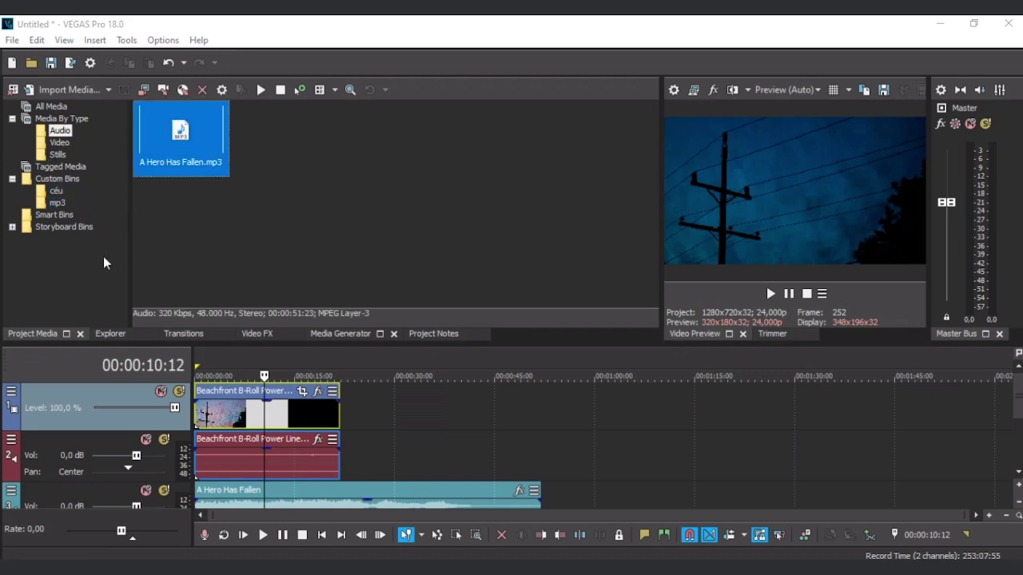
{"action": "left_click", "coordinate": [60, 269]}
Step: Review All Media and the contents of the céu and mp3 bins under Custom Bins
{"action": "left_click", "coordinate": [48, 108]}
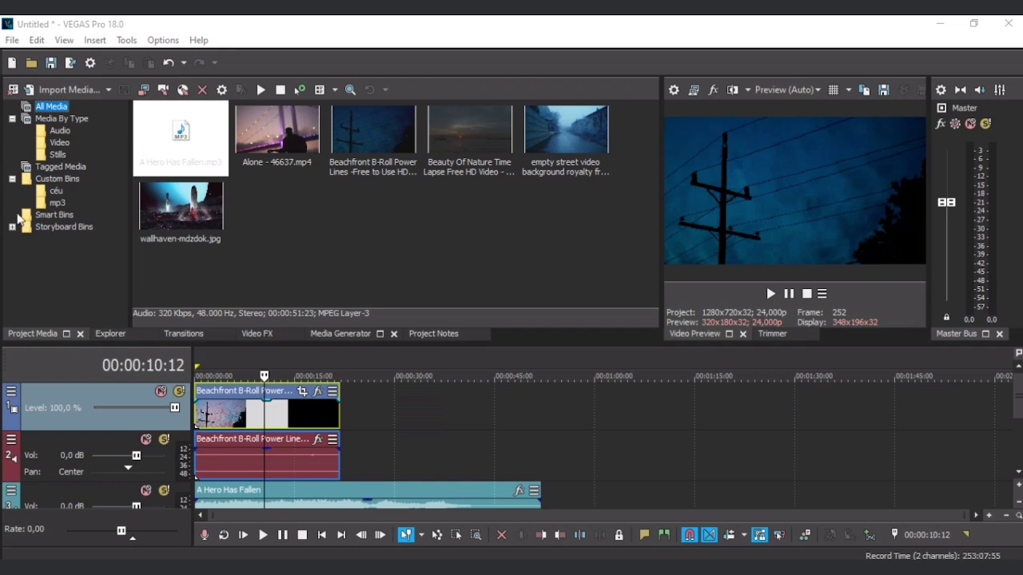
{"action": "left_click", "coordinate": [56, 181]}
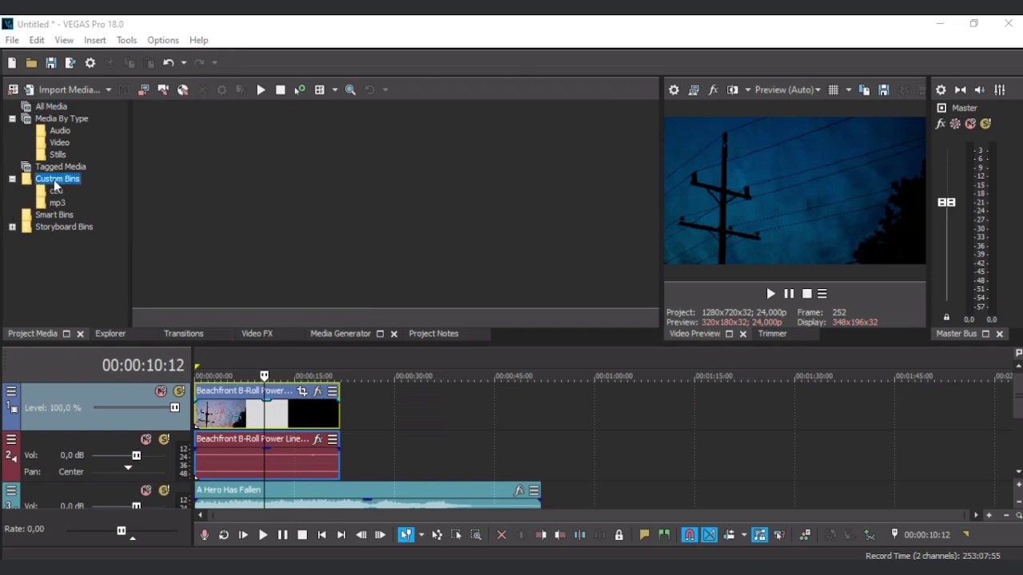
{"action": "left_click", "coordinate": [12, 179]}
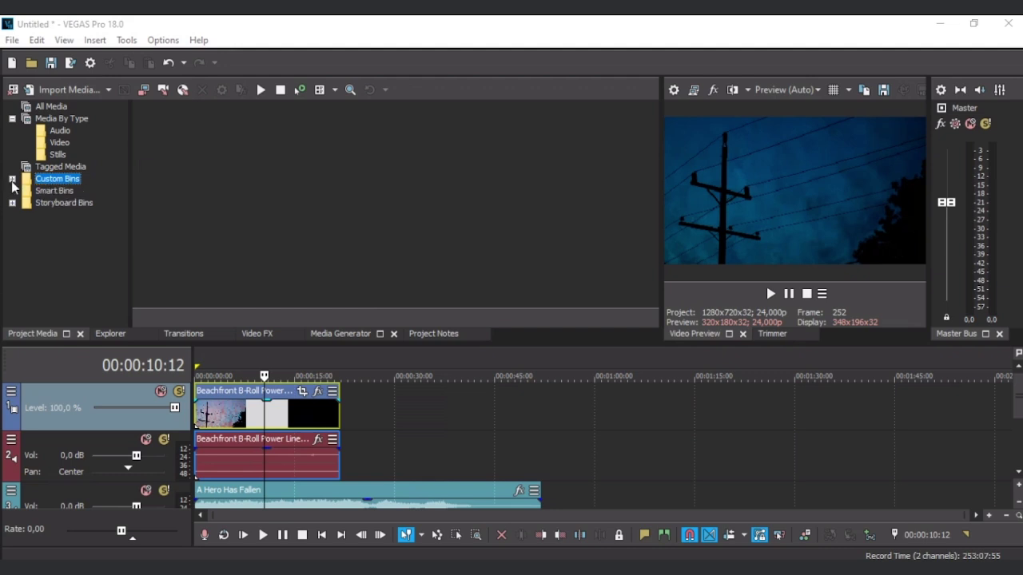
{"action": "left_click", "coordinate": [12, 179]}
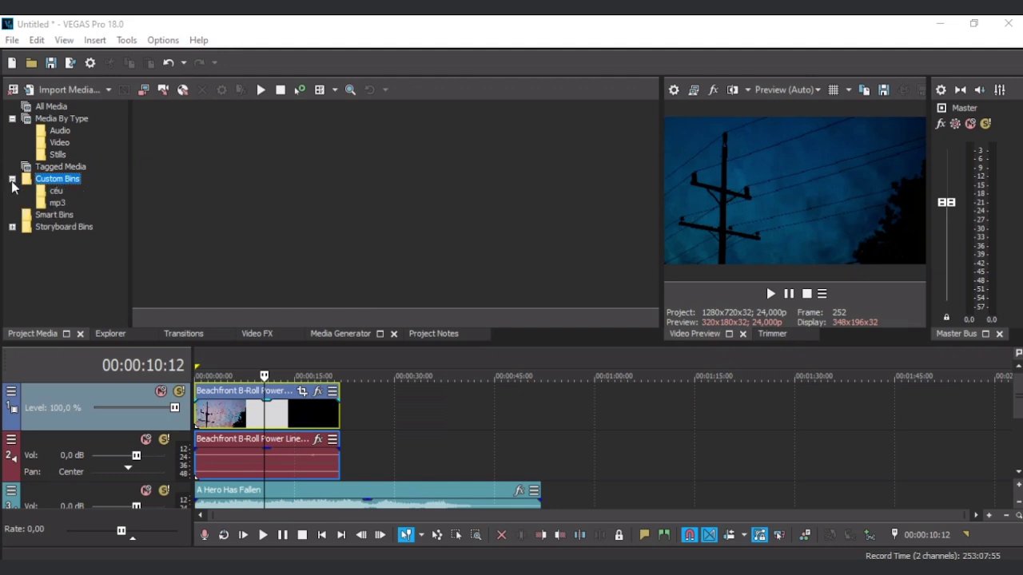
{"action": "left_click", "coordinate": [56, 192]}
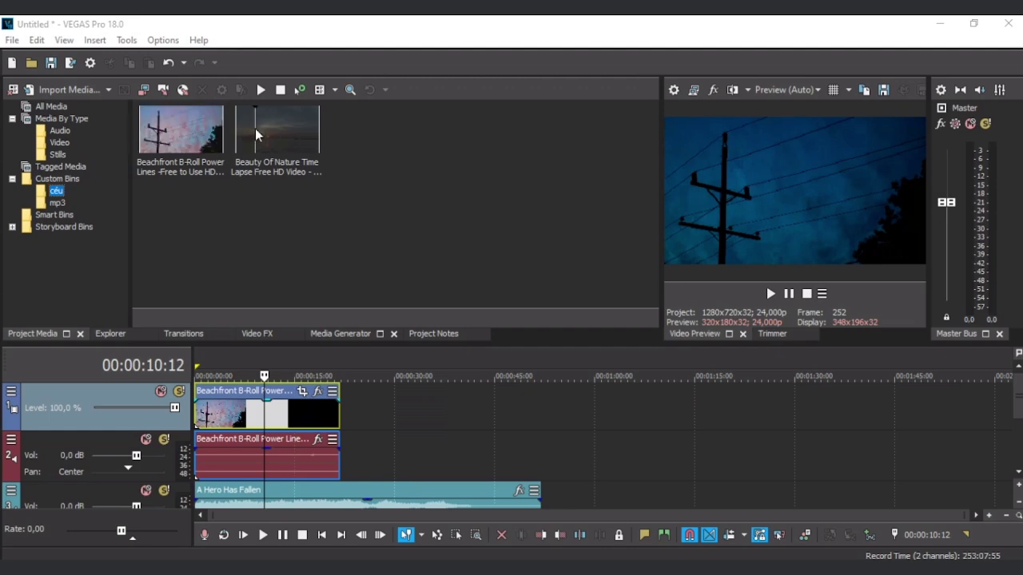
{"action": "left_click", "coordinate": [57, 204]}
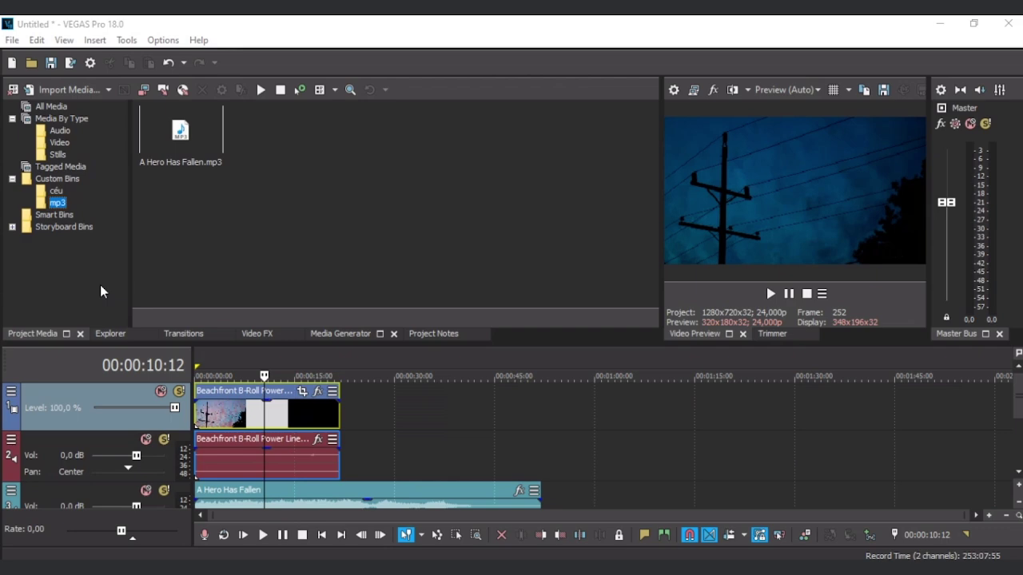
Step: Compare the bin commands offered for Audio, céu, Smart Bins and Storyboard Bins, expand Storyboard Bins, and return to Custom Bins
{"action": "right_click", "coordinate": [53, 156]}
{"action": "right_click", "coordinate": [60, 126]}
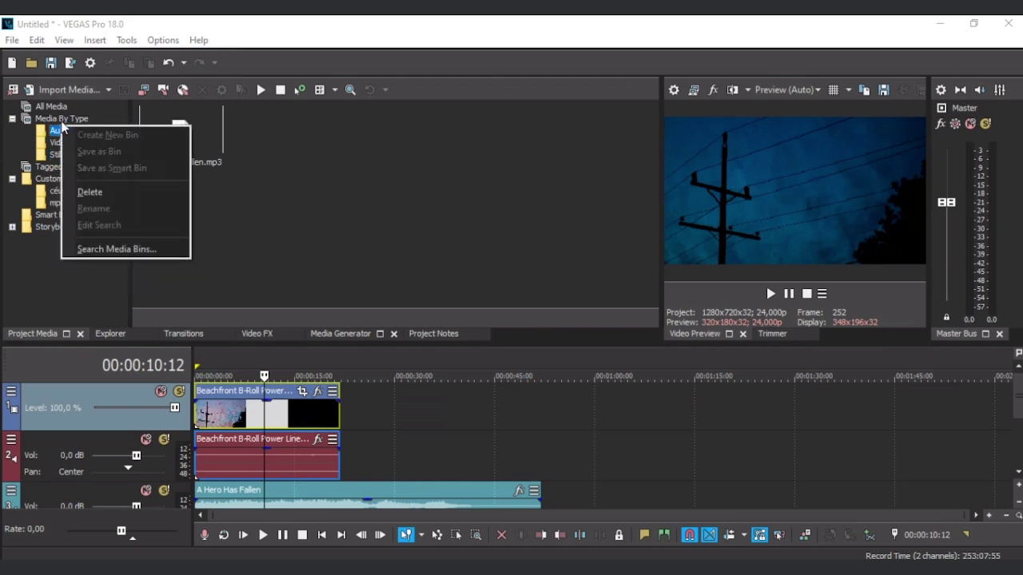
{"action": "right_click", "coordinate": [52, 106]}
{"action": "right_click", "coordinate": [48, 191]}
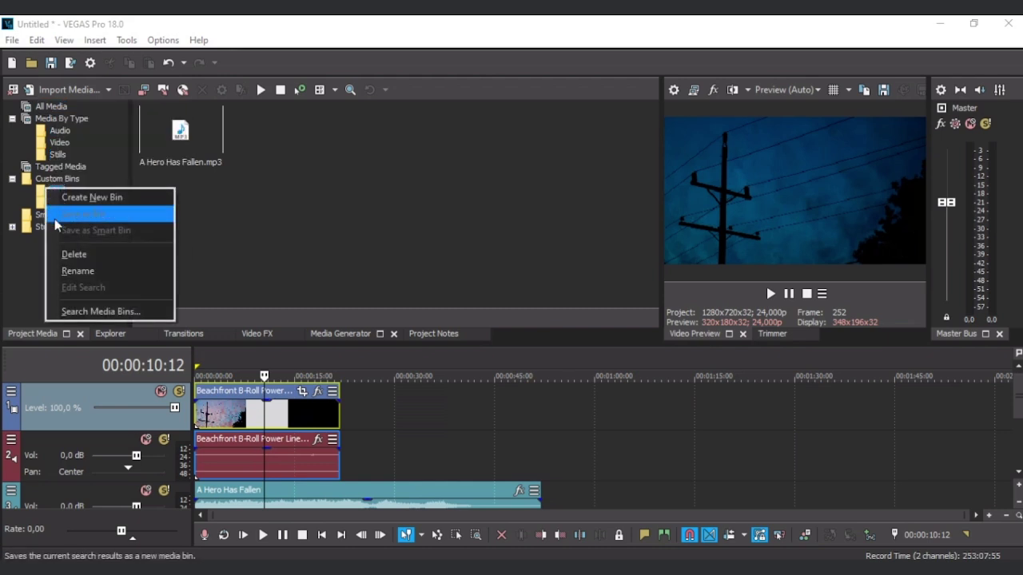
{"action": "left_click", "coordinate": [24, 244]}
{"action": "right_click", "coordinate": [39, 209]}
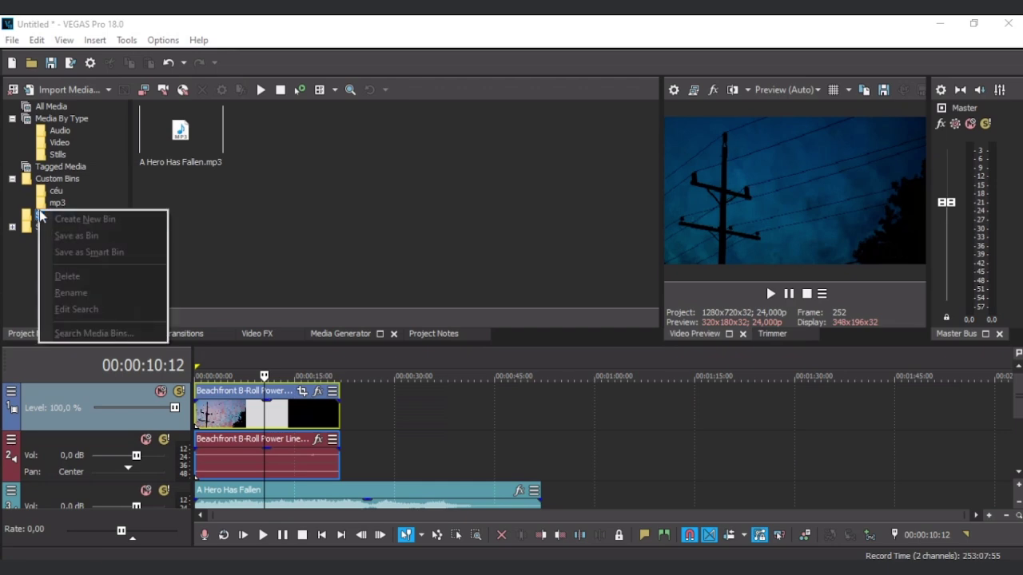
{"action": "left_click", "coordinate": [23, 254]}
{"action": "right_click", "coordinate": [54, 229]}
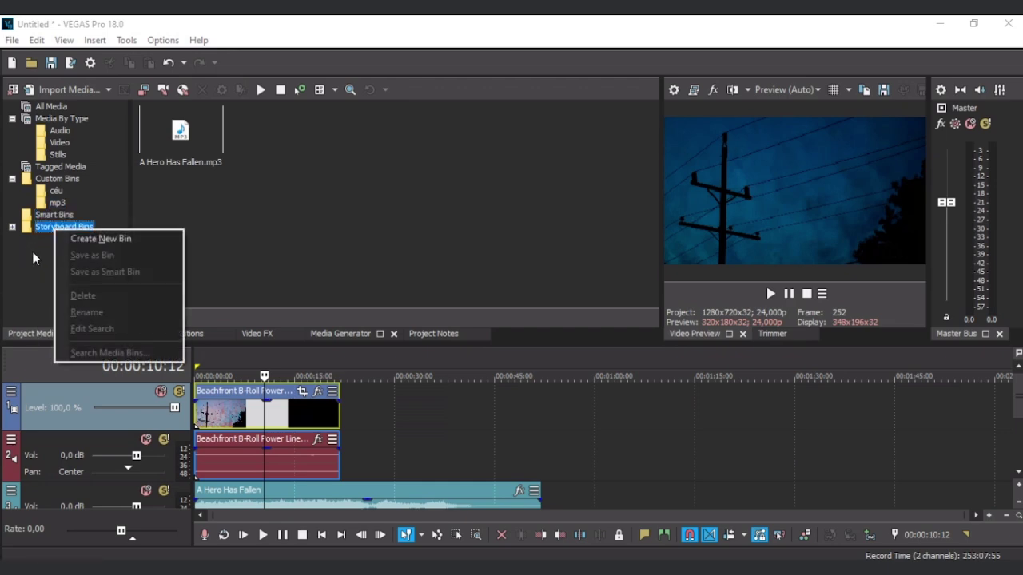
{"action": "left_click", "coordinate": [32, 252]}
{"action": "left_click", "coordinate": [12, 227]}
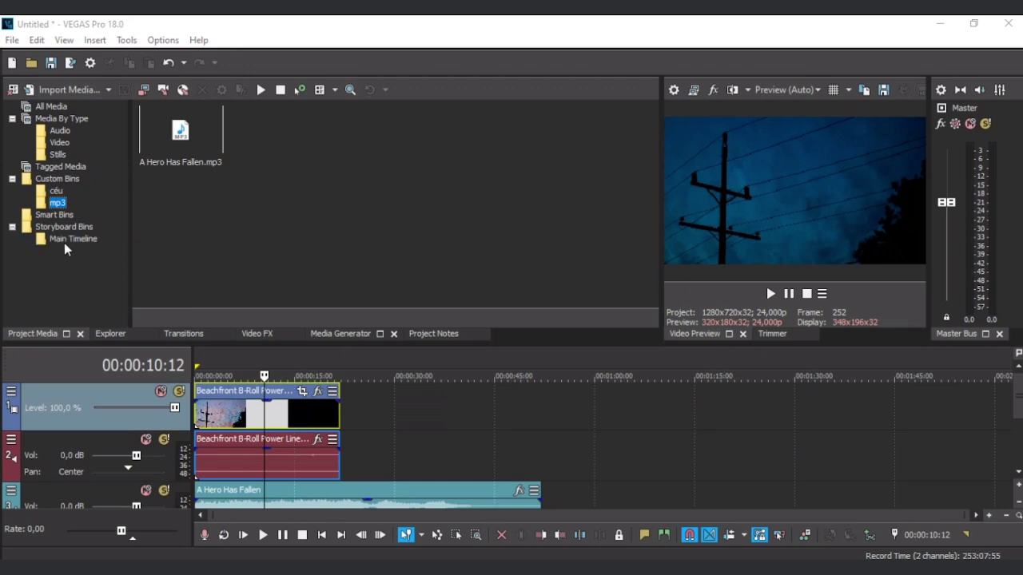
{"action": "left_click", "coordinate": [71, 180]}
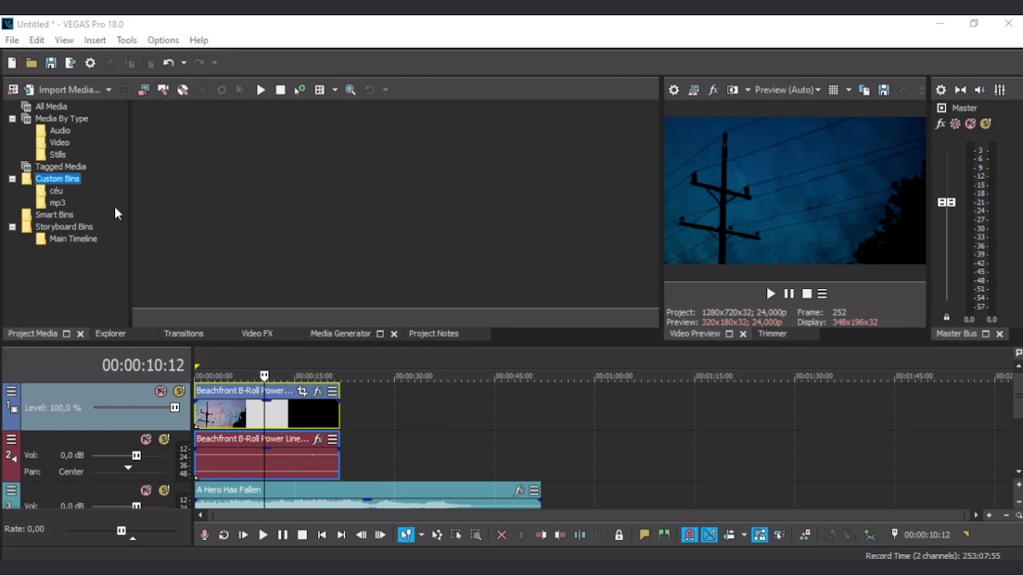
Step: Open the media bin search from All Media and examine the available search fields and conditions
{"action": "left_click", "coordinate": [49, 108]}
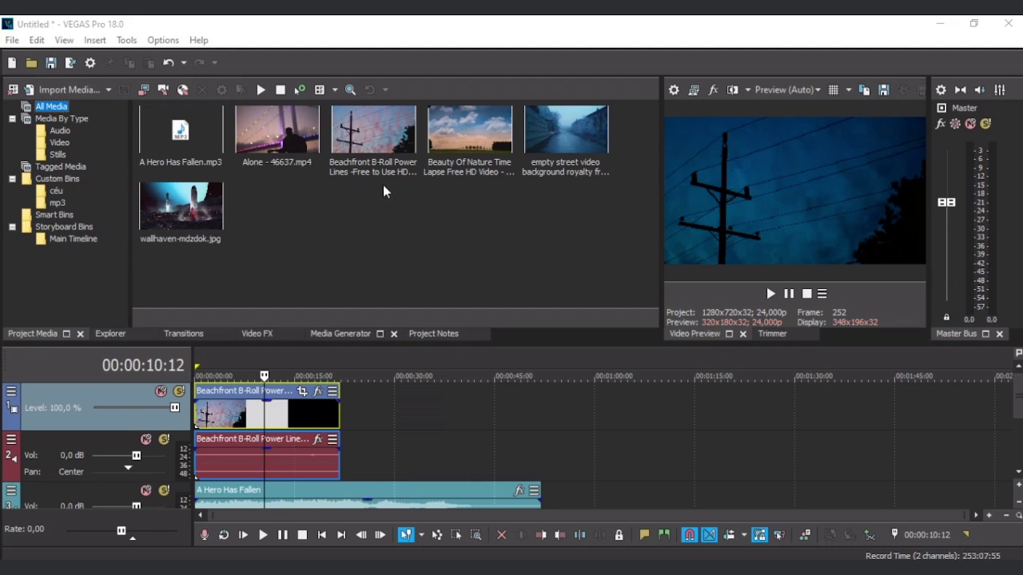
{"action": "left_click", "coordinate": [353, 88]}
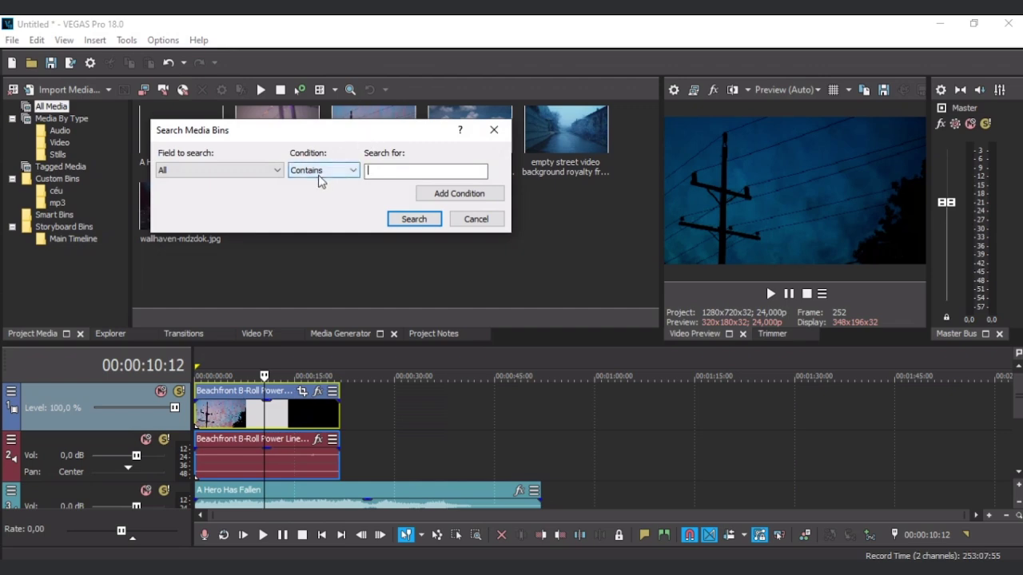
{"action": "left_click", "coordinate": [277, 170]}
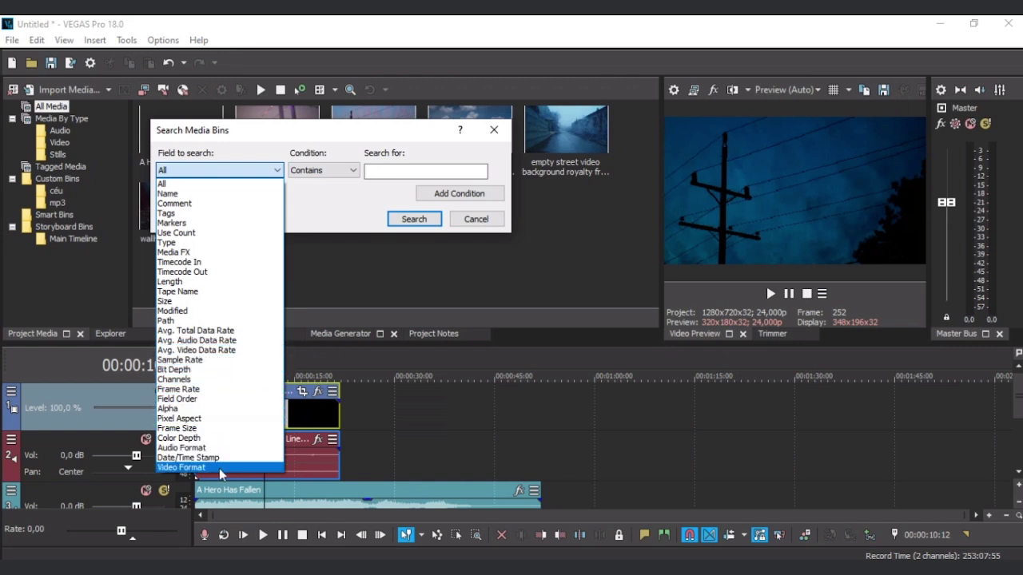
{"action": "left_click", "coordinate": [316, 208]}
{"action": "left_click", "coordinate": [345, 171]}
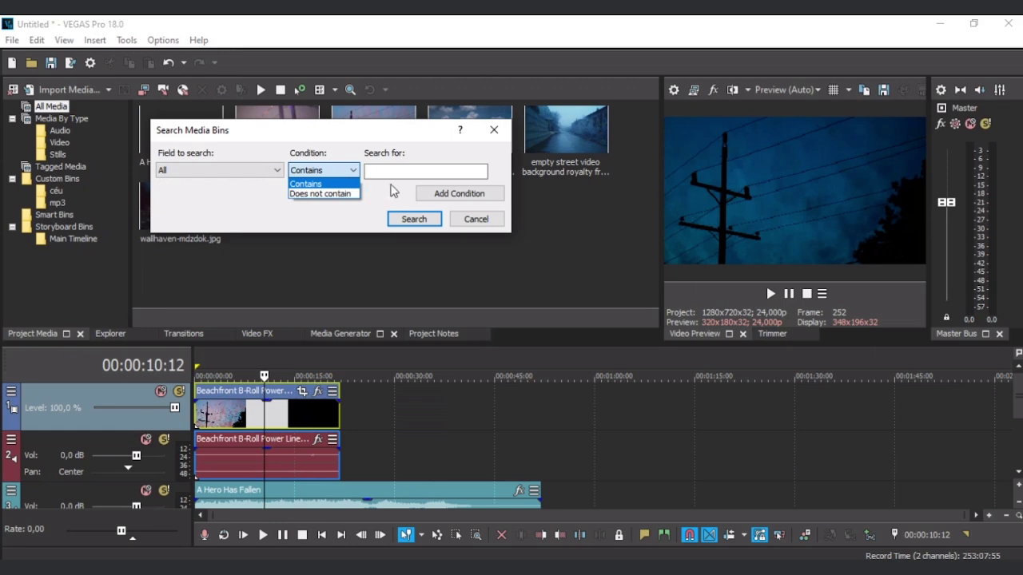
{"action": "left_click", "coordinate": [410, 172]}
{"action": "left_click", "coordinate": [354, 171]}
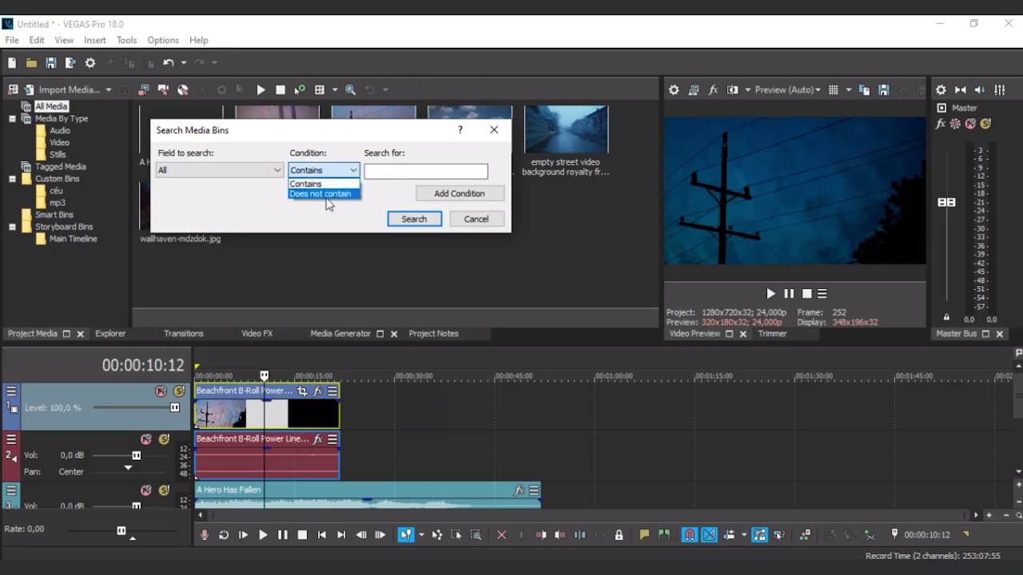
{"action": "left_click", "coordinate": [401, 171]}
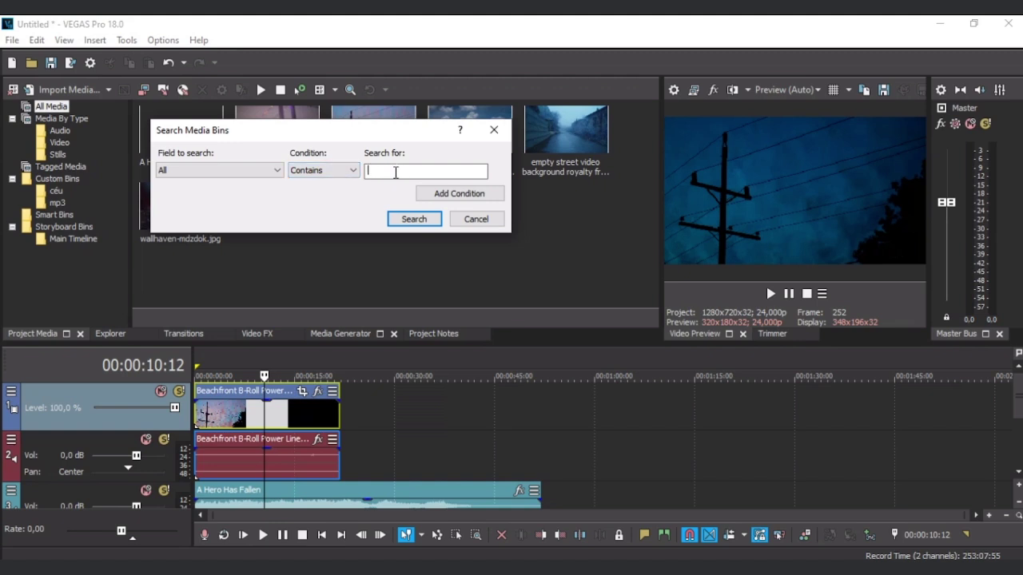
Step: Move the search dialog clear of the media thumbnails and search all fields for items containing "alone"
{"action": "left_click_drag", "start_coordinate": [376, 134], "coordinate": [467, 284]}
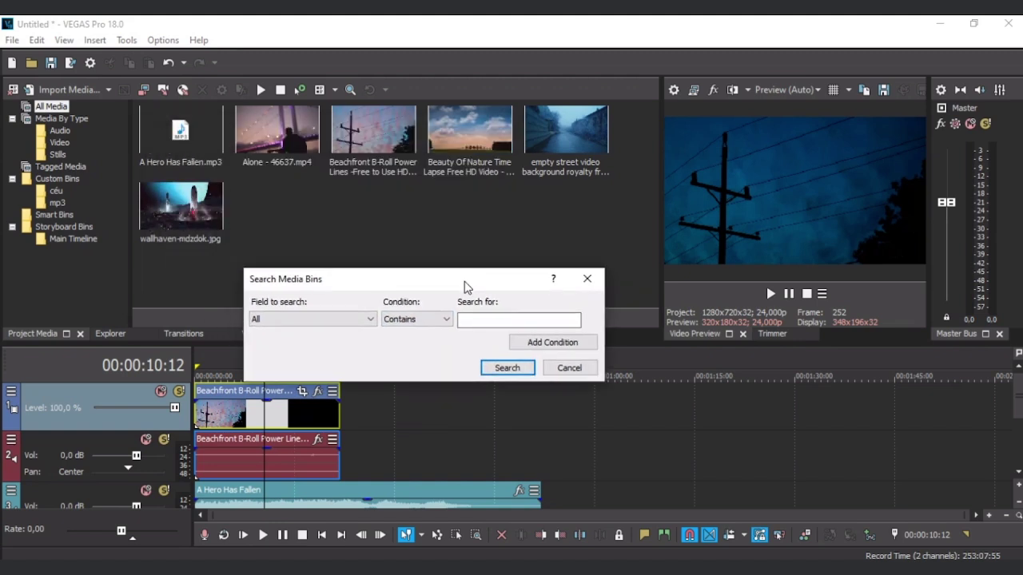
{"action": "type", "text": "alonm"}
{"action": "left_click", "coordinate": [505, 367]}
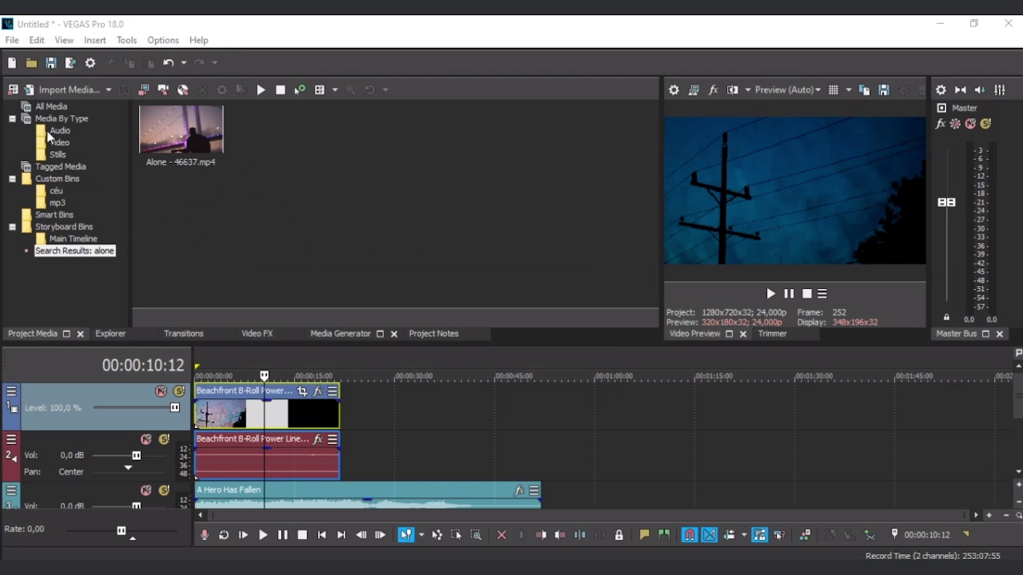
Step: Try setting up a two-condition search of All Media using the Name and Comment fields, and cancel it
{"action": "left_click", "coordinate": [50, 106]}
{"action": "left_click", "coordinate": [350, 90]}
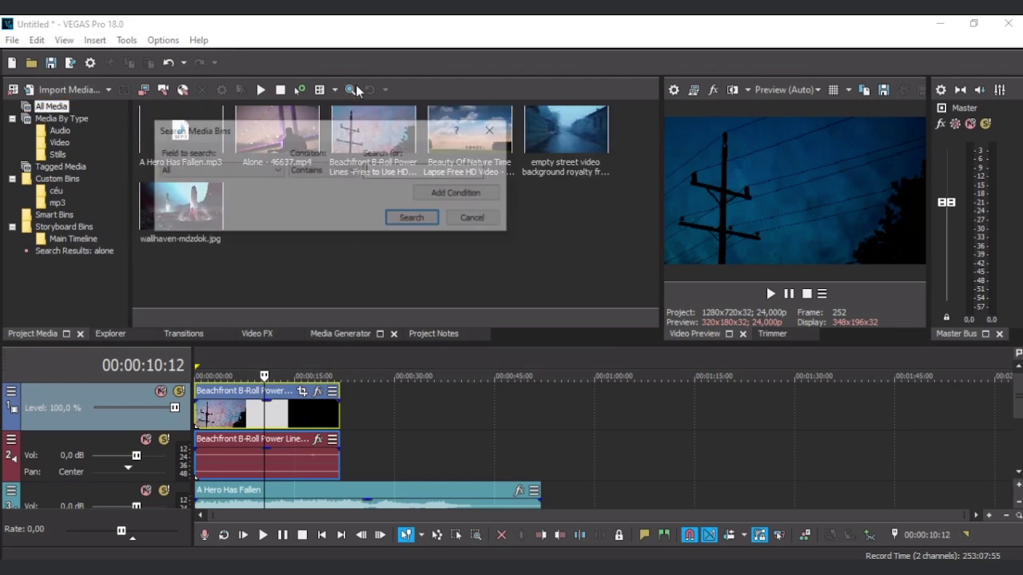
{"action": "left_click", "coordinate": [438, 193]}
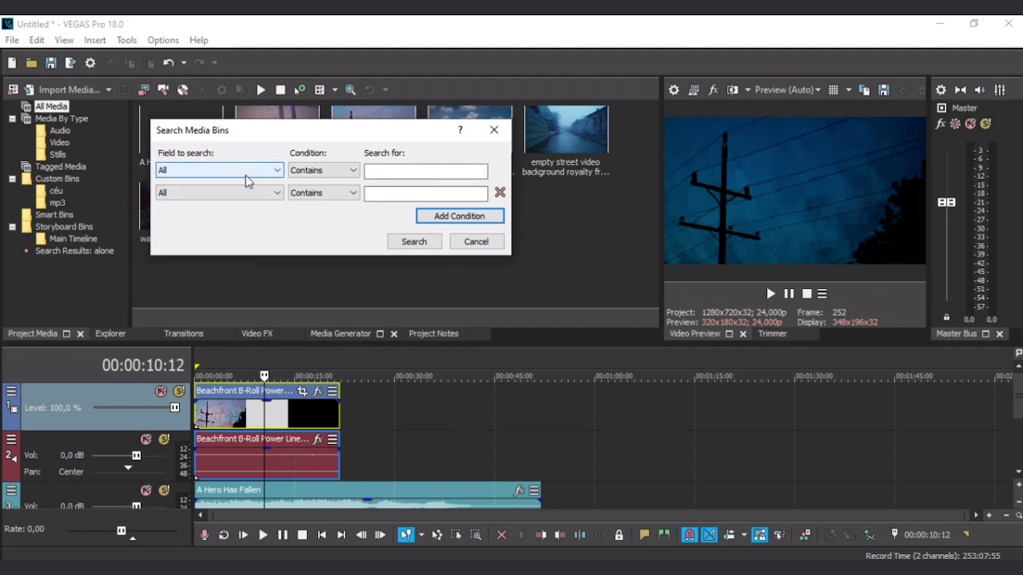
{"action": "left_click", "coordinate": [277, 174]}
{"action": "left_click", "coordinate": [230, 194]}
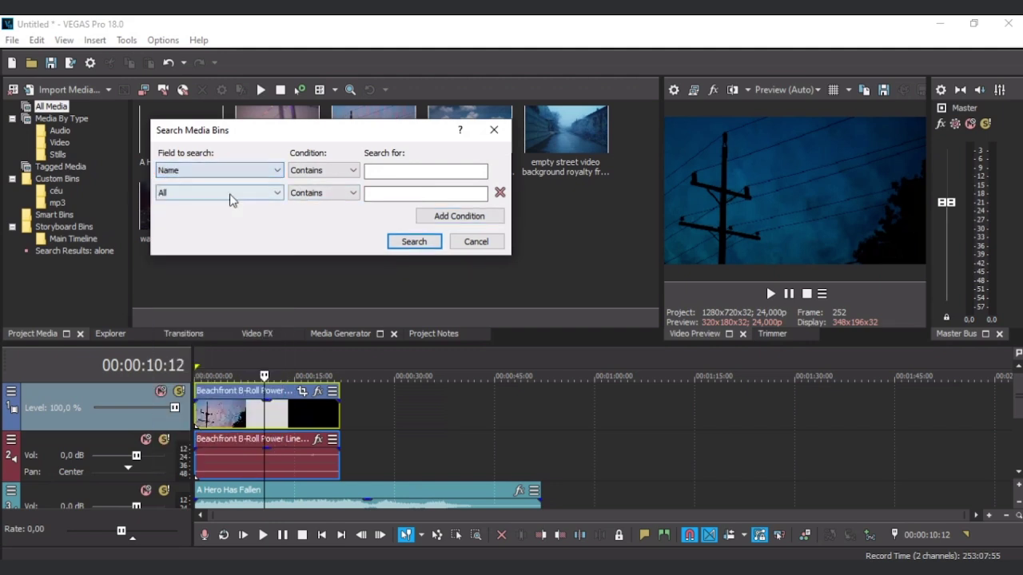
{"action": "left_click", "coordinate": [224, 192]}
{"action": "left_click", "coordinate": [214, 227]}
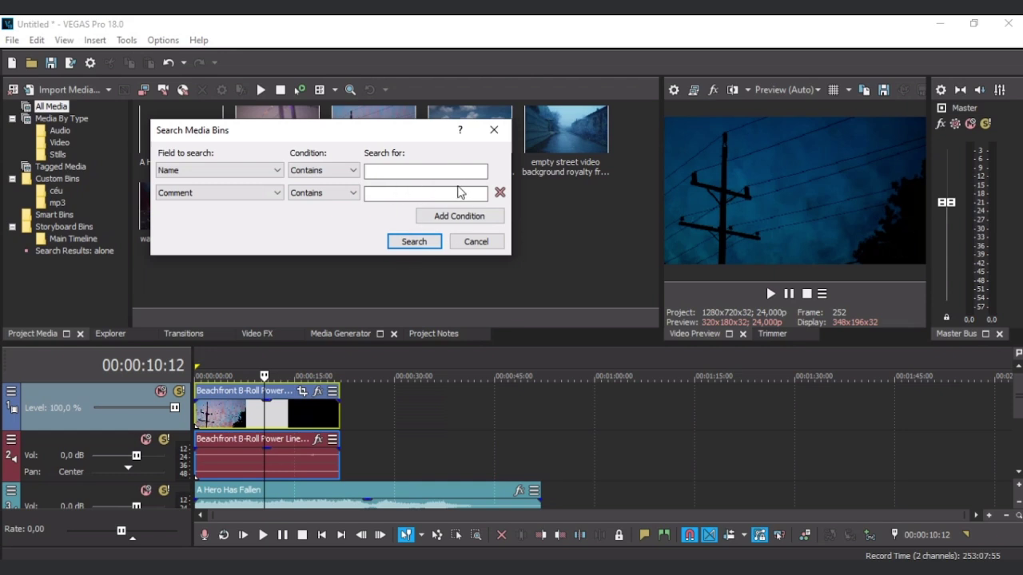
{"action": "left_click", "coordinate": [482, 243]}
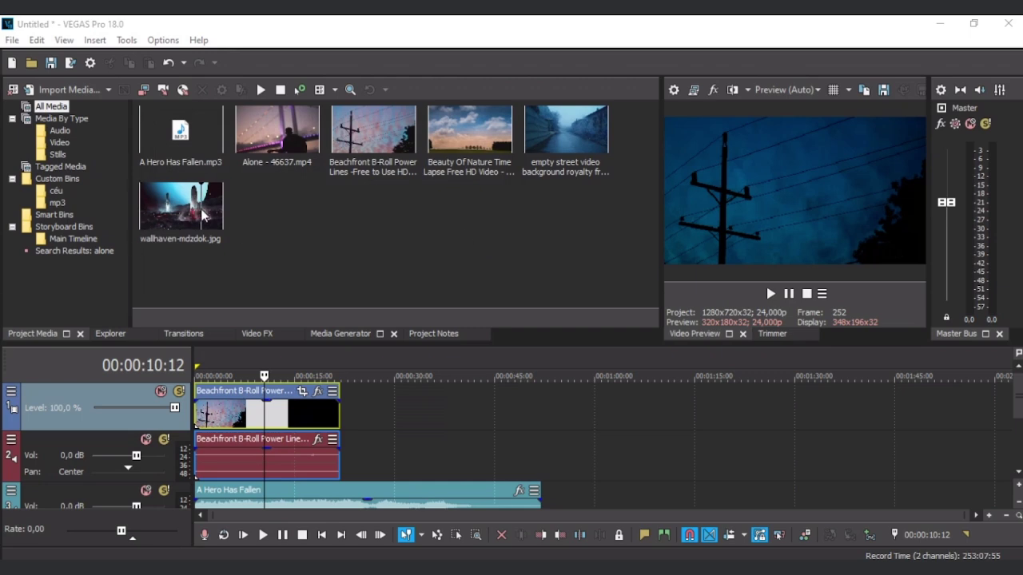
Step: Compare how the All Media files are presented in the Details and List views
{"action": "left_click", "coordinate": [334, 90]}
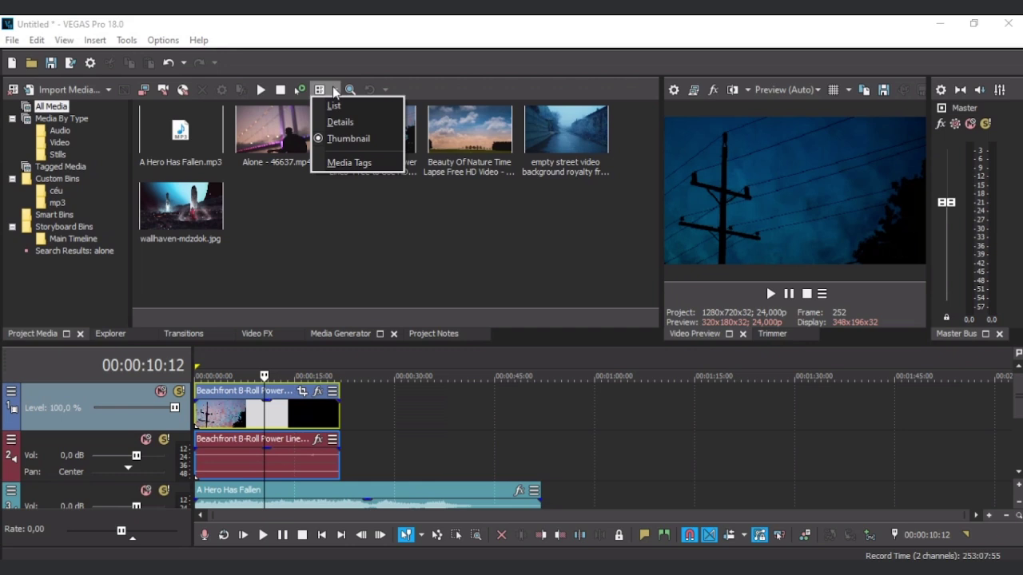
{"action": "left_click", "coordinate": [371, 123]}
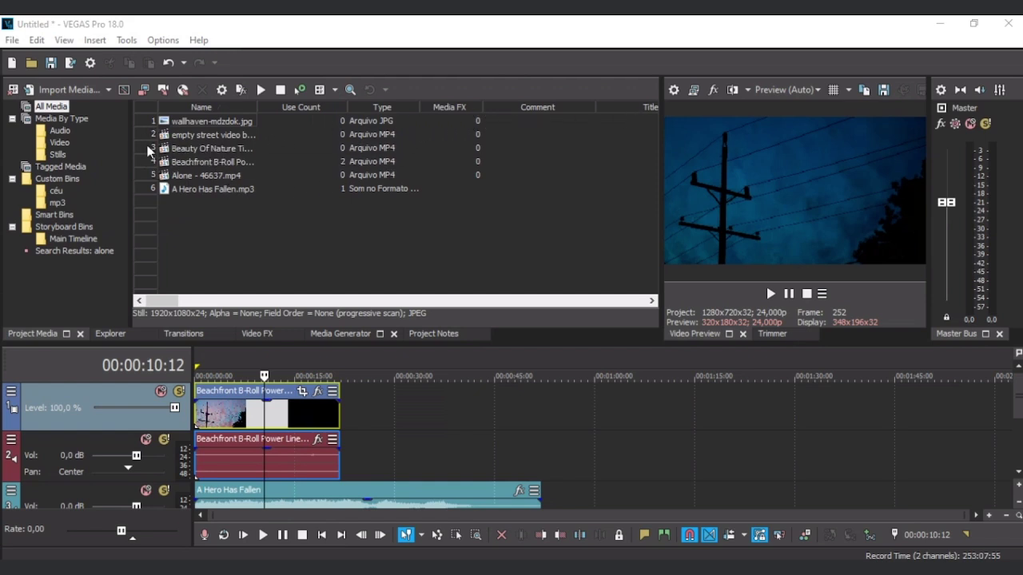
{"action": "left_click", "coordinate": [334, 90]}
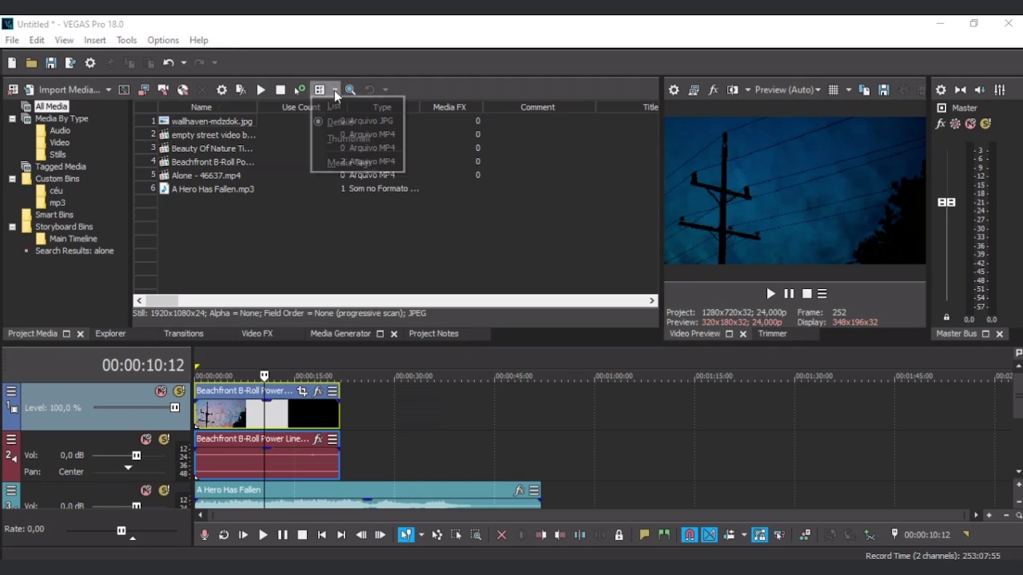
{"action": "left_click", "coordinate": [333, 105]}
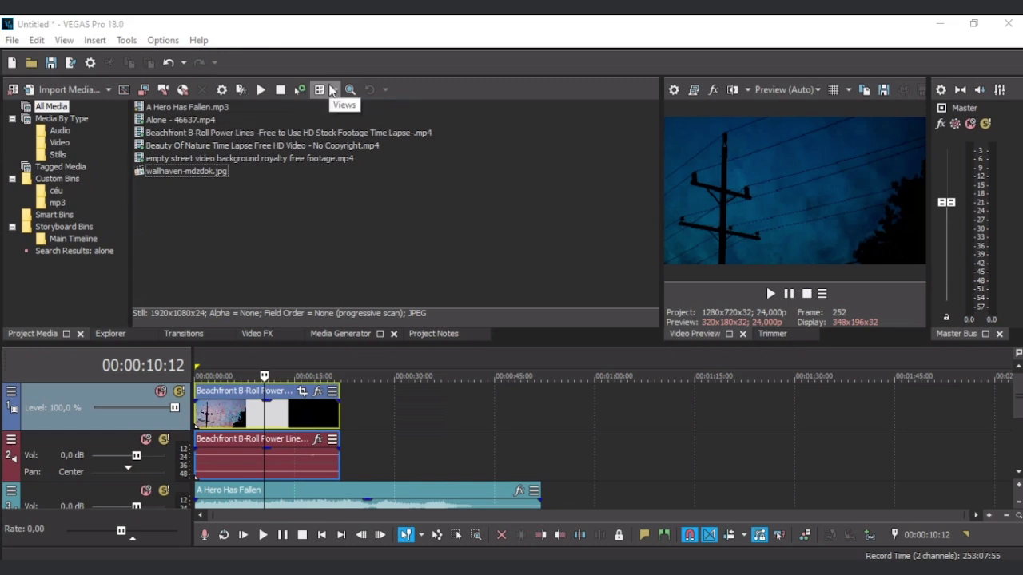
{"action": "left_click", "coordinate": [329, 89]}
Step: Turn on Media Tags for Project Media and set the files to Thumbnail view
{"action": "left_click", "coordinate": [333, 90]}
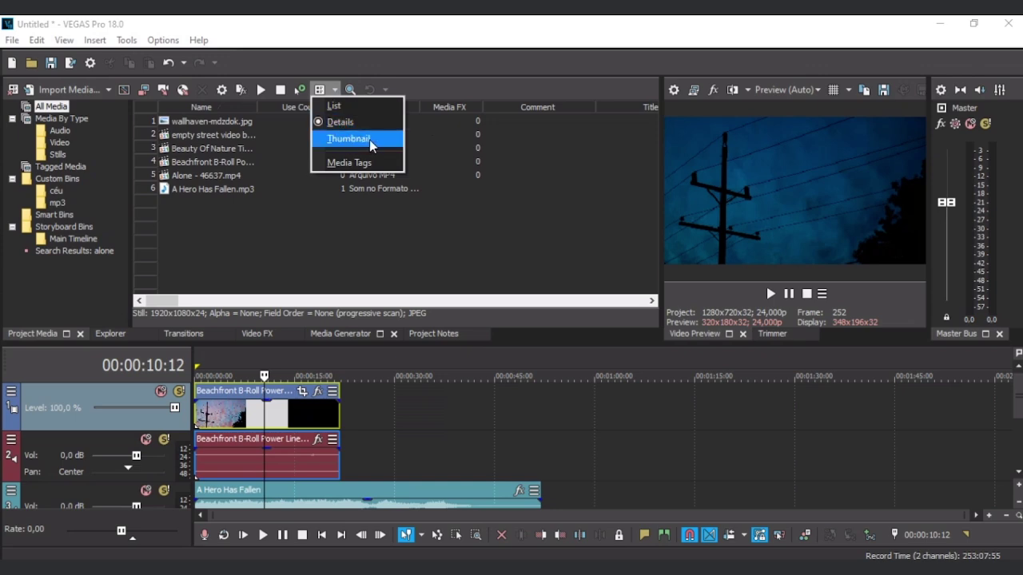
{"action": "left_click", "coordinate": [359, 163]}
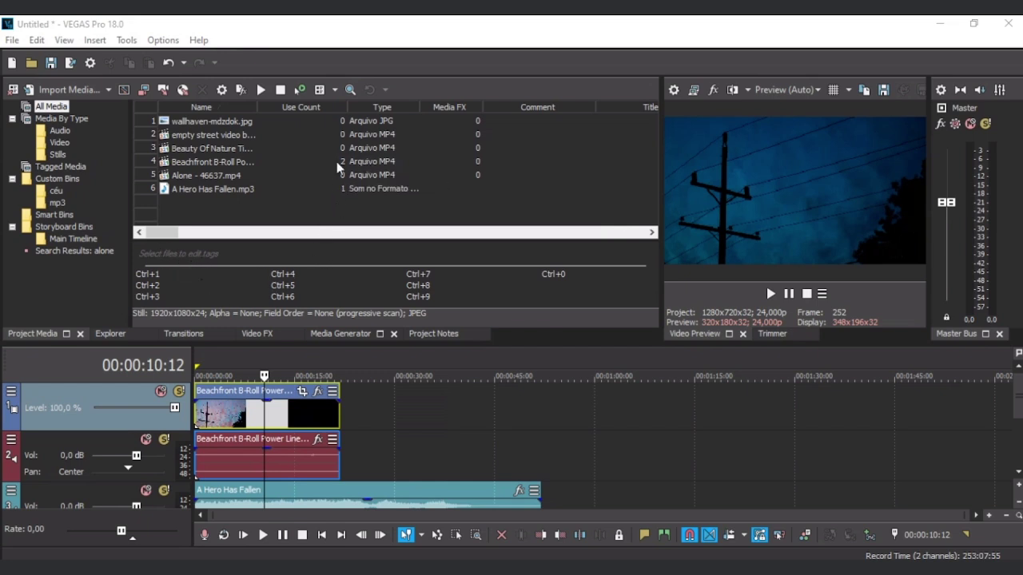
{"action": "left_click", "coordinate": [333, 89]}
{"action": "left_click", "coordinate": [348, 133]}
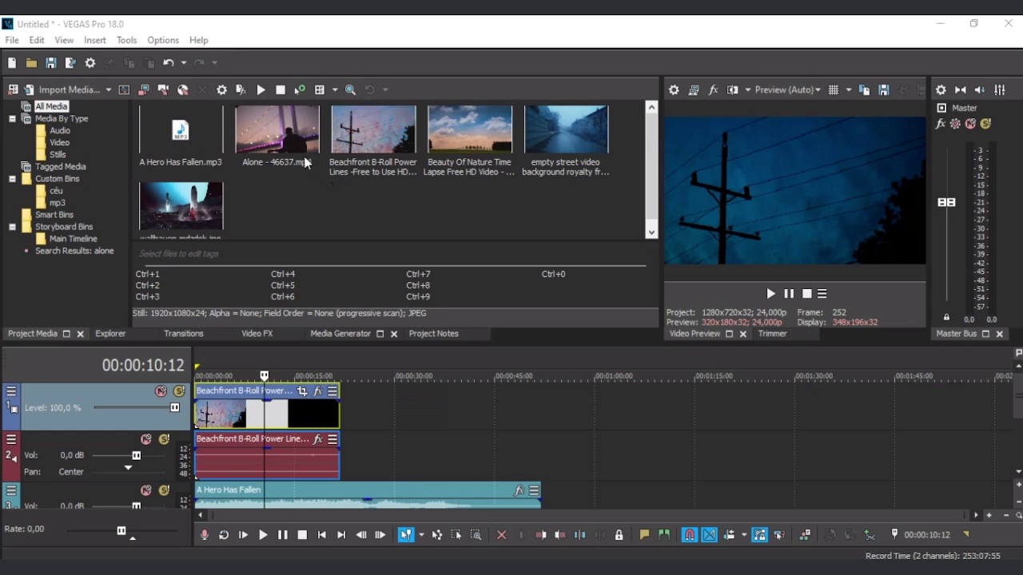
{"action": "left_click", "coordinate": [334, 91]}
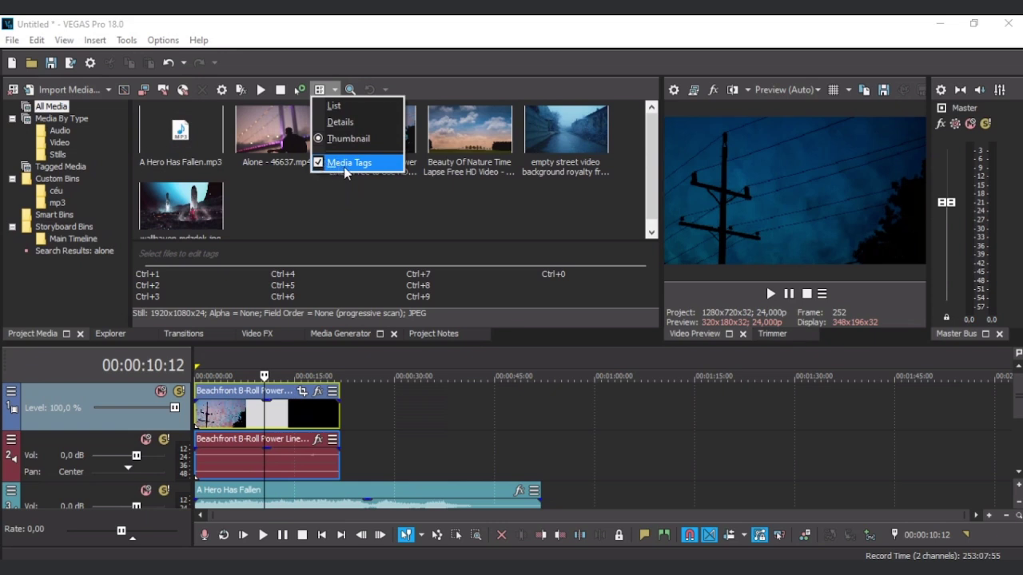
{"action": "left_click", "coordinate": [315, 204]}
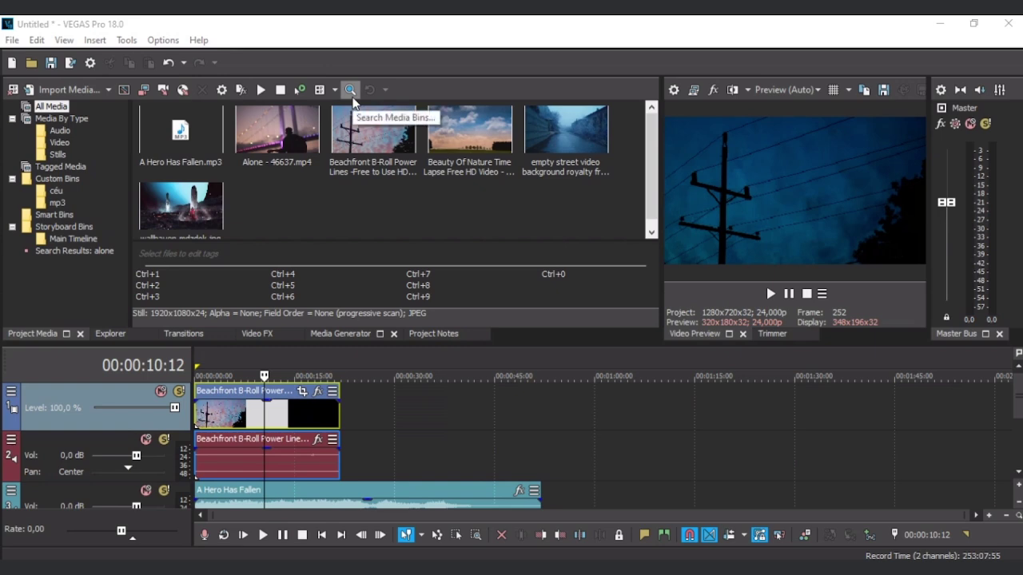
Step: Add the tag "nature" to the Beauty Of Nature Time Lapse video and deselect it
{"action": "left_click", "coordinate": [464, 141]}
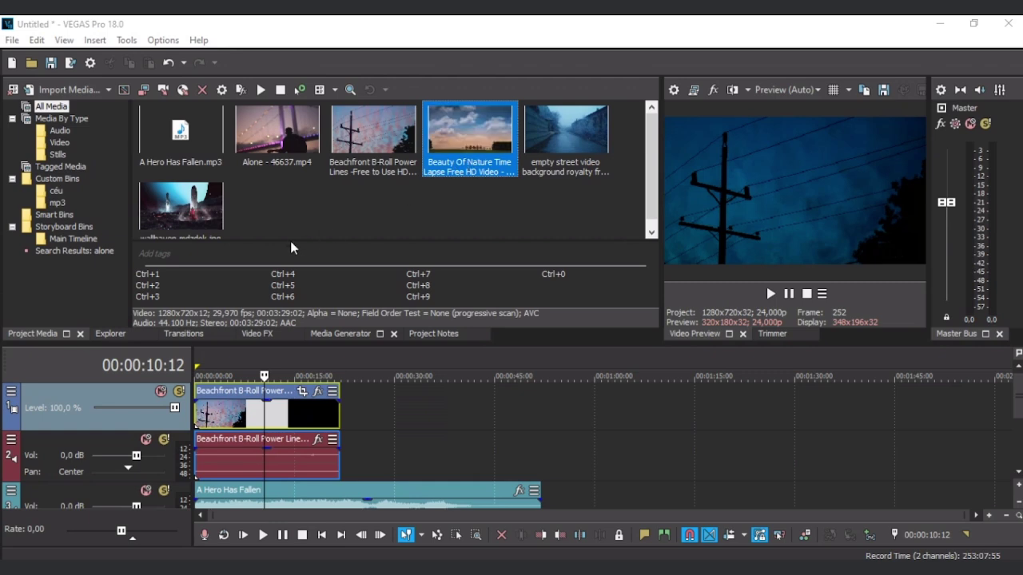
{"action": "left_click", "coordinate": [183, 254]}
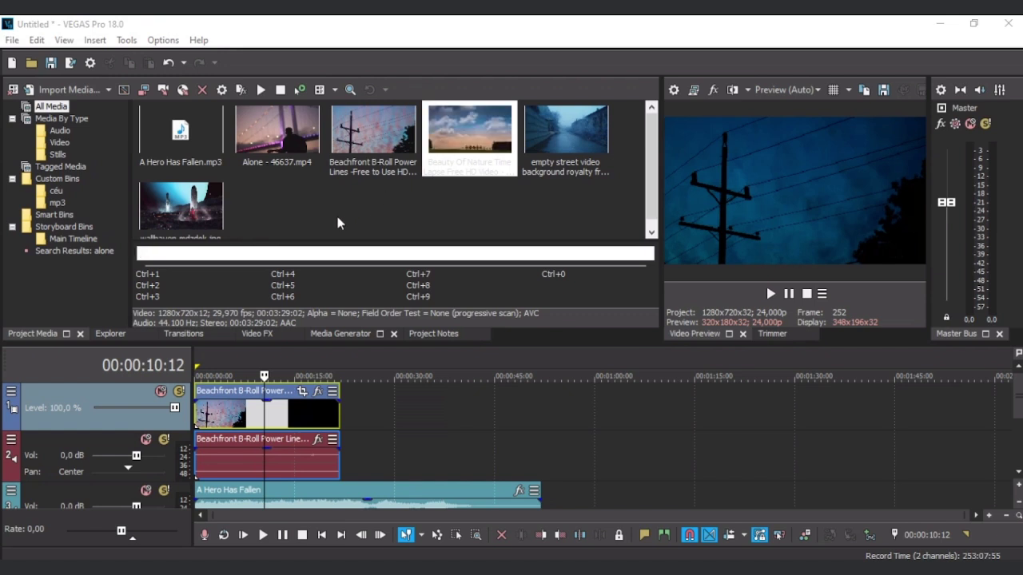
{"action": "type", "text": "nature"}
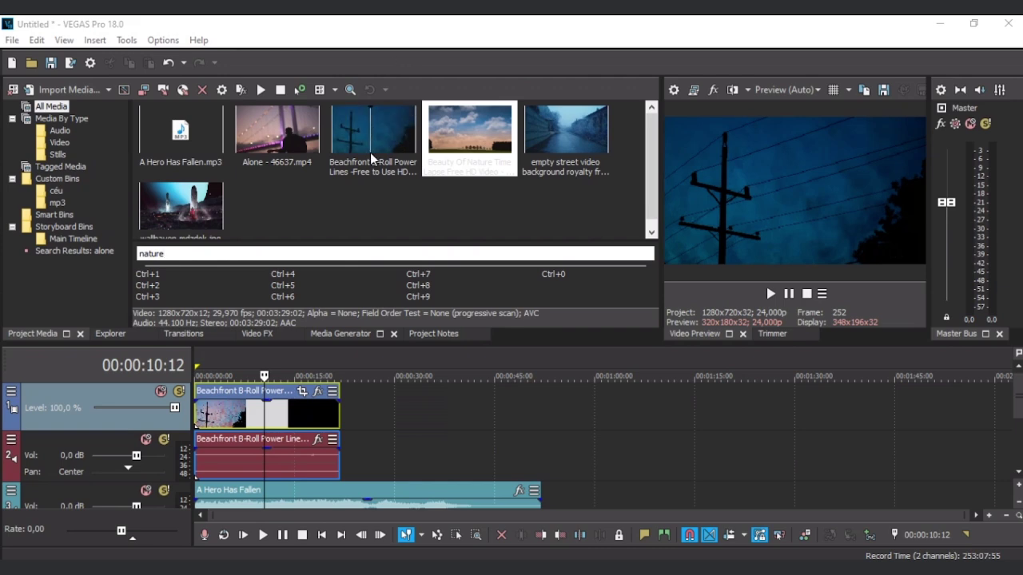
{"action": "key", "text": "Return"}
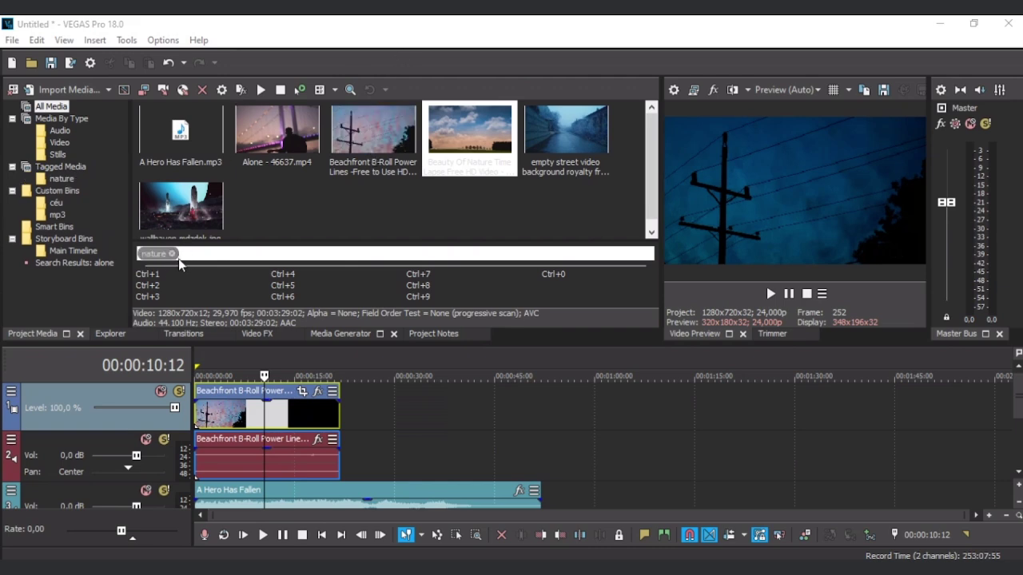
{"action": "left_click", "coordinate": [335, 204]}
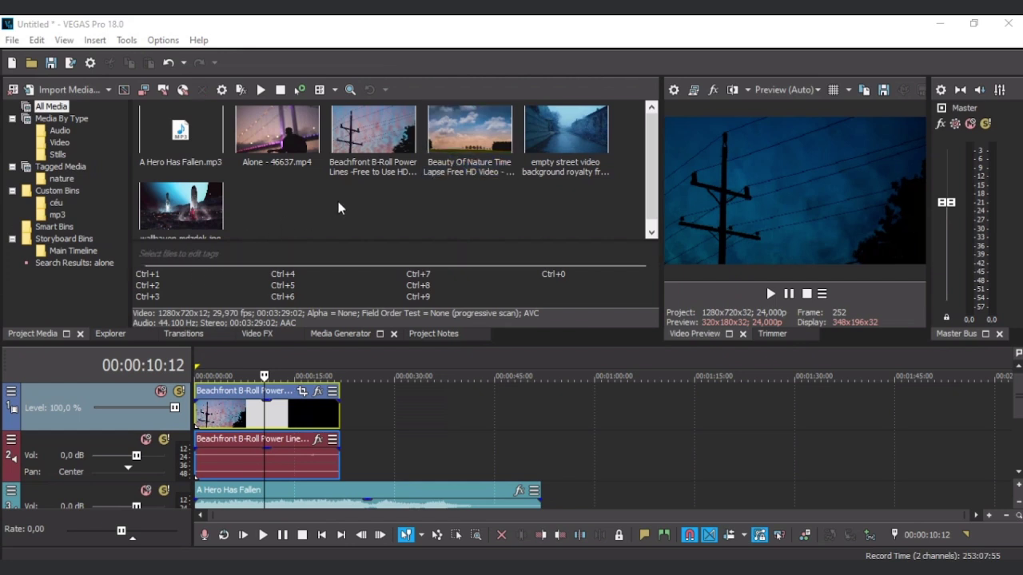
Step: Add the tag "rua" to the empty street video and deselect it
{"action": "left_click", "coordinate": [537, 147]}
{"action": "left_click", "coordinate": [225, 254]}
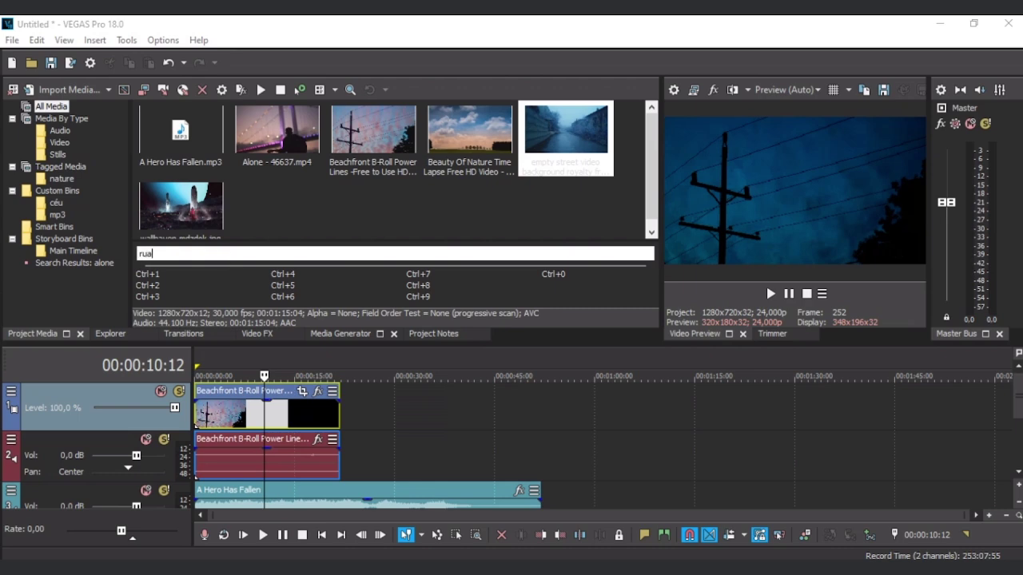
{"action": "type", "text": "rua"}
{"action": "key", "text": "Return"}
{"action": "left_click", "coordinate": [274, 202]}
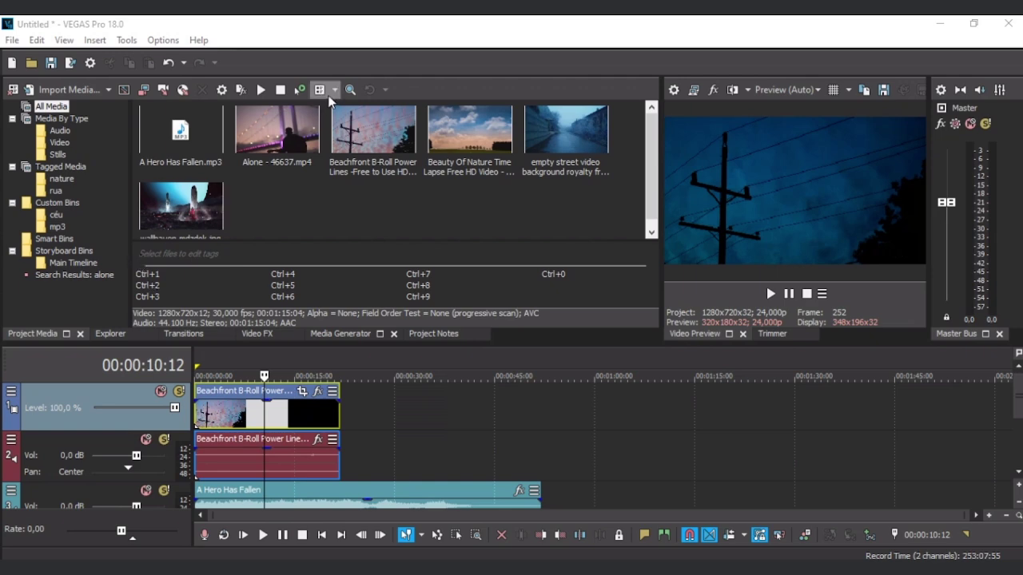
Step: Search all fields of the media bins for items containing "nature", and return to All Media
{"action": "left_click", "coordinate": [348, 90]}
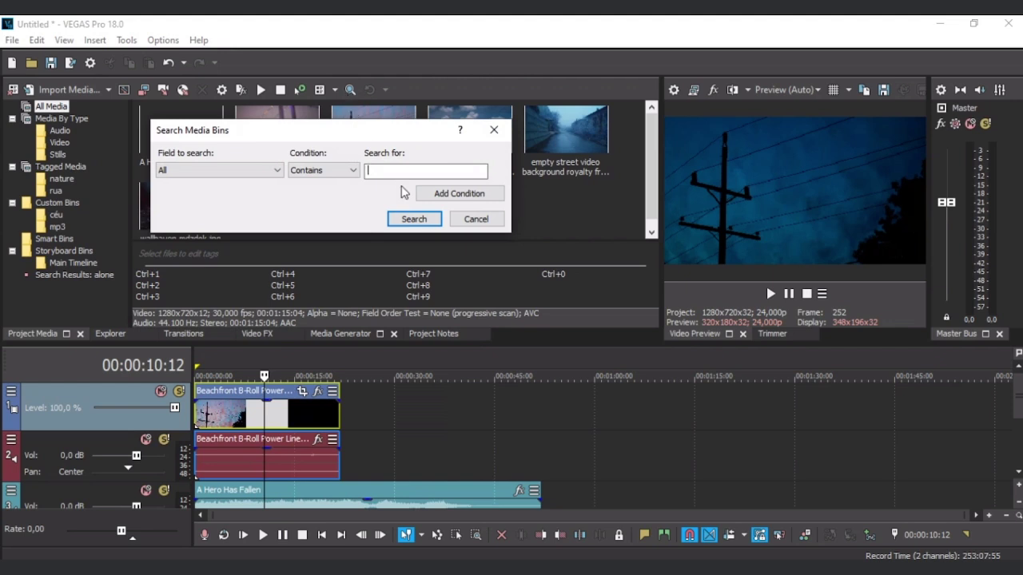
{"action": "type", "text": "nature"}
{"action": "key", "text": "Return"}
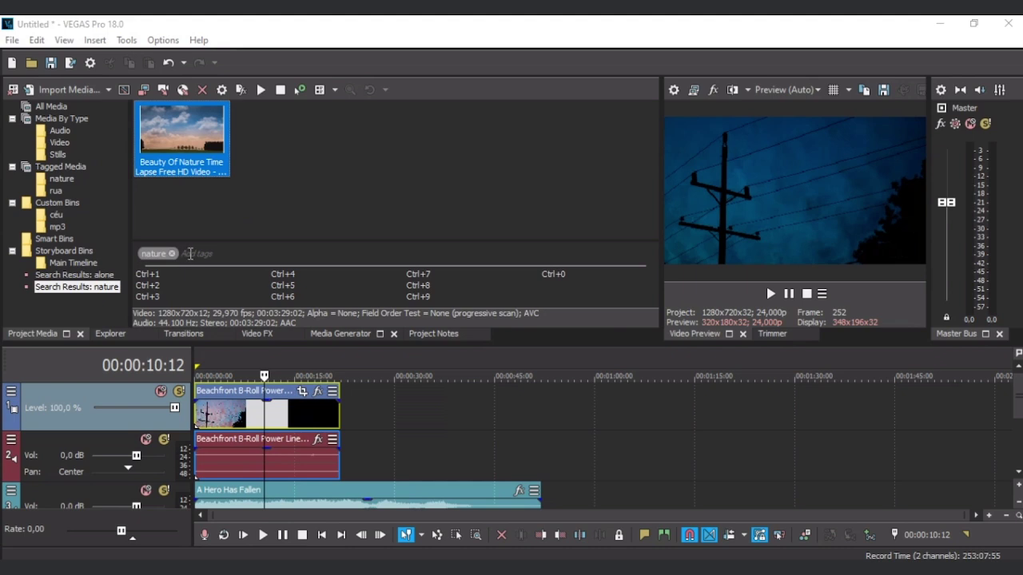
{"action": "left_click", "coordinate": [267, 211]}
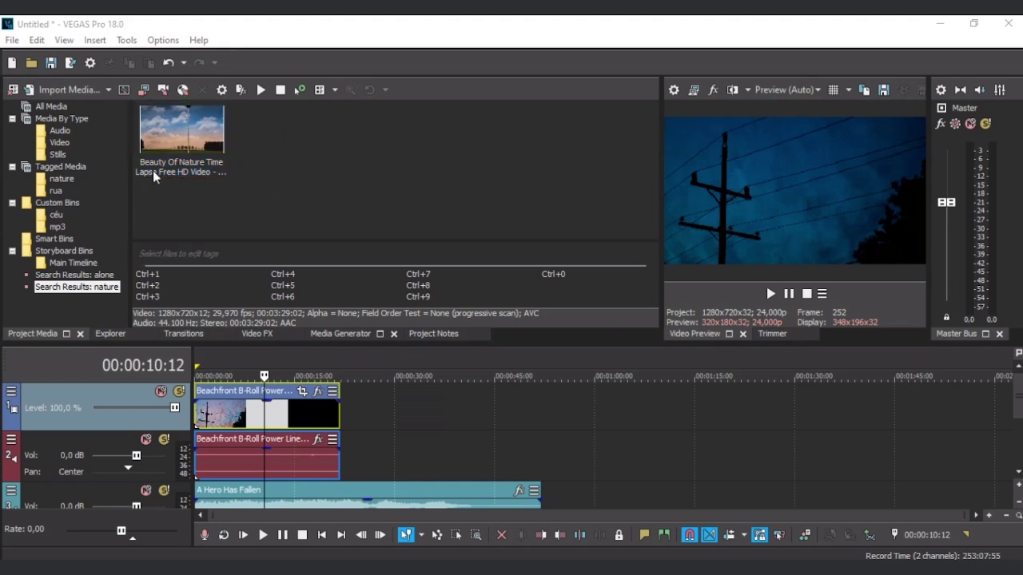
{"action": "left_click", "coordinate": [51, 105]}
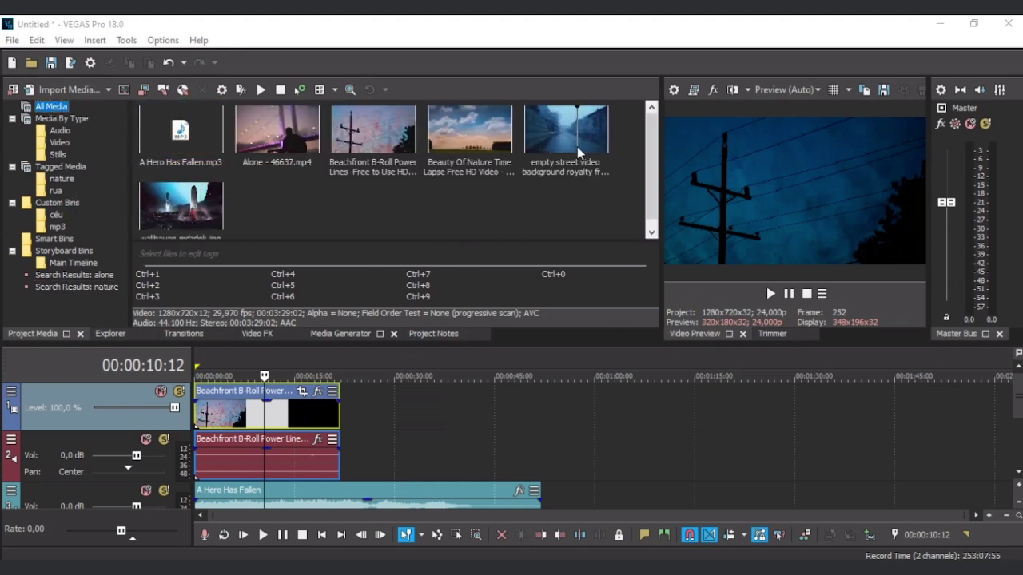
Step: Search all fields of the media bins for items containing "rua"
{"action": "left_click", "coordinate": [349, 91]}
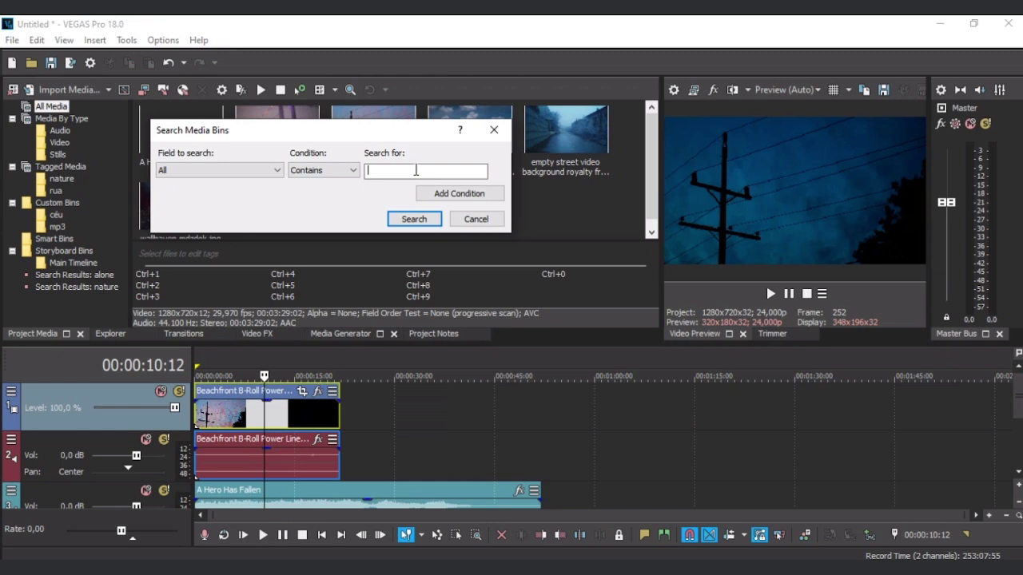
{"action": "key", "text": "Return"}
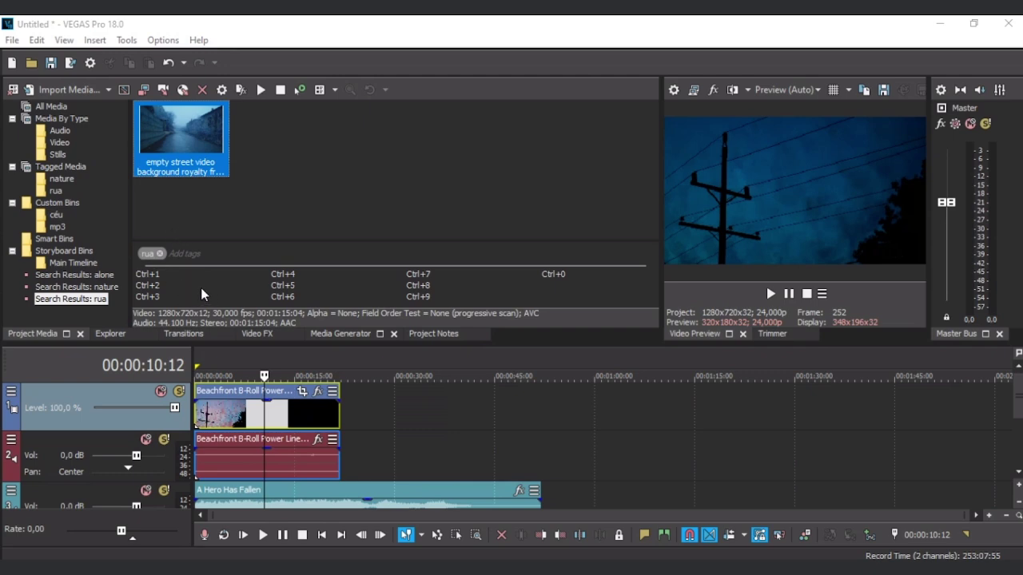
{"action": "left_click", "coordinate": [264, 231]}
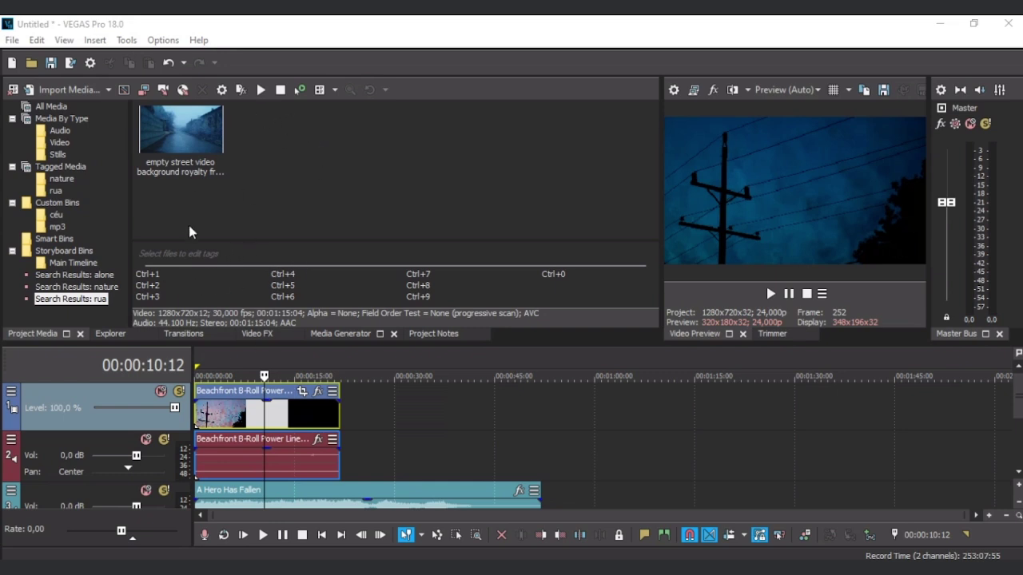
Step: Set Project Media to Thumbnail view with Media Tags turned off, and return to All Media
{"action": "left_click", "coordinate": [324, 90]}
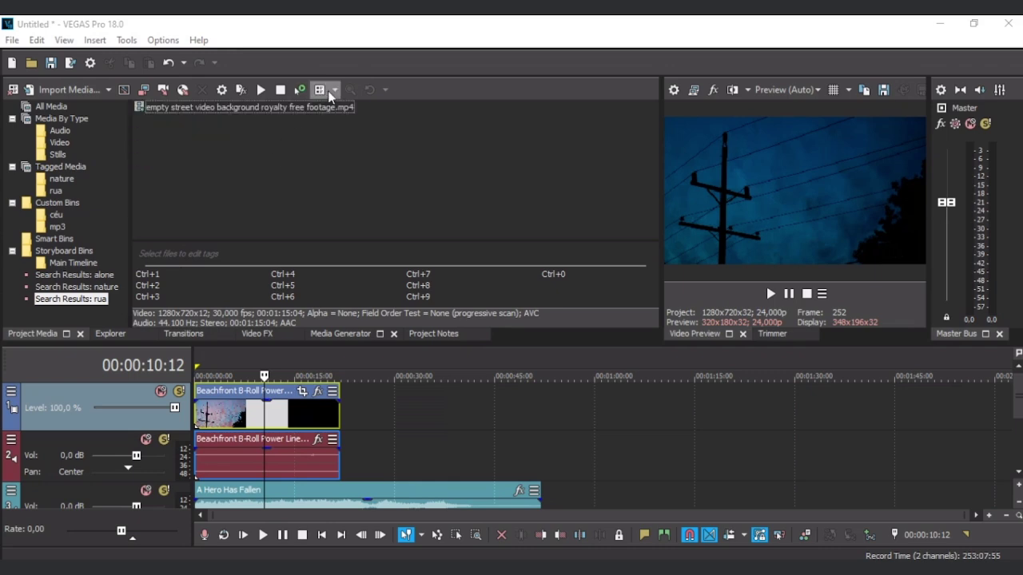
{"action": "left_click", "coordinate": [335, 89]}
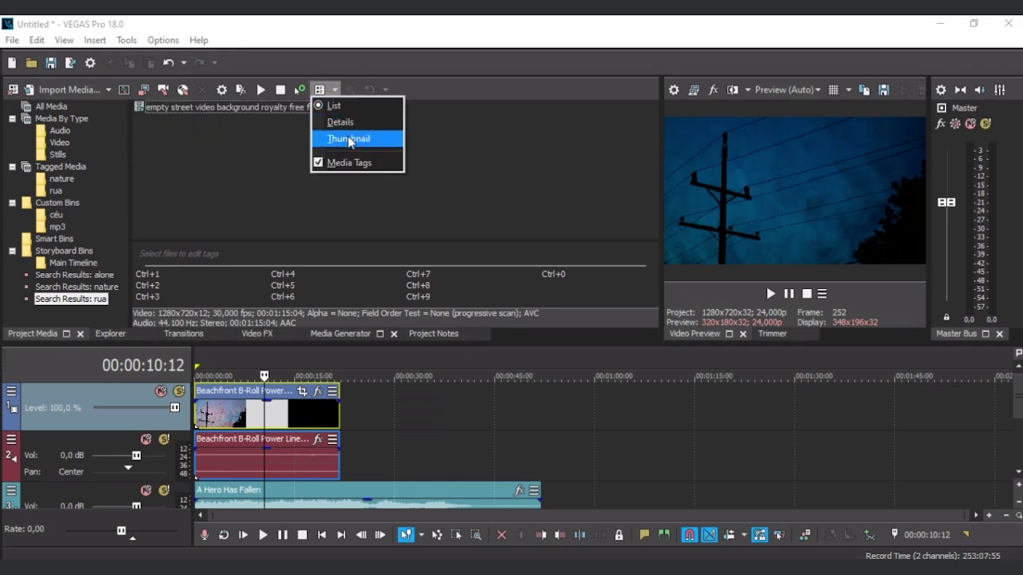
{"action": "left_click", "coordinate": [347, 136]}
{"action": "left_click", "coordinate": [334, 89]}
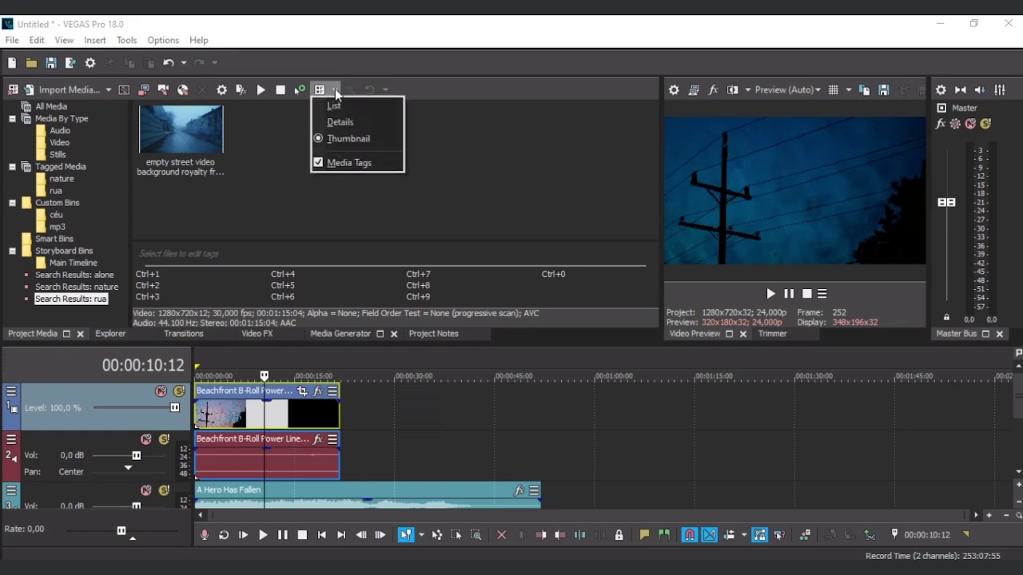
{"action": "left_click", "coordinate": [330, 168]}
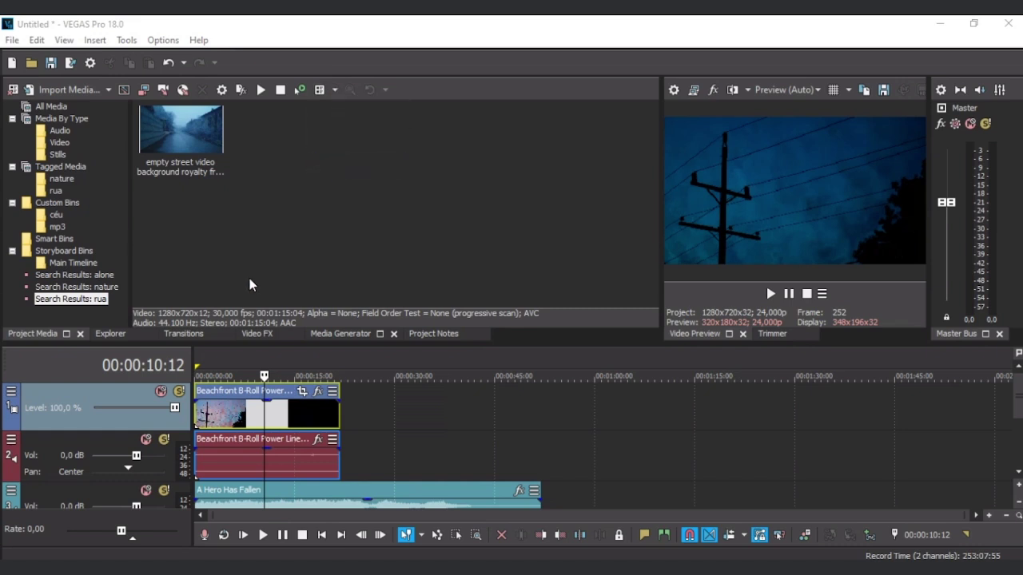
{"action": "left_click", "coordinate": [56, 106]}
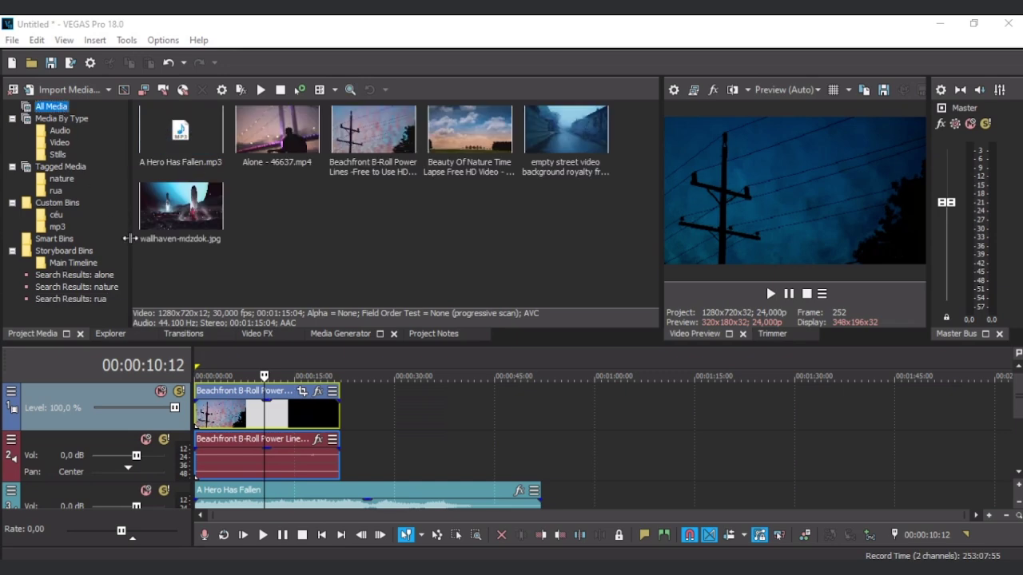
Step: Place Alone - 46637.mp4 on the timeline directly after the Beachfront clip, and enlarge the timeline area to show all three tracks
{"action": "left_click_drag", "start_coordinate": [300, 123], "coordinate": [386, 395]}
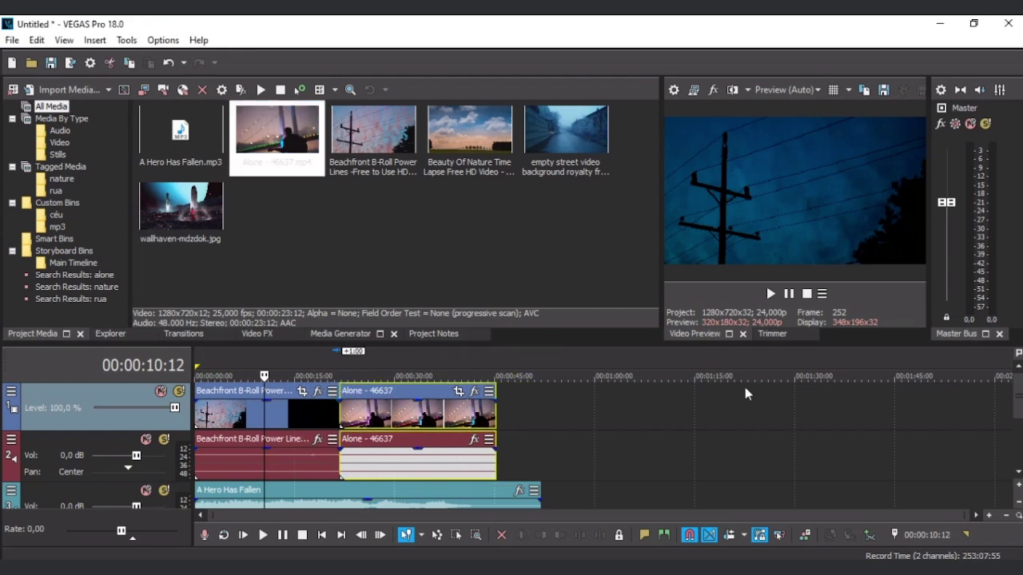
{"action": "left_click_drag", "start_coordinate": [704, 346], "coordinate": [701, 290]}
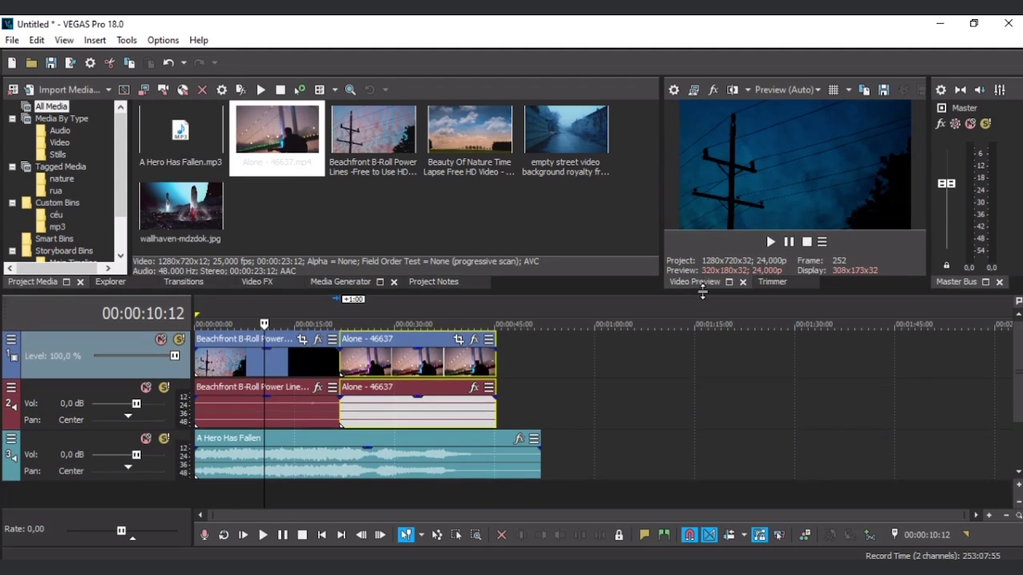
Step: Lower the volume of the A Hero Has Fallen track to -22,0 dB and play the timeline to check the mix
{"action": "left_click_drag", "start_coordinate": [136, 455], "coordinate": [108, 456]}
{"action": "key", "text": "space"}
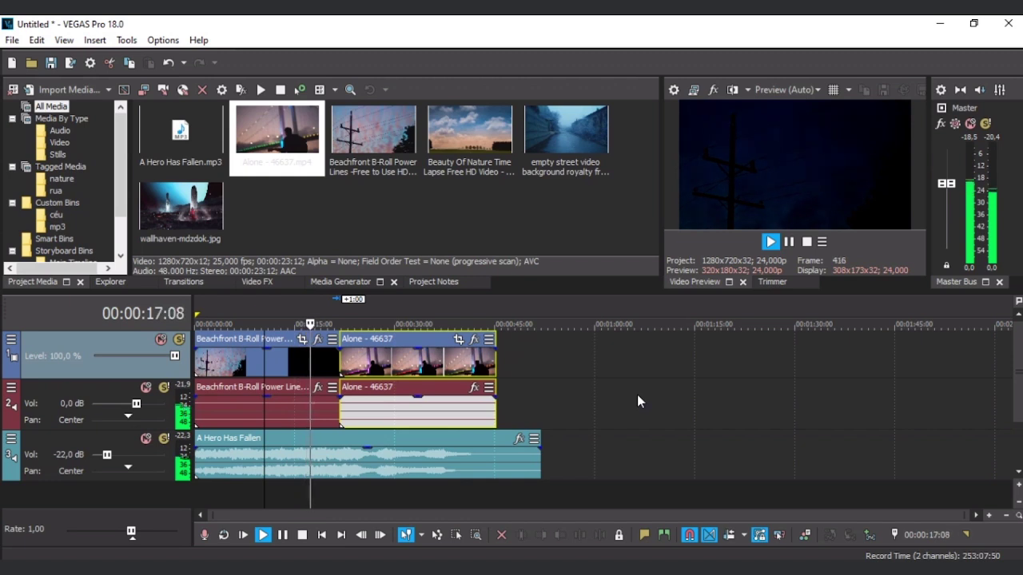
{"action": "key", "text": "space"}
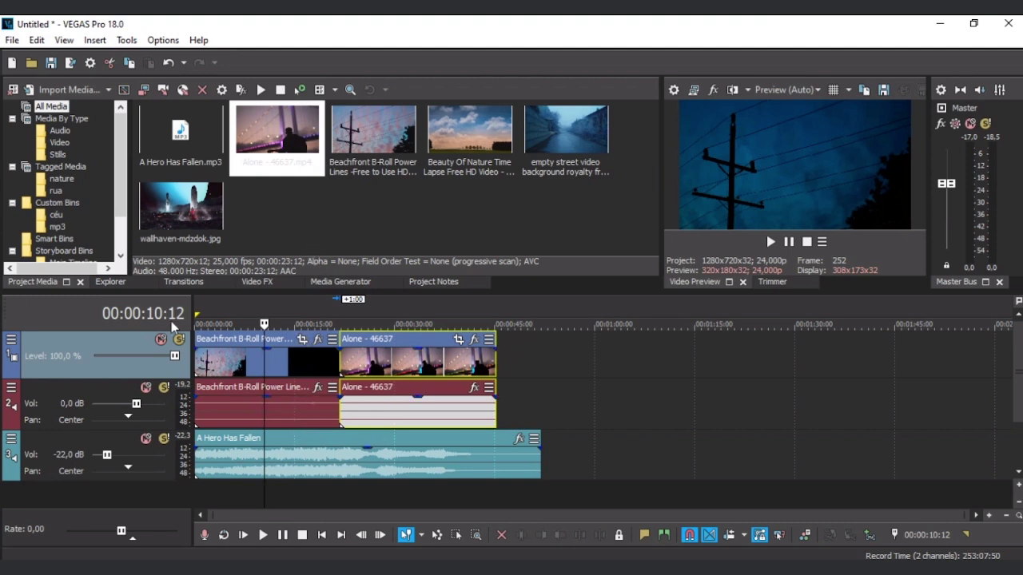
Step: Remove the unused files from Project Media, and open the folder browser for swapping project files, moving it clear of the video preview
{"action": "left_click", "coordinate": [16, 90]}
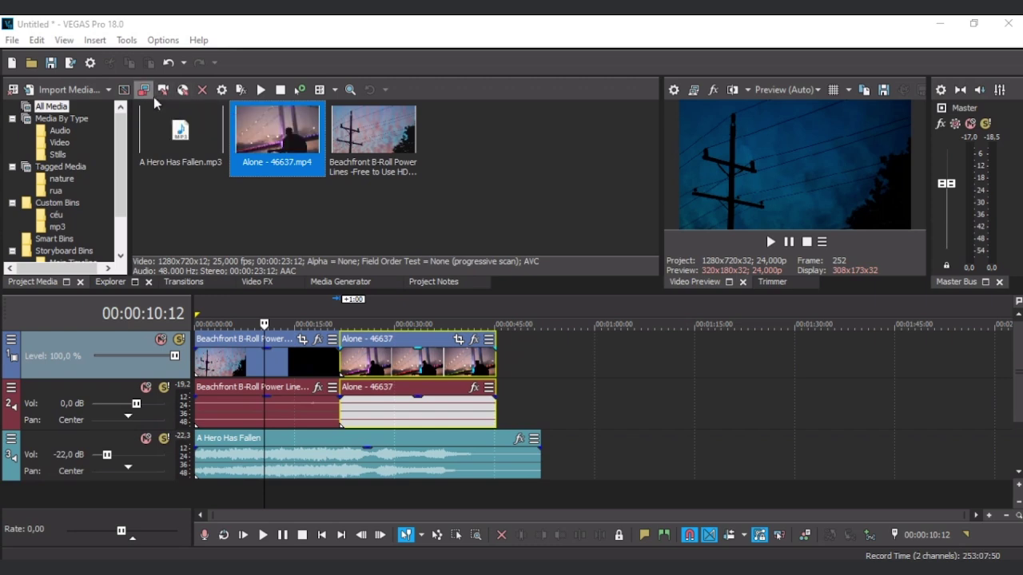
{"action": "left_click", "coordinate": [125, 90]}
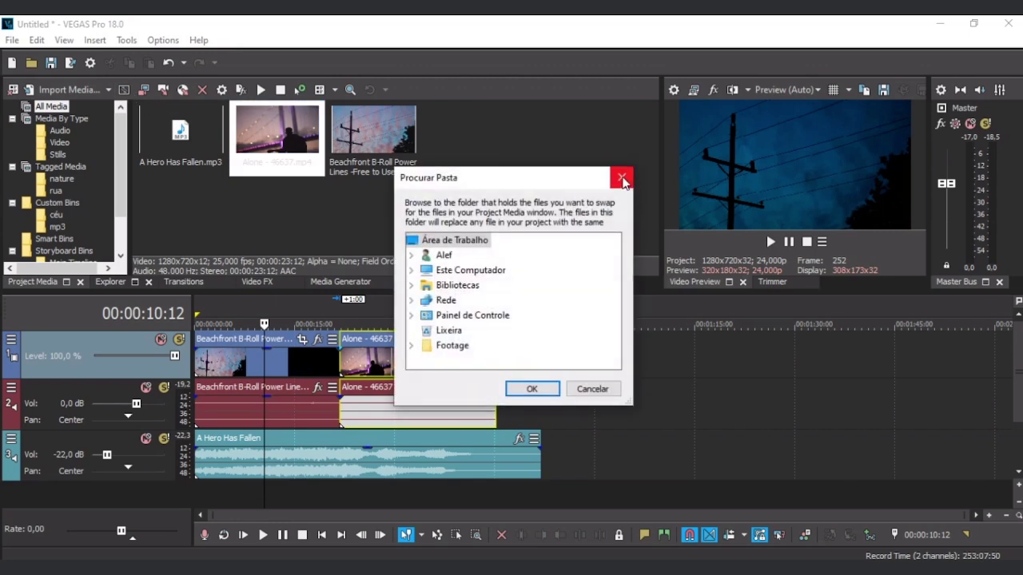
{"action": "left_click_drag", "start_coordinate": [581, 181], "coordinate": [312, 185]}
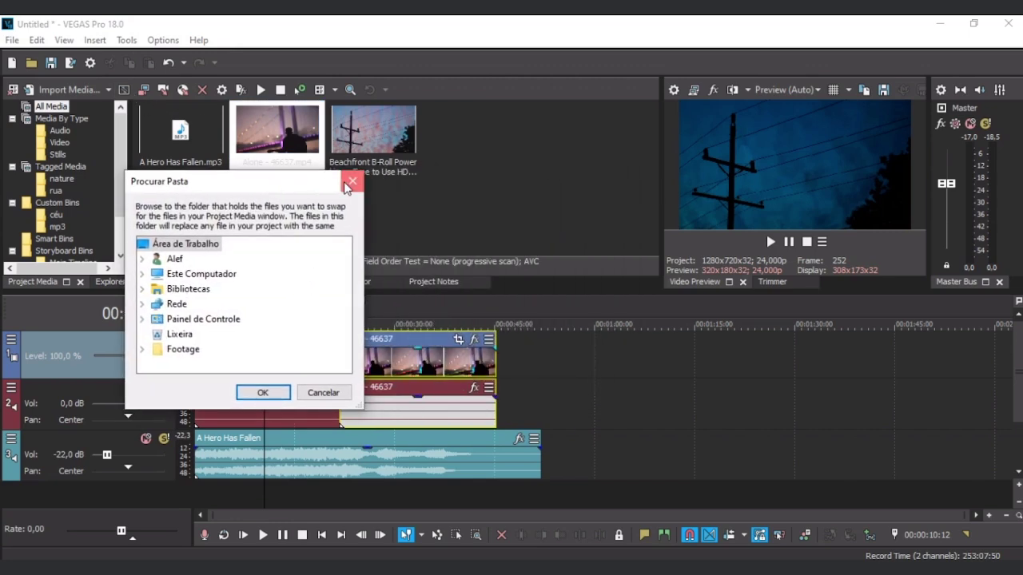
Step: Close the folder browser without swapping any project files
{"action": "left_click", "coordinate": [353, 181]}
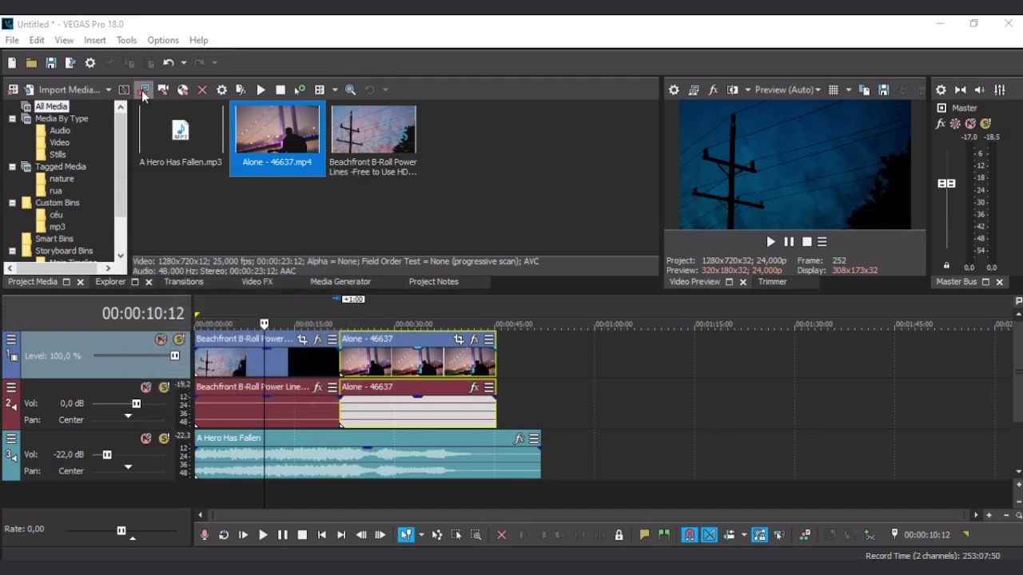
{"action": "left_click", "coordinate": [238, 66]}
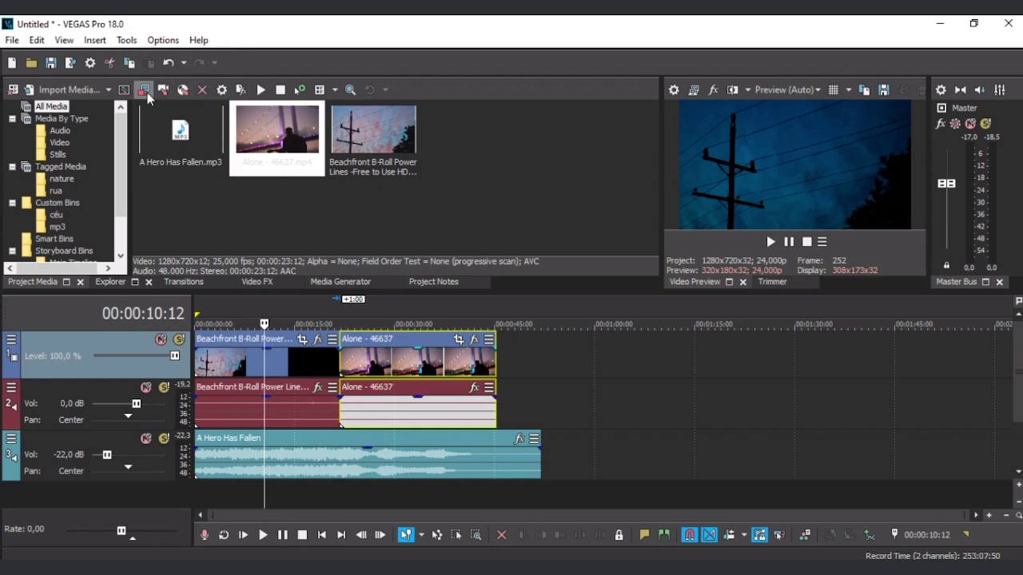
{"action": "left_click", "coordinate": [163, 216]}
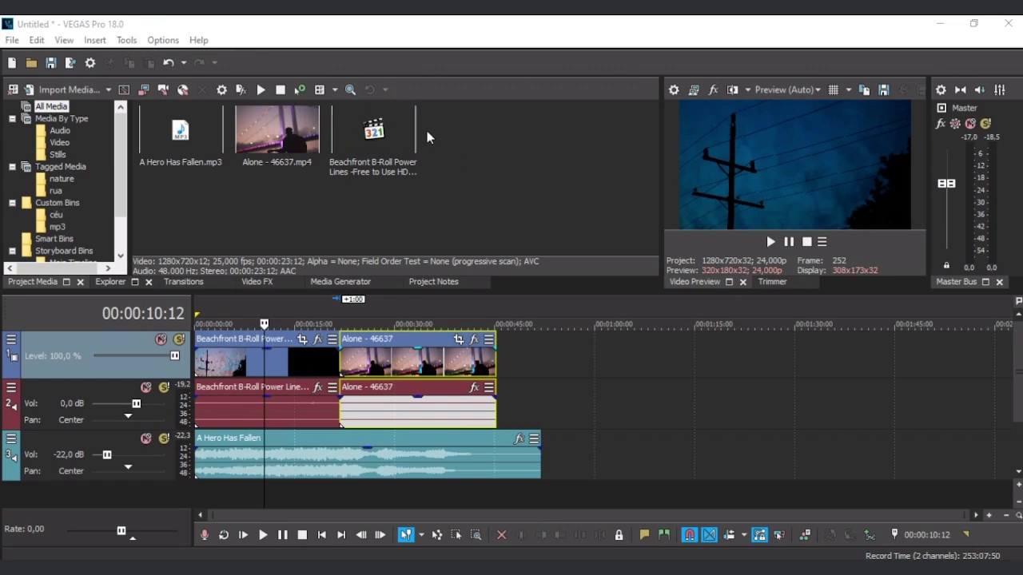
Step: Replace the Beachfront B-Roll Power Lines clip in Project Media with Bird - 56353 and view the new clip on the timeline
{"action": "left_click", "coordinate": [351, 140]}
{"action": "right_click", "coordinate": [349, 143]}
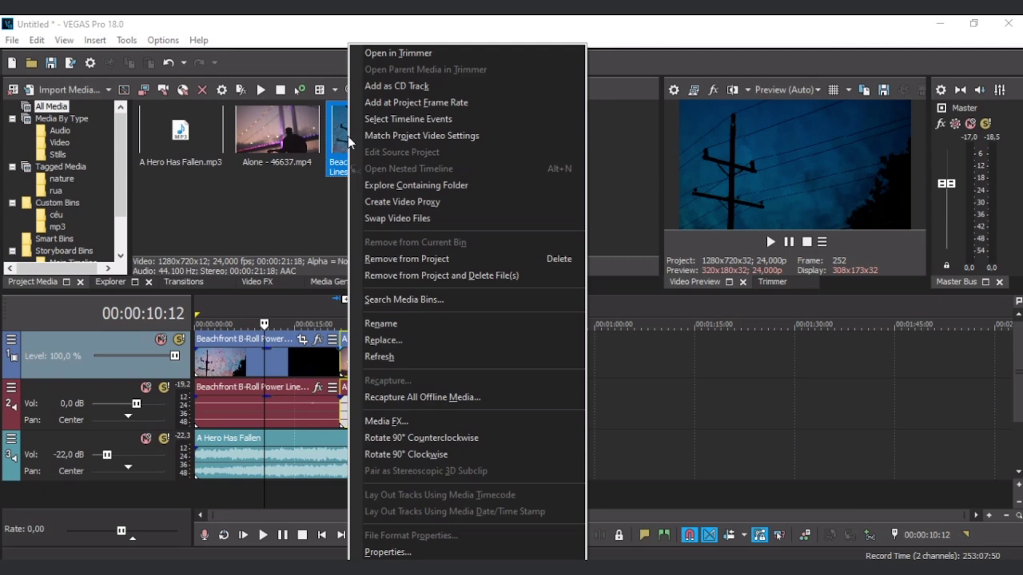
{"action": "left_click", "coordinate": [404, 346]}
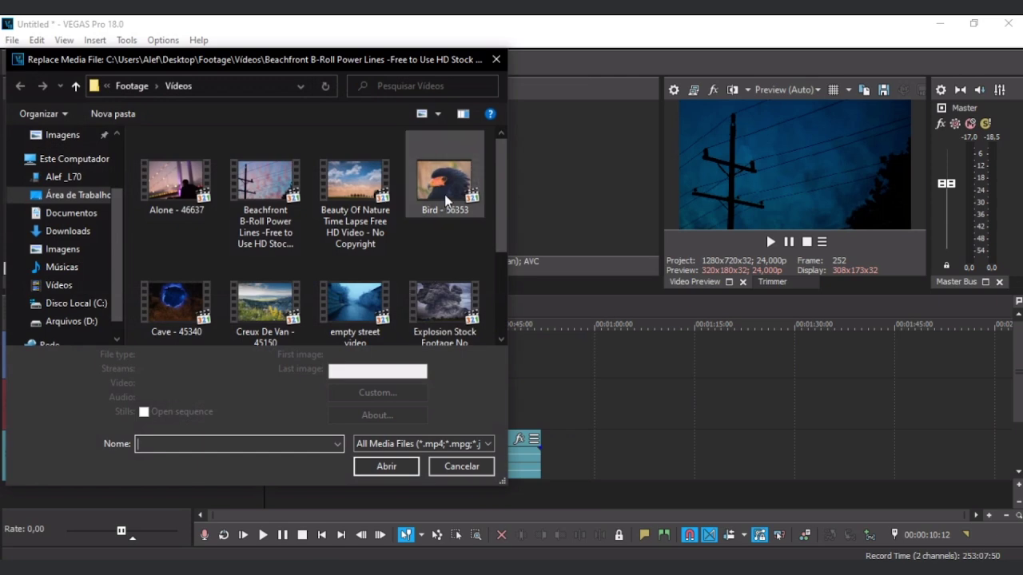
{"action": "double_click", "coordinate": [449, 188]}
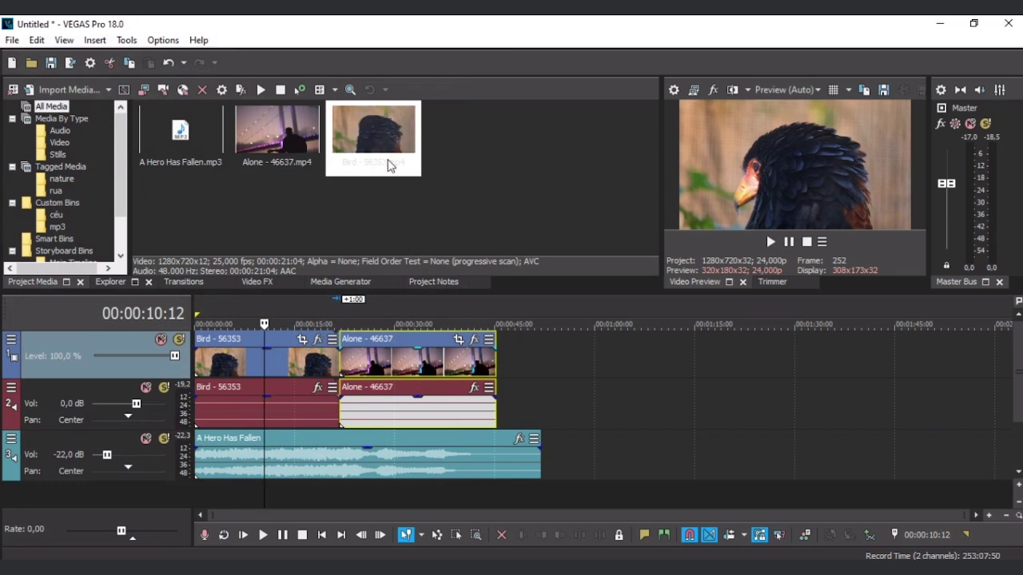
{"action": "left_click", "coordinate": [384, 310]}
{"action": "left_click", "coordinate": [270, 308]}
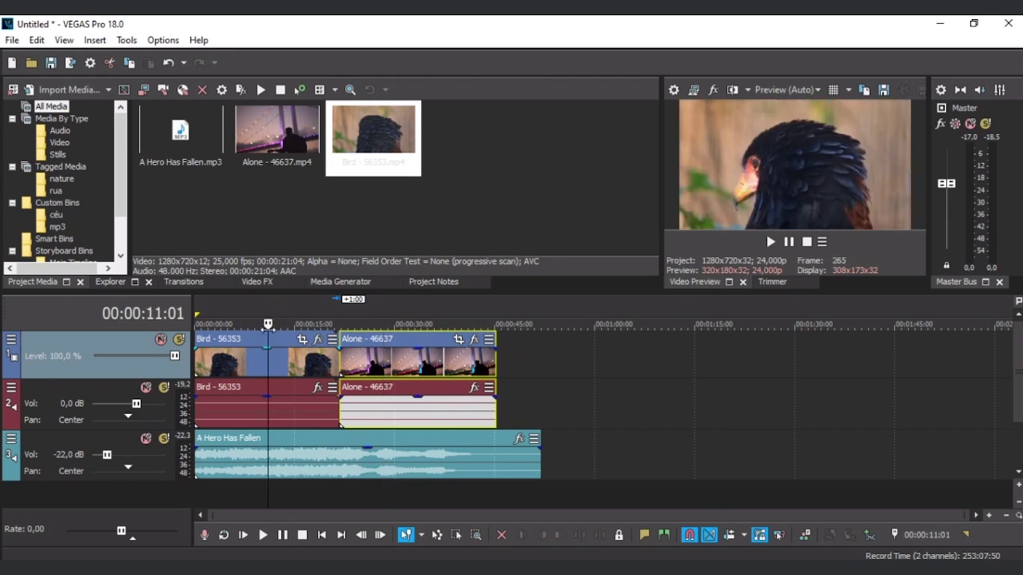
Step: Replace Alone - 46637.mp4 in Project Media with Cave - 45340 and move the playhead onto the swapped clip
{"action": "right_click", "coordinate": [269, 135]}
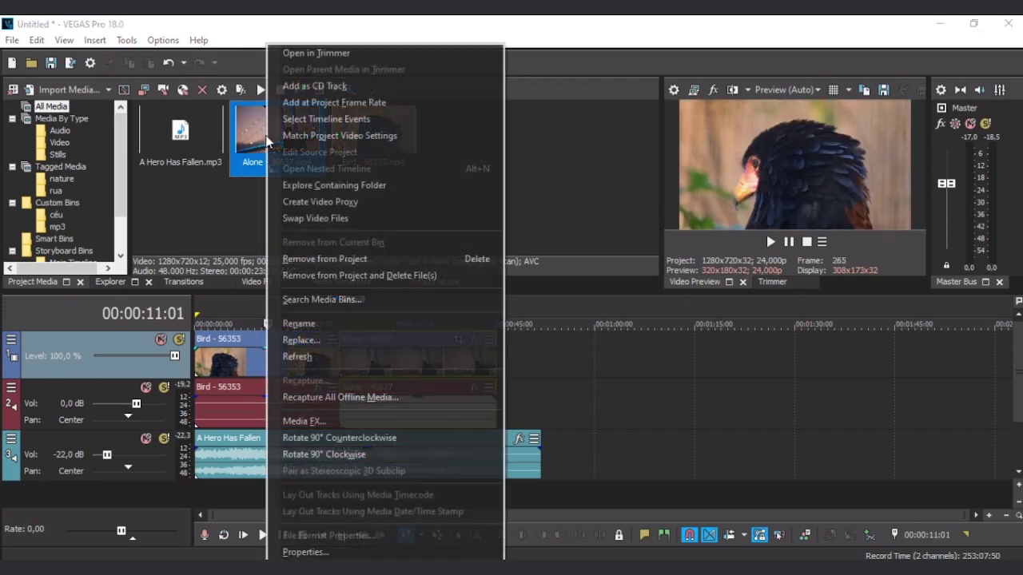
{"action": "left_click", "coordinate": [331, 340]}
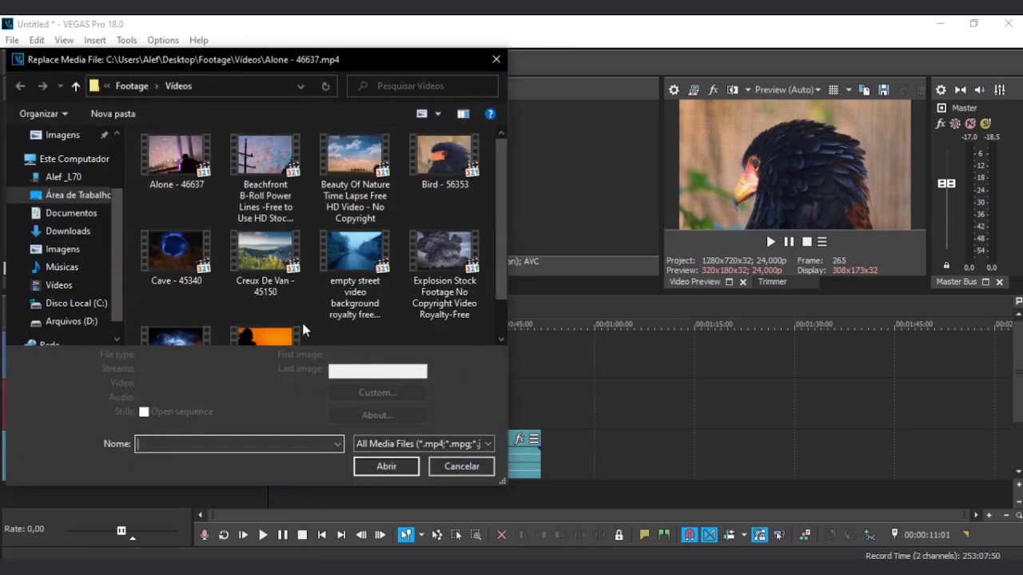
{"action": "double_click", "coordinate": [176, 256]}
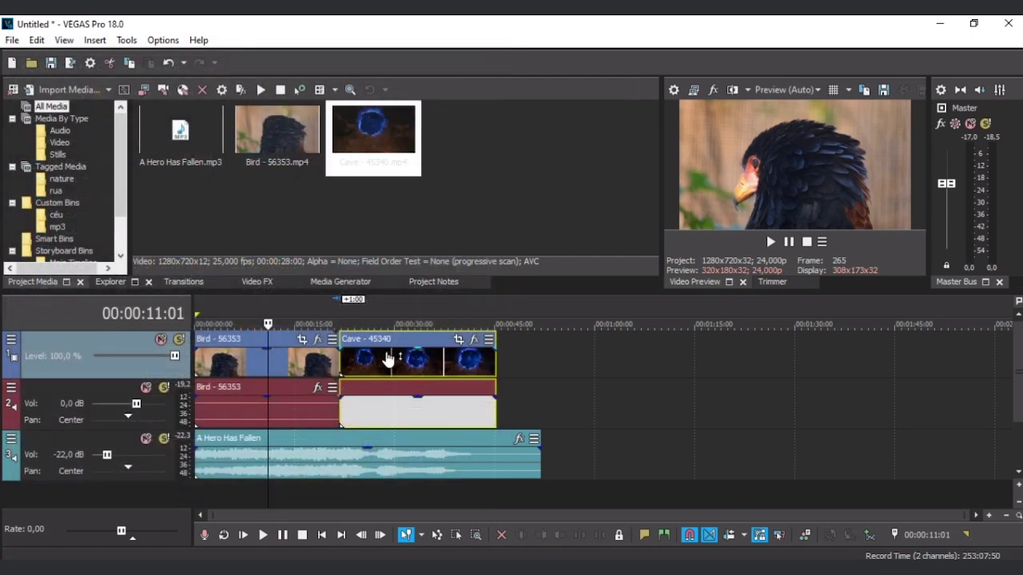
{"action": "left_click", "coordinate": [345, 457]}
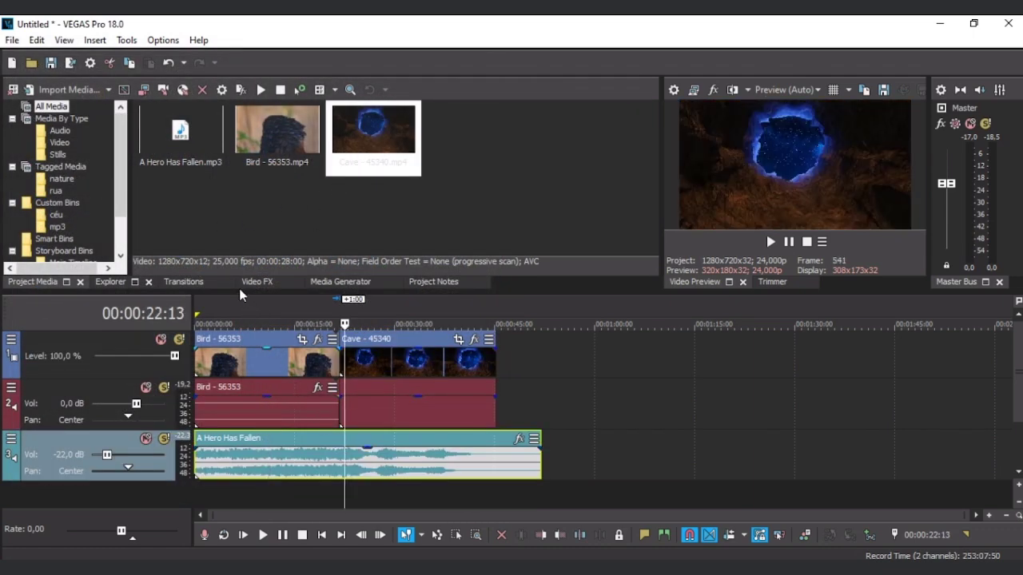
{"action": "right_click", "coordinate": [188, 145]}
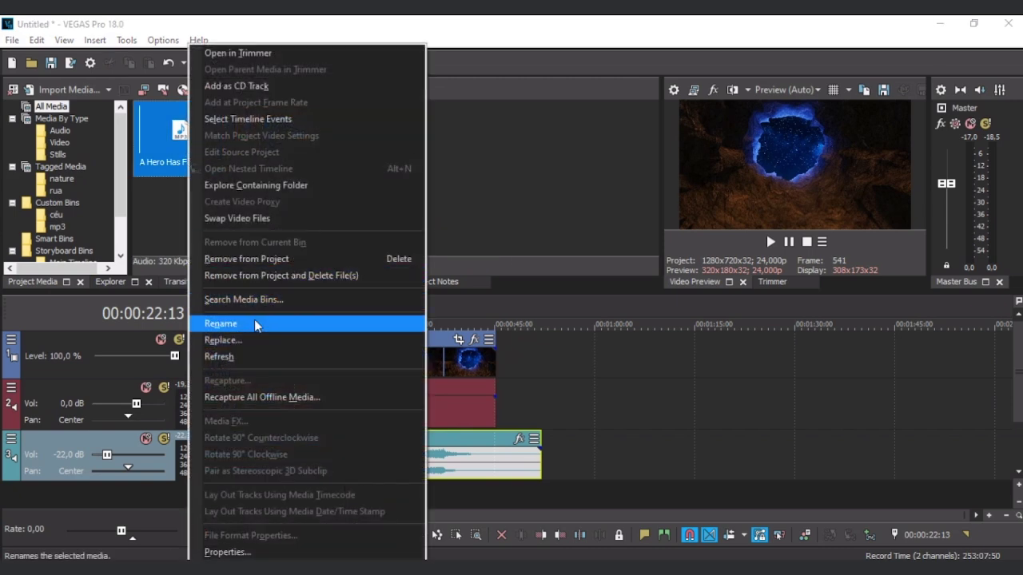
{"action": "left_click", "coordinate": [528, 173]}
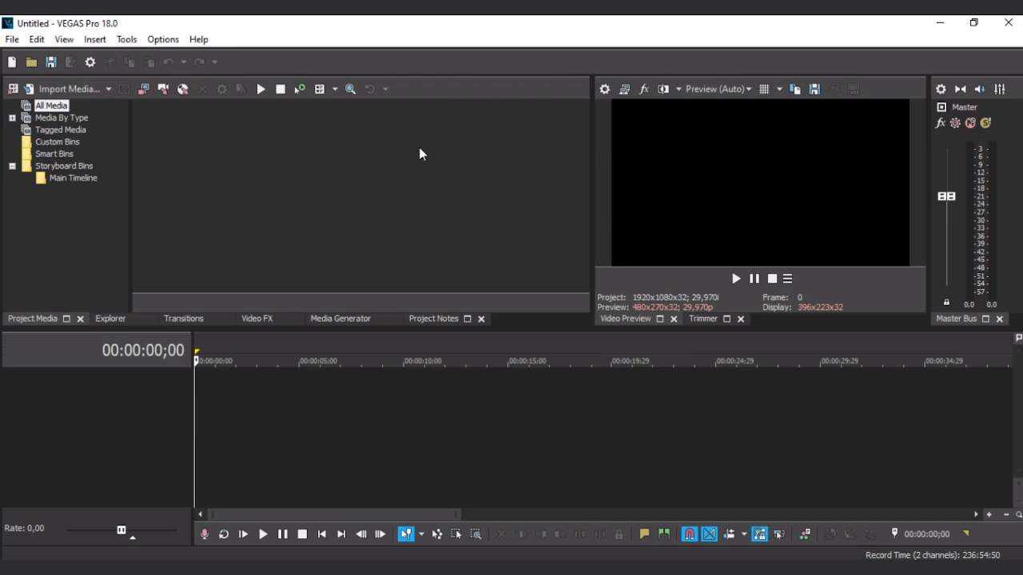
Step: Apply the Vegas 14 Default window layout, then widen the Trimmer toward the Video Preview and enlarge the Project Media area
{"action": "left_click", "coordinate": [64, 39]}
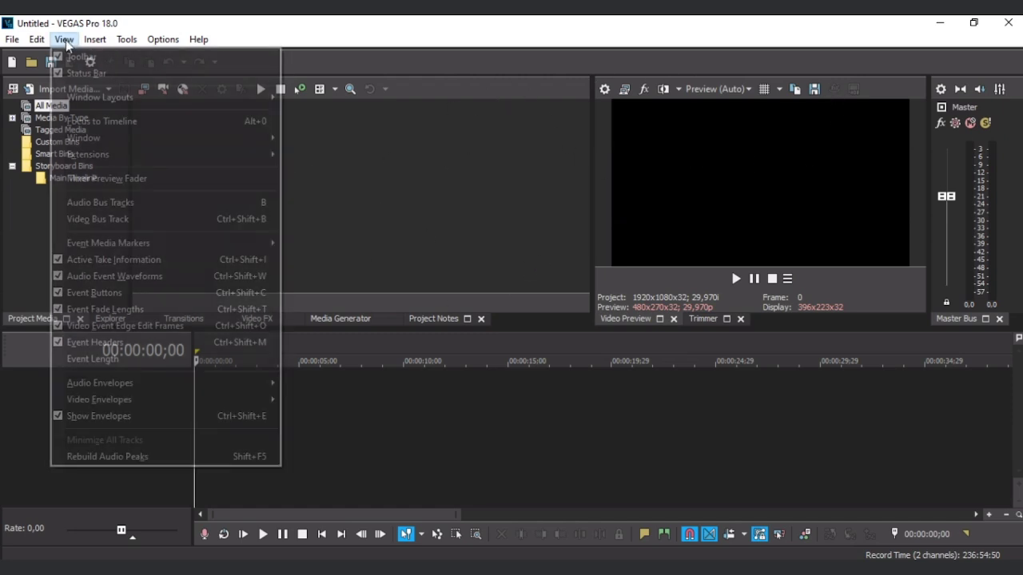
{"action": "mouse_move", "coordinate": [130, 97]}
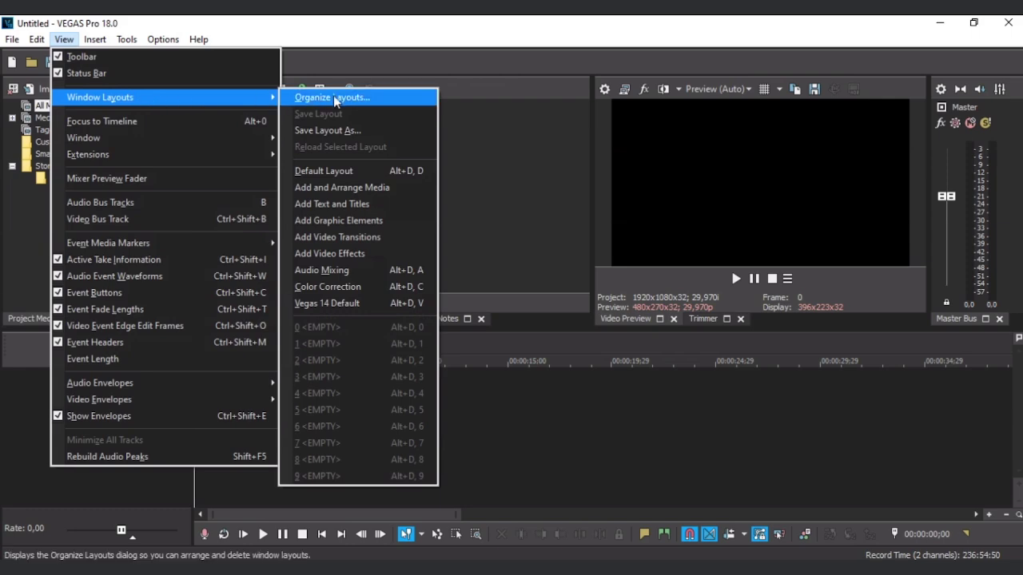
{"action": "left_click", "coordinate": [345, 303]}
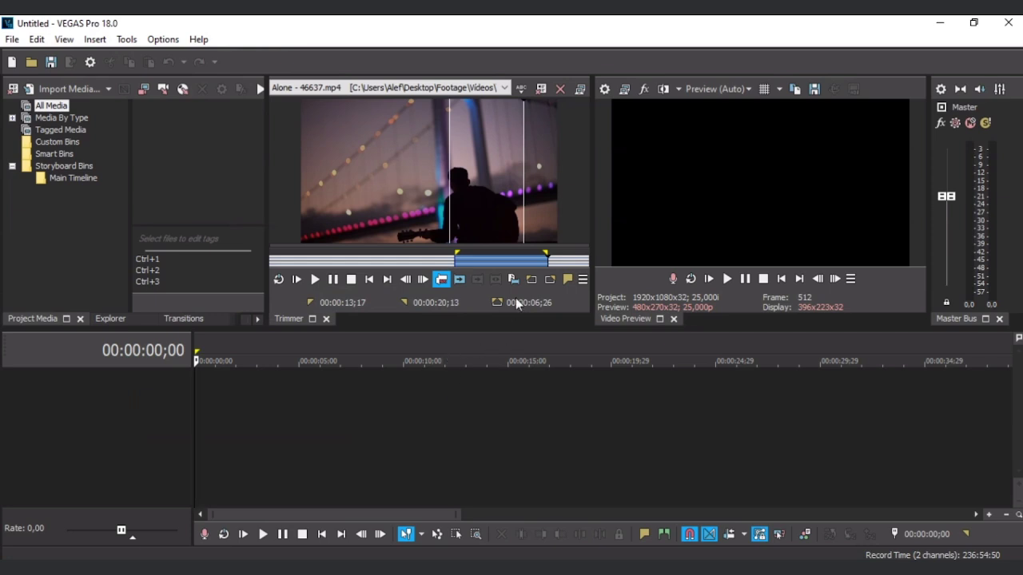
{"action": "left_click_drag", "start_coordinate": [593, 170], "coordinate": [639, 171]}
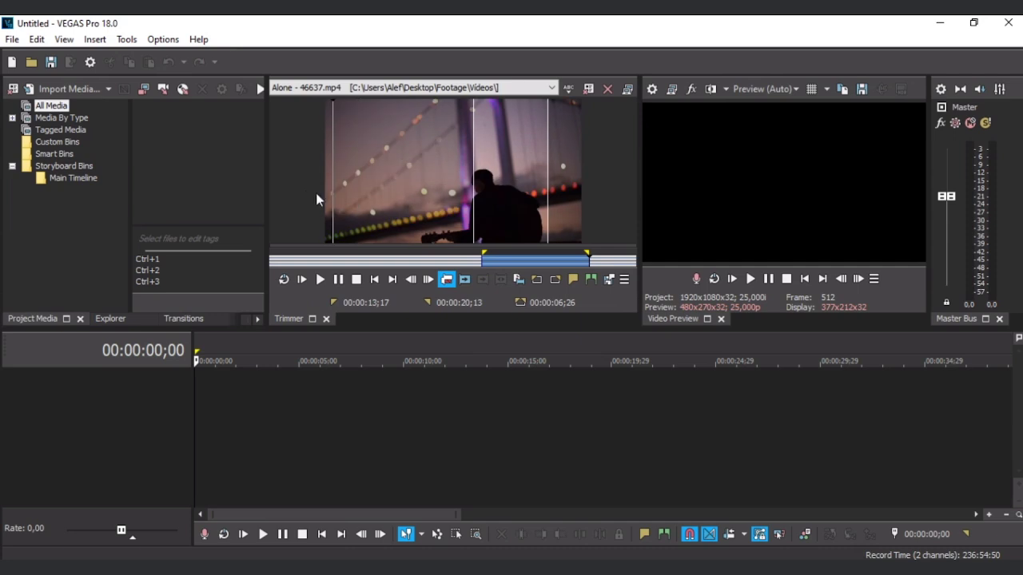
{"action": "left_click_drag", "start_coordinate": [267, 178], "coordinate": [378, 177]}
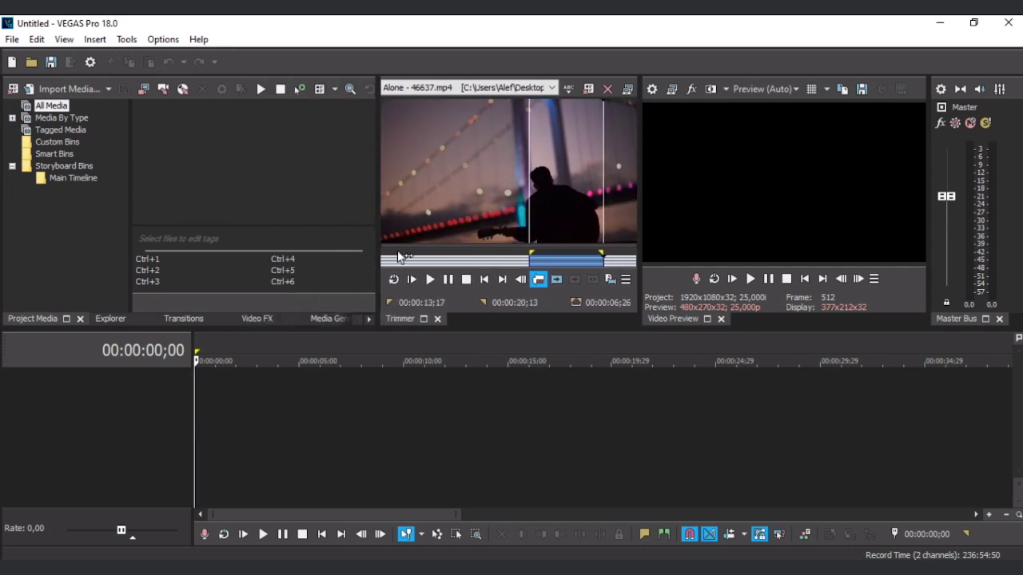
Step: Open the Beachfront B-Roll Power Lines clip from the Explorer's Vídeos folder in the Trimmer
{"action": "left_click", "coordinate": [111, 319]}
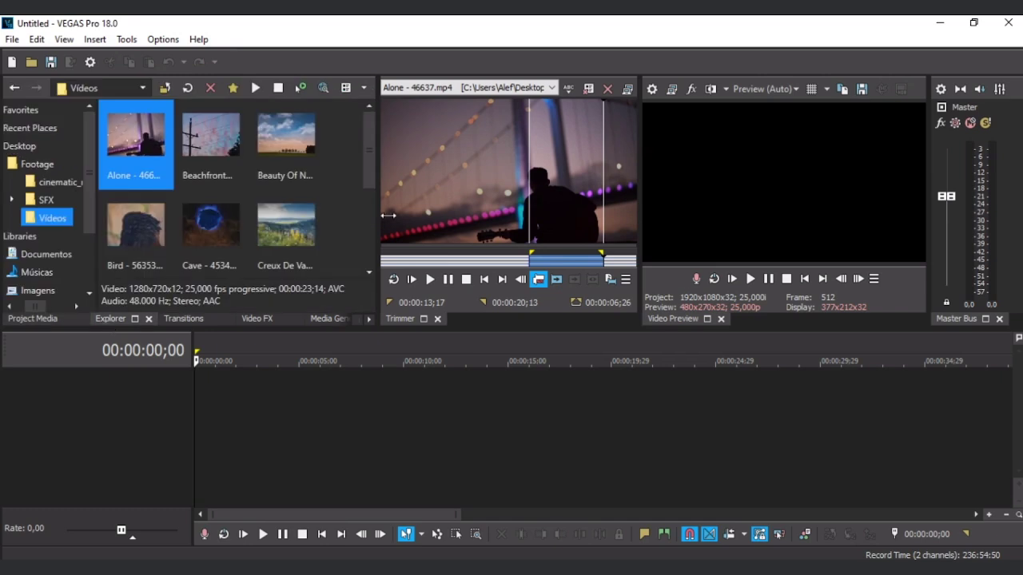
{"action": "right_click", "coordinate": [222, 132]}
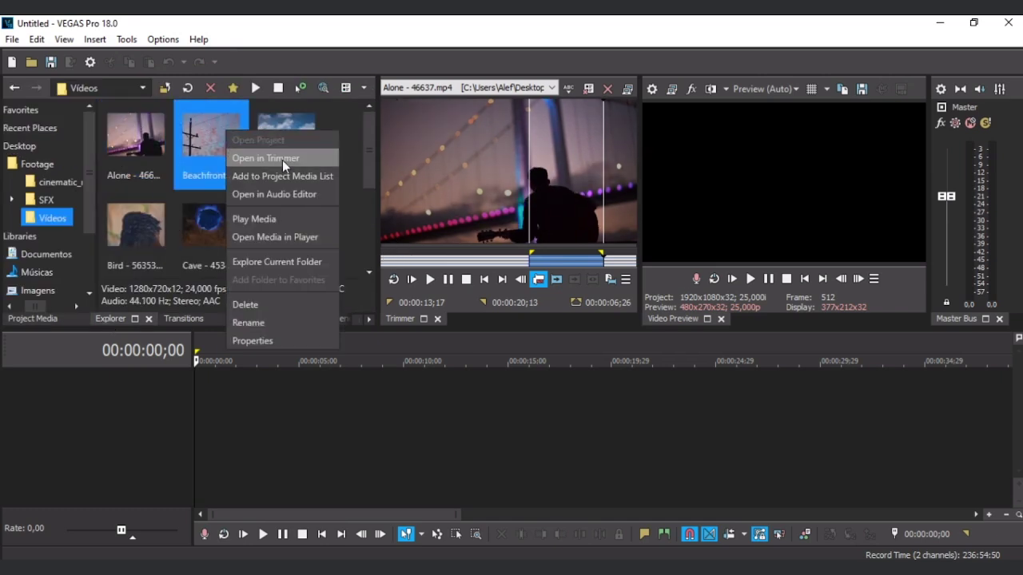
{"action": "left_click", "coordinate": [285, 158]}
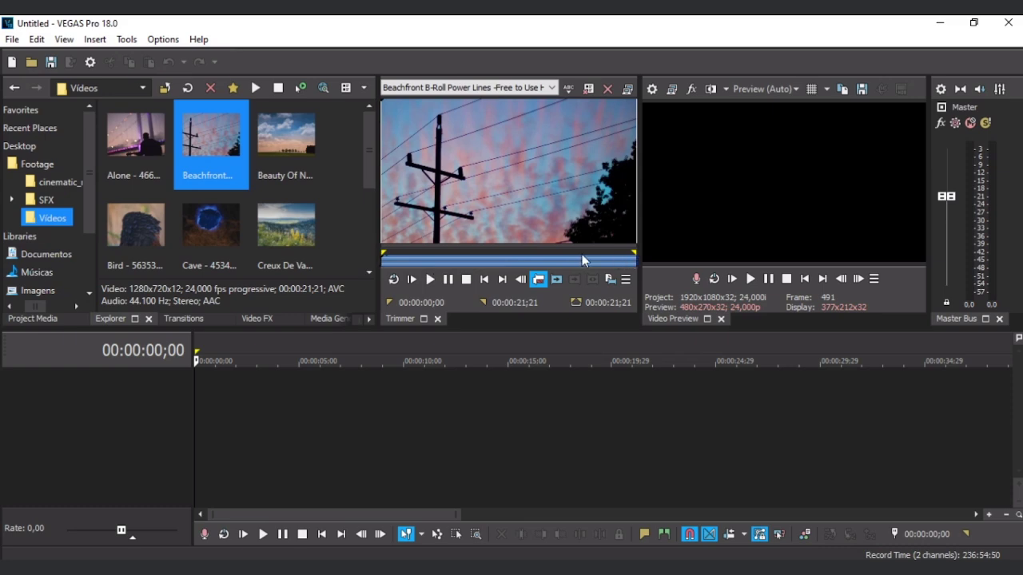
Step: Play the Beachfront clip in the Trimmer and jump between its end and its start
{"action": "left_click", "coordinate": [433, 280]}
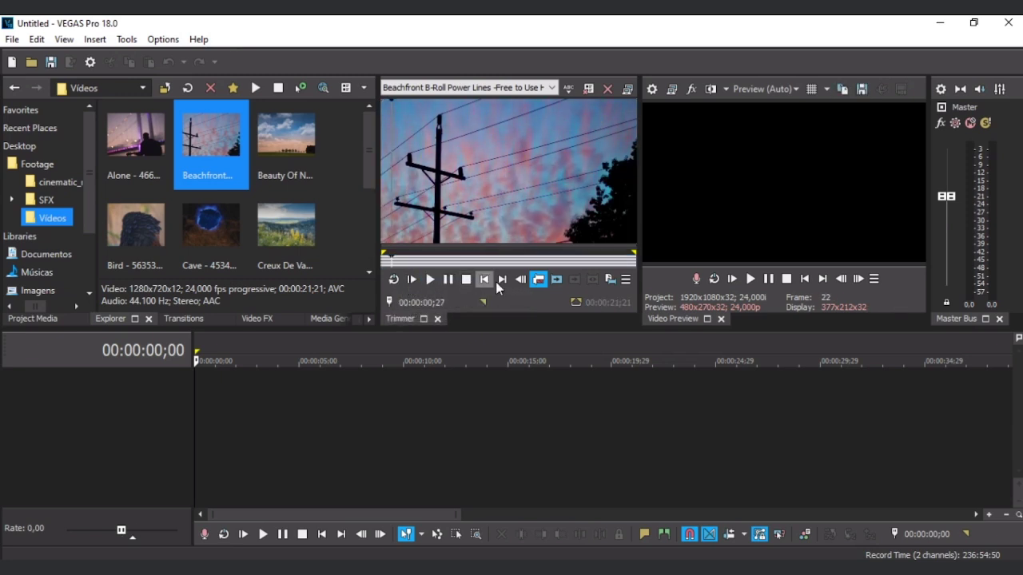
{"action": "left_click", "coordinate": [504, 279]}
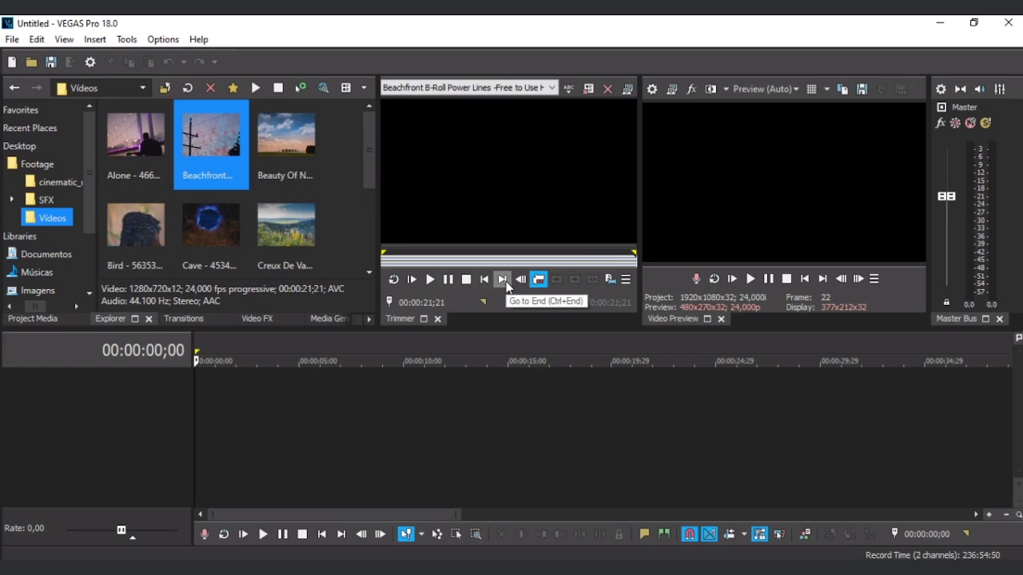
{"action": "left_click", "coordinate": [483, 279]}
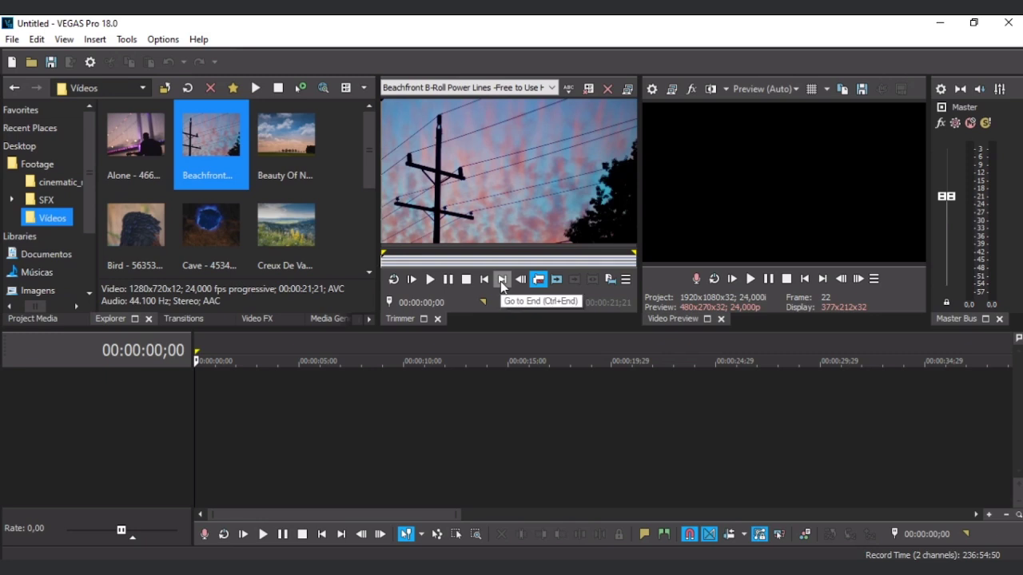
{"action": "left_click", "coordinate": [502, 280]}
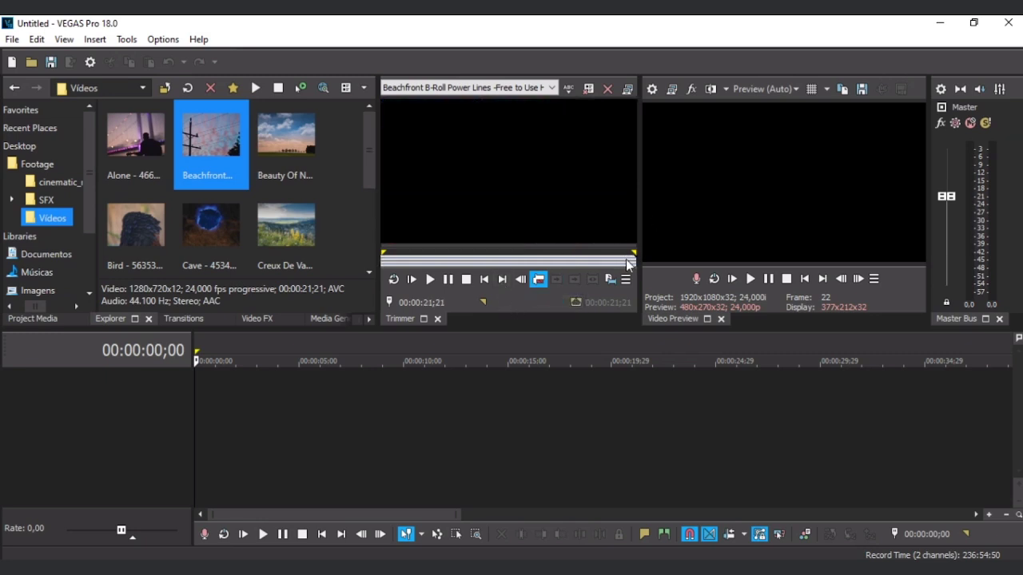
{"action": "left_click_drag", "start_coordinate": [616, 177], "coordinate": [614, 230]}
{"action": "left_click", "coordinate": [484, 279]}
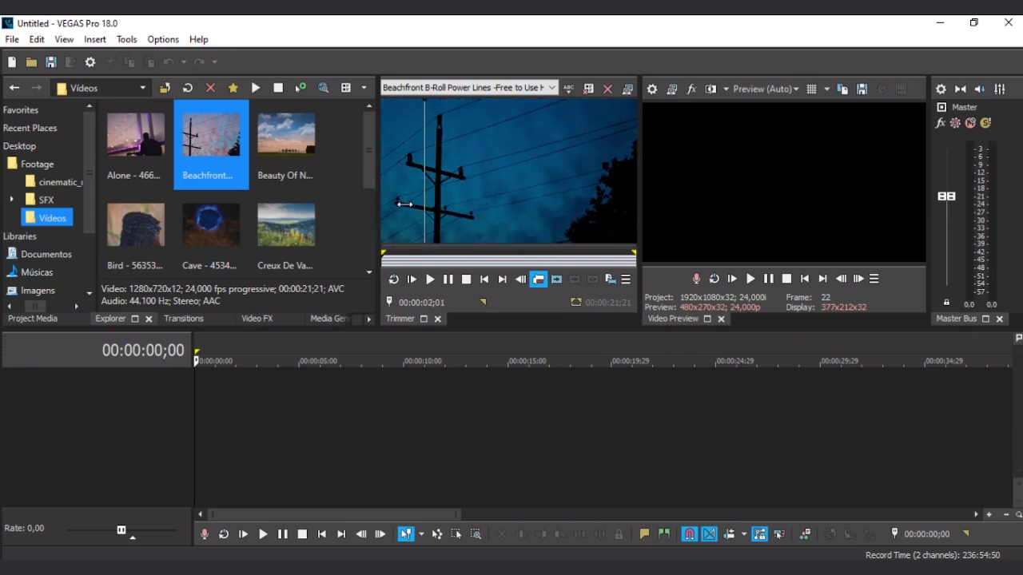
Step: Try marking shorter ranges of the Beachfront clip in the Trimmer with its in and out markers, reselecting the whole clip between attempts
{"action": "left_click_drag", "start_coordinate": [382, 254], "coordinate": [416, 255]}
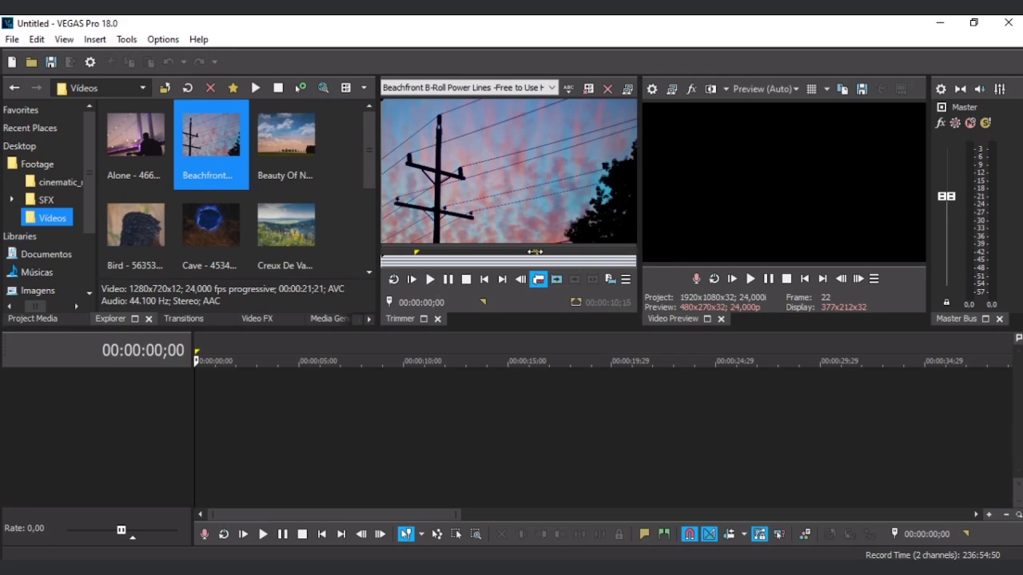
{"action": "left_click_drag", "start_coordinate": [535, 252], "coordinate": [493, 252]}
{"action": "left_click", "coordinate": [425, 264]}
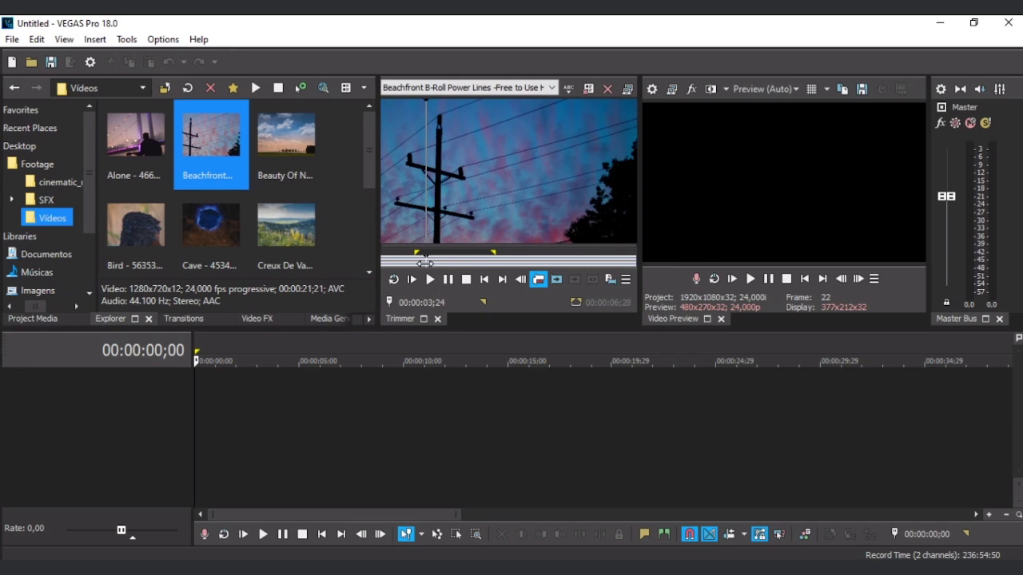
{"action": "double_click", "coordinate": [458, 262]}
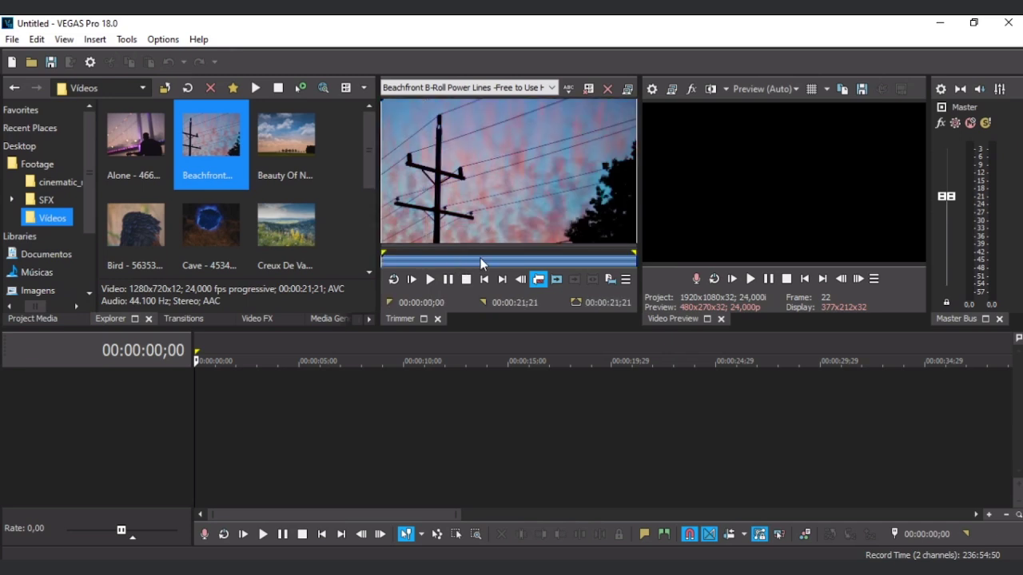
{"action": "left_click", "coordinate": [480, 263]}
{"action": "left_click_drag", "start_coordinate": [632, 260], "coordinate": [491, 256]}
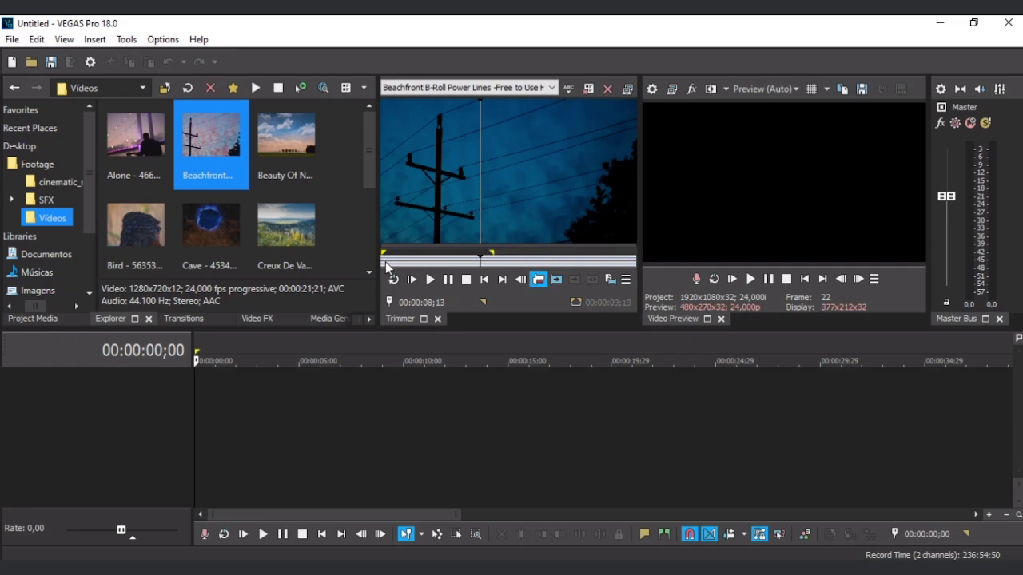
{"action": "mouse_move", "coordinate": [382, 252]}
{"action": "left_mouse_down"}
{"action": "mouse_move", "coordinate": [460, 252]}
{"action": "mouse_move", "coordinate": [421, 257]}
{"action": "left_mouse_up"}
Step: Select the whole Beachfront clip in the Trimmer and narrow the selection to 00:00:05;13 through 00:00:08;29
{"action": "double_click", "coordinate": [448, 260]}
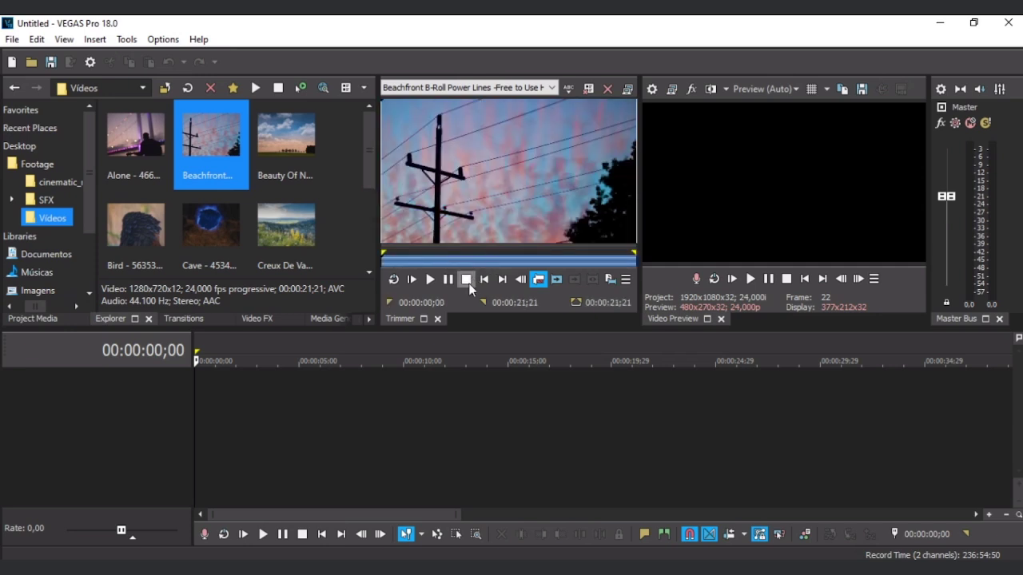
{"action": "left_click_drag", "start_coordinate": [385, 252], "coordinate": [450, 266]}
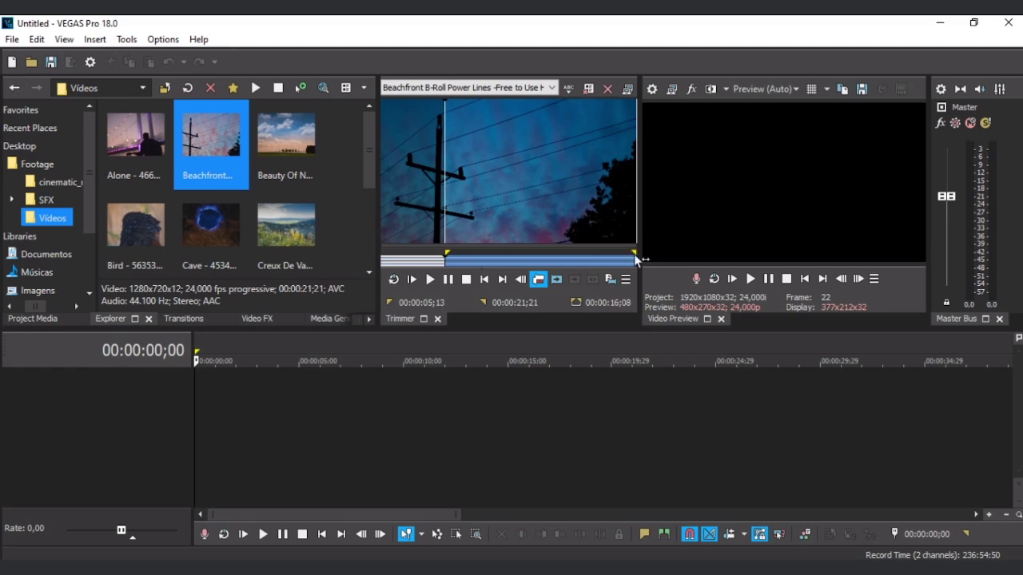
{"action": "left_click_drag", "start_coordinate": [636, 251], "coordinate": [479, 262]}
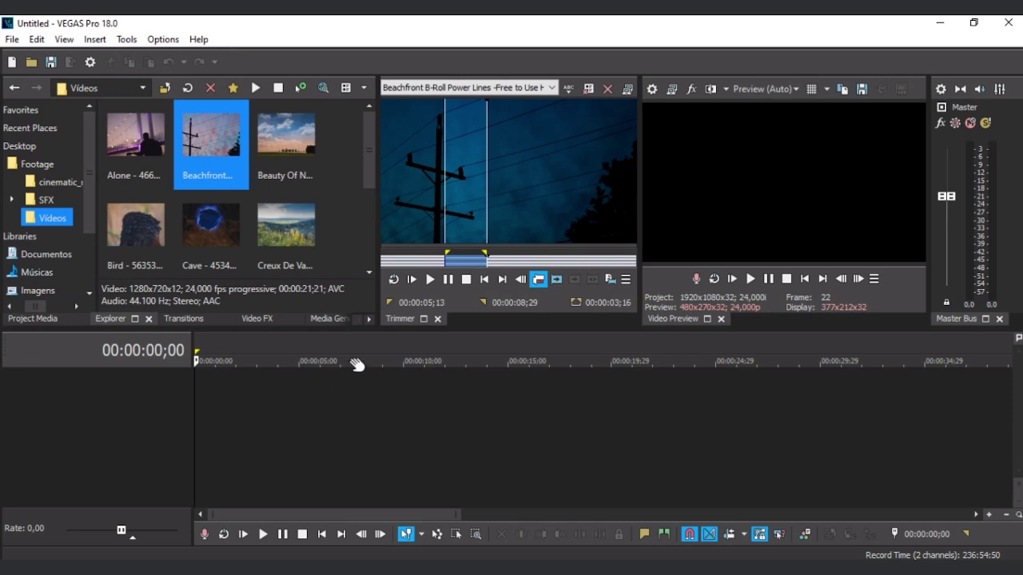
{"action": "left_click", "coordinate": [426, 197]}
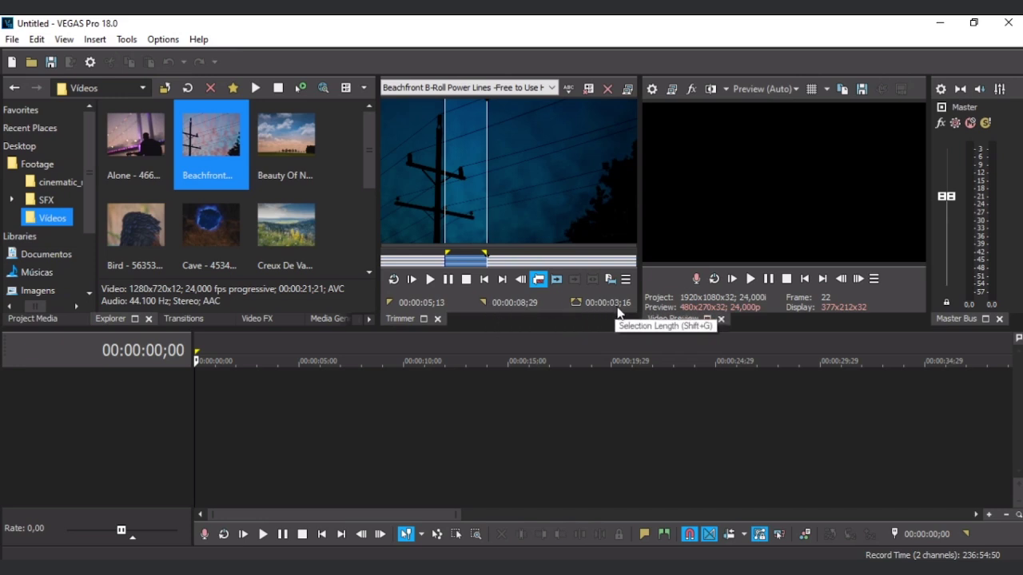
{"action": "left_click", "coordinate": [438, 261]}
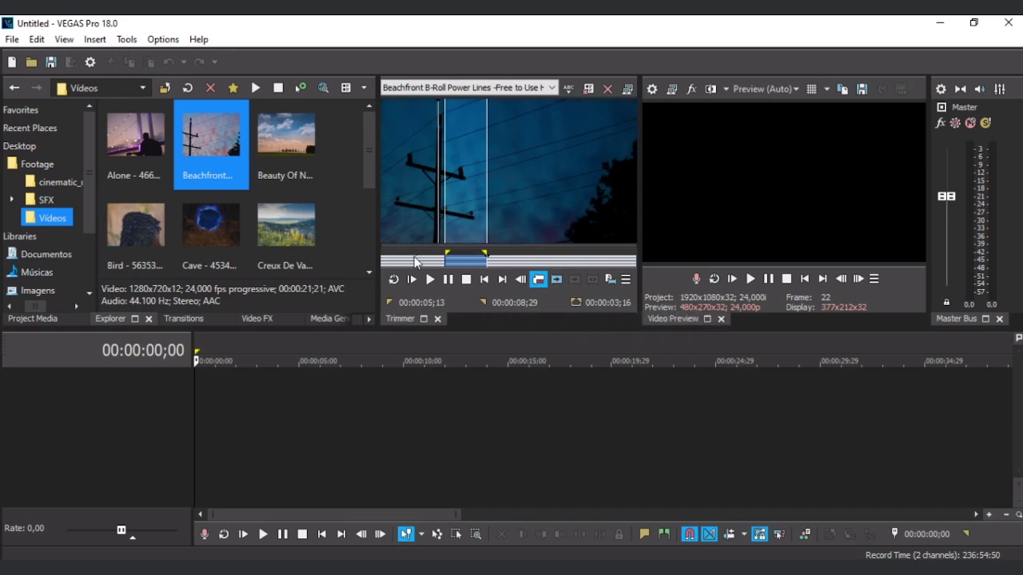
Step: Place the timeline cursor at 00:00:05;21 and add the Beachfront Trimmer selection from the cursor five times in a row
{"action": "left_click", "coordinate": [285, 339]}
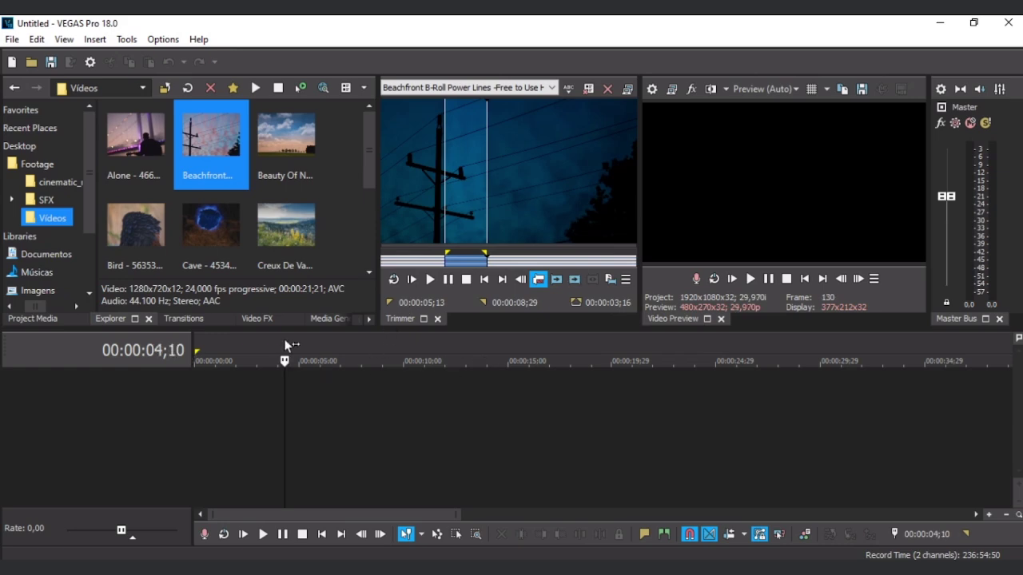
{"action": "left_click", "coordinate": [199, 349]}
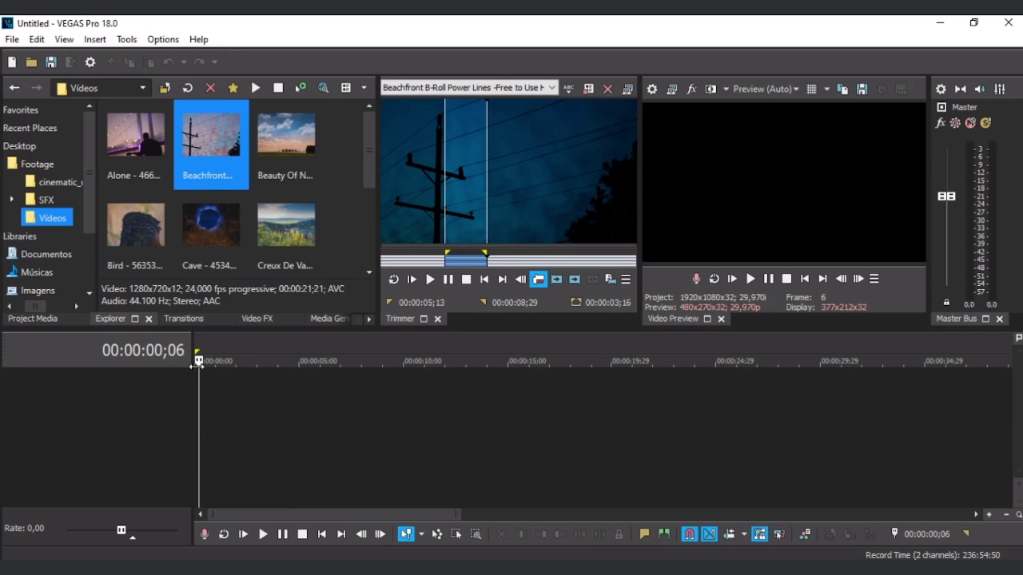
{"action": "left_click_drag", "start_coordinate": [197, 360], "coordinate": [83, 354]}
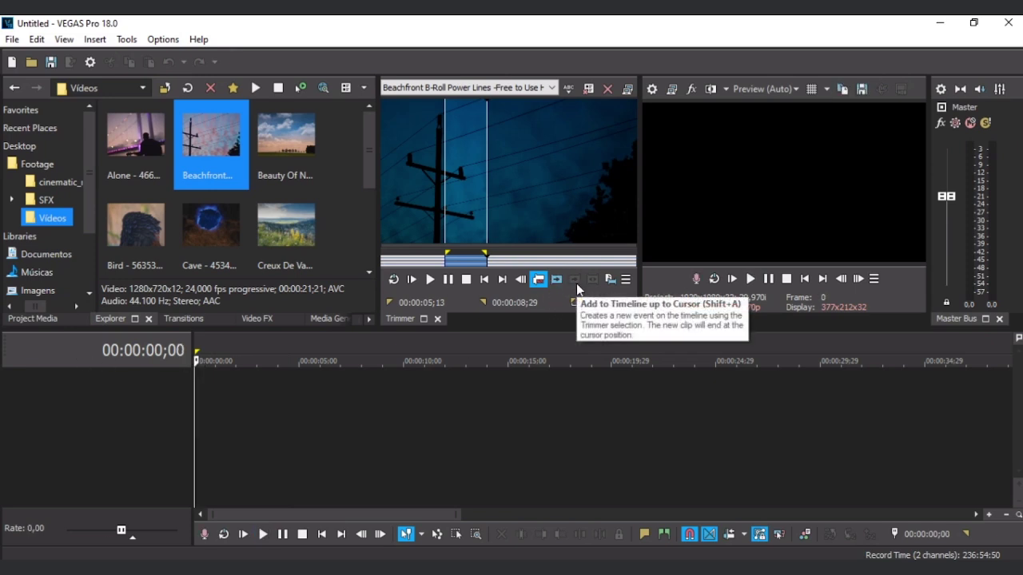
{"action": "left_click", "coordinate": [313, 343]}
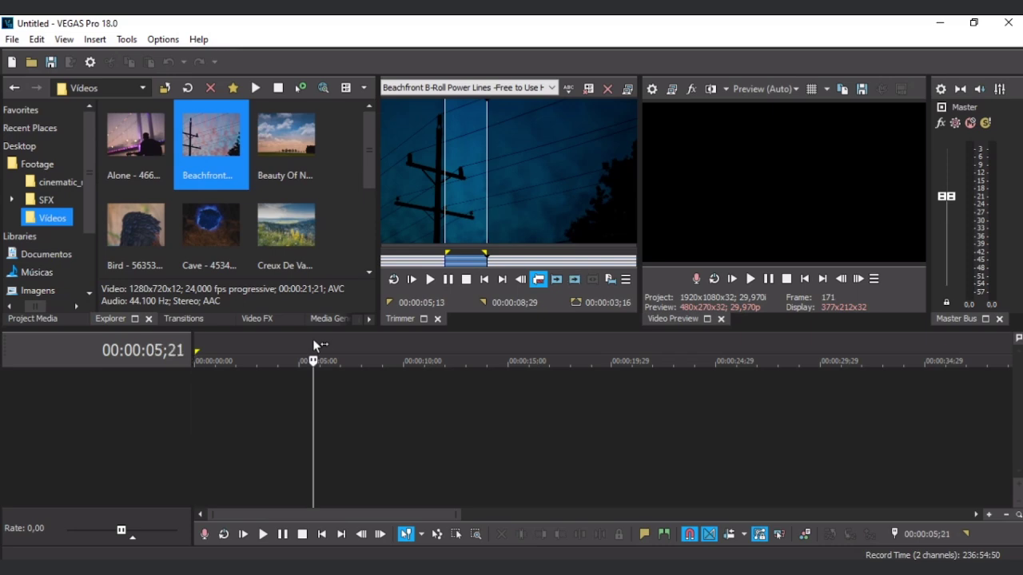
{"action": "left_click", "coordinate": [557, 280]}
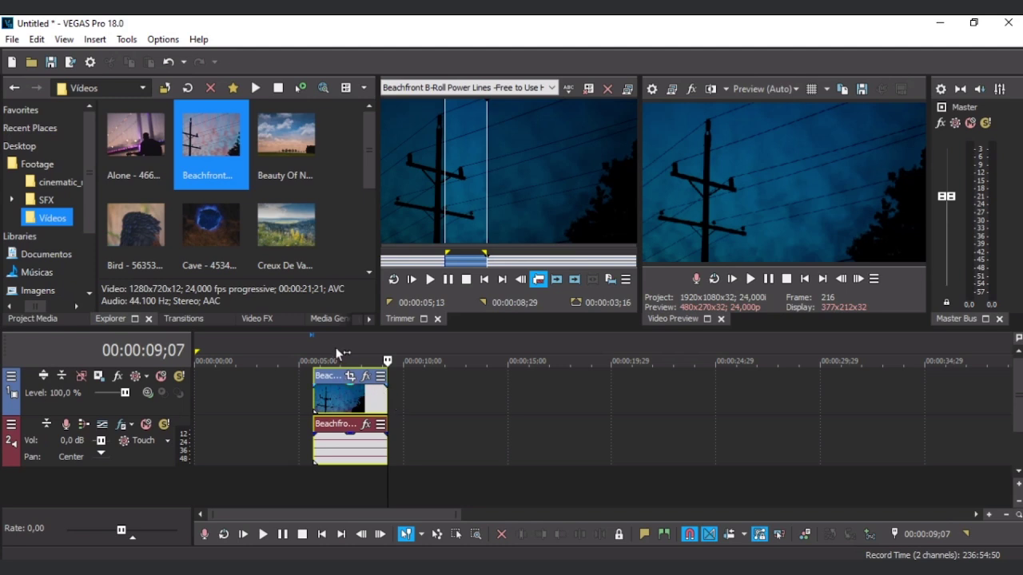
{"action": "left_click", "coordinate": [557, 280]}
{"action": "left_click", "coordinate": [557, 280]}
{"action": "left_click", "coordinate": [557, 280]}
{"action": "left_click", "coordinate": [557, 279]}
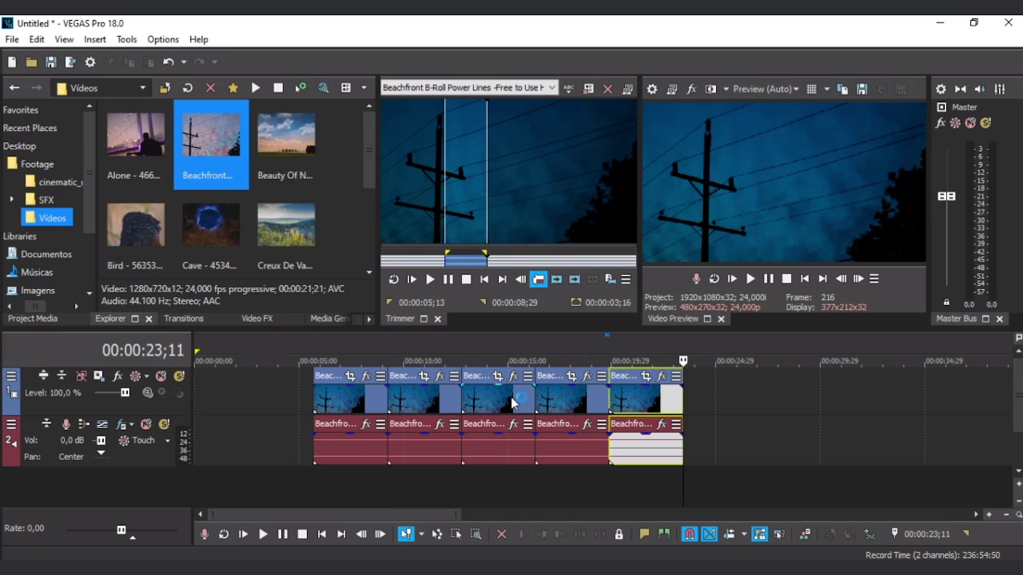
Step: Undo all five additions of the Beachfront selection to the timeline
{"action": "key", "text": "ctrl+z"}
{"action": "key", "text": "ctrl+z"}
{"action": "key", "text": "ctrl+z"}
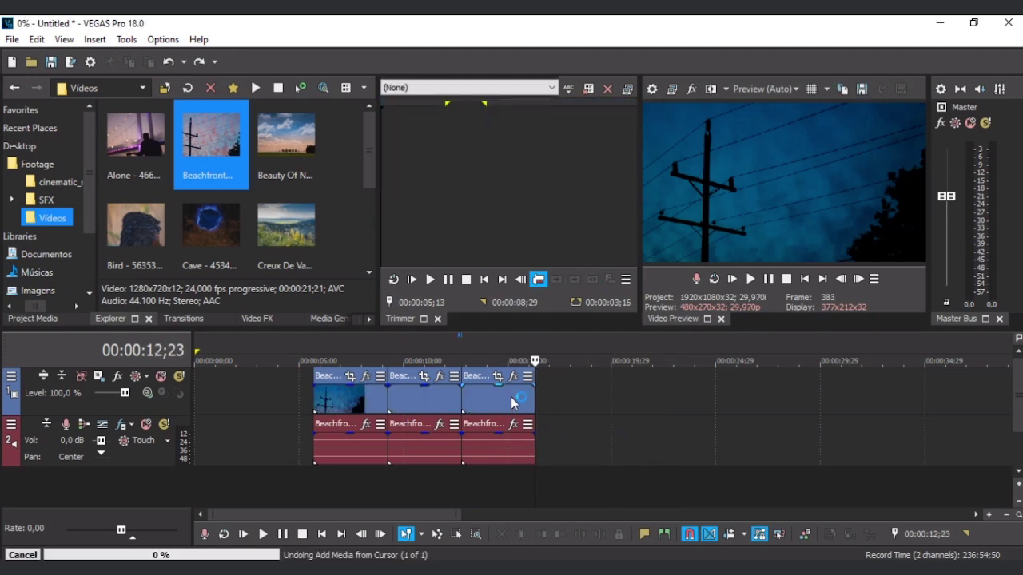
{"action": "key", "text": "ctrl+z"}
{"action": "key", "text": "ctrl+z"}
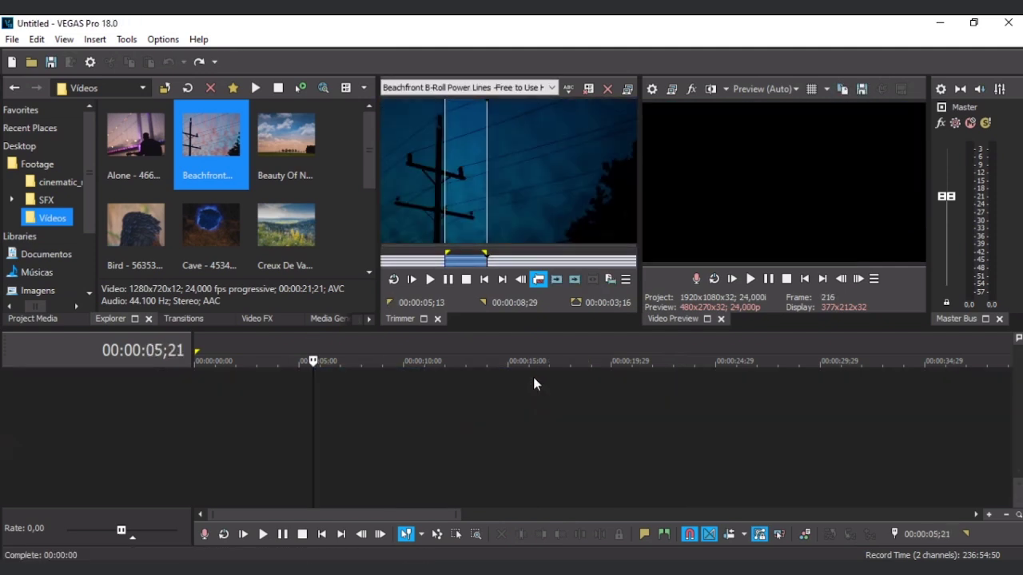
Step: Add the Trimmer selection from the cursor at 00:00:05;21, up to the cursor at 00:00:13;25, and from a cursor position just before 00:00:19;29
{"action": "left_click", "coordinate": [573, 280]}
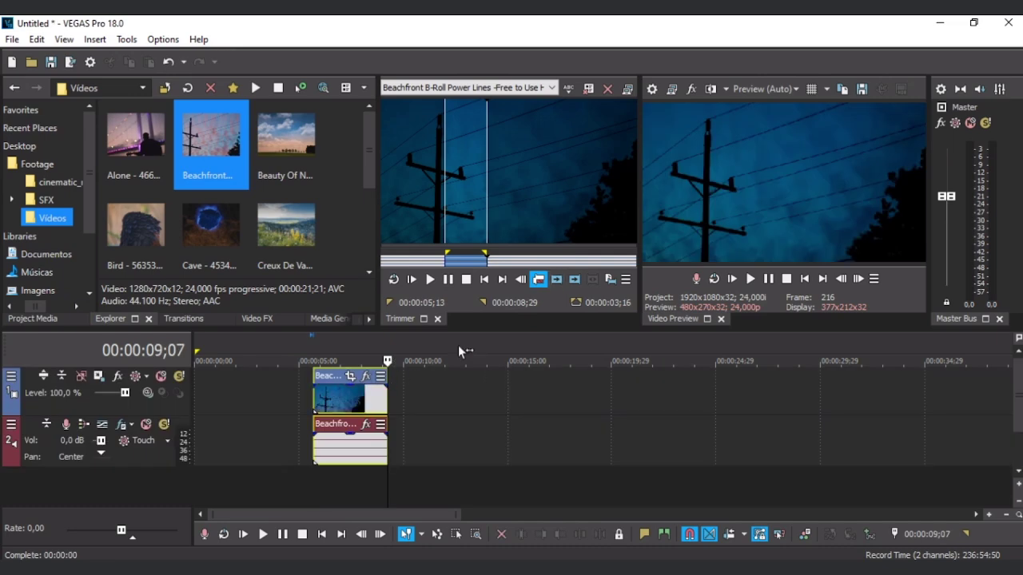
{"action": "left_click", "coordinate": [483, 348]}
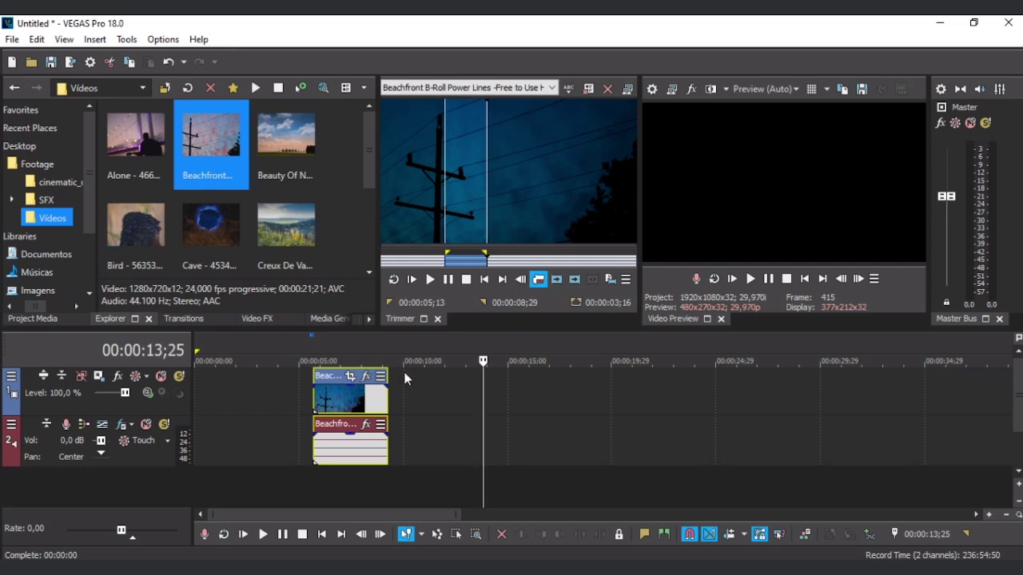
{"action": "left_click", "coordinate": [577, 281]}
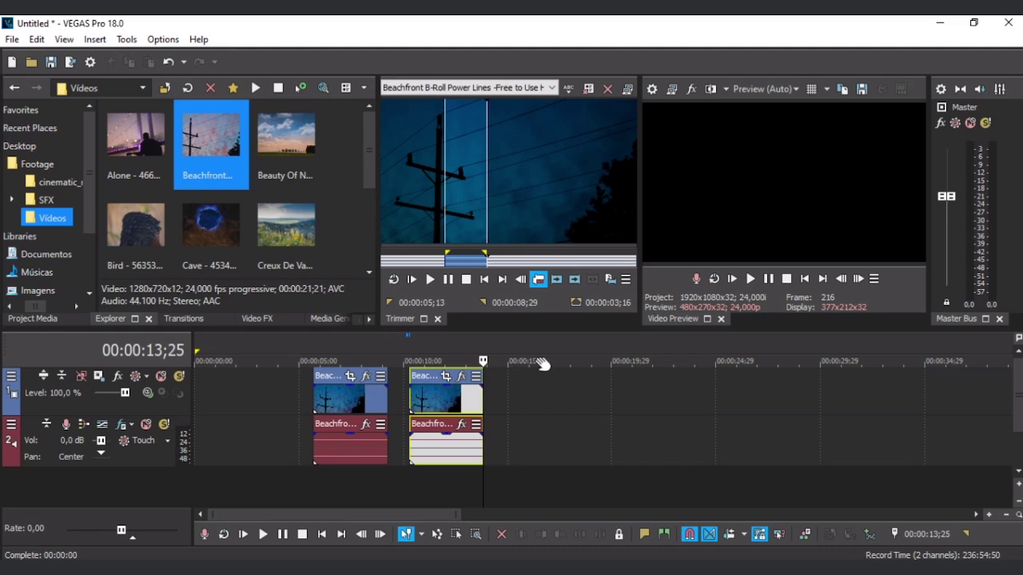
{"action": "left_click", "coordinate": [602, 361]}
{"action": "left_click", "coordinate": [556, 279]}
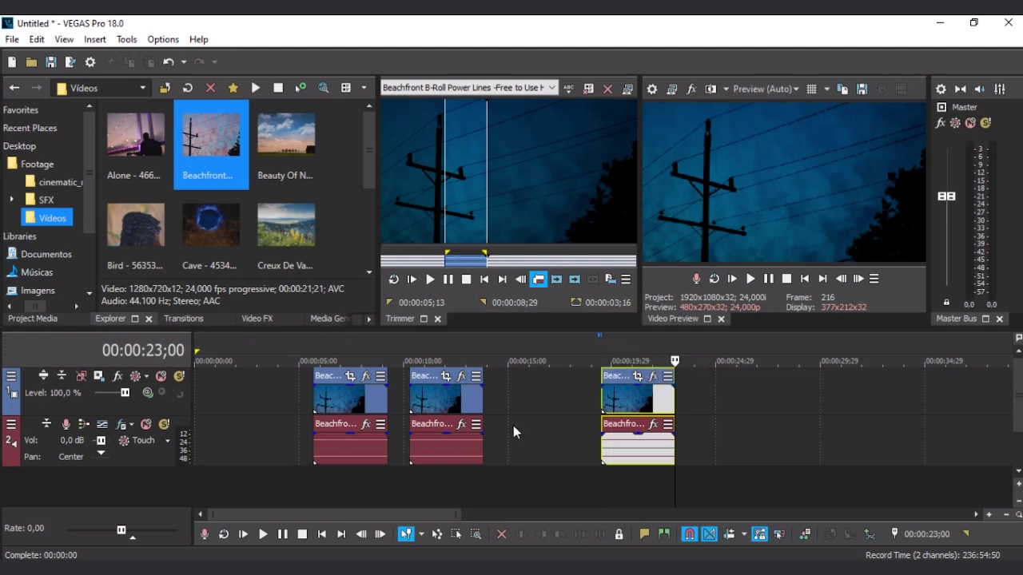
Step: Delete the third and second Beachfront clips from the timeline, keeping only the first
{"action": "left_click", "coordinate": [617, 383]}
{"action": "key", "text": "Delete"}
{"action": "left_click", "coordinate": [422, 376]}
{"action": "key", "text": "Delete"}
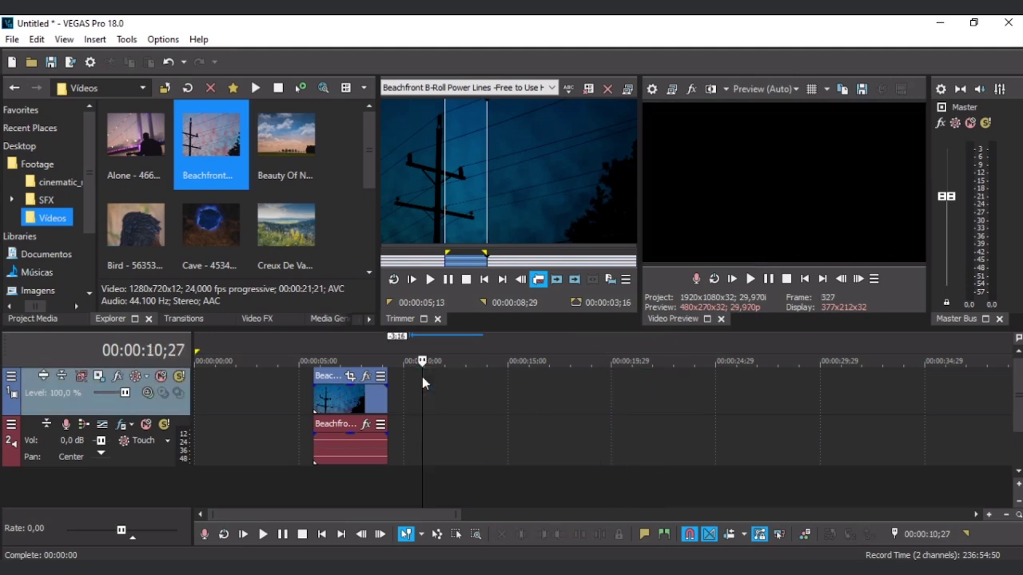
Step: Add the Trimmer selection up to the cursor at 00:00:04;22 with Timeline Overwrite enabled, and move the new clip to the timeline's start
{"action": "left_click", "coordinate": [292, 339]}
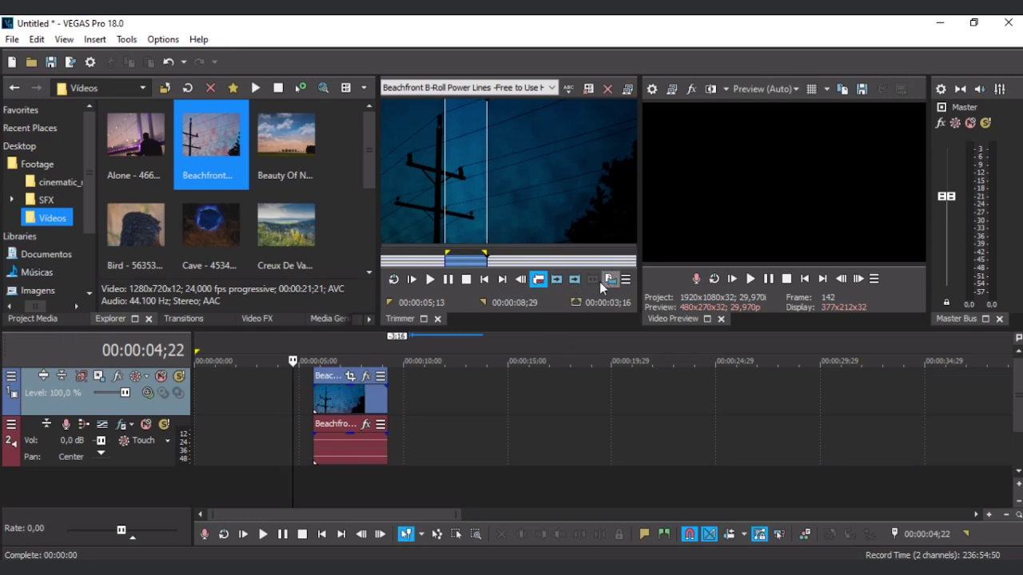
{"action": "left_click", "coordinate": [536, 279]}
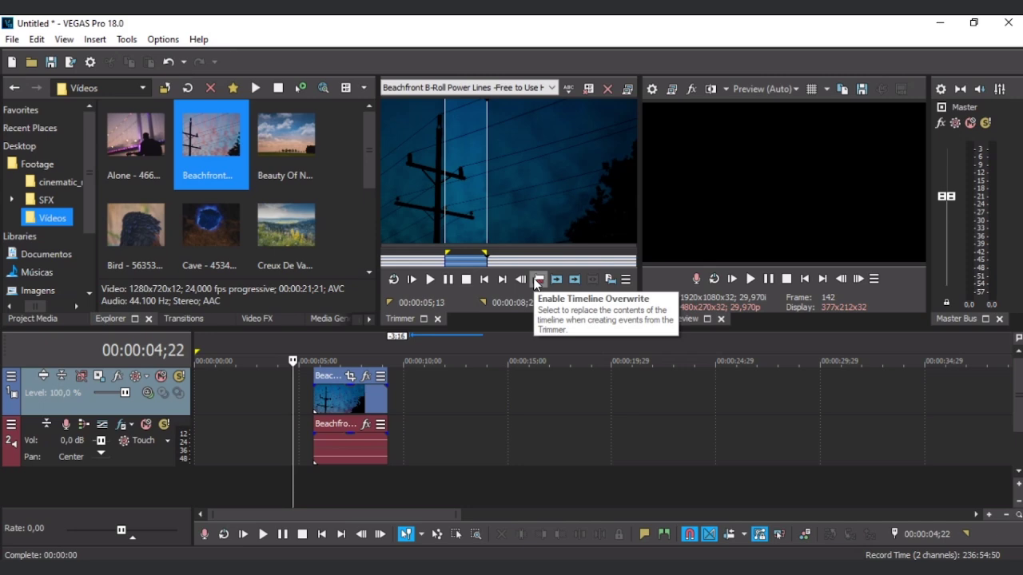
{"action": "left_click", "coordinate": [537, 280]}
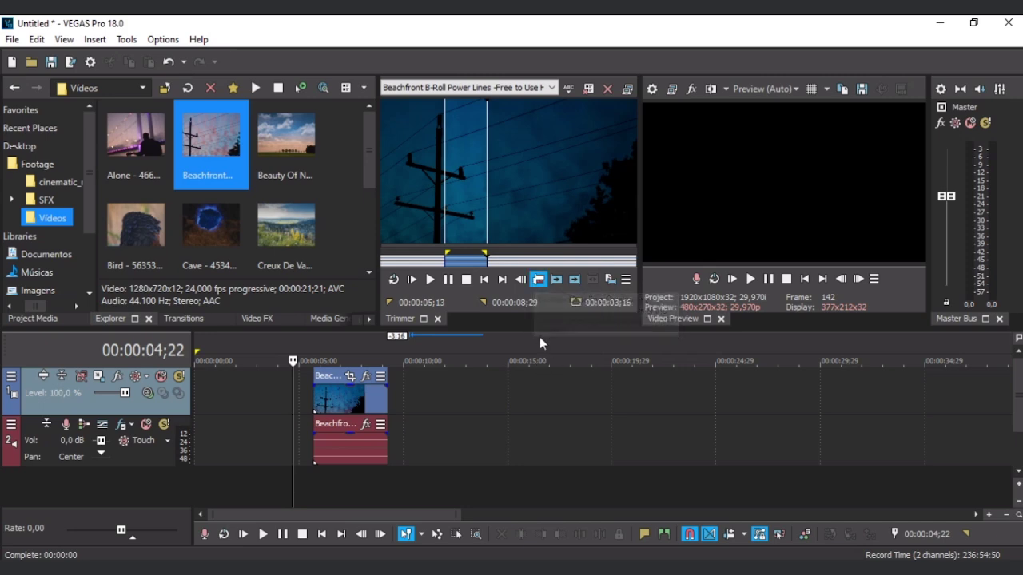
{"action": "left_click", "coordinate": [573, 280]}
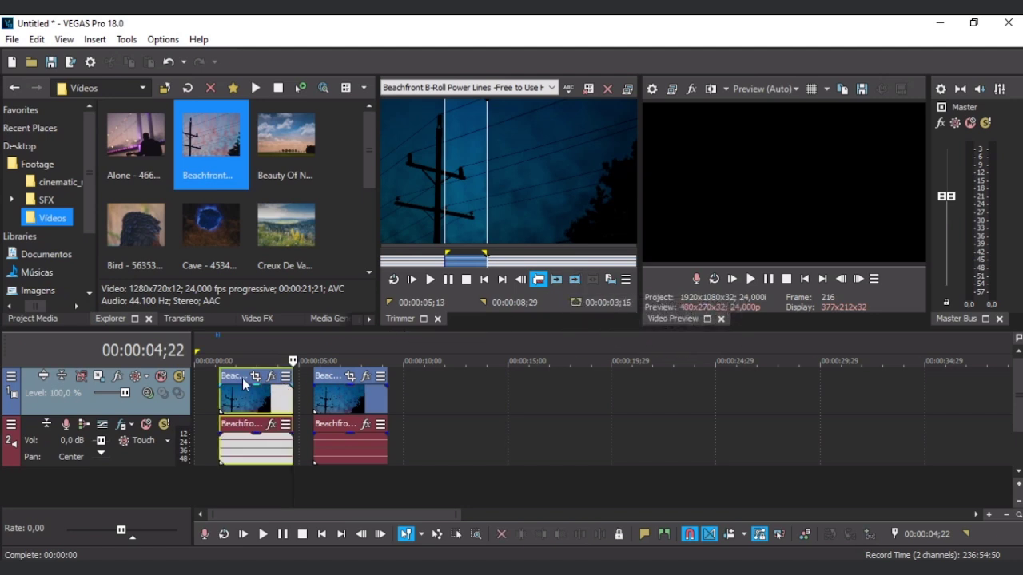
{"action": "left_click_drag", "start_coordinate": [245, 384], "coordinate": [221, 384]}
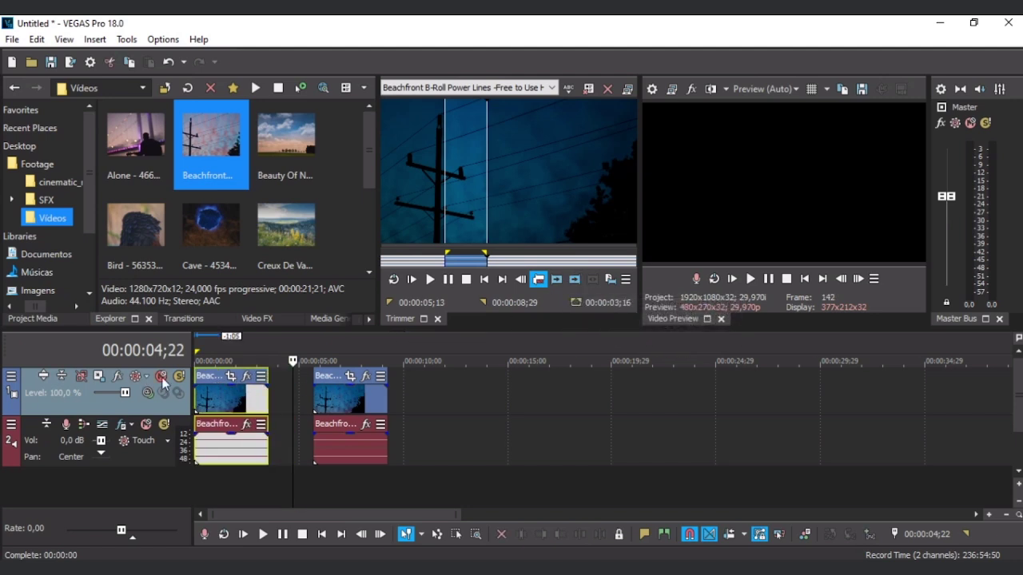
Step: Add the Trimmer selection from the cursor at 00:00:04;22, and undo this addition, the clip move and the preceding addition
{"action": "left_click", "coordinate": [559, 278]}
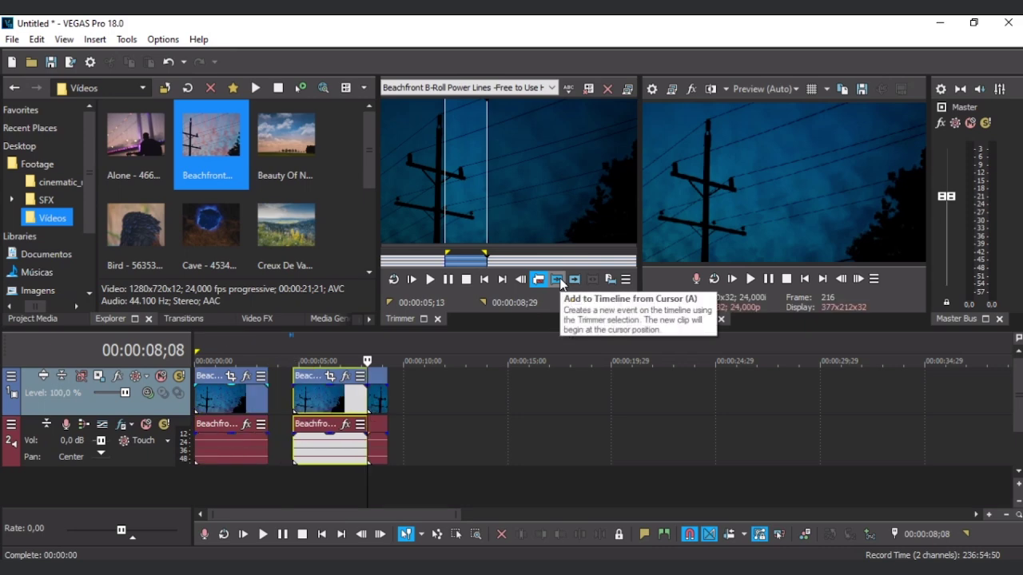
{"action": "key", "text": "ctrl+z"}
{"action": "key", "text": "ctrl+z"}
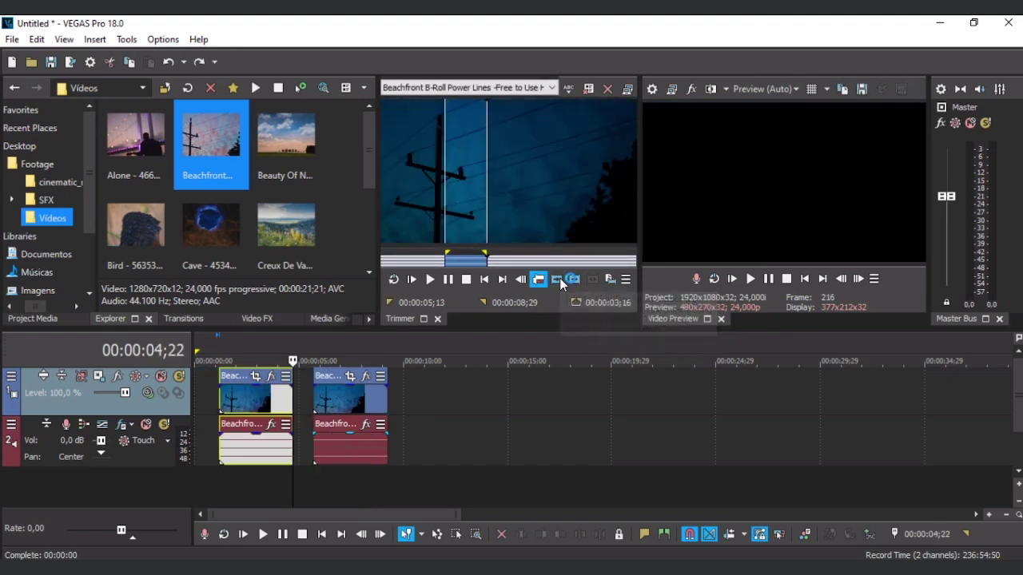
{"action": "key", "text": "ctrl+z"}
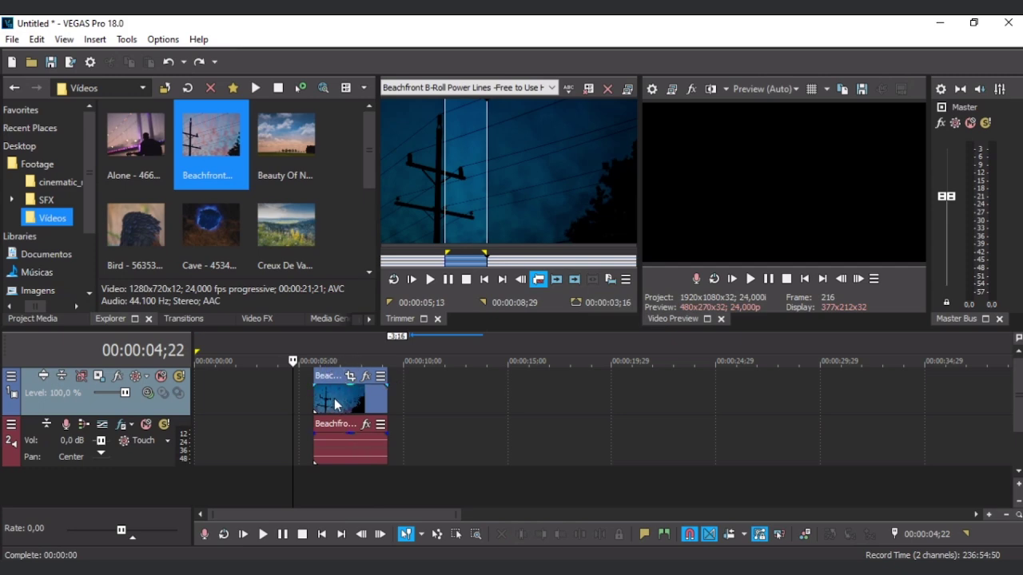
Step: Try overwriting part of the existing Beachfront clip by adding the Trimmer selection from 00:00:04;22, and undo it
{"action": "left_click", "coordinate": [556, 279]}
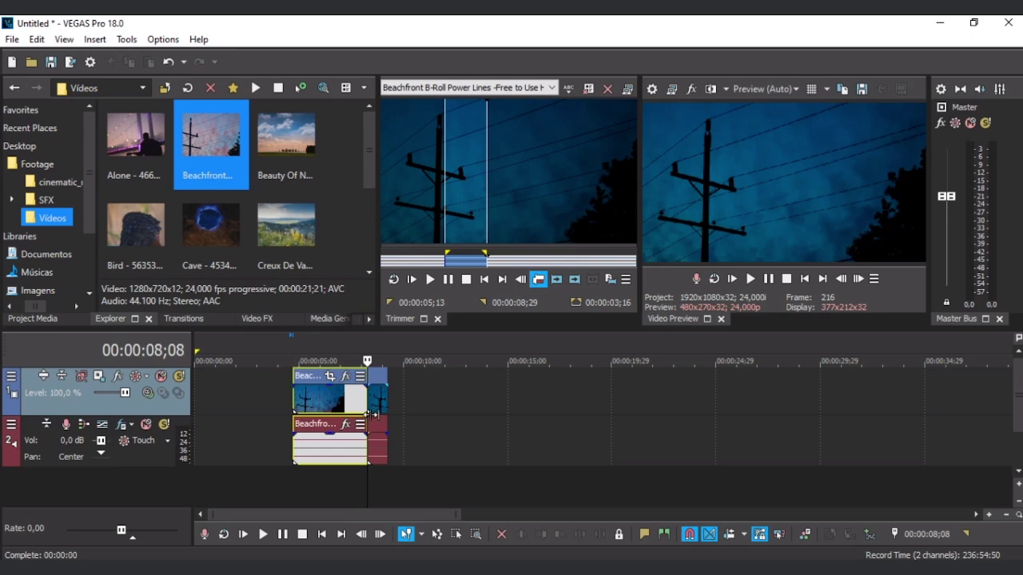
{"action": "key", "text": "ctrl+z"}
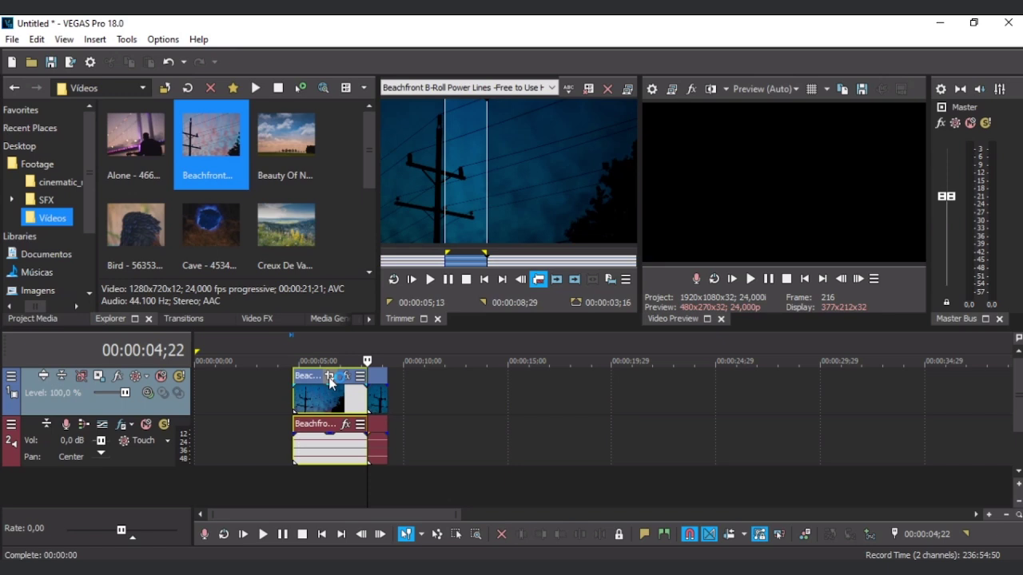
{"action": "key", "text": "ctrl+z"}
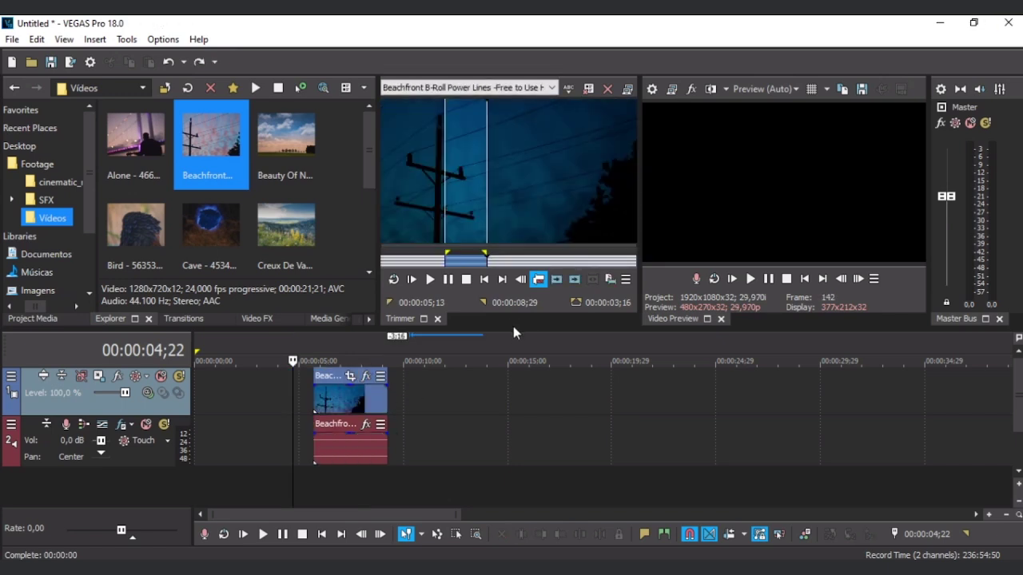
Step: Disable Timeline Overwrite, add the Trimmer selection from 00:00:04;22 so it overlaps the existing clip, and play the overlapping clips from their start
{"action": "left_click", "coordinate": [540, 281]}
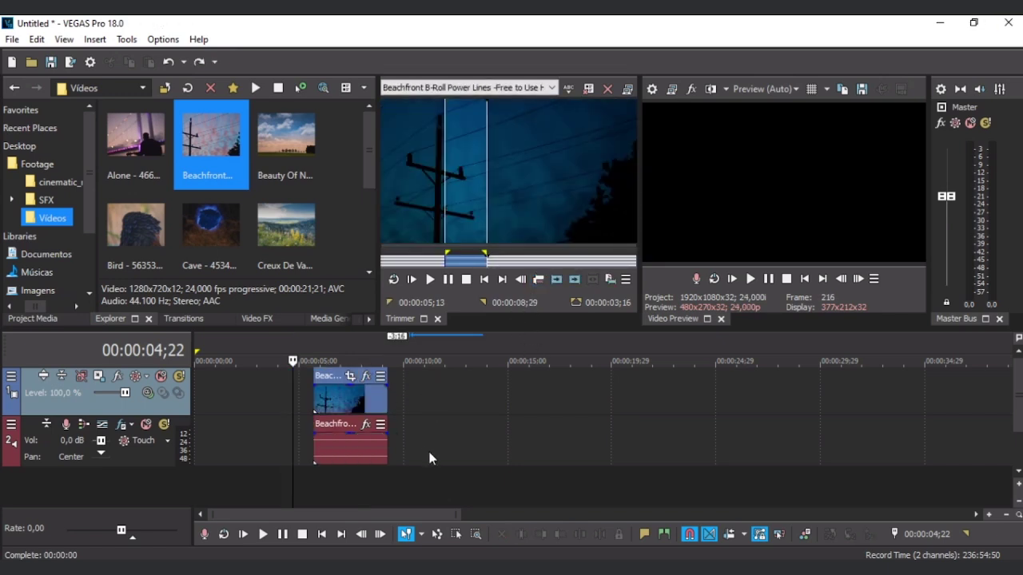
{"action": "left_click", "coordinate": [556, 281]}
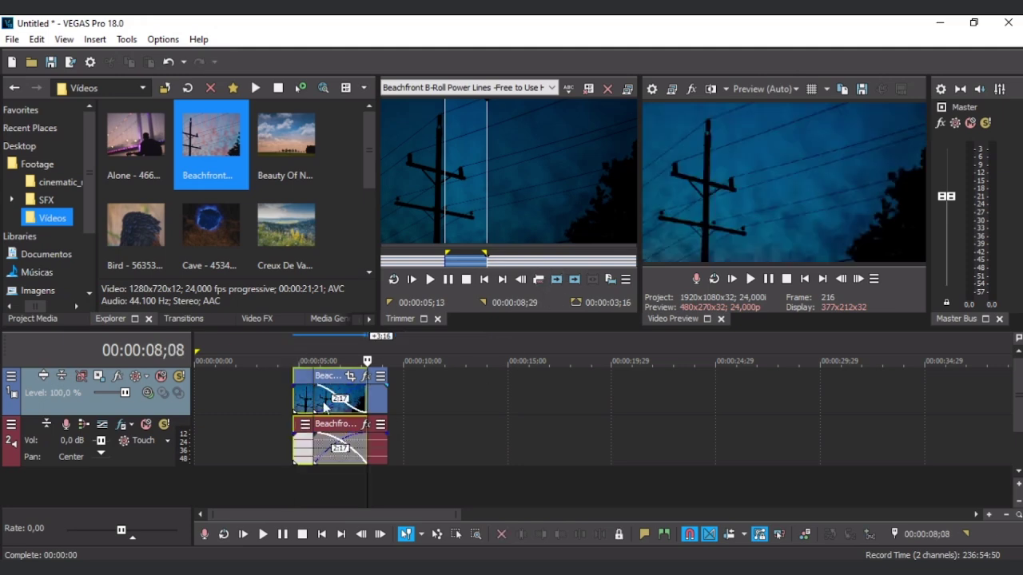
{"action": "left_click", "coordinate": [300, 341]}
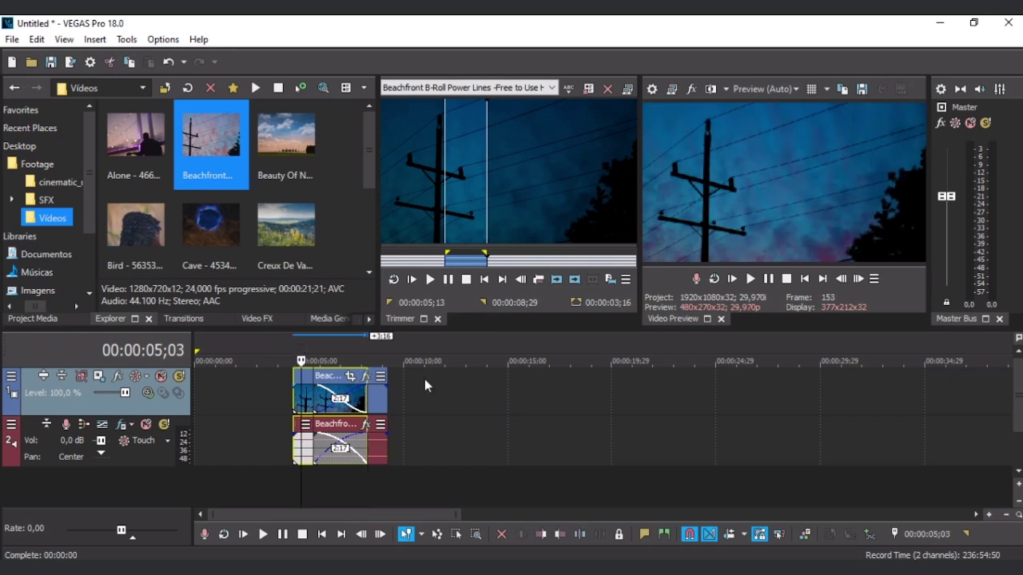
{"action": "key", "text": "alt+space"}
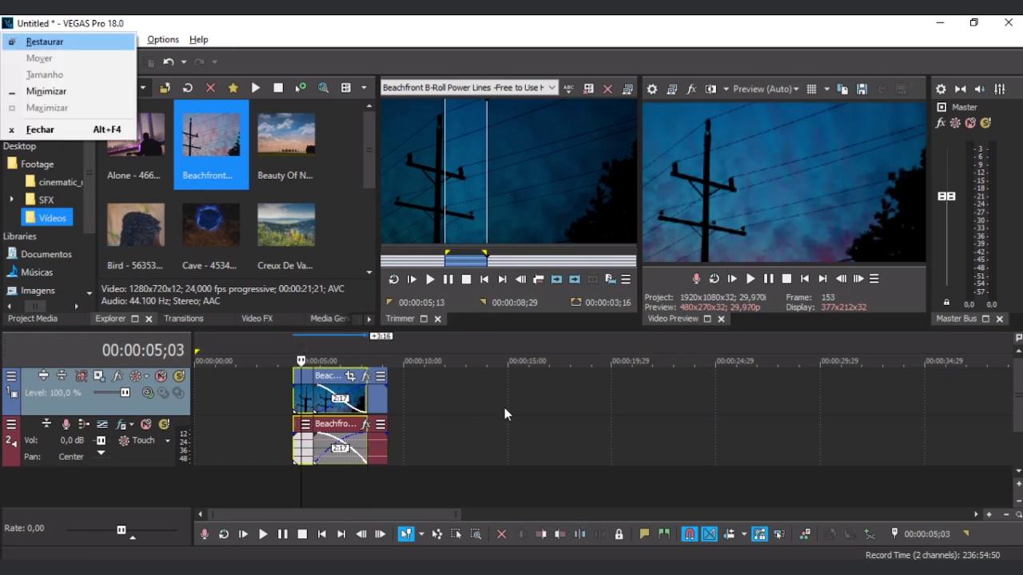
{"action": "left_click", "coordinate": [294, 349]}
{"action": "key", "text": "space"}
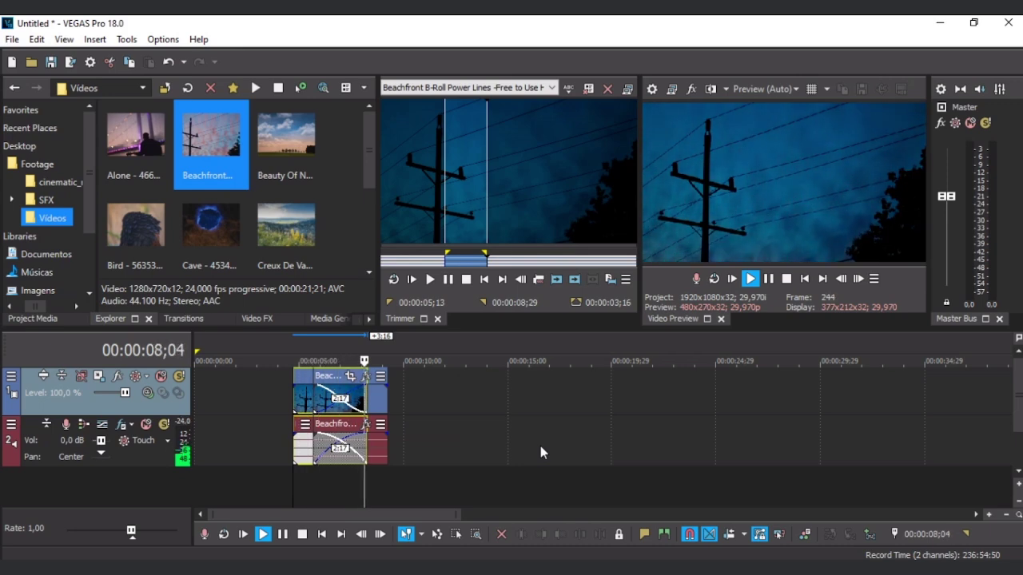
{"action": "key", "text": "space"}
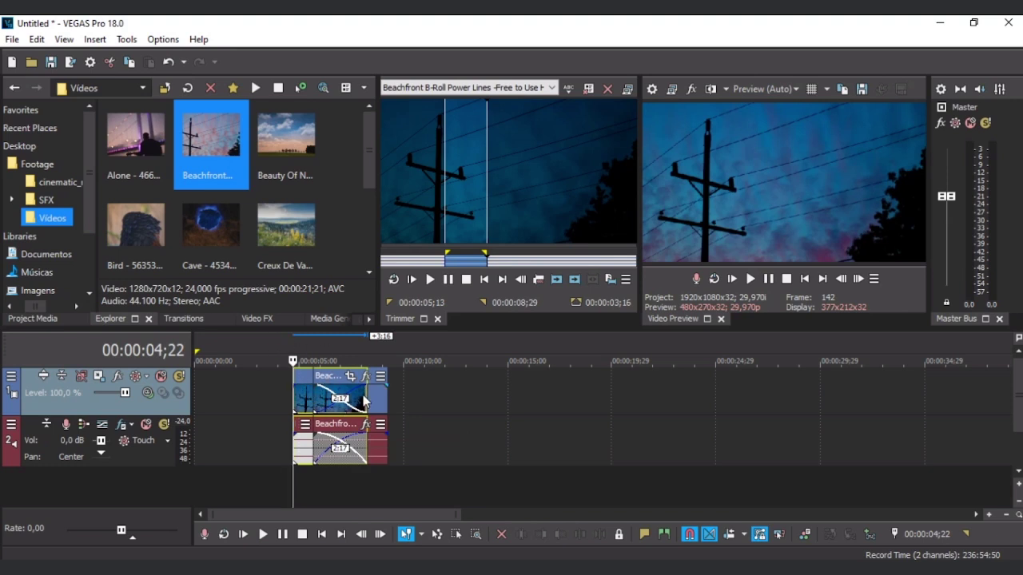
Step: Undo the overlapping addition and delete the remaining Beachfront clip from the timeline
{"action": "key", "text": "ctrl+z"}
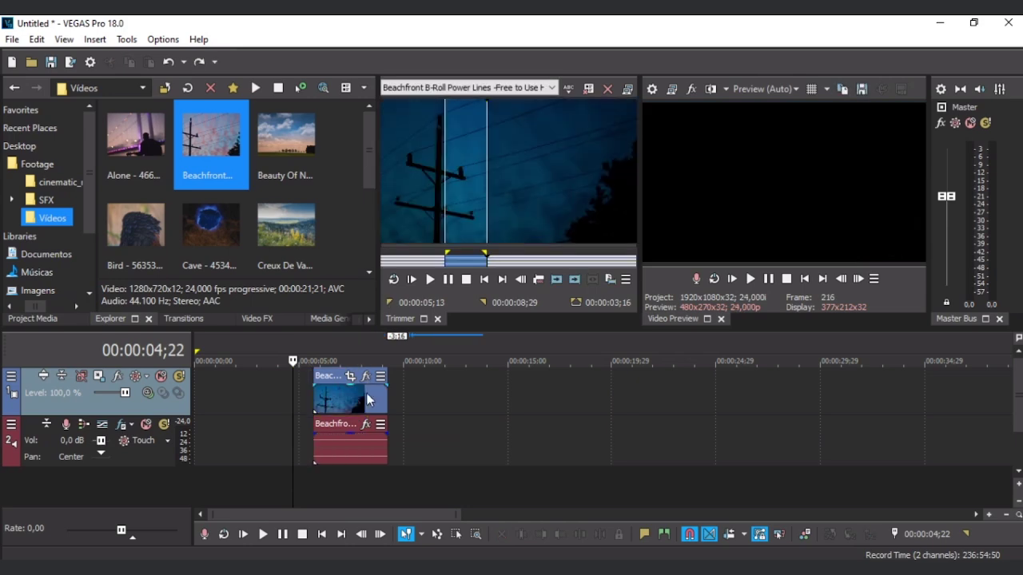
{"action": "left_click", "coordinate": [319, 381]}
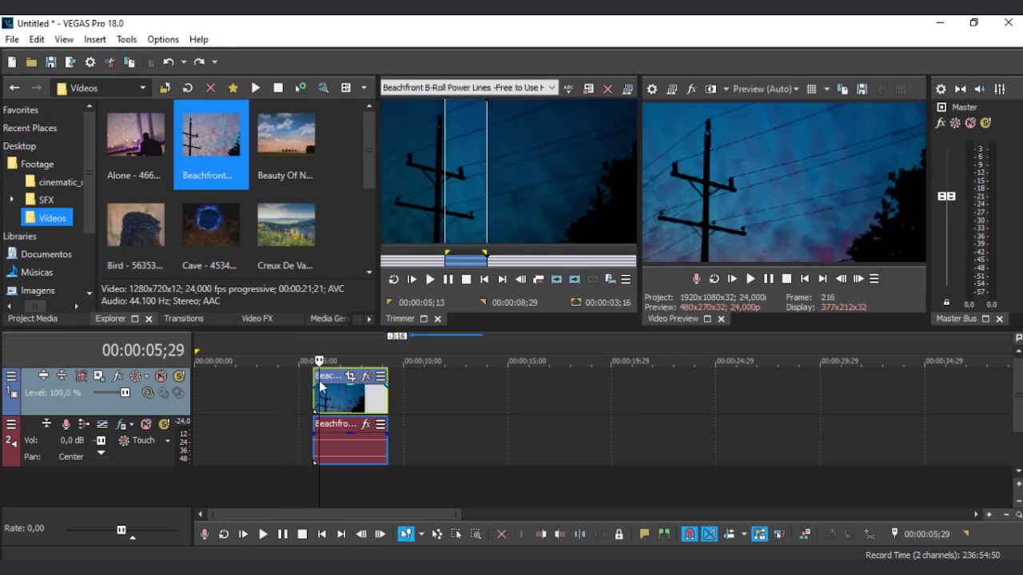
{"action": "key", "text": "Delete"}
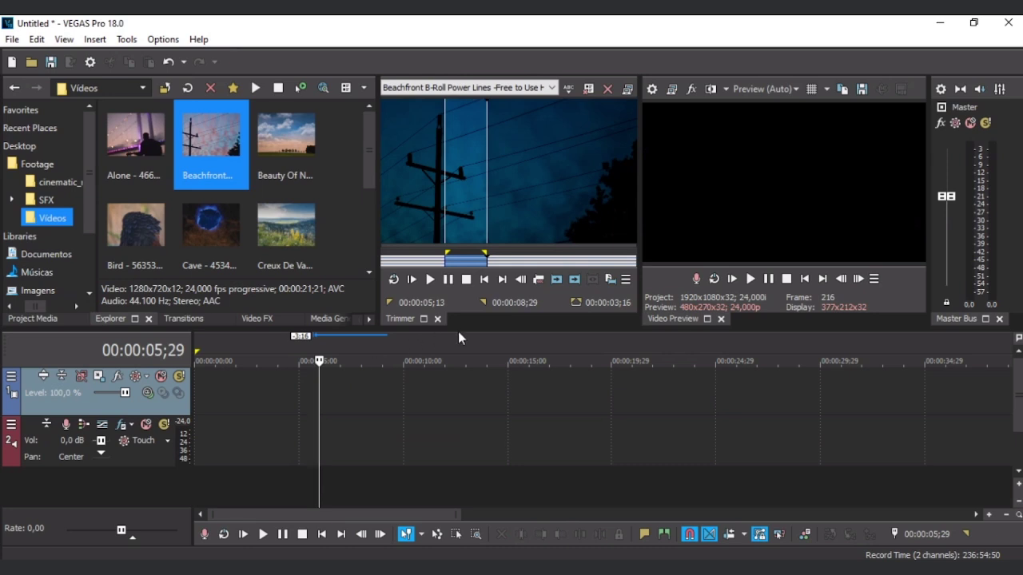
Step: Enable Timeline Overwrite and create a subclip from the Beachfront Trimmer selection, keeping the suggested name and leaving Reverse off
{"action": "left_click", "coordinate": [539, 279]}
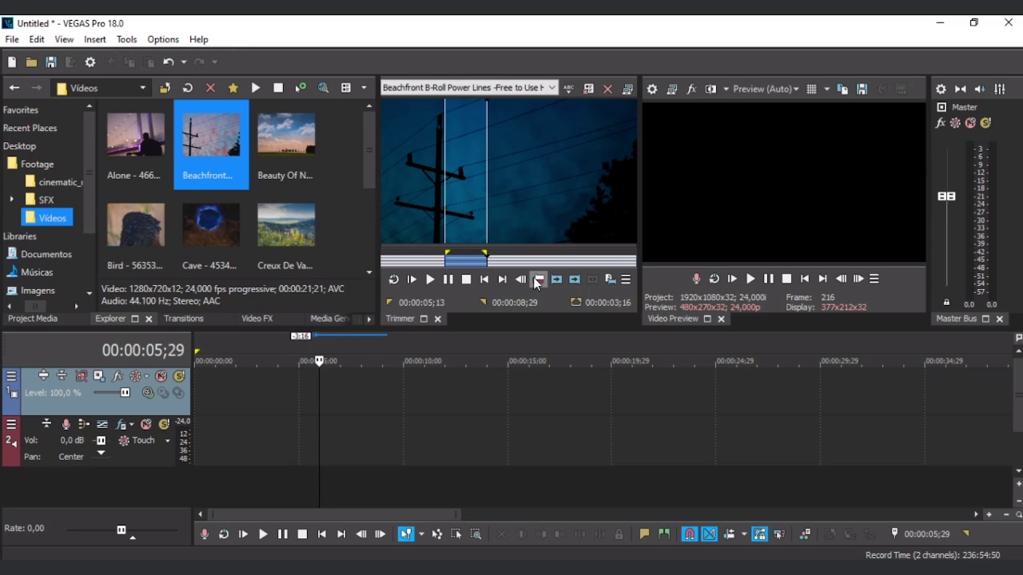
{"action": "left_click", "coordinate": [609, 279]}
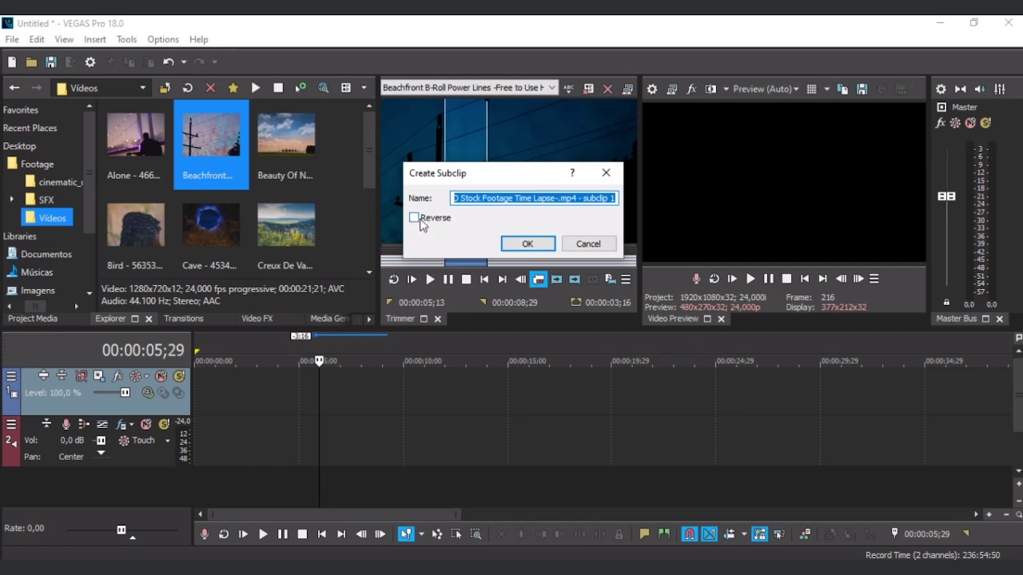
{"action": "left_click", "coordinate": [525, 243]}
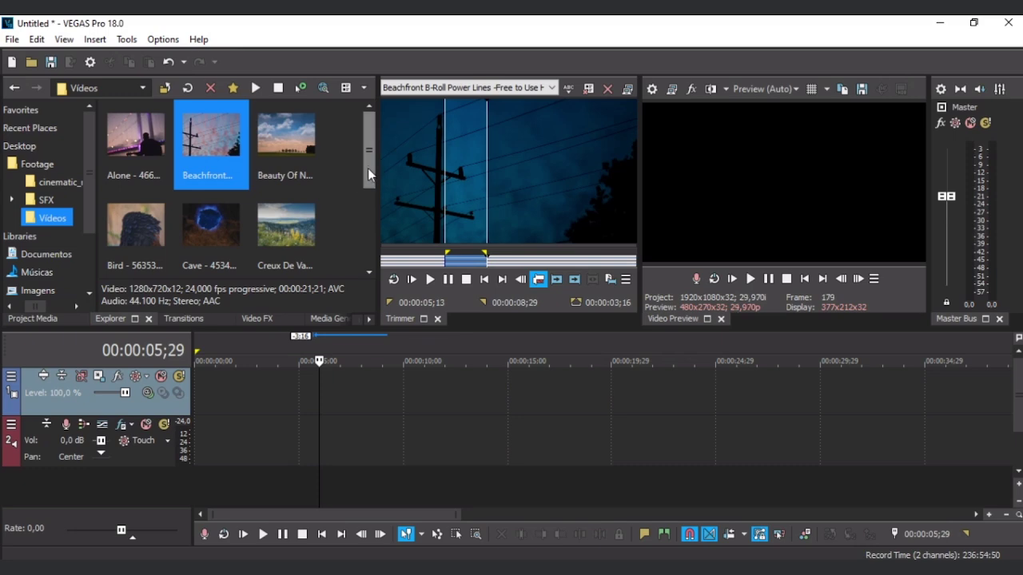
{"action": "left_click_drag", "start_coordinate": [367, 171], "coordinate": [360, 198]}
{"action": "left_click", "coordinate": [343, 195]}
Step: Create another subclip from the same Beachfront selection and name it "aaaaaaaaa"
{"action": "left_click", "coordinate": [610, 281]}
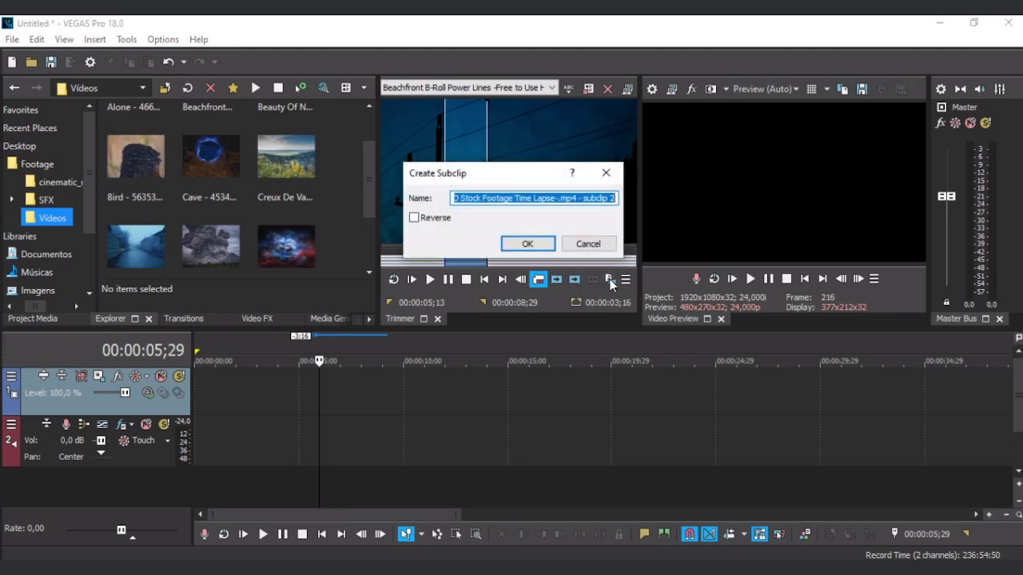
{"action": "left_click", "coordinate": [557, 198]}
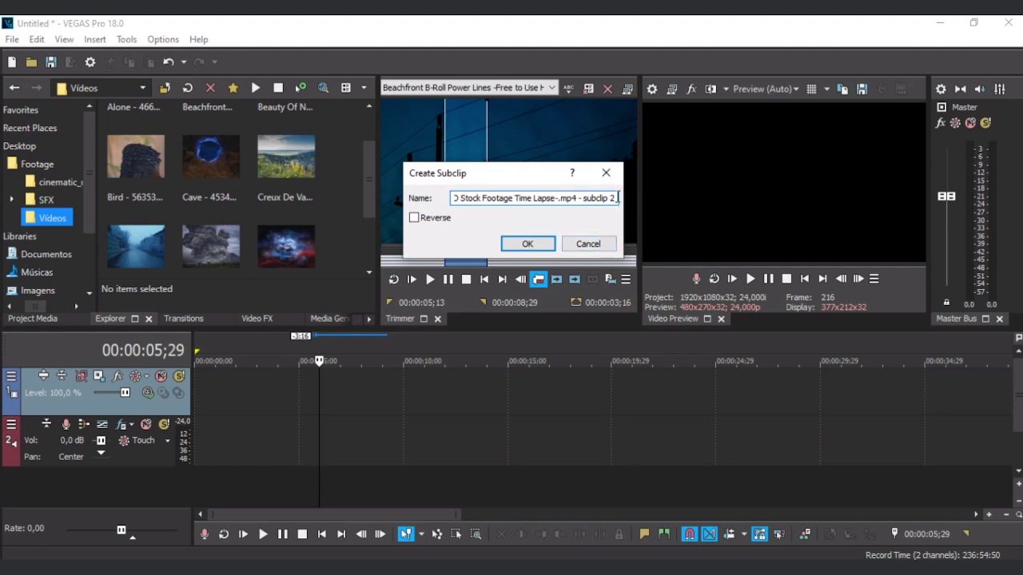
{"action": "key", "text": "ctrl+a"}
{"action": "type", "text": "aaaaaaaaa"}
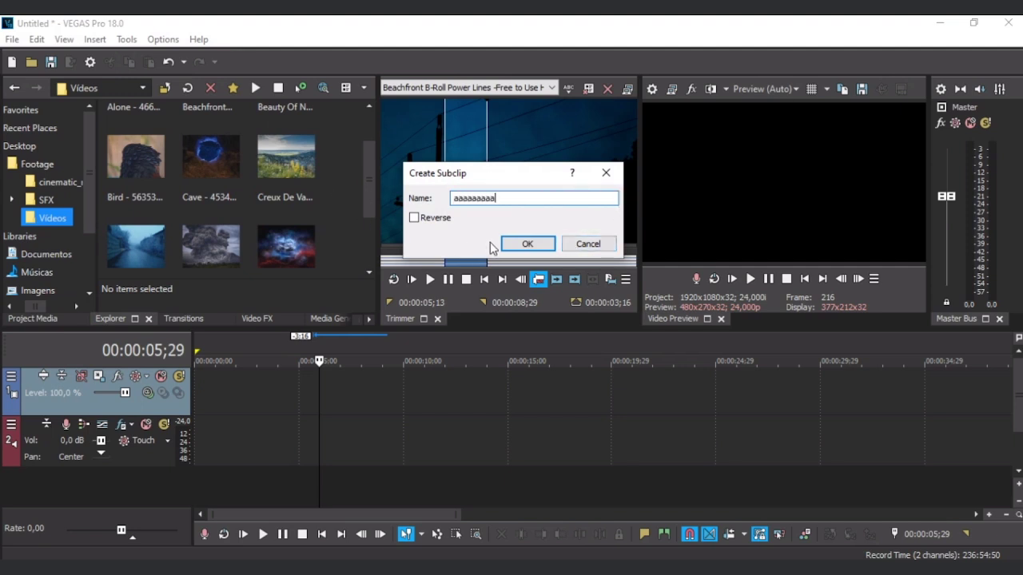
{"action": "left_click", "coordinate": [511, 244]}
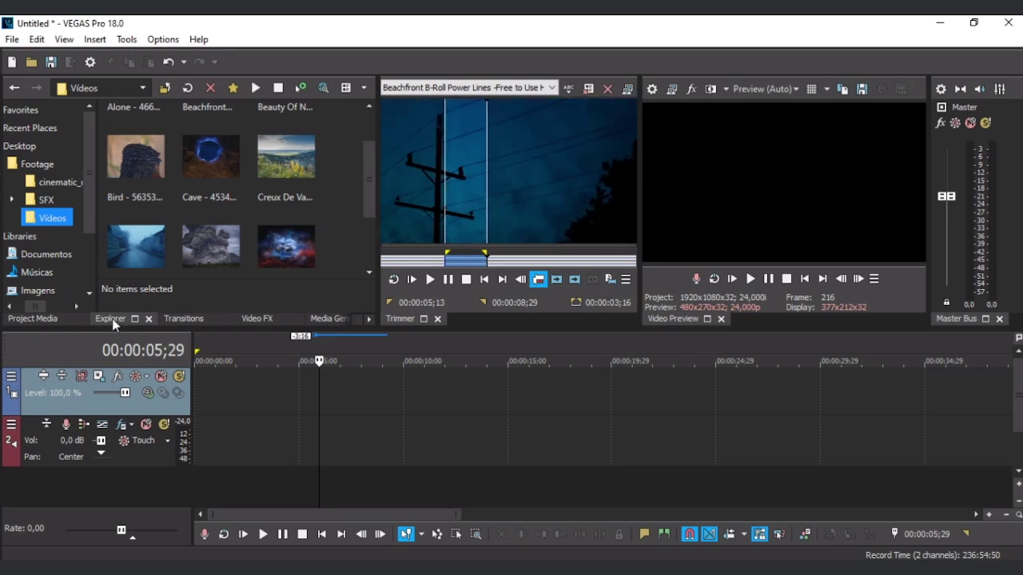
Step: Refresh the Vídeos folder in the Explorer, and look through the project media for the created subclips
{"action": "left_click", "coordinate": [188, 90]}
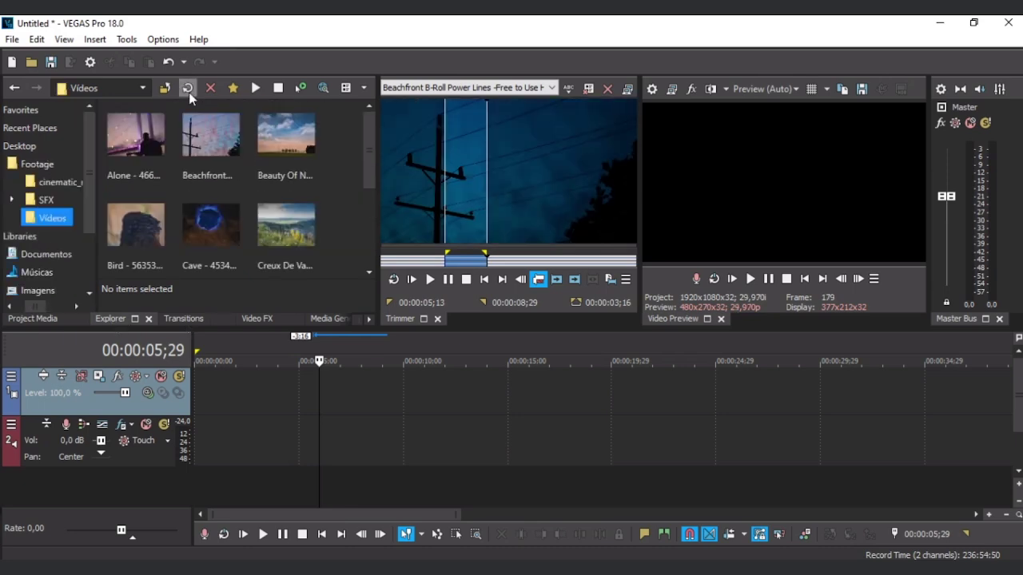
{"action": "mouse_move", "coordinate": [374, 174]}
{"action": "left_mouse_down"}
{"action": "mouse_move", "coordinate": [372, 256]}
{"action": "mouse_move", "coordinate": [365, 179]}
{"action": "left_mouse_up"}
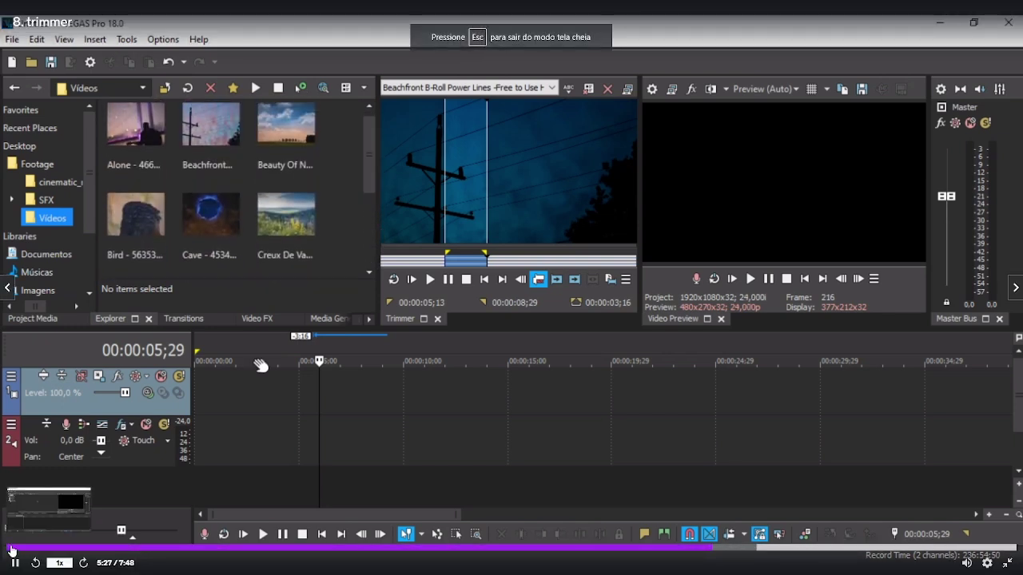
{"action": "left_click", "coordinate": [43, 320]}
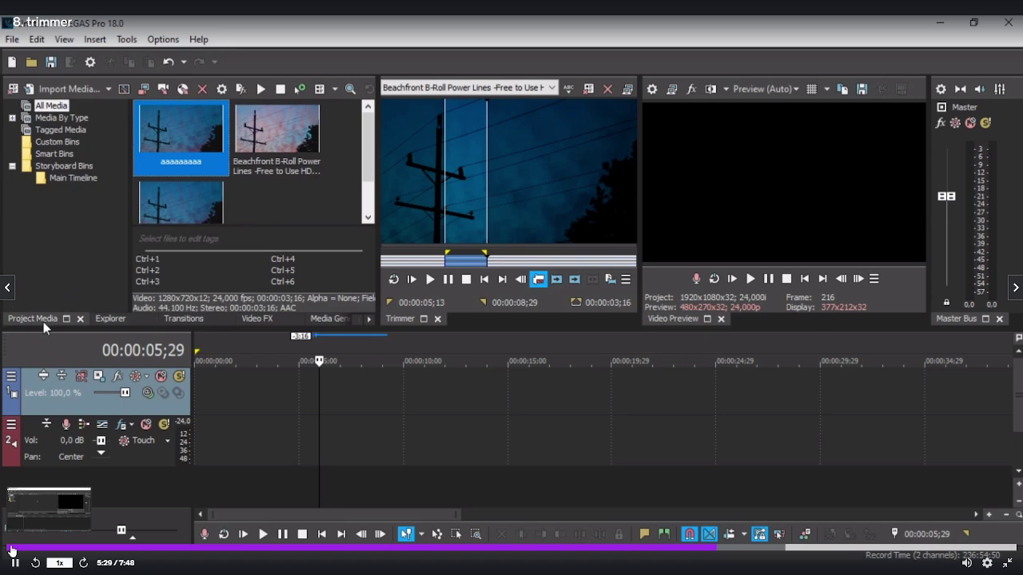
{"action": "scroll", "coordinate": [364, 160], "scroll_direction": "down", "scroll_amount": 1}
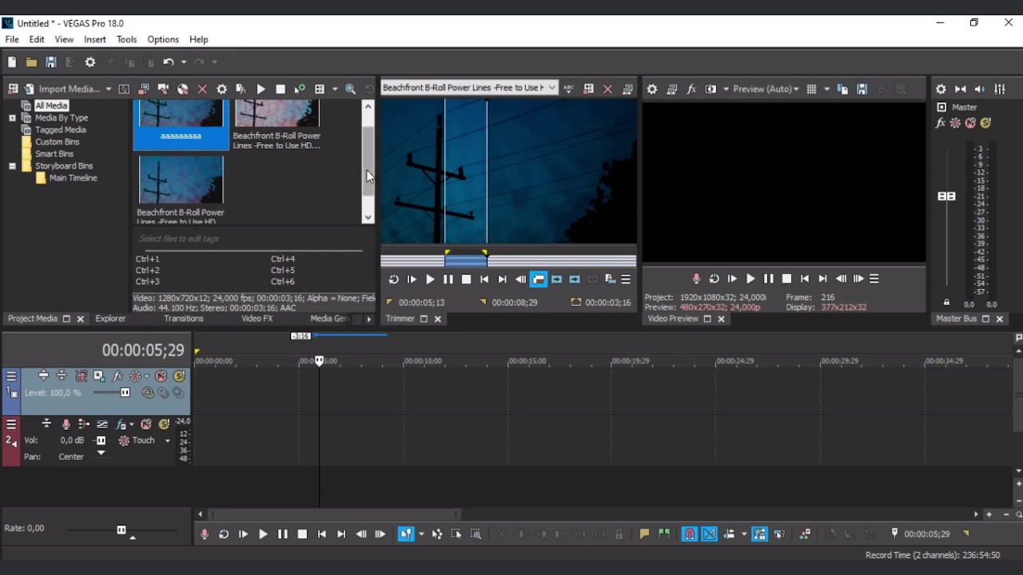
{"action": "scroll", "coordinate": [366, 169], "scroll_direction": "up", "scroll_amount": 1}
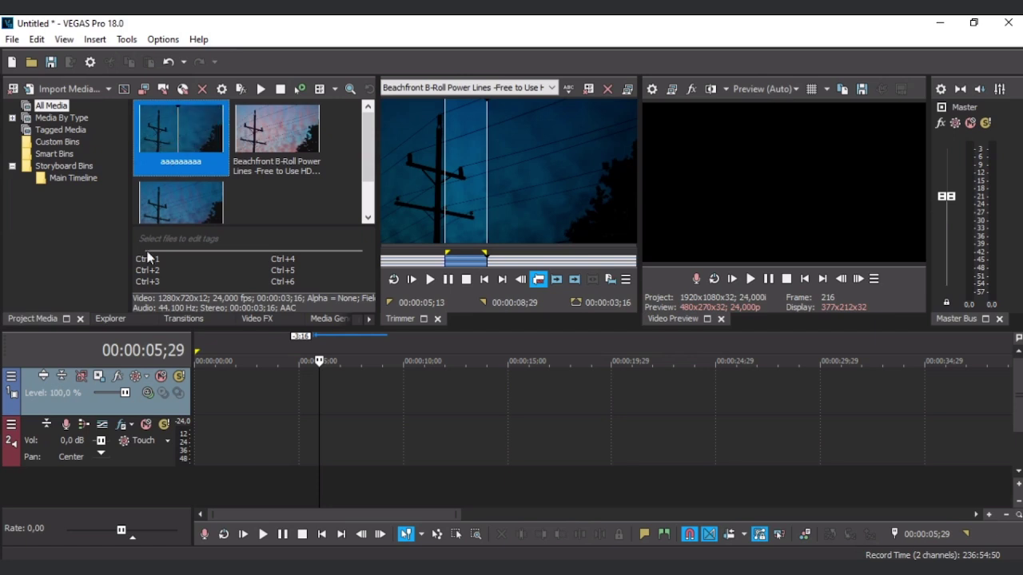
Step: Open the Cave - 45340.mp4 clip from the Vídeos folder in the Trimmer
{"action": "left_click", "coordinate": [111, 320]}
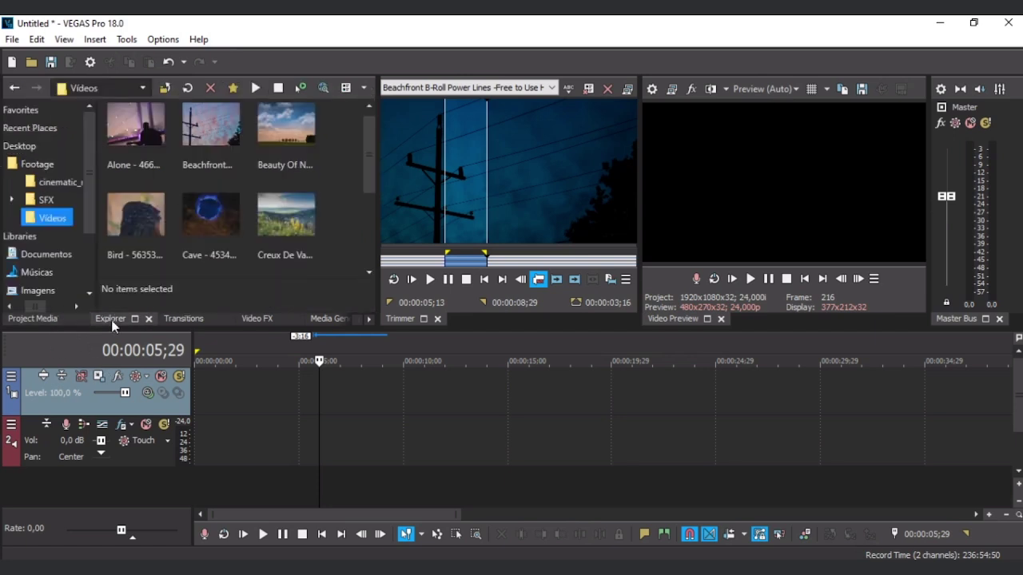
{"action": "right_click", "coordinate": [210, 223]}
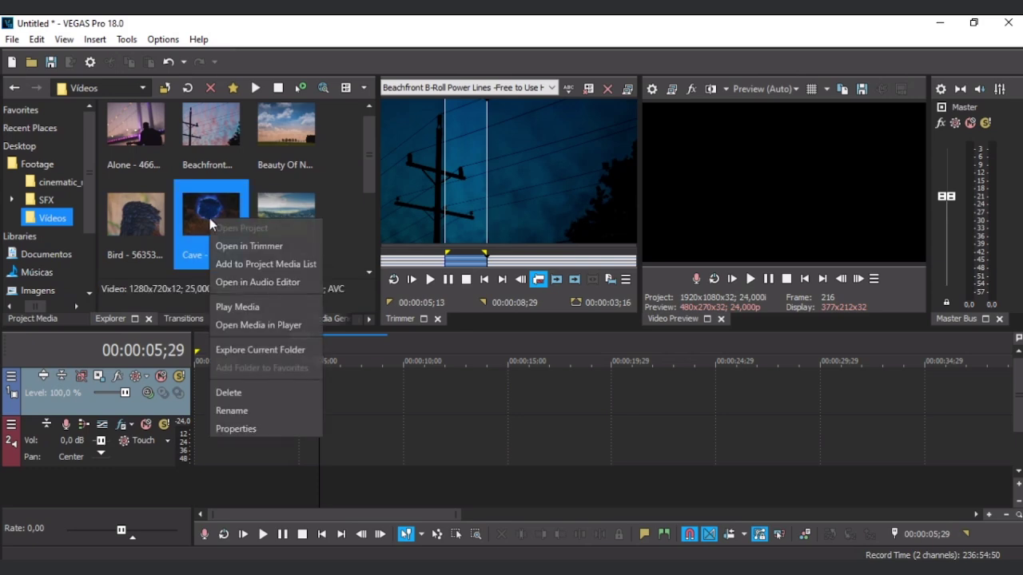
{"action": "left_click", "coordinate": [259, 250]}
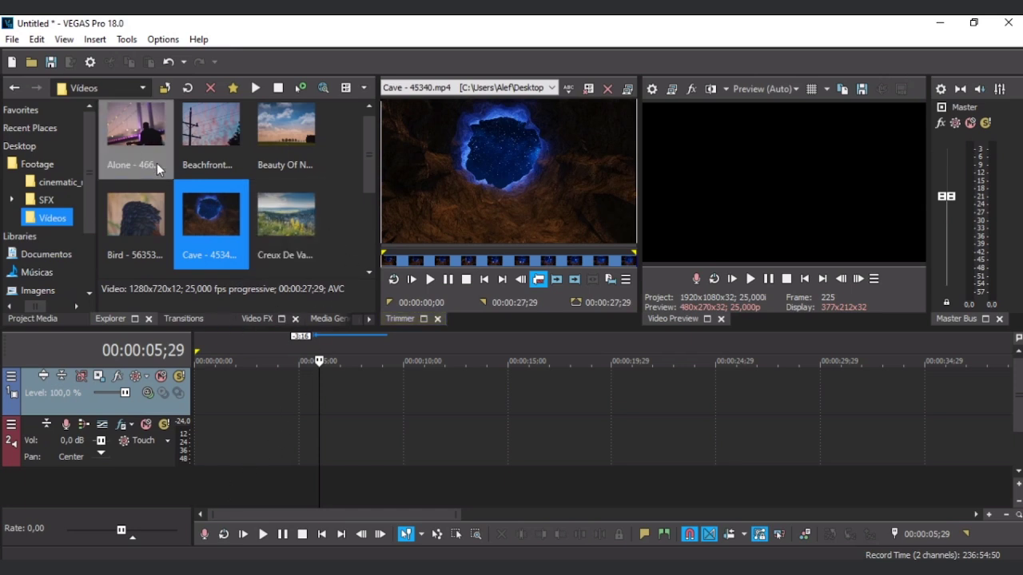
Step: Switch the Trimmer to the recently used Beachfront clip and on to Alone - 46637.mp4
{"action": "left_click", "coordinate": [551, 88]}
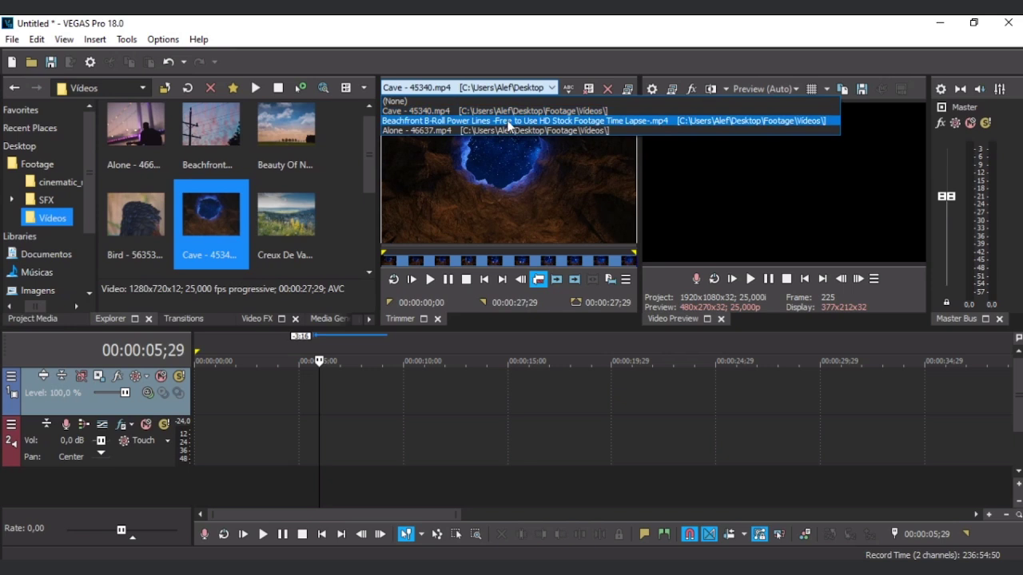
{"action": "left_click", "coordinate": [508, 120]}
{"action": "left_click", "coordinate": [551, 88]}
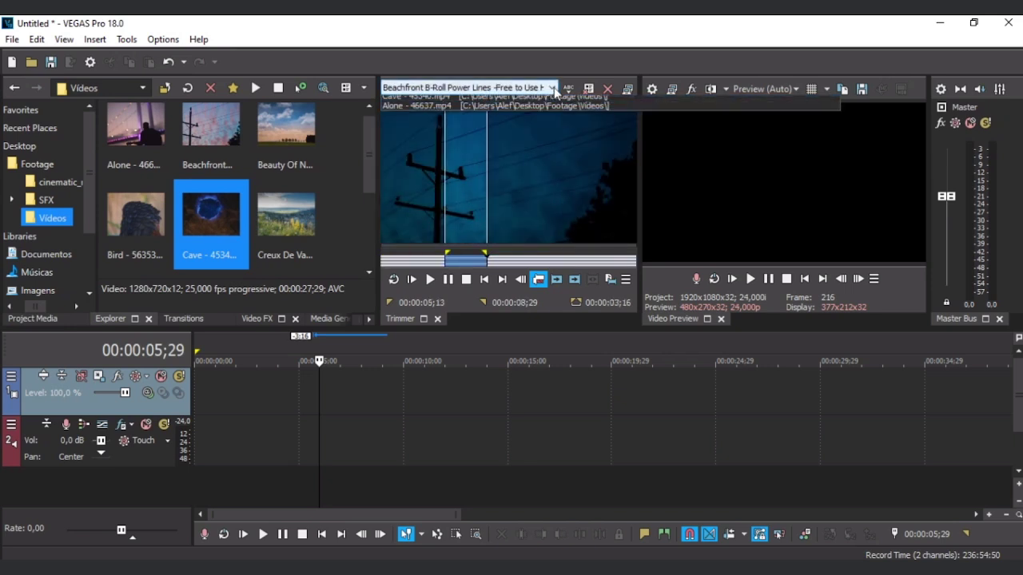
{"action": "left_click", "coordinate": [474, 130]}
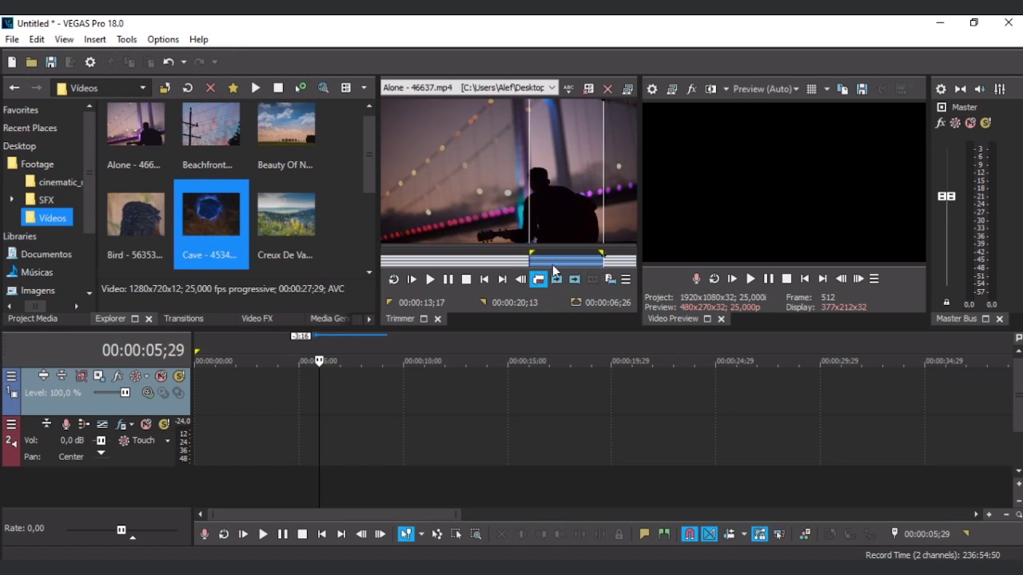
Step: Insert a marker at 00:00:05;15 in the Alone clip in the Trimmer and name it "início"
{"action": "left_click", "coordinate": [441, 261]}
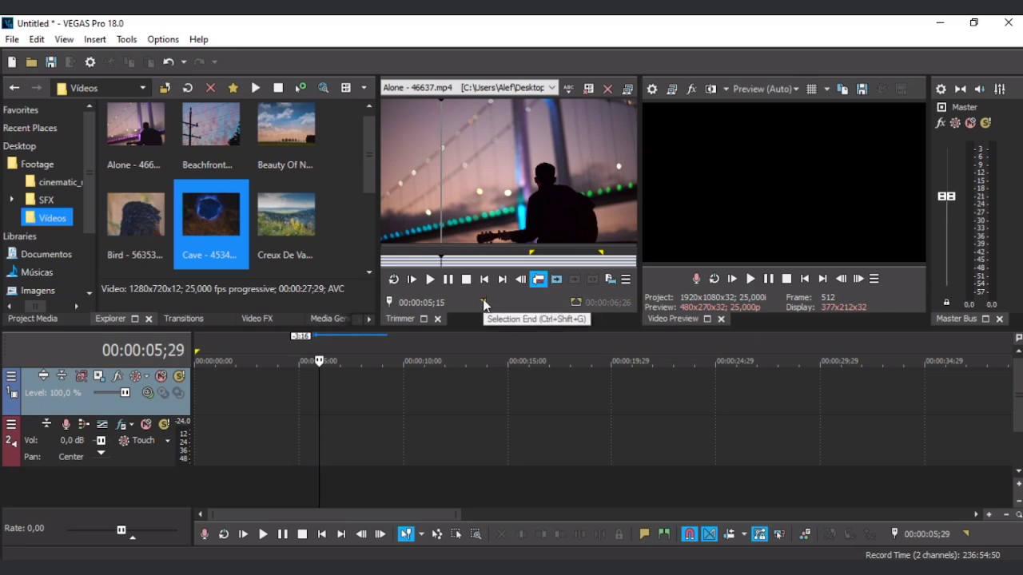
{"action": "left_click", "coordinate": [626, 279]}
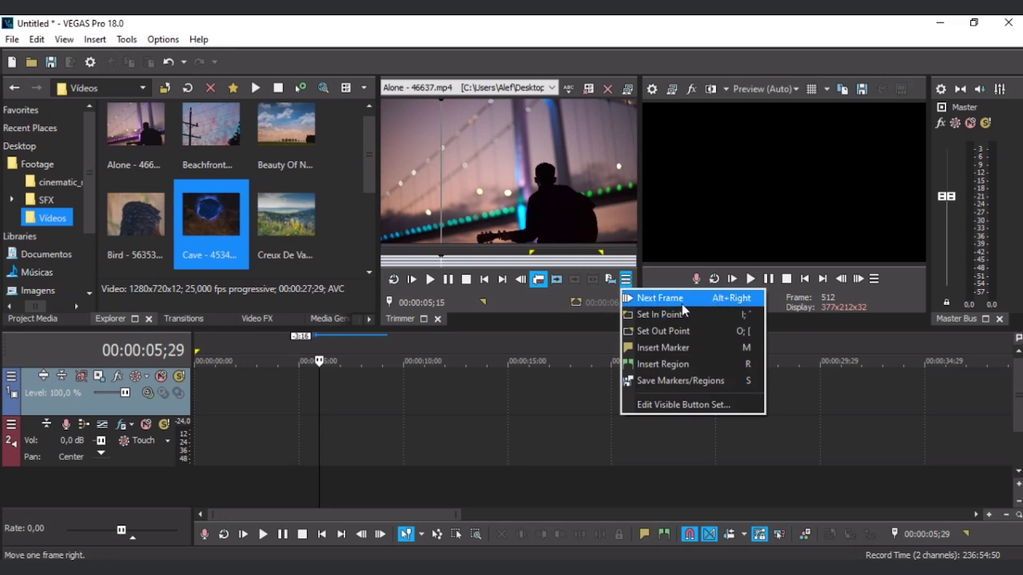
{"action": "left_click", "coordinate": [684, 350]}
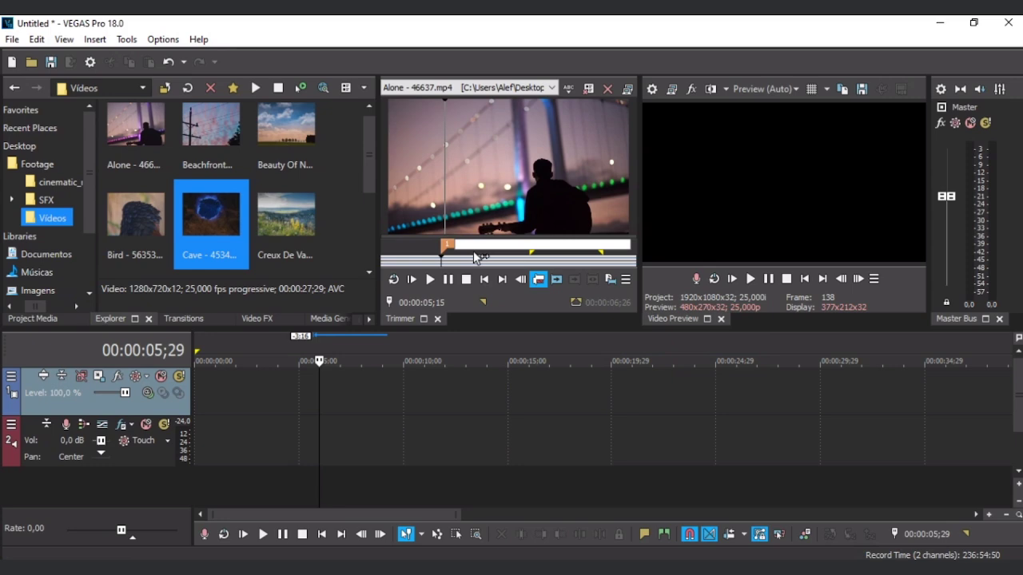
{"action": "key", "text": "Return"}
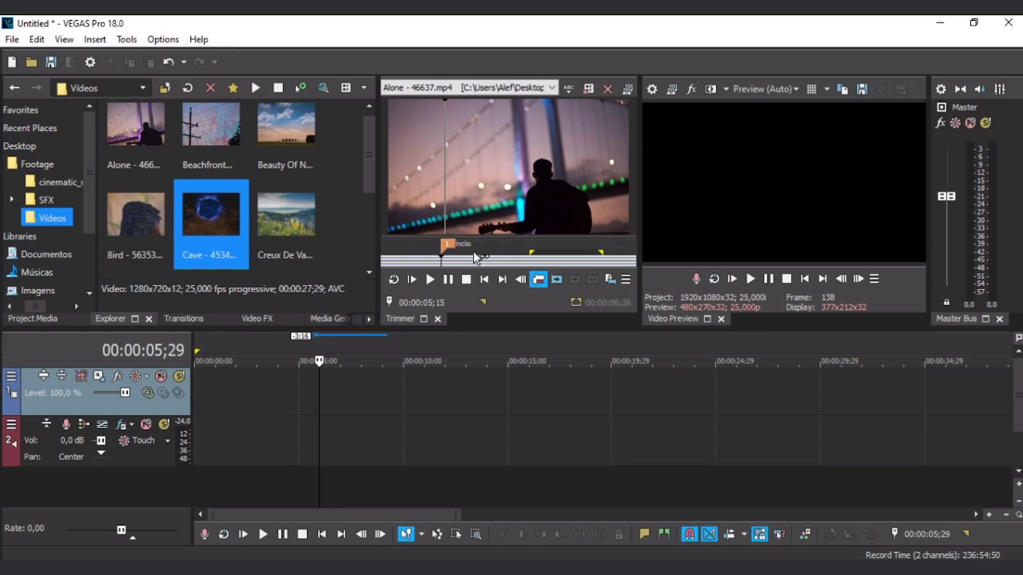
{"action": "double_click", "coordinate": [469, 246]}
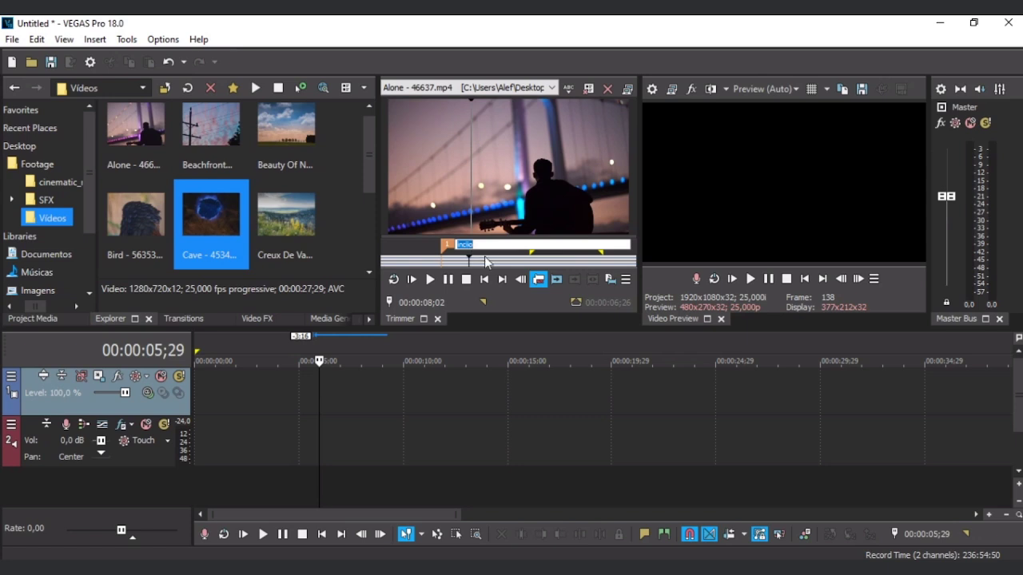
{"action": "type", "text": "inicio"}
{"action": "key", "text": "Return"}
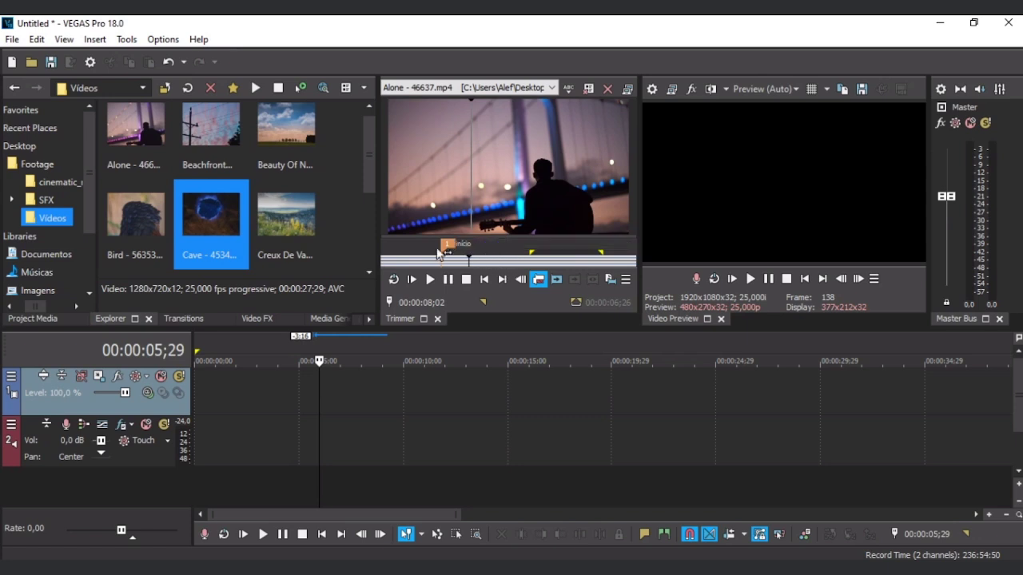
Step: Load the Beachfront clip in the Trimmer and insert a region named "s" over its selection from 00:00:05;13 to 00:00:08;29
{"action": "left_click", "coordinate": [551, 87]}
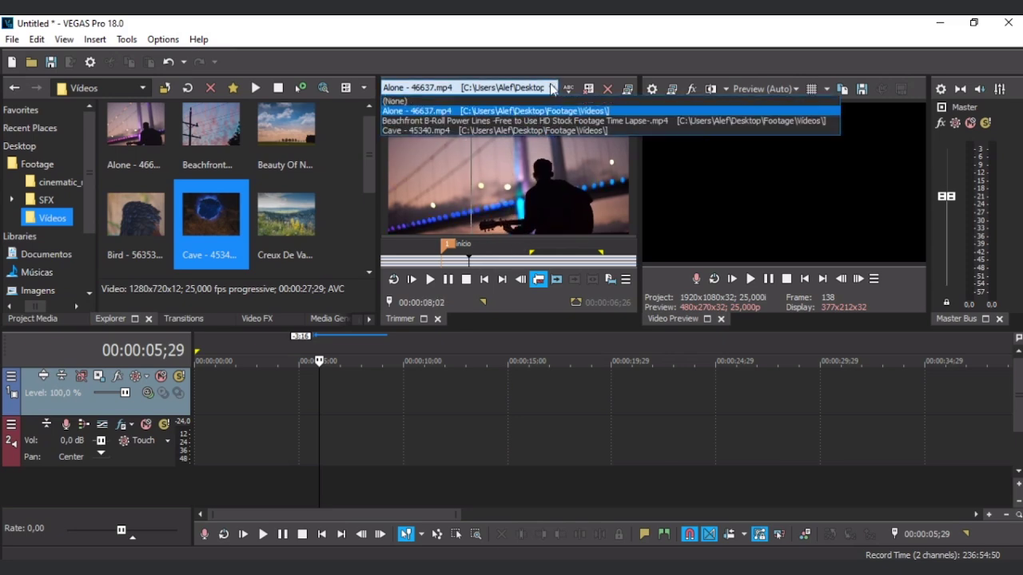
{"action": "left_click", "coordinate": [491, 120]}
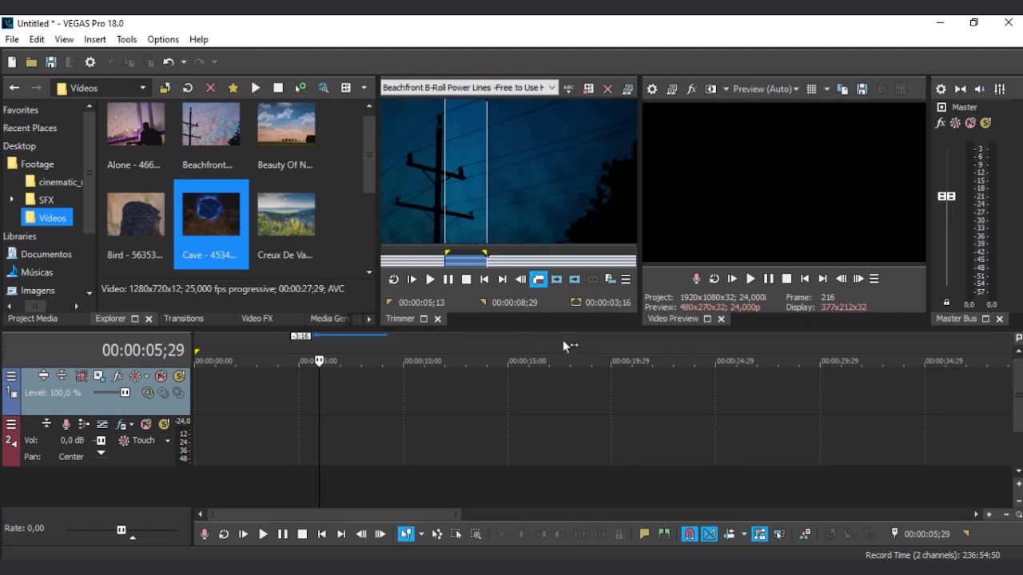
{"action": "left_click", "coordinate": [625, 279]}
{"action": "left_click", "coordinate": [644, 363]}
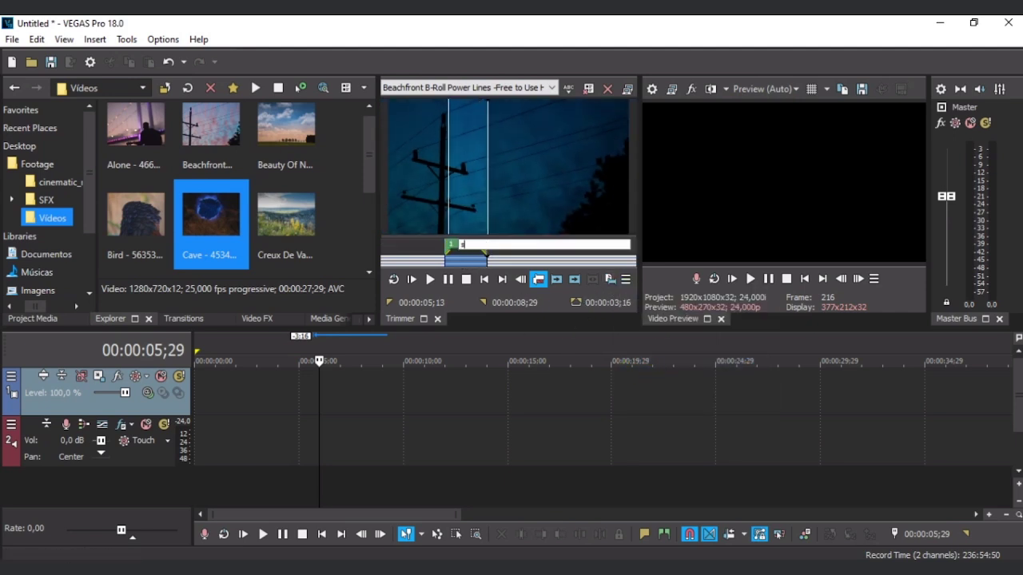
{"action": "type", "text": "s"}
{"action": "key", "text": "Return"}
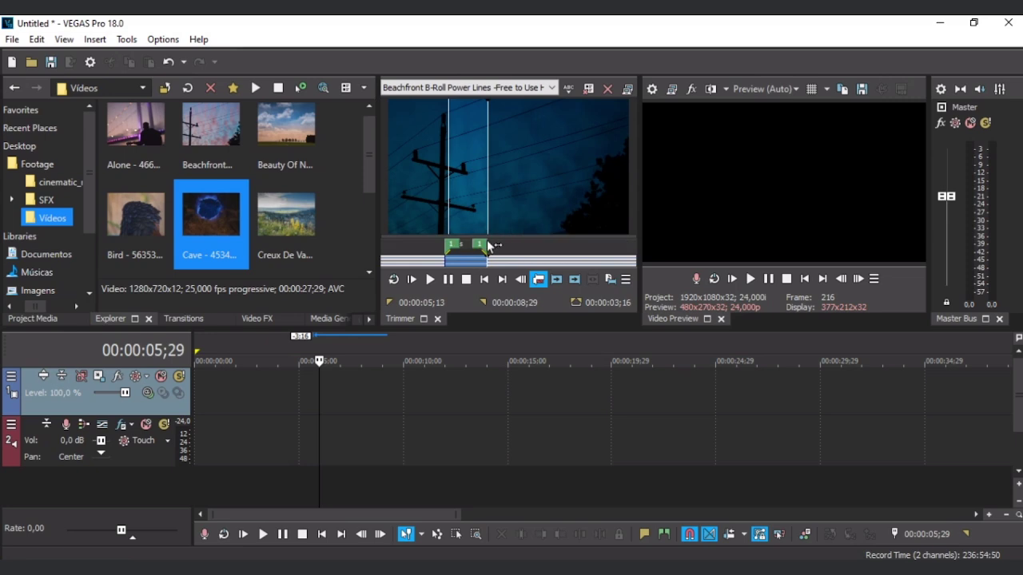
Step: Switch the Trimmer between the recently used Cave, Beachfront and Alone clips, and empty it with the (None) entry
{"action": "left_click", "coordinate": [552, 88]}
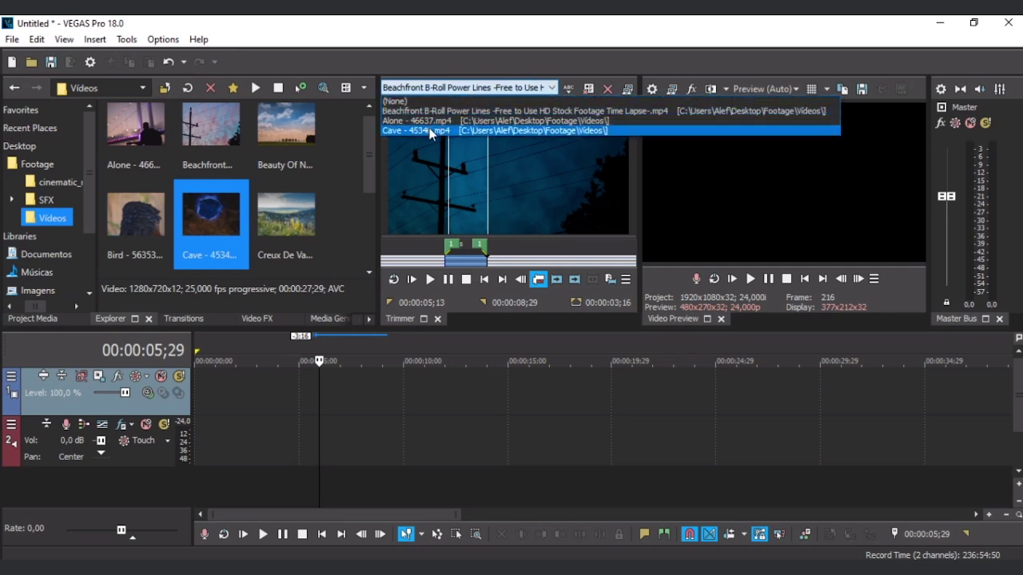
{"action": "left_click", "coordinate": [429, 128]}
{"action": "left_click", "coordinate": [551, 88]}
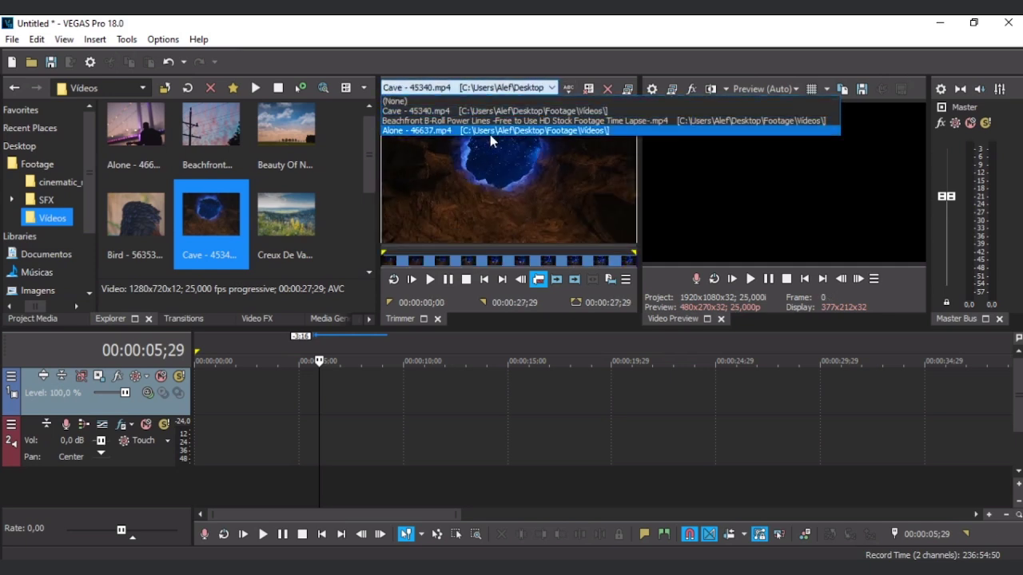
{"action": "left_click", "coordinate": [480, 124]}
{"action": "left_click", "coordinate": [477, 88]}
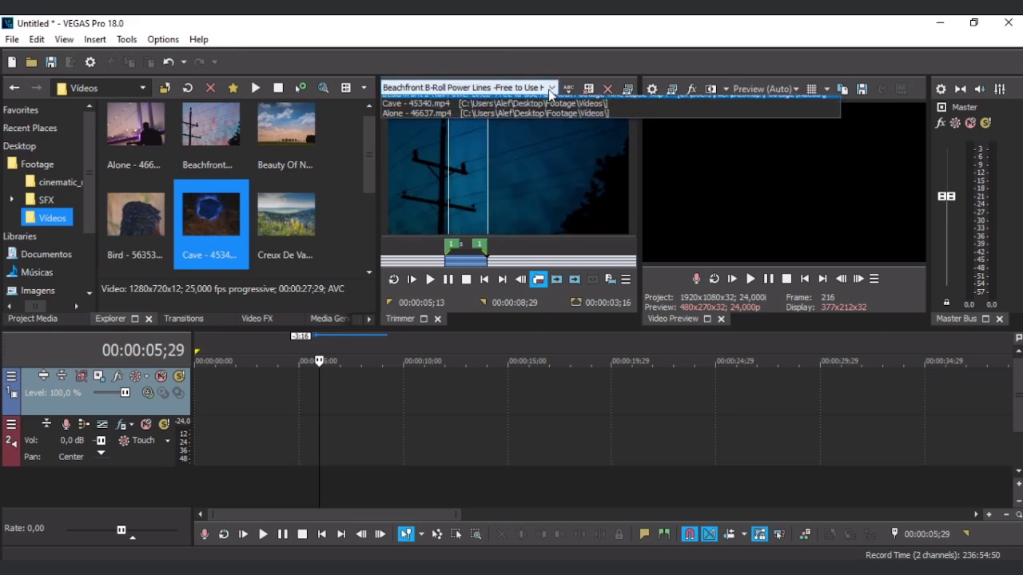
{"action": "left_click", "coordinate": [436, 130]}
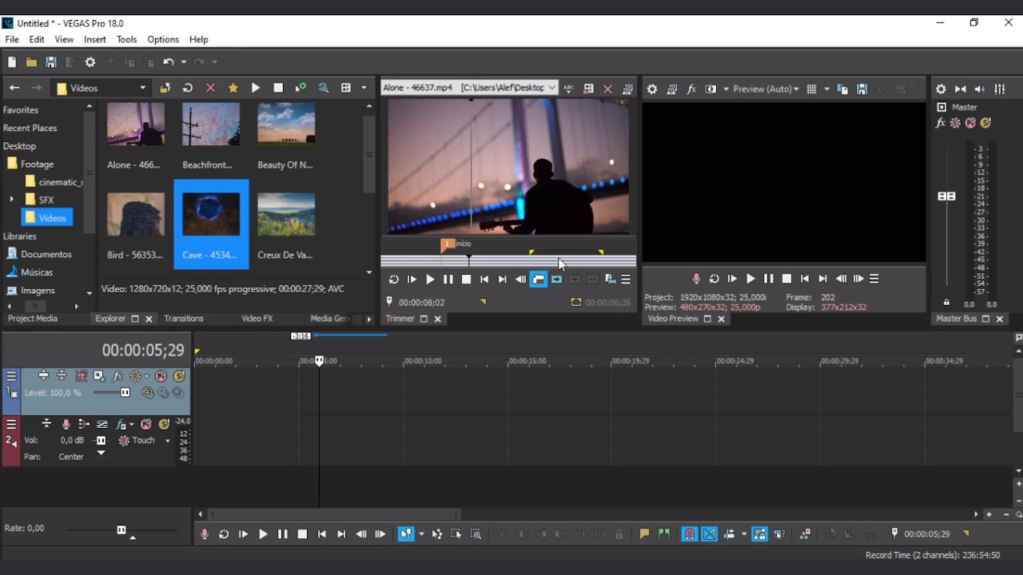
{"action": "left_click", "coordinate": [552, 88]}
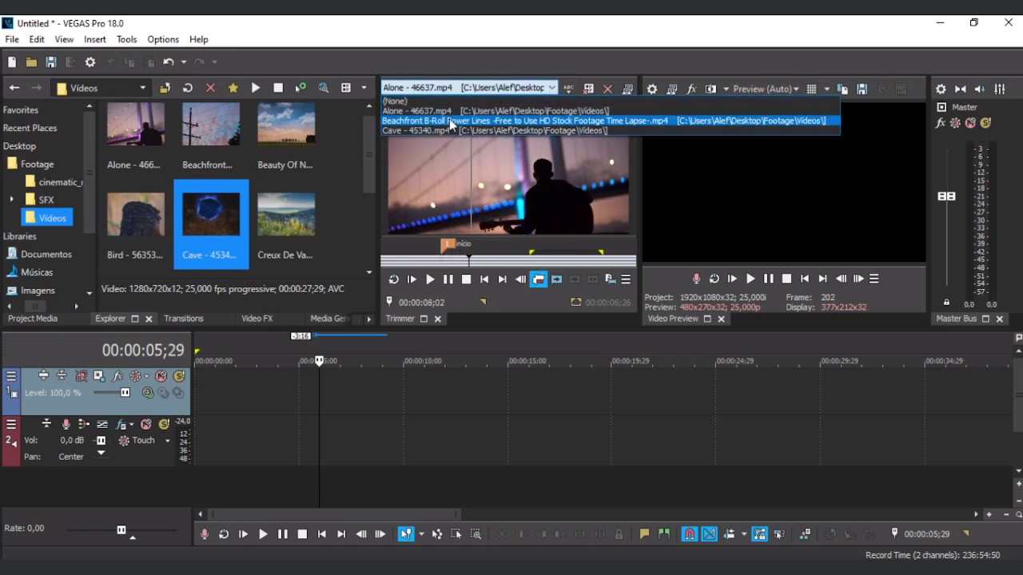
{"action": "left_click", "coordinate": [479, 120]}
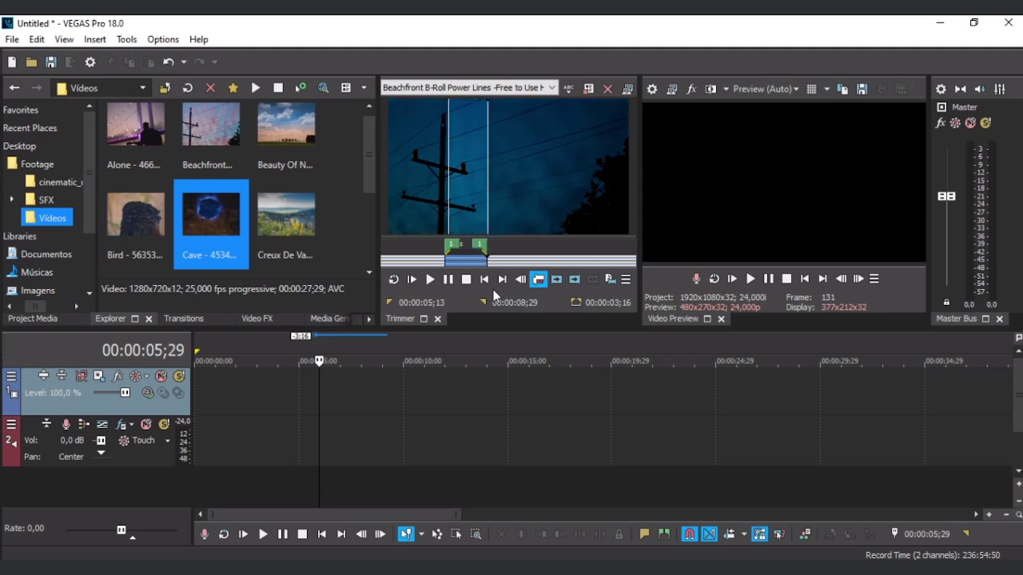
{"action": "left_click", "coordinate": [552, 87]}
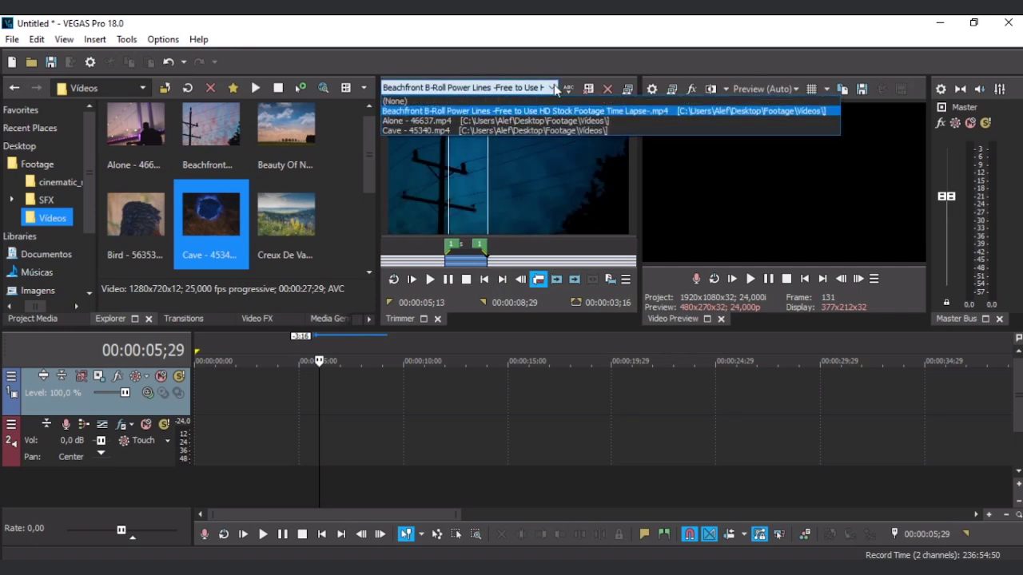
{"action": "left_click", "coordinate": [410, 100]}
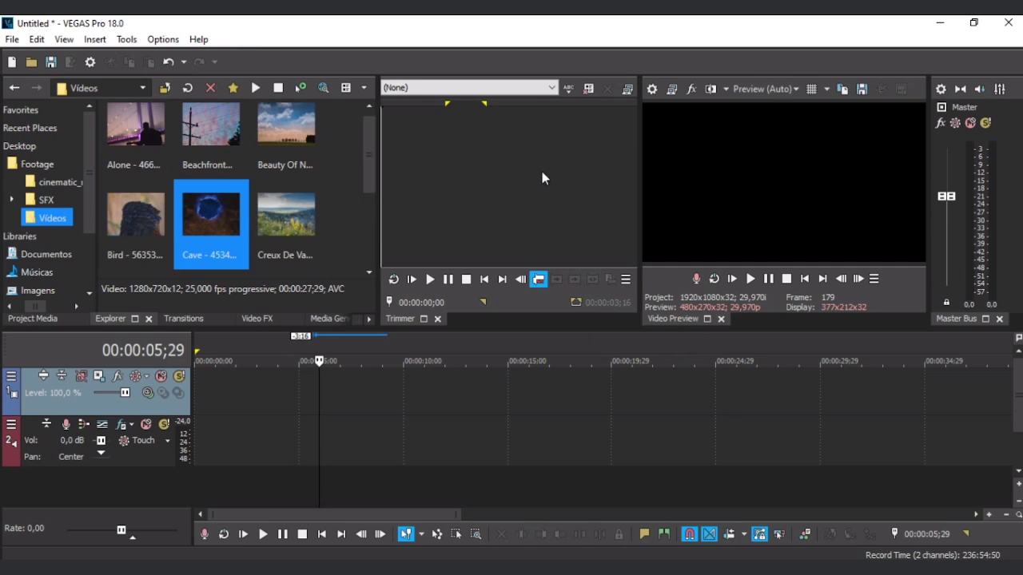
Step: Load the recently used Cave - 45340.mp4 clip in the Trimmer and select its range from 00:00:17;25 to 00:00:19;15
{"action": "left_click", "coordinate": [546, 93]}
{"action": "left_click", "coordinate": [472, 129]}
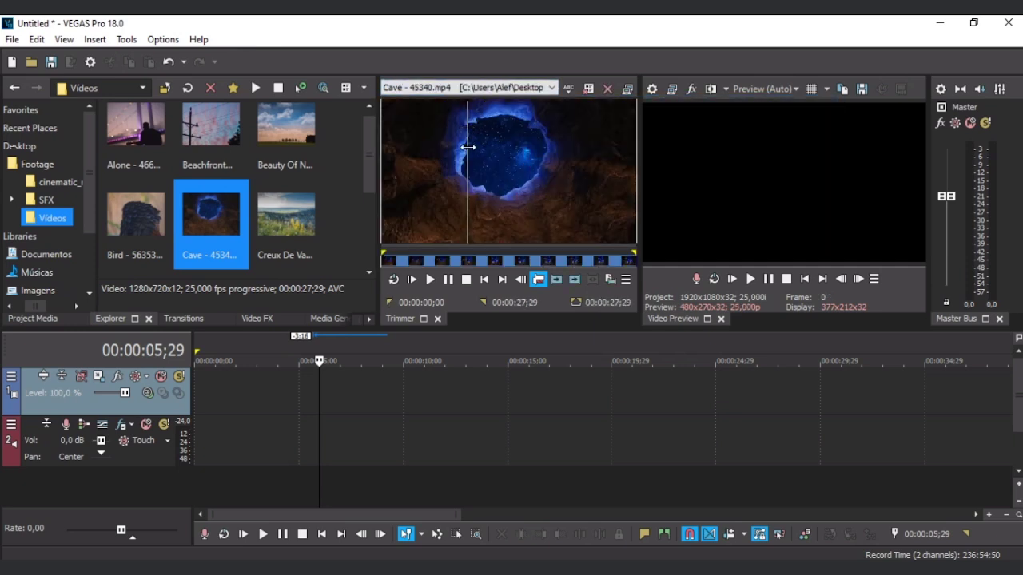
{"action": "left_click_drag", "start_coordinate": [385, 253], "coordinate": [544, 256]}
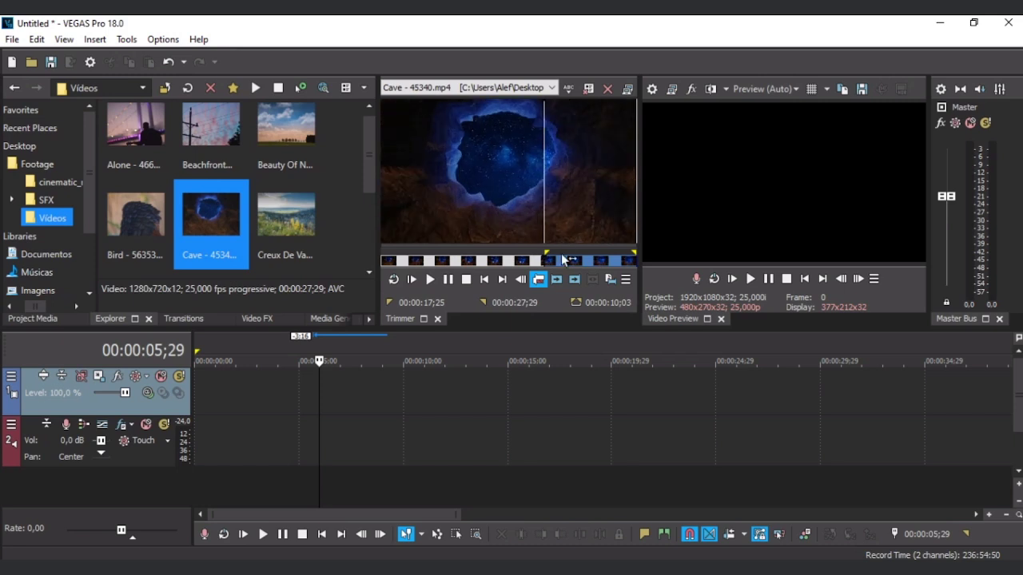
{"action": "left_click_drag", "start_coordinate": [634, 253], "coordinate": [557, 252]}
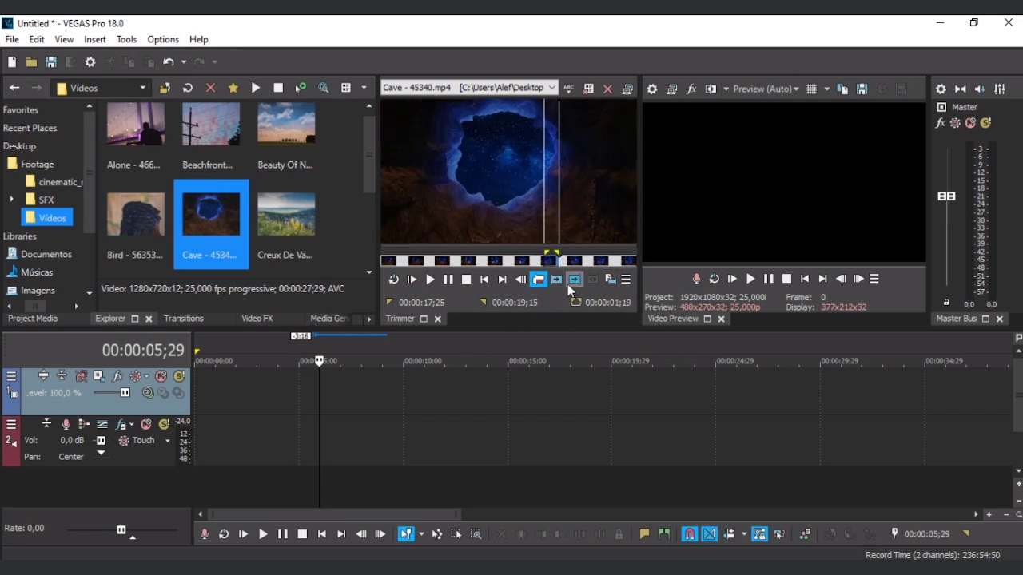
Step: Add the selected Cave range to the video track once up to the cursor and twice from the cursor
{"action": "left_click", "coordinate": [569, 283]}
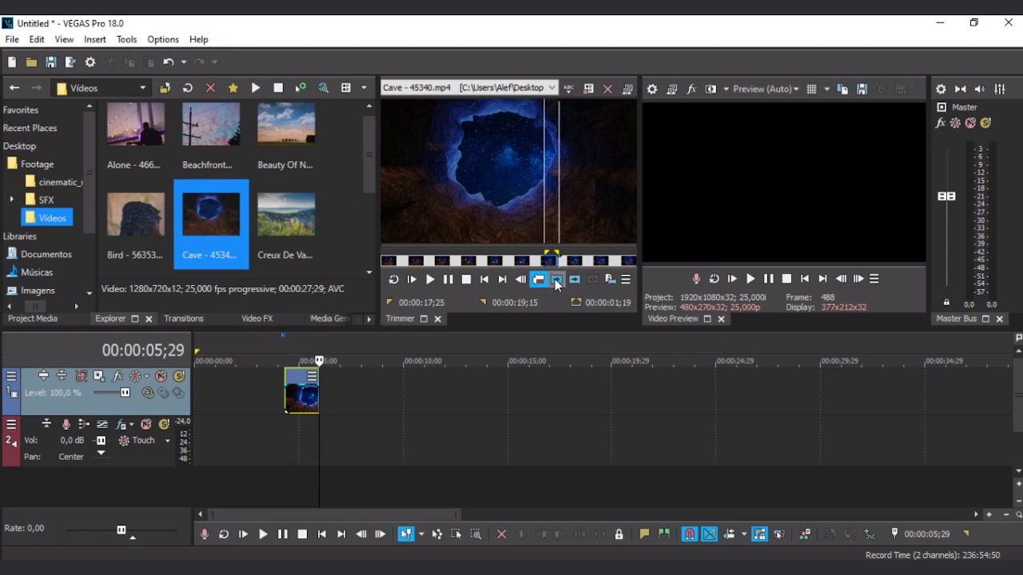
{"action": "double_click", "coordinate": [556, 280]}
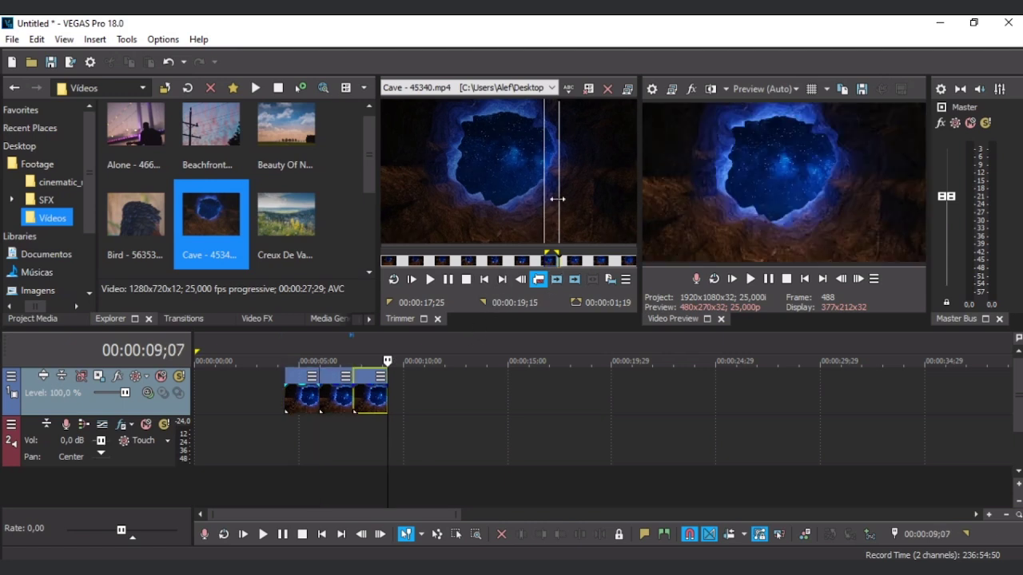
Step: Shorten the Cave range in the Trimmer to end at 00:00:18;12 and add it repeatedly from the cursor, filling the video track with short back-to-back events
{"action": "left_click_drag", "start_coordinate": [557, 199], "coordinate": [547, 204]}
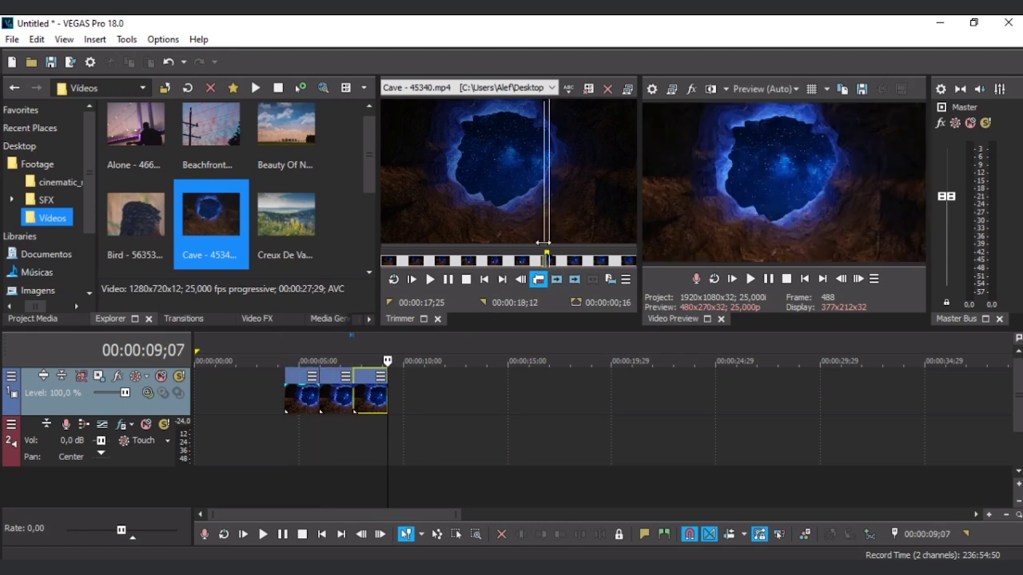
{"action": "double_click", "coordinate": [556, 279]}
{"action": "left_click", "coordinate": [556, 279]}
{"action": "double_click", "coordinate": [556, 279]}
{"action": "left_click", "coordinate": [556, 279]}
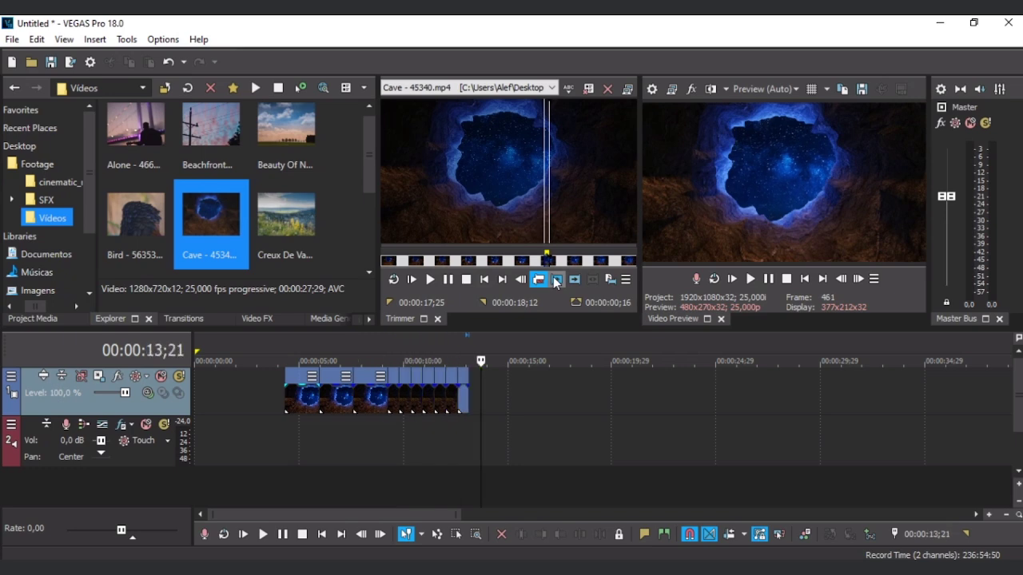
{"action": "double_click", "coordinate": [557, 280]}
{"action": "double_click", "coordinate": [557, 280]}
{"action": "left_click", "coordinate": [557, 279]}
{"action": "double_click", "coordinate": [557, 280]}
Step: Play the timeline from 00:00:09;07, where the short Cave events start, and stop the playback
{"action": "left_click", "coordinate": [384, 342]}
{"action": "key", "text": "space"}
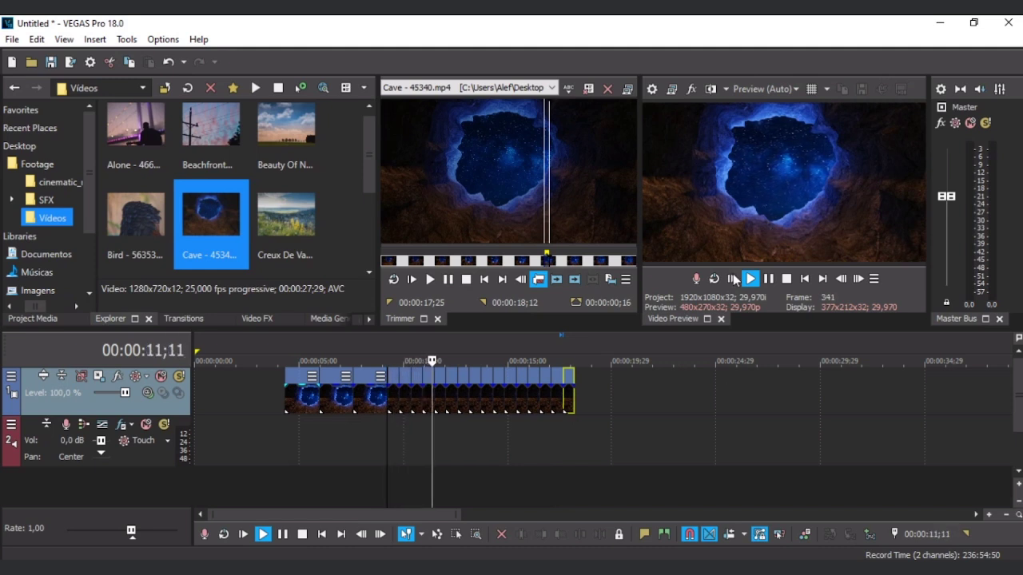
{"action": "key", "text": "space"}
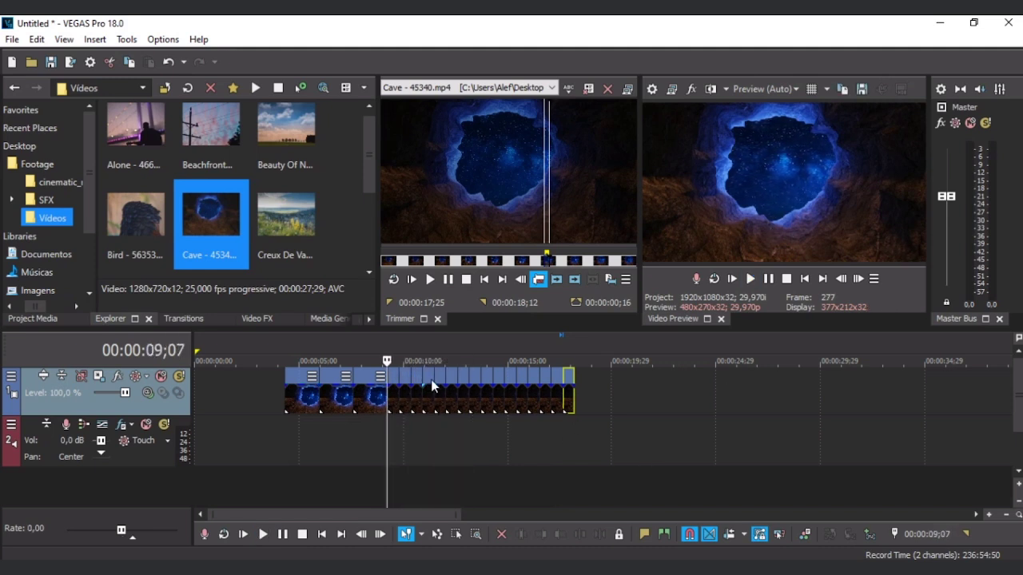